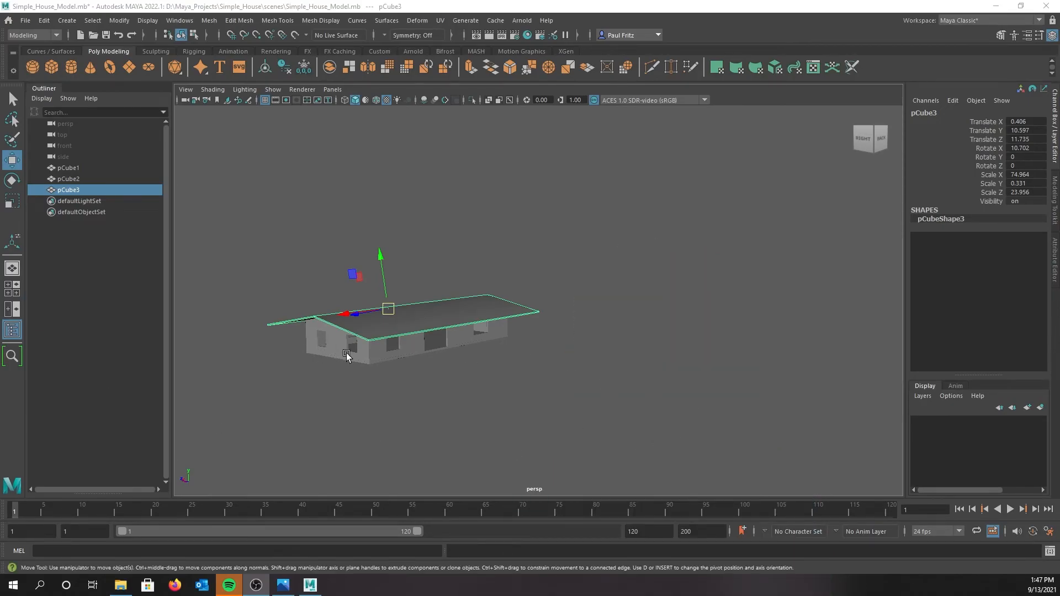
Center the pivot of the roof object.
scroll(348, 356, "up", 3)
left_click_drag(421, 393, 553, 369, "alt")
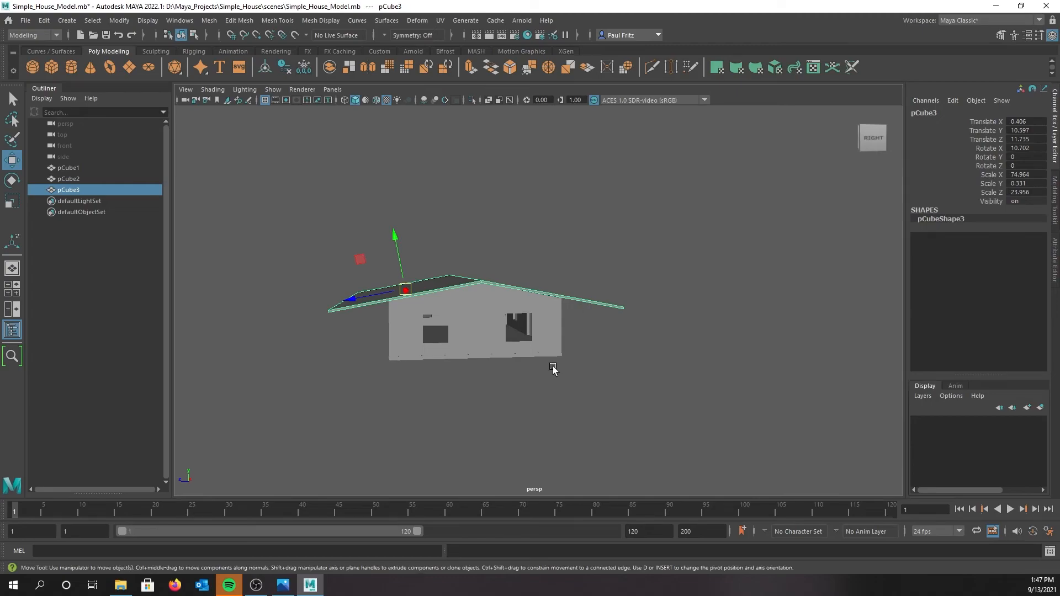
mouse_move(407, 368)
left_mouse_down("alt")
mouse_move(405, 403)
mouse_move(399, 348)
mouse_move(403, 362)
left_mouse_up("alt")
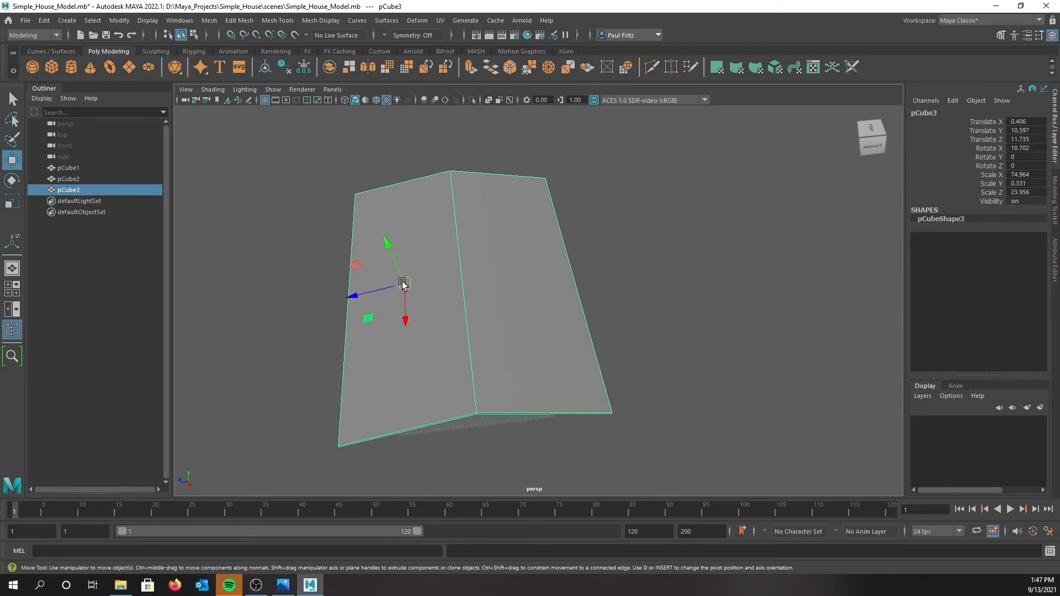
left_click_drag(430, 353, 476, 311, "alt")
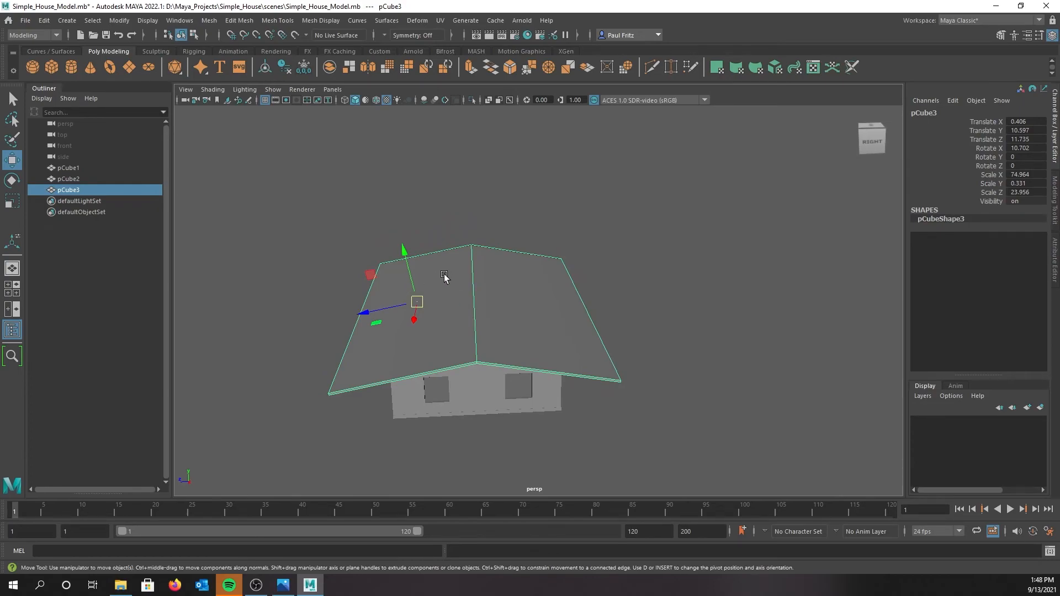
left_click(126, 23)
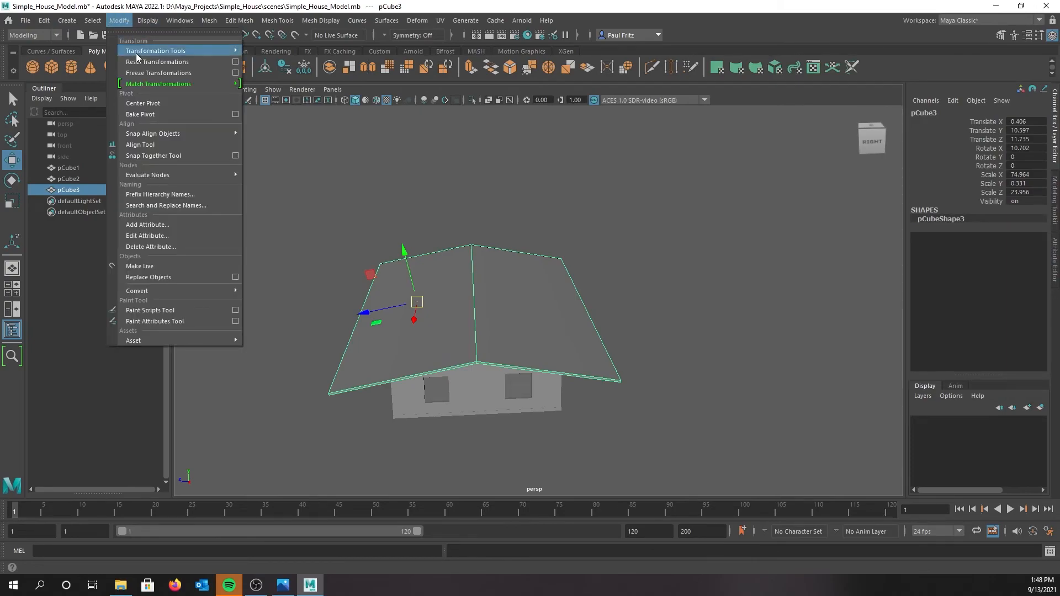
left_click(148, 106)
left_click_drag(192, 158, 247, 196, "alt")
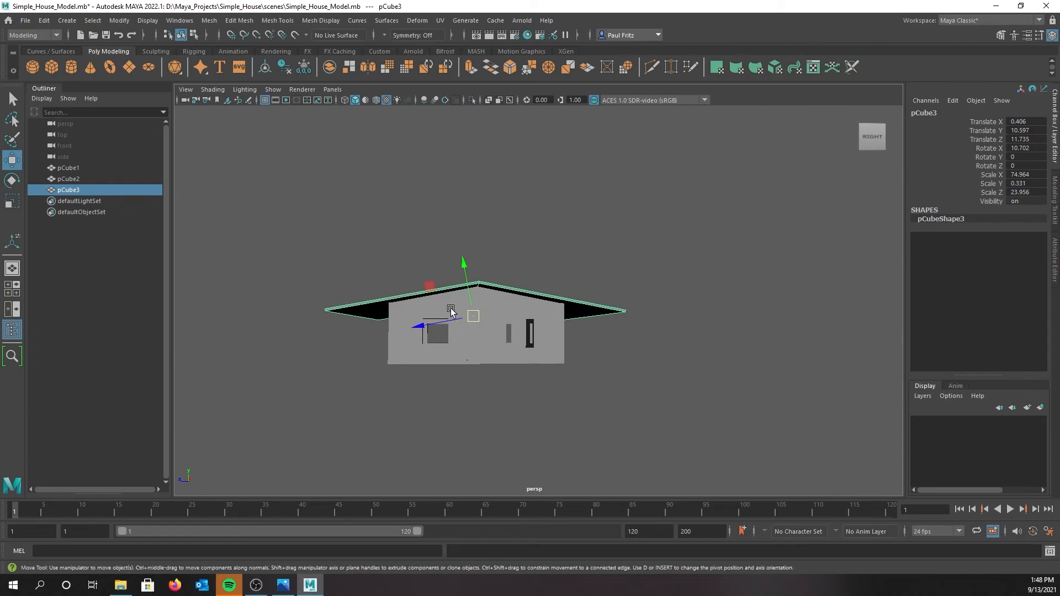
left_click_drag(322, 251, 320, 269, "alt")
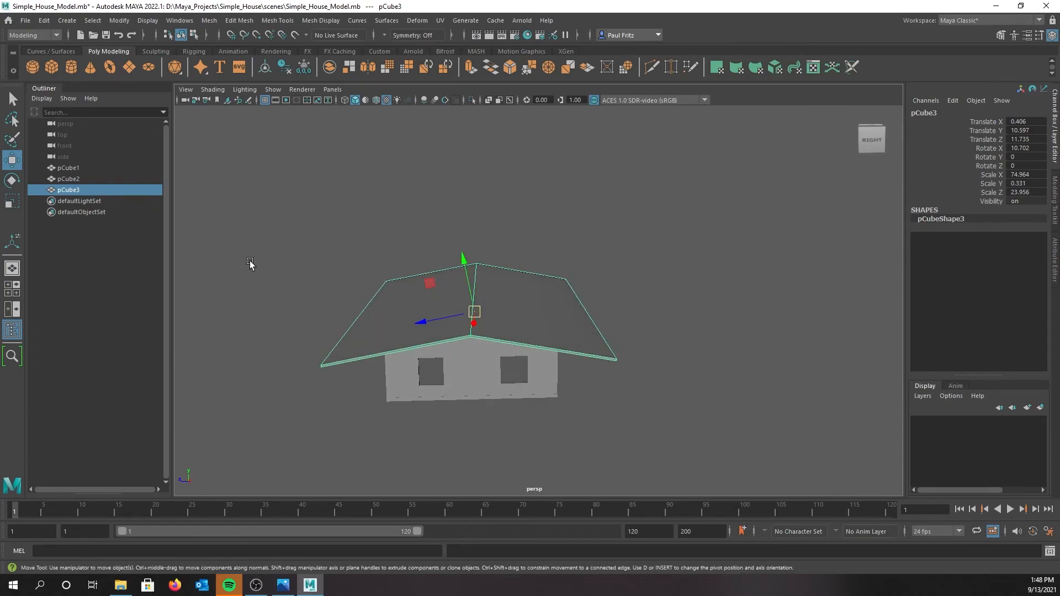
left_click_drag(326, 231, 353, 239, "alt")
Select the vertices at each eave of the roof in turn and check how the move axes align with the slope.
right_click_drag(381, 306, 326, 288)
left_click_drag(326, 288, 359, 362)
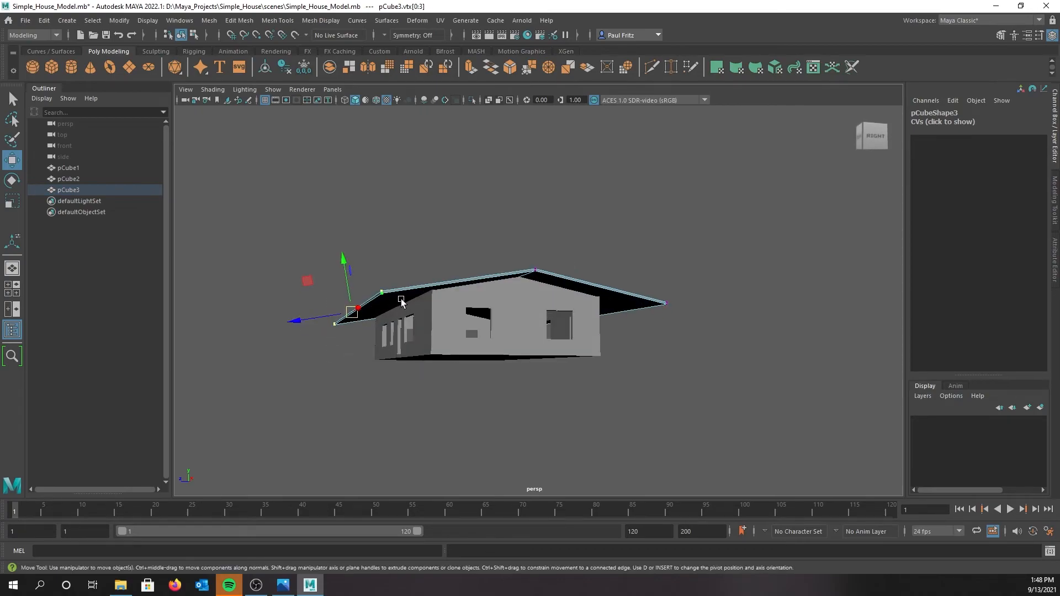
mouse_move(348, 326)
left_mouse_down("alt")
mouse_move(381, 359)
mouse_move(355, 335)
left_mouse_up("alt")
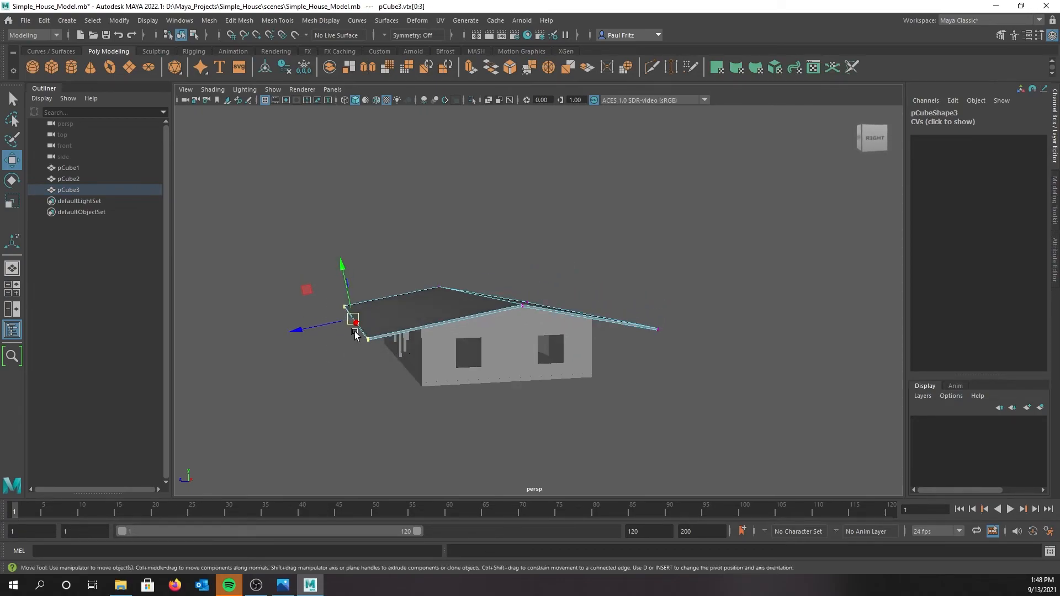
left_click_drag(518, 337, 585, 334, "alt")
left_click_drag(576, 297, 616, 350)
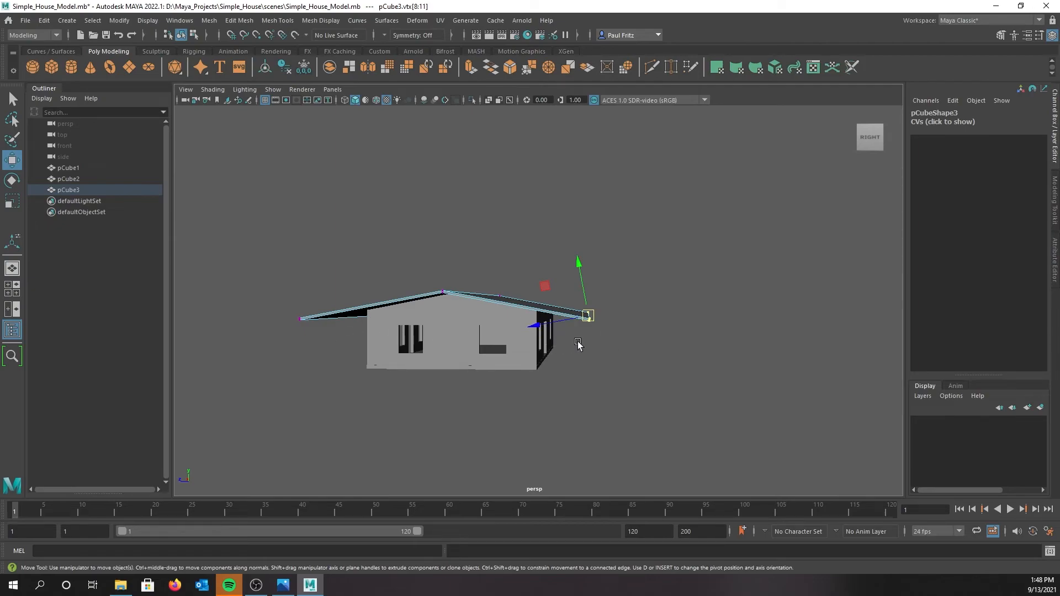
left_click_drag(333, 367, 339, 333, "alt")
left_click_drag(653, 375, 637, 376, "alt")
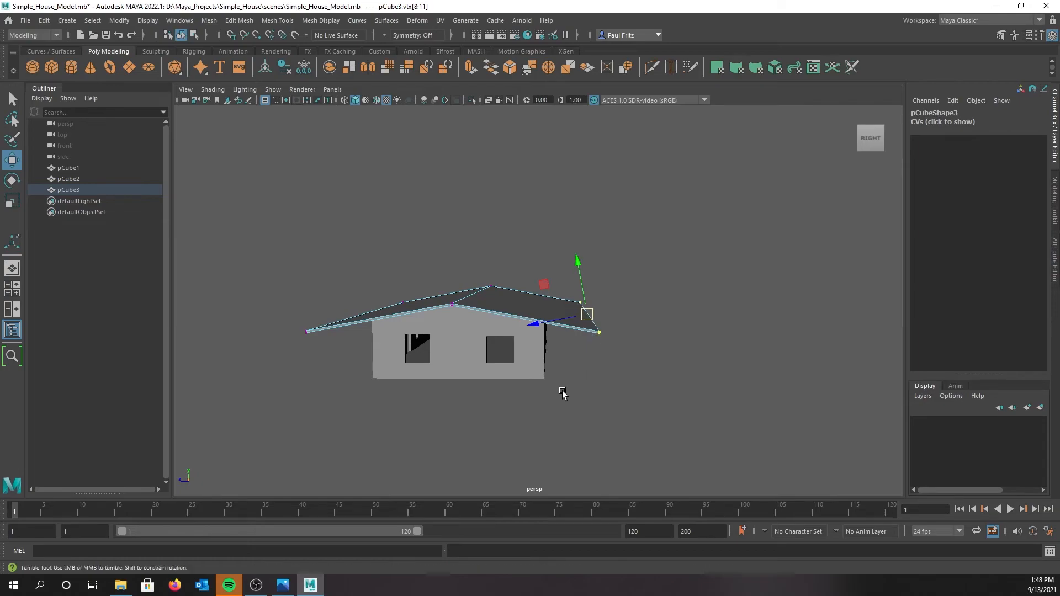
left_click_drag(562, 393, 572, 392, "alt")
Return the roof to object selection, delete its construction history and freeze its transformations.
right_click_drag(407, 305, 442, 266)
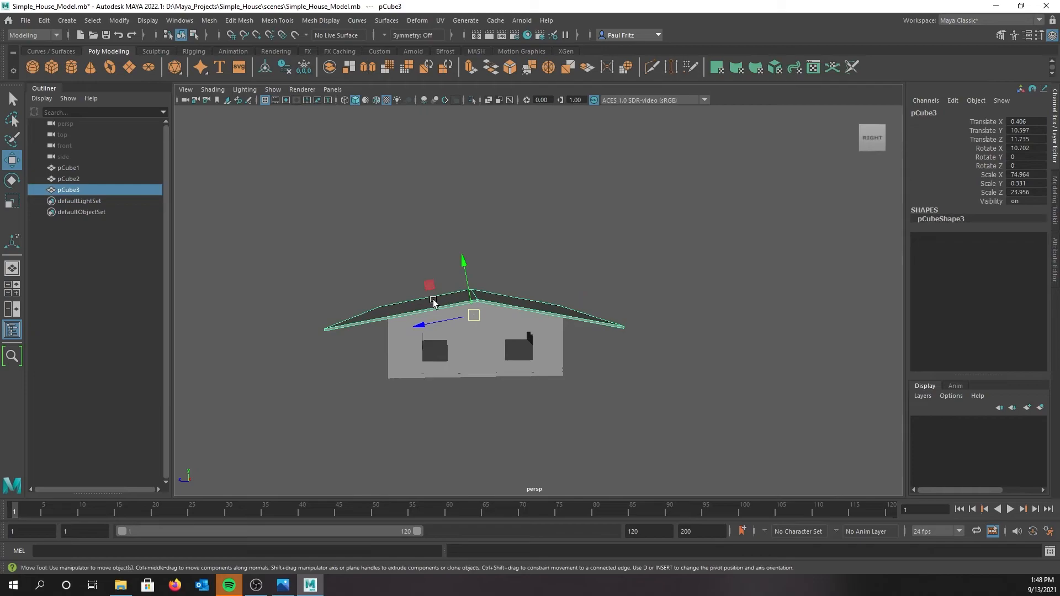
left_click(43, 20)
mouse_move(88, 154)
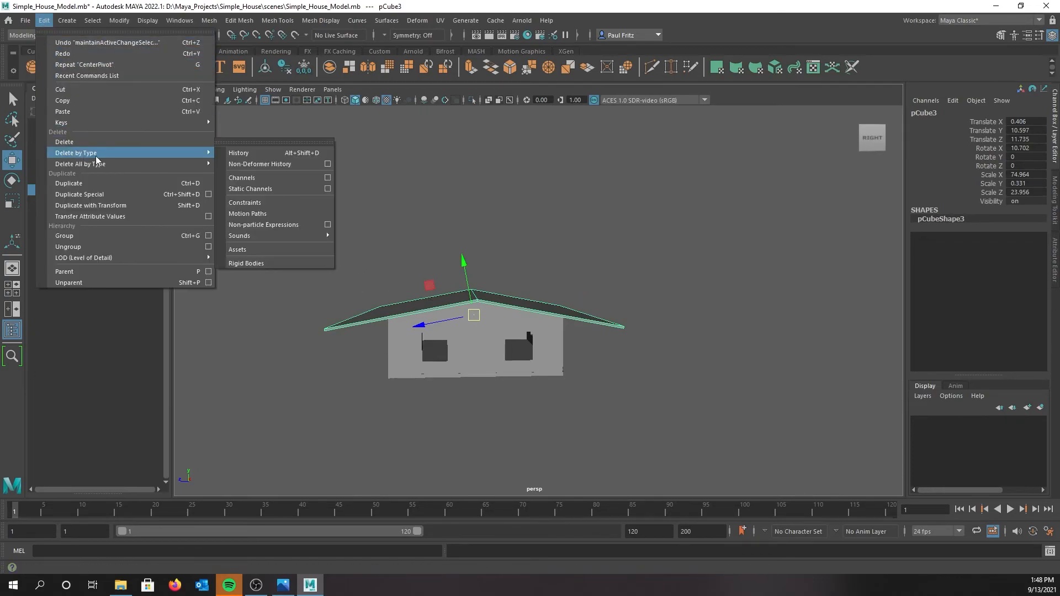
left_click(239, 154)
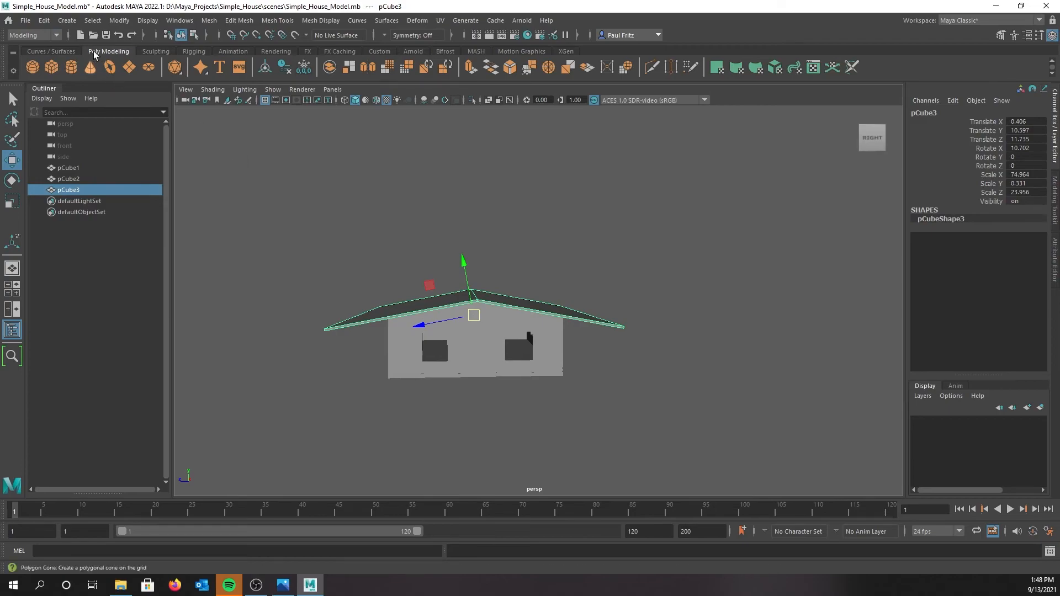
left_click(119, 21)
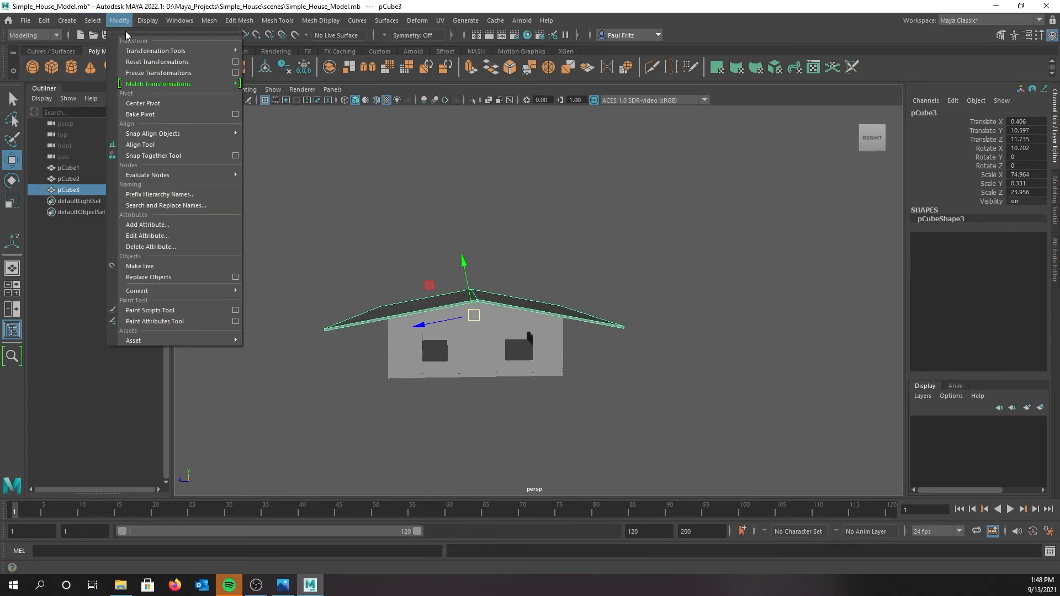
left_click(146, 74)
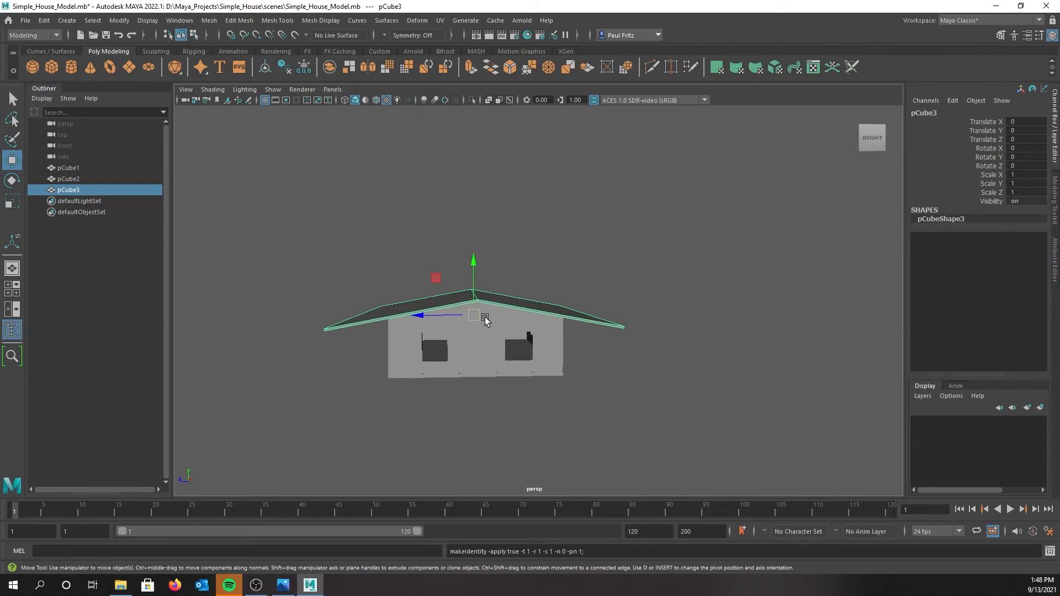
Open the Move tool's settings and set the axis orientation to World.
double_click(12, 160)
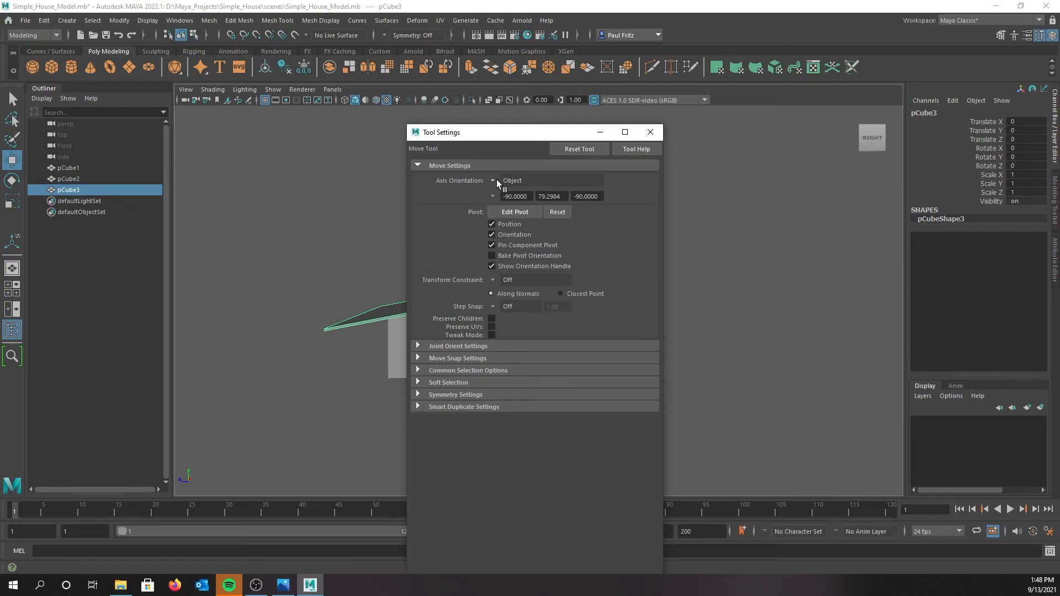
left_click_drag(497, 138, 199, 123)
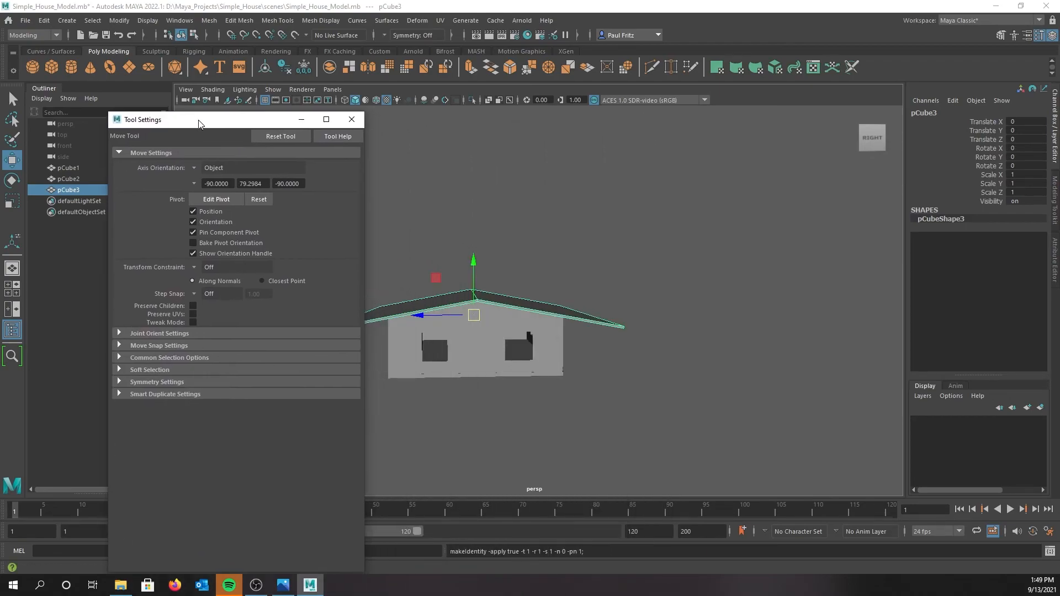
left_click(200, 167)
left_click(221, 181)
double_click(229, 126)
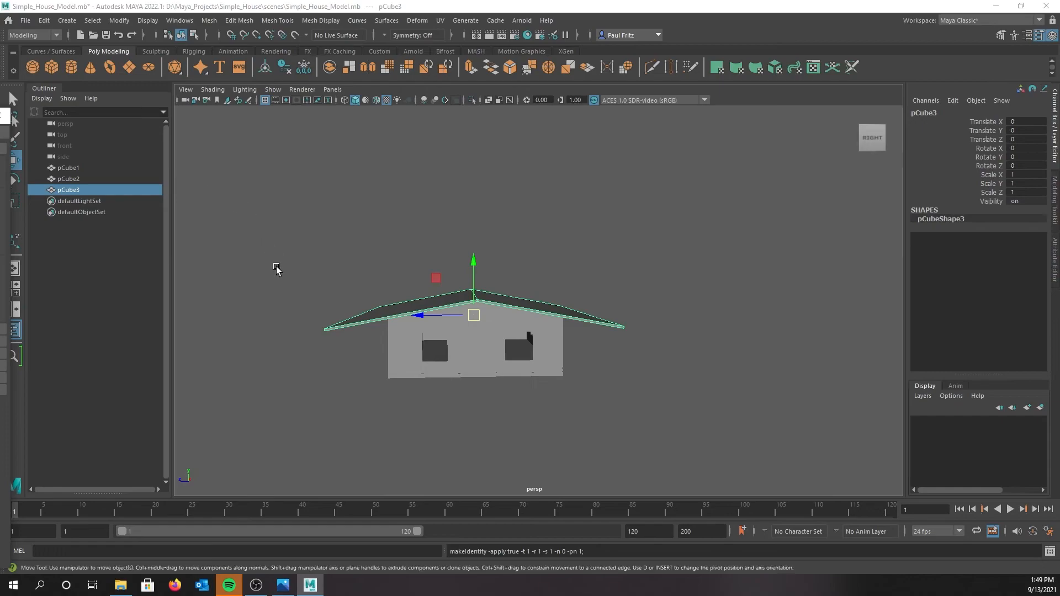
Select the vertices along one roof eave and set the Move tool's axis orientation to Component.
left_click_drag(278, 330, 294, 328, "alt")
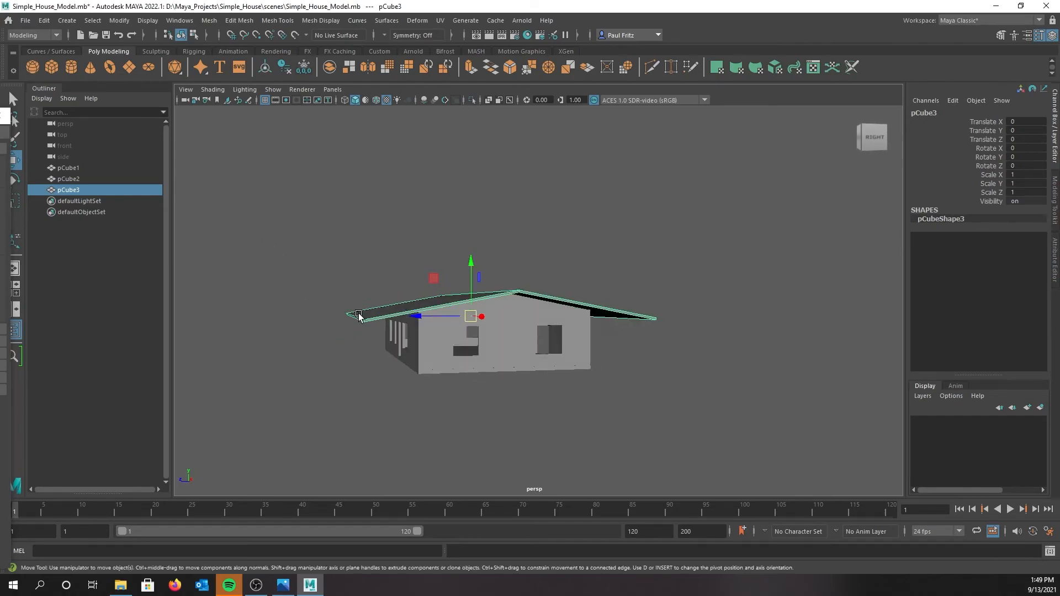
right_click_drag(363, 316, 315, 281)
left_click_drag(364, 312, 358, 334, "alt")
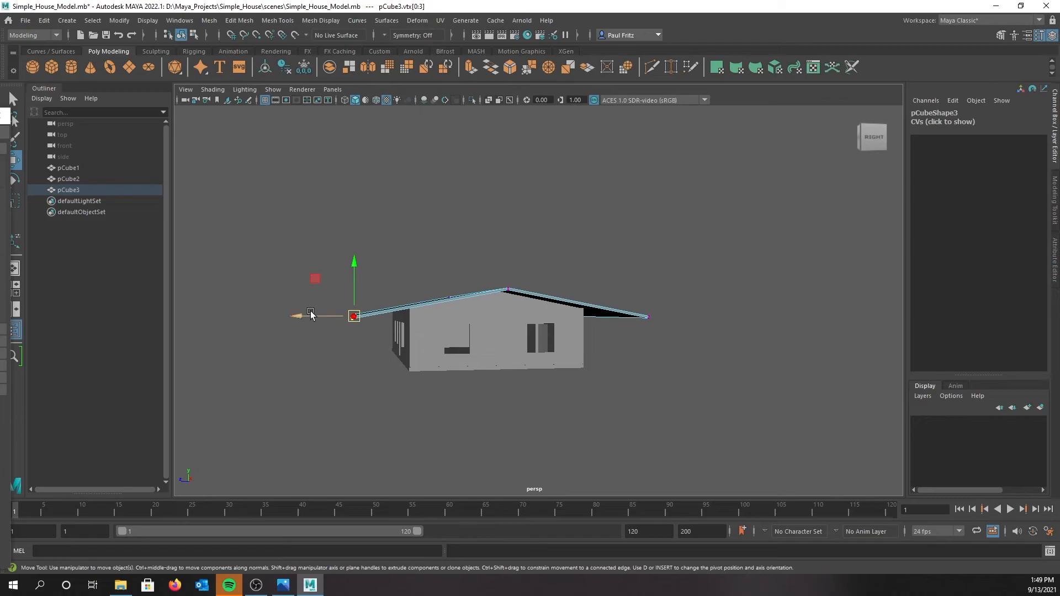
left_click_drag(0, 116, 648, 120)
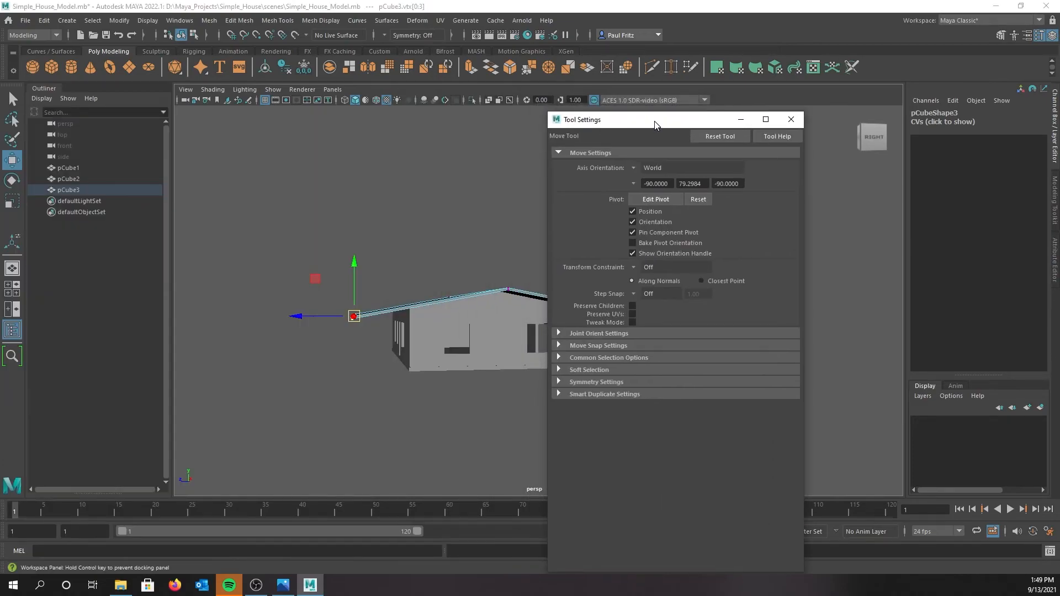
left_click(637, 167)
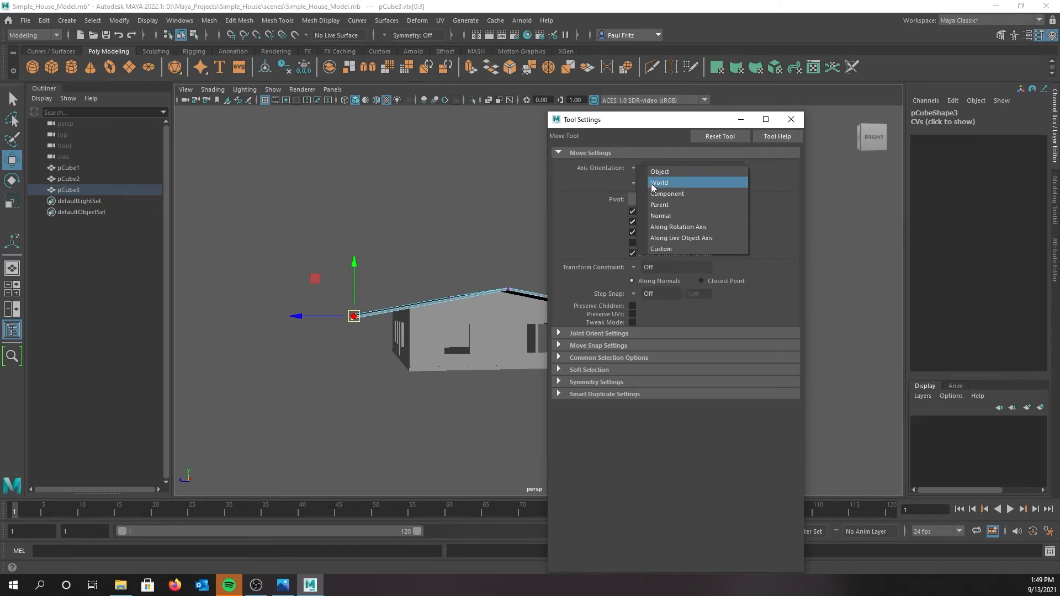
left_click(657, 175)
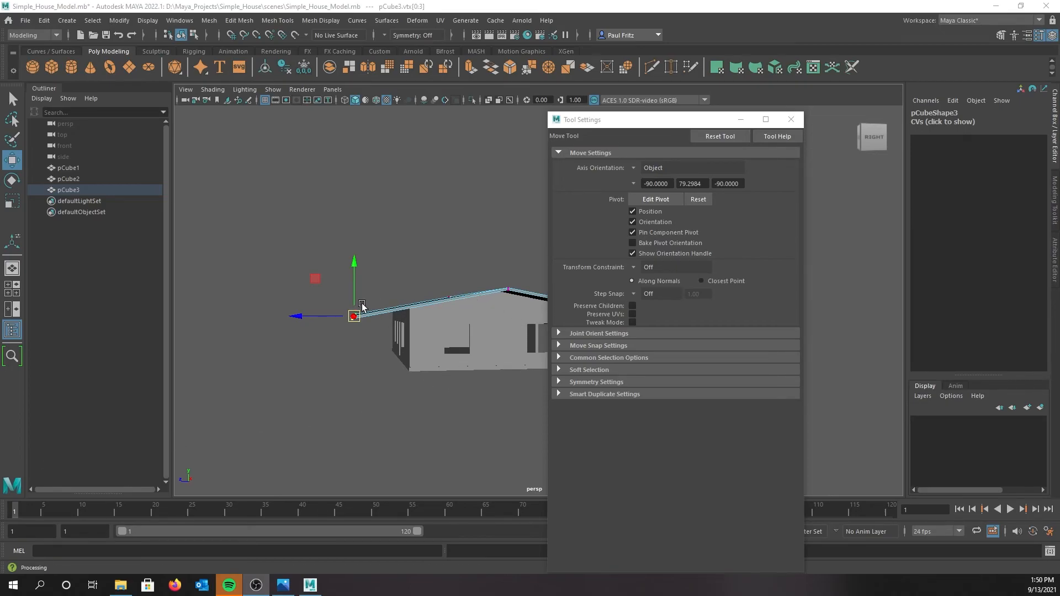
left_click(635, 168)
left_click(652, 199)
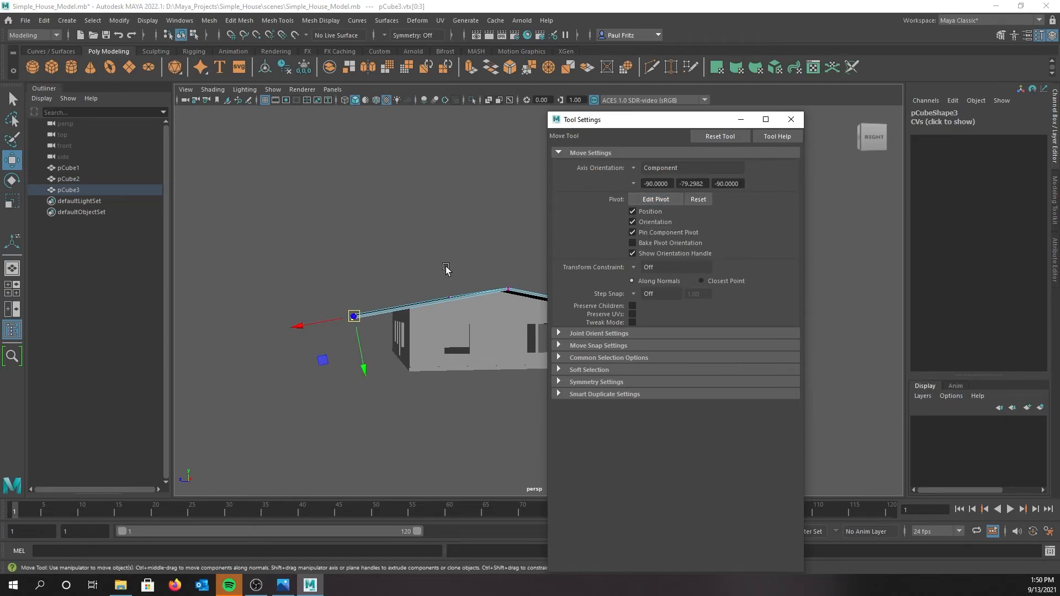
Slide both eave edges inward along the roof slope, leaving one short overhang and ending the opposite edge near the wall.
mouse_move(263, 361)
left_mouse_down("alt")
mouse_move(287, 373)
mouse_move(271, 363)
left_mouse_up("alt")
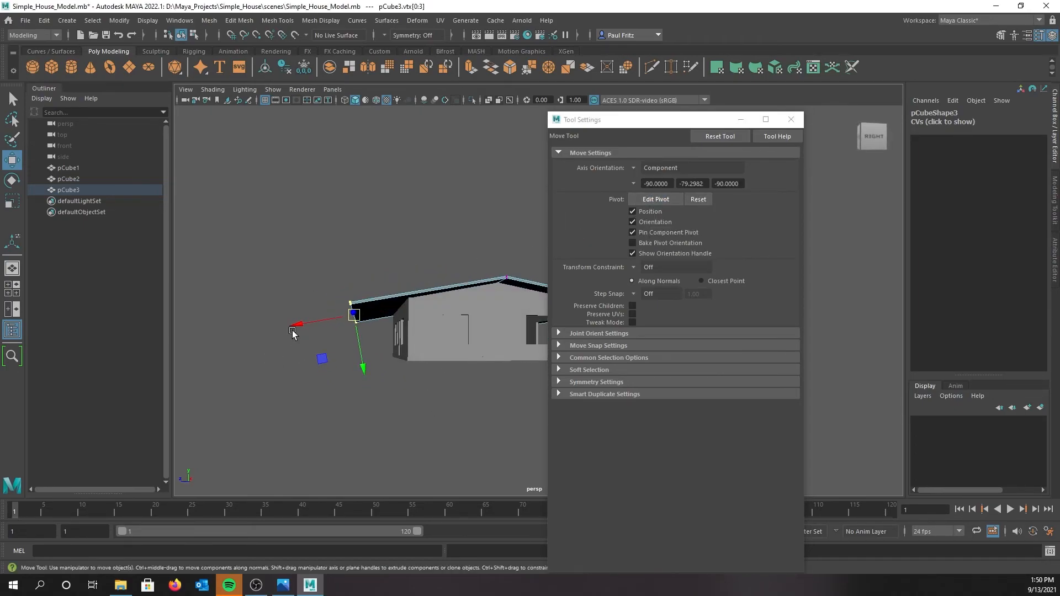
left_click_drag(296, 324, 326, 324)
left_click_drag(300, 387, 369, 372, "alt")
left_click_drag(404, 279, 336, 344)
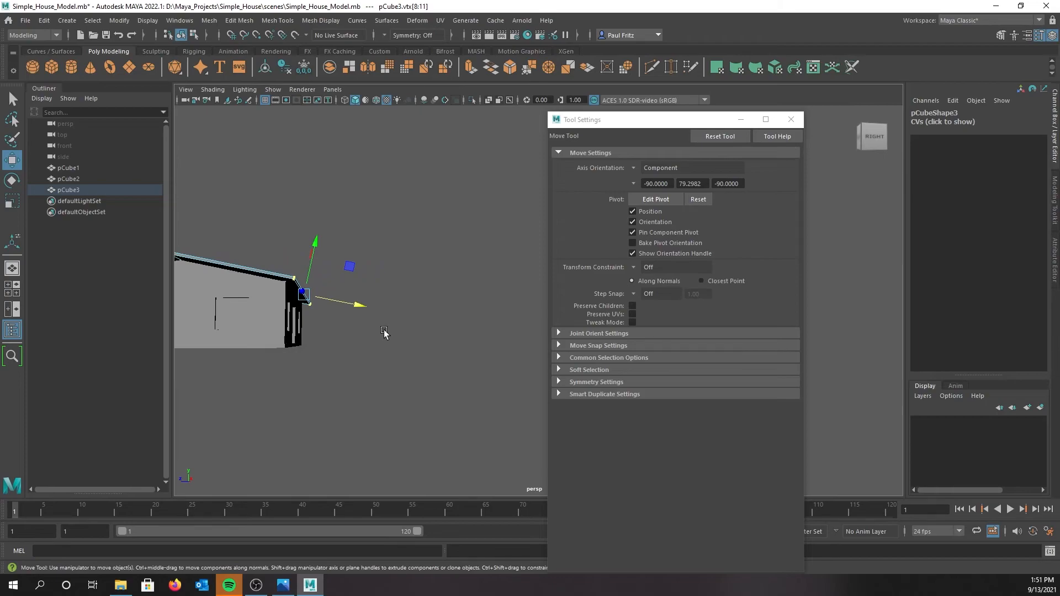
left_click_drag(343, 328, 320, 340, "alt")
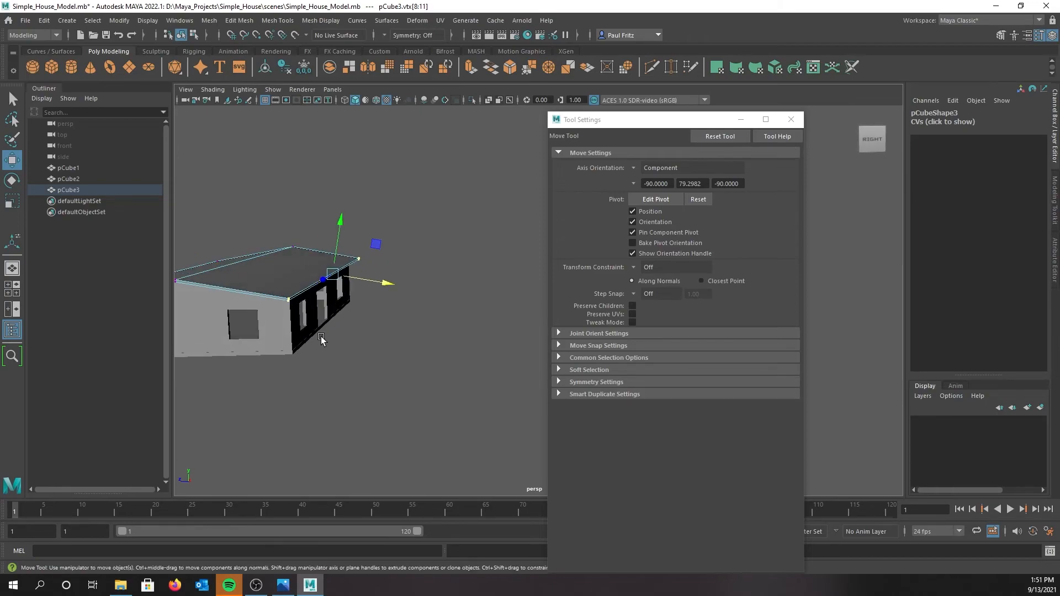
Extrude the roof's edge face beside the three-opening wall and pull it outward along the slope to form an overhang.
right_click_drag(299, 281, 293, 308)
scroll(356, 309, "up", 2)
left_click_drag(356, 312, 366, 382, "alt")
left_click(280, 307)
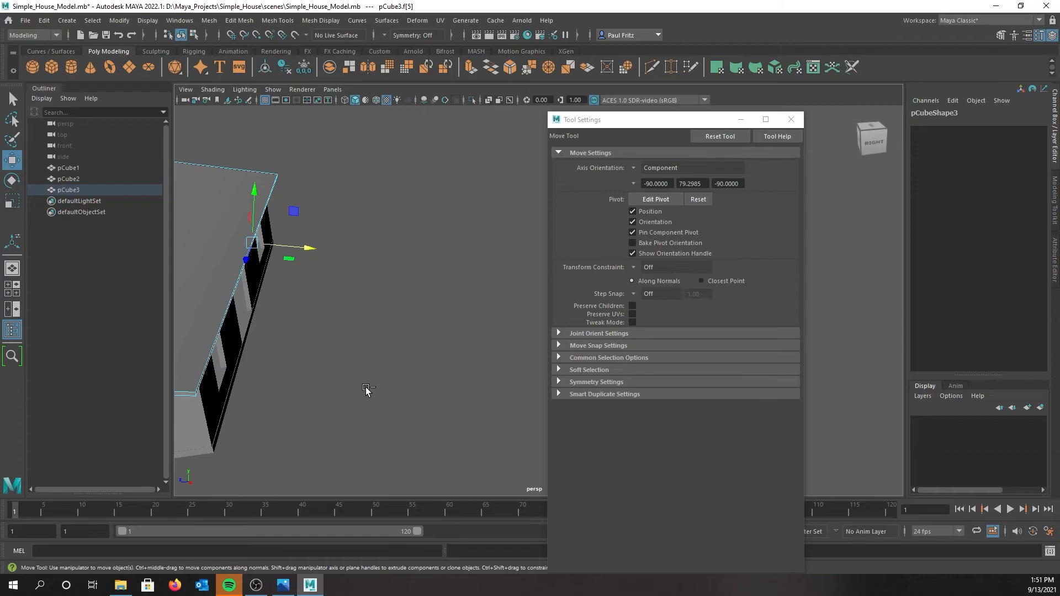
key("ctrl+e")
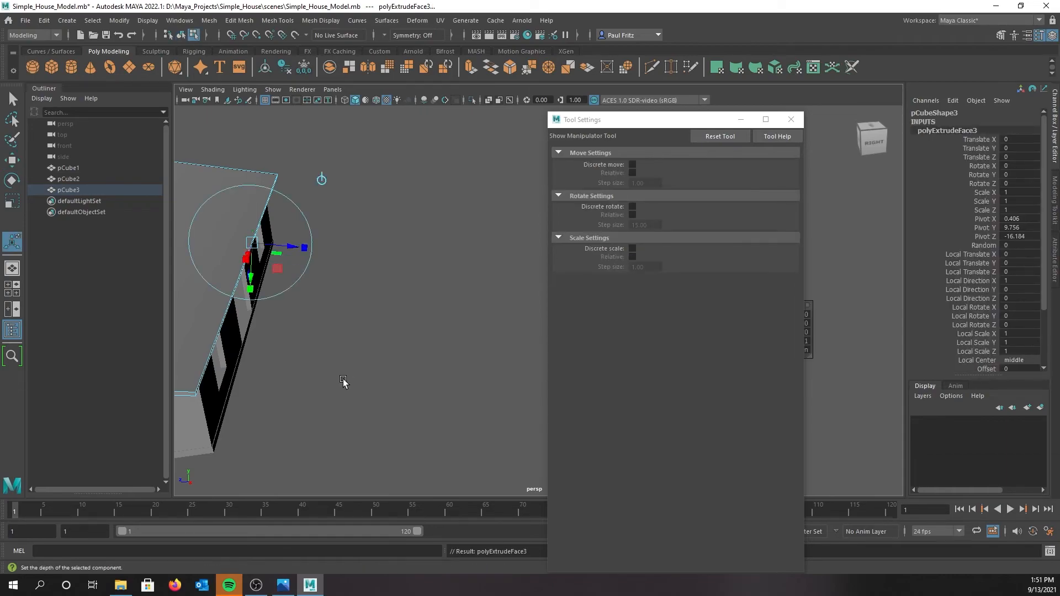
key("w")
left_click_drag(333, 376, 338, 317, "alt")
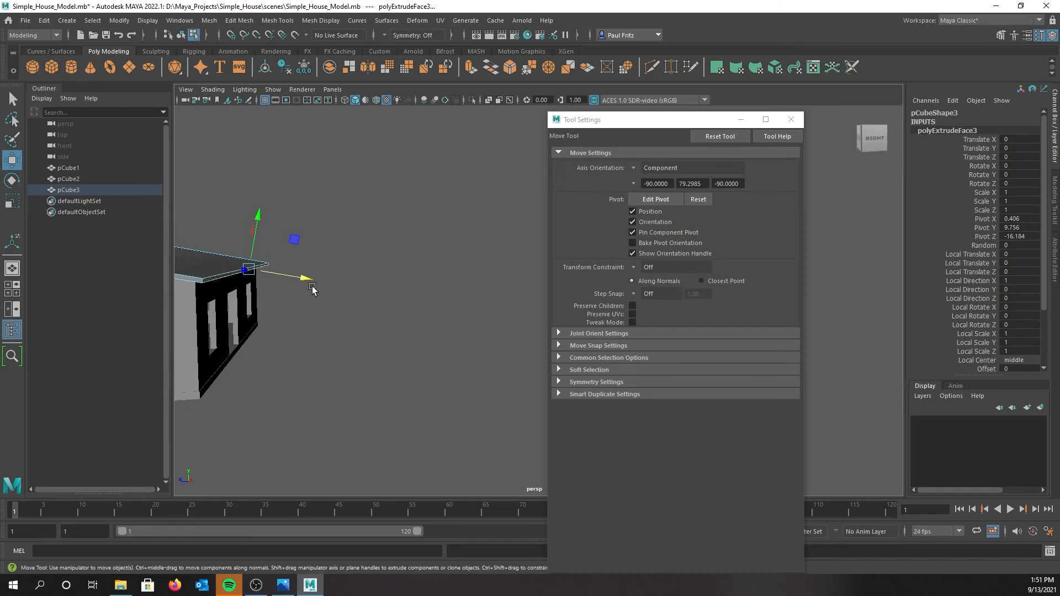
left_click_drag(304, 278, 333, 351)
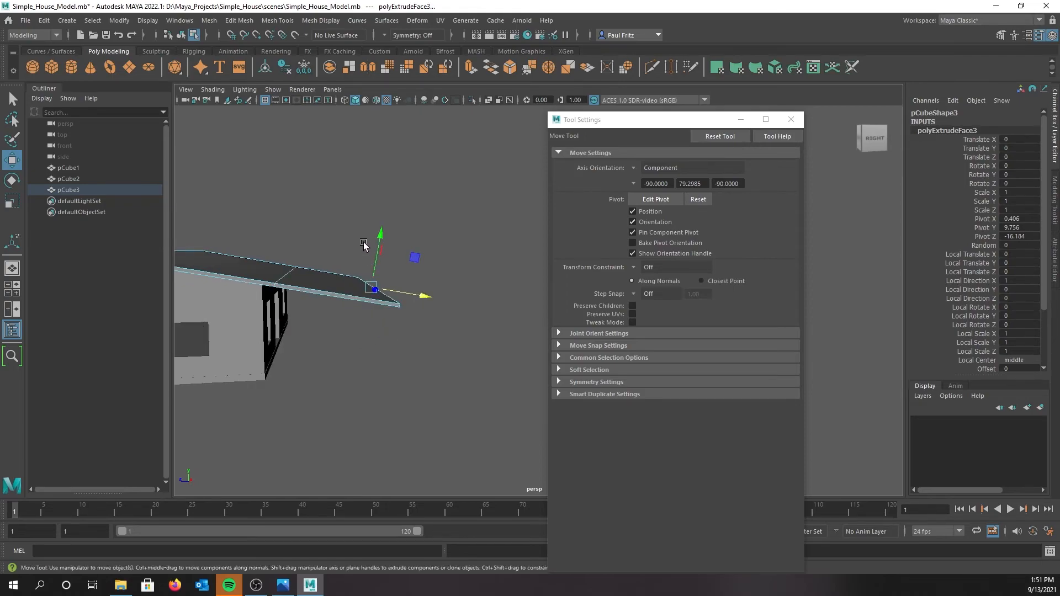
Raise the outer face of the extruded overhang slightly to give it a shallower slope than the main roof.
left_click_drag(381, 233, 383, 224)
left_click_drag(338, 381, 315, 402, "alt")
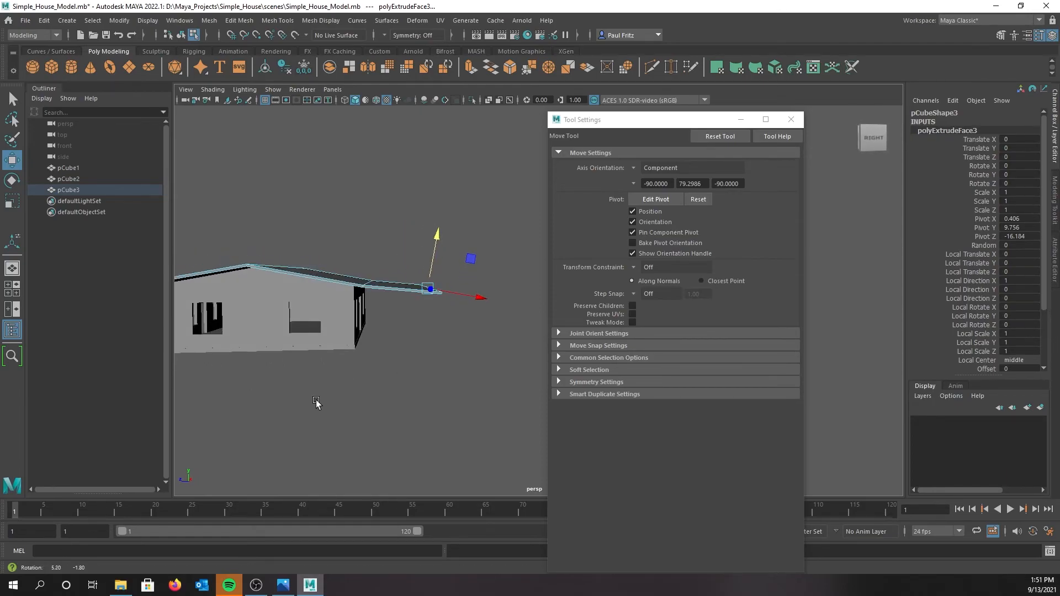
left_click_drag(386, 349, 395, 310, "alt")
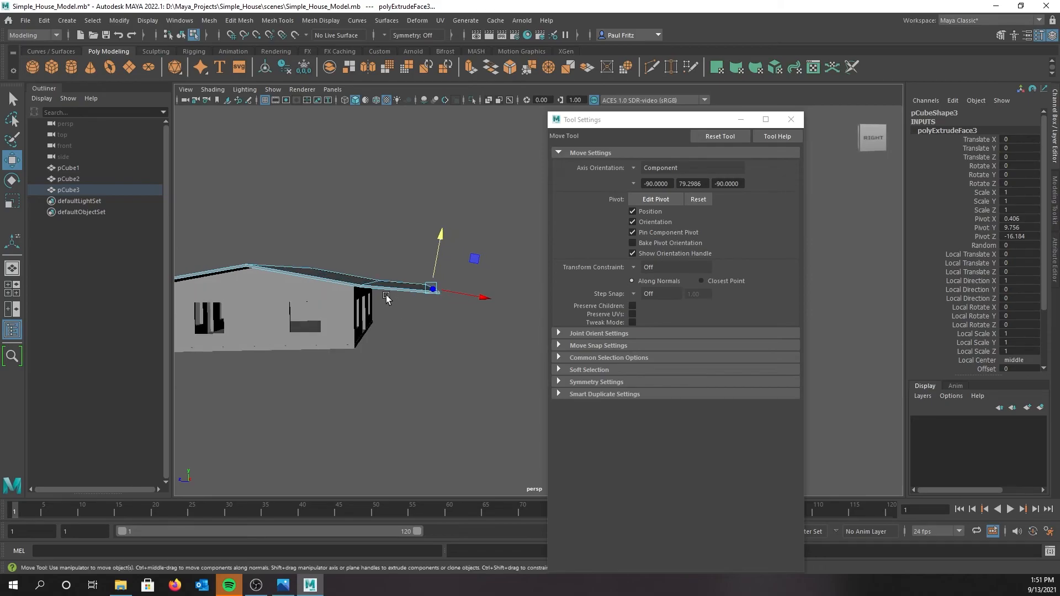
left_click_drag(417, 309, 420, 304, "alt")
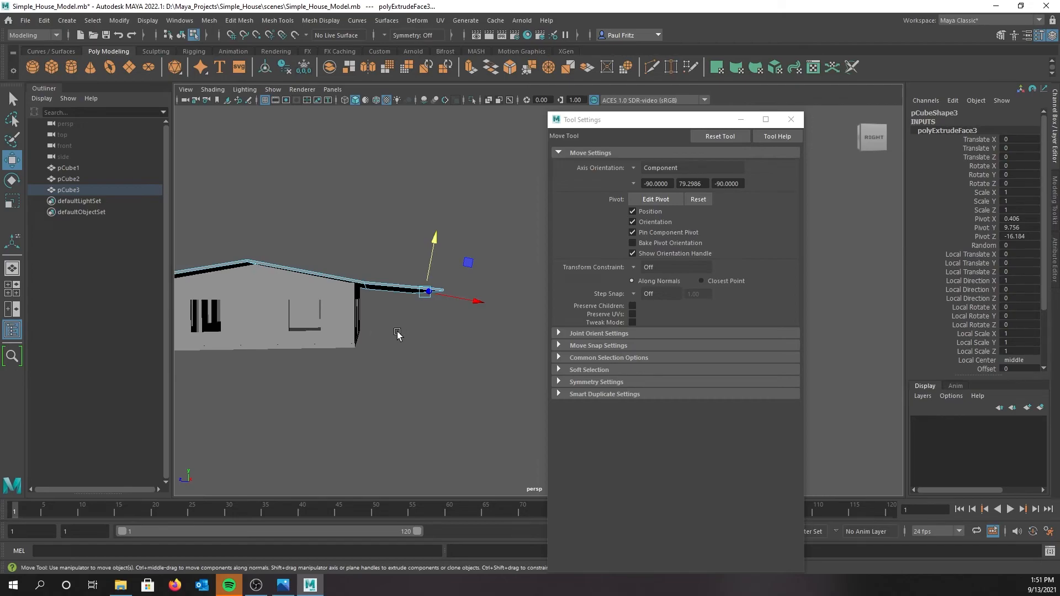
scroll(398, 334, "down", 2)
left_click_drag(398, 338, 355, 347, "alt")
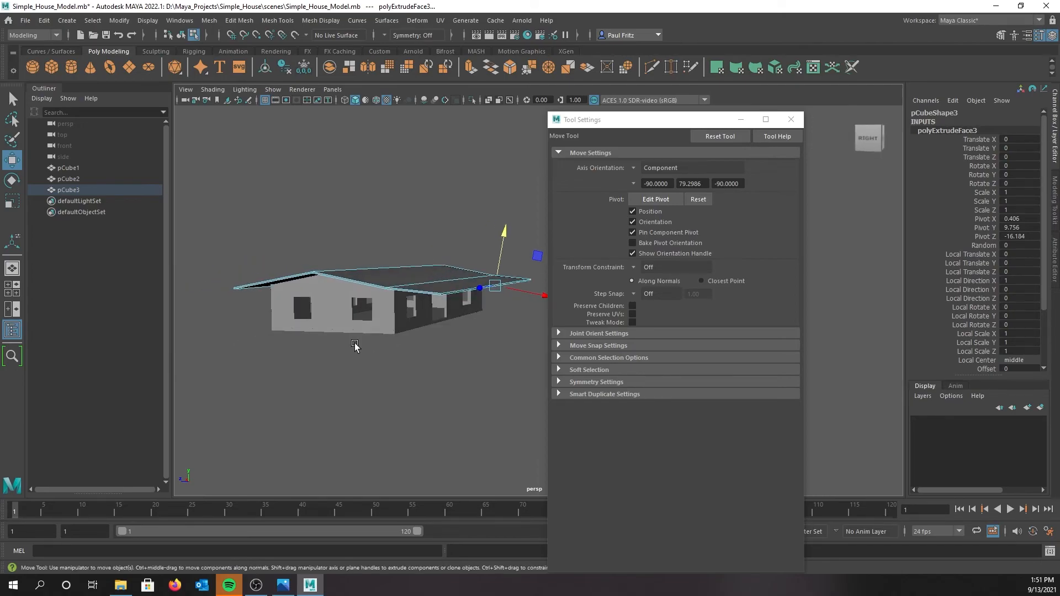
Close the Move tool settings, return the roof to object mode and center its pivot.
left_click(791, 119)
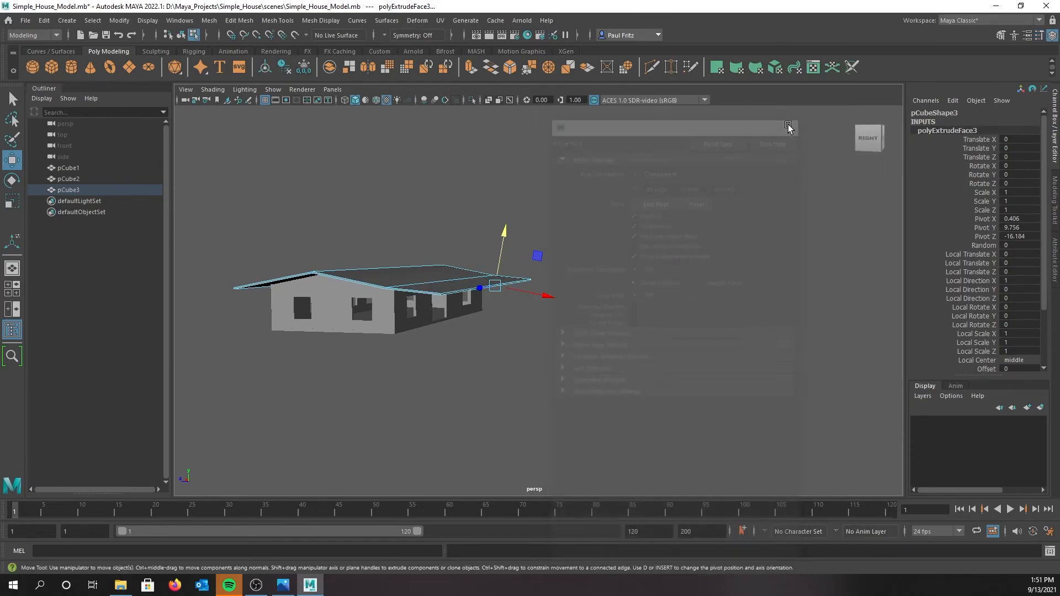
middle_click_drag(235, 255, 296, 268, "alt")
mouse_move(296, 268)
left_mouse_down("alt")
mouse_move(294, 251)
mouse_move(317, 265)
left_mouse_up("alt")
right_click(359, 236)
right_click_drag(359, 235, 409, 220)
left_click_drag(391, 247, 439, 296, "alt")
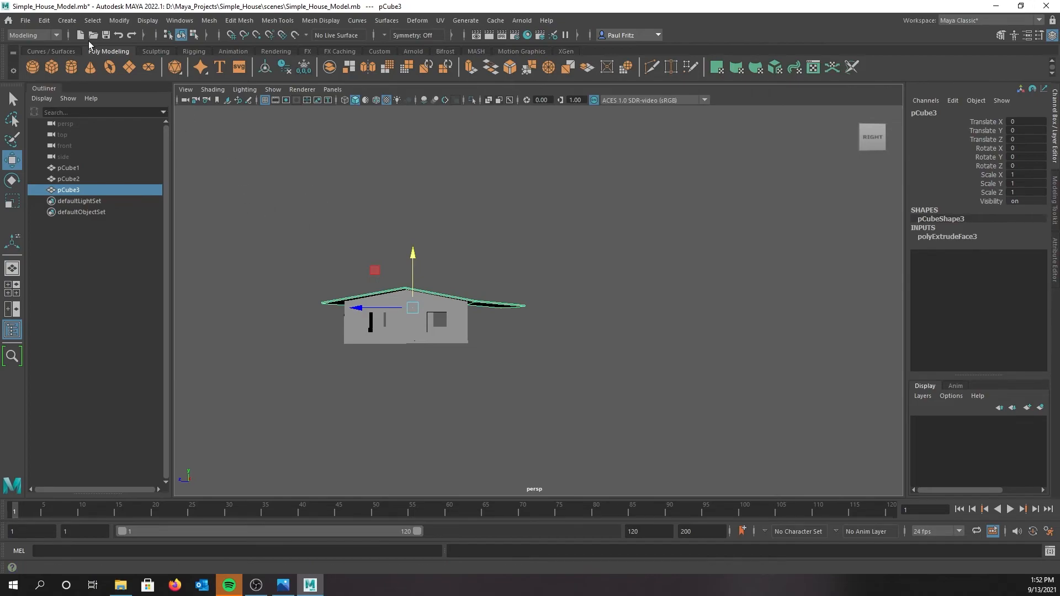
left_click(115, 22)
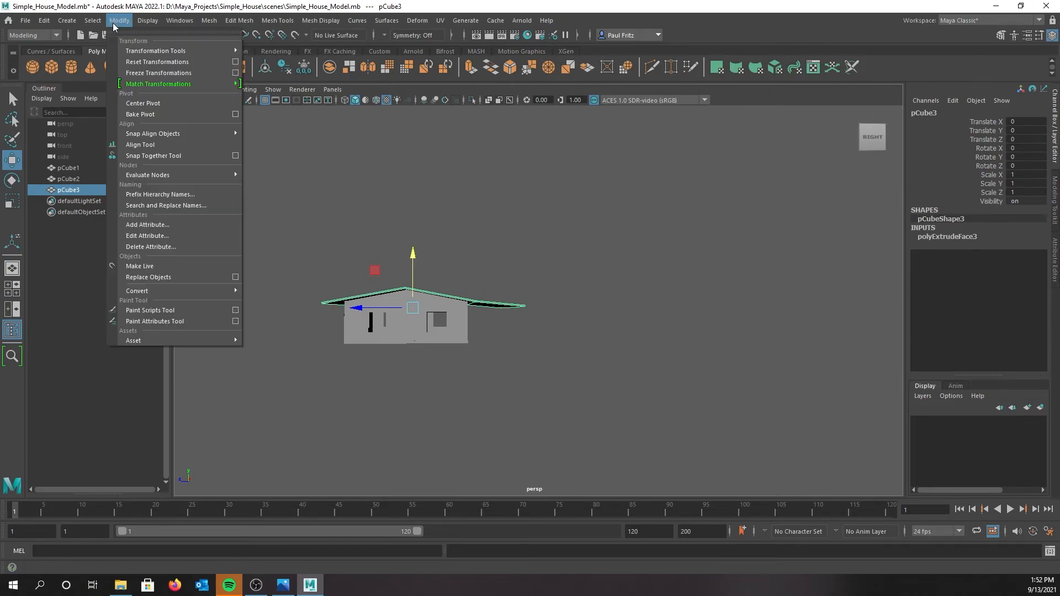
left_click(151, 105)
left_click_drag(264, 165, 260, 184, "alt")
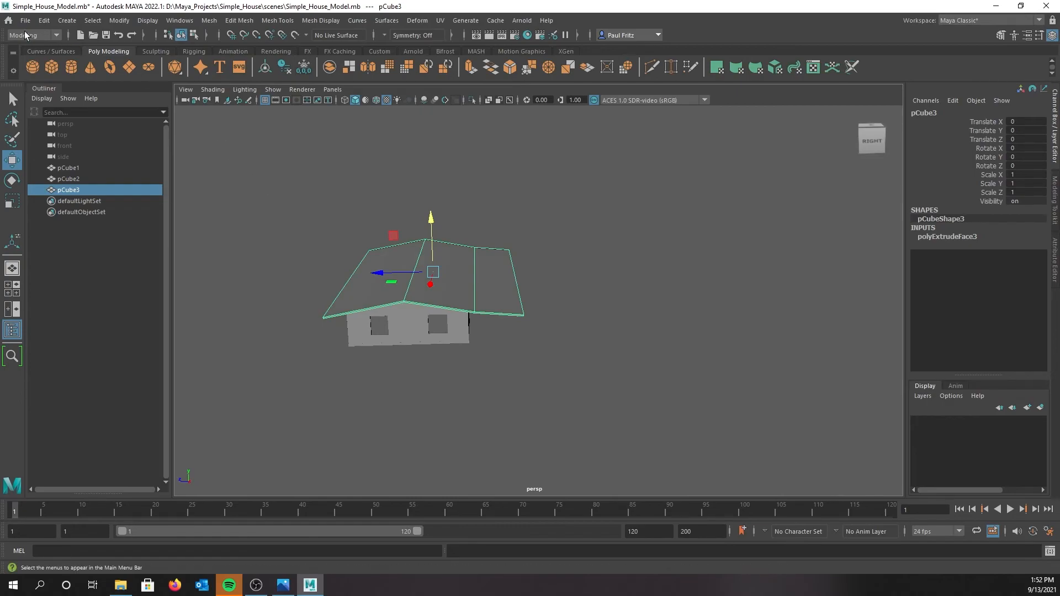
Delete the roof's construction history and freeze its transformations.
left_click(44, 21)
mouse_move(79, 153)
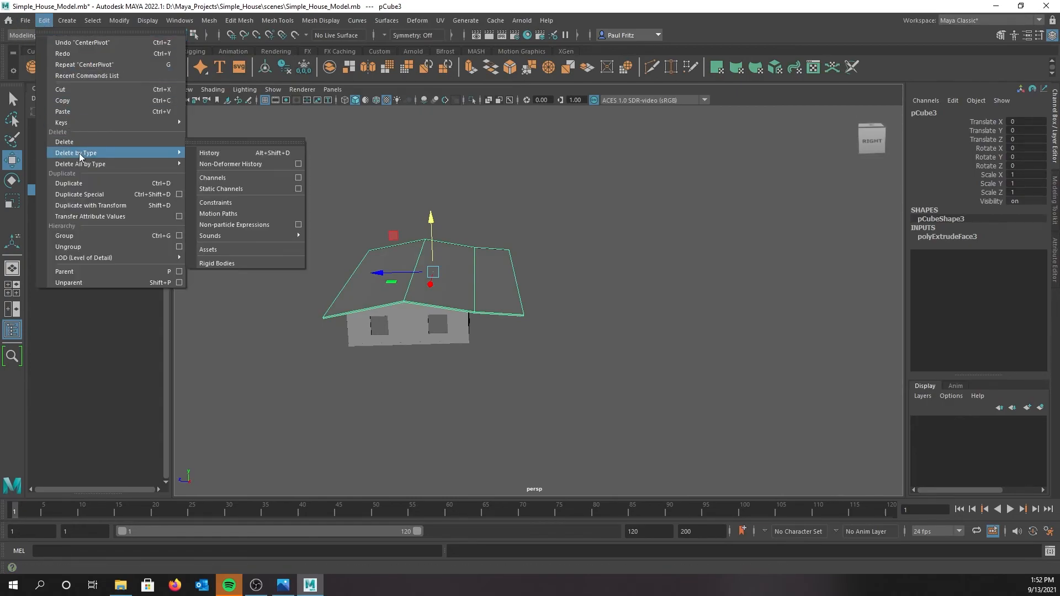
left_click(211, 158)
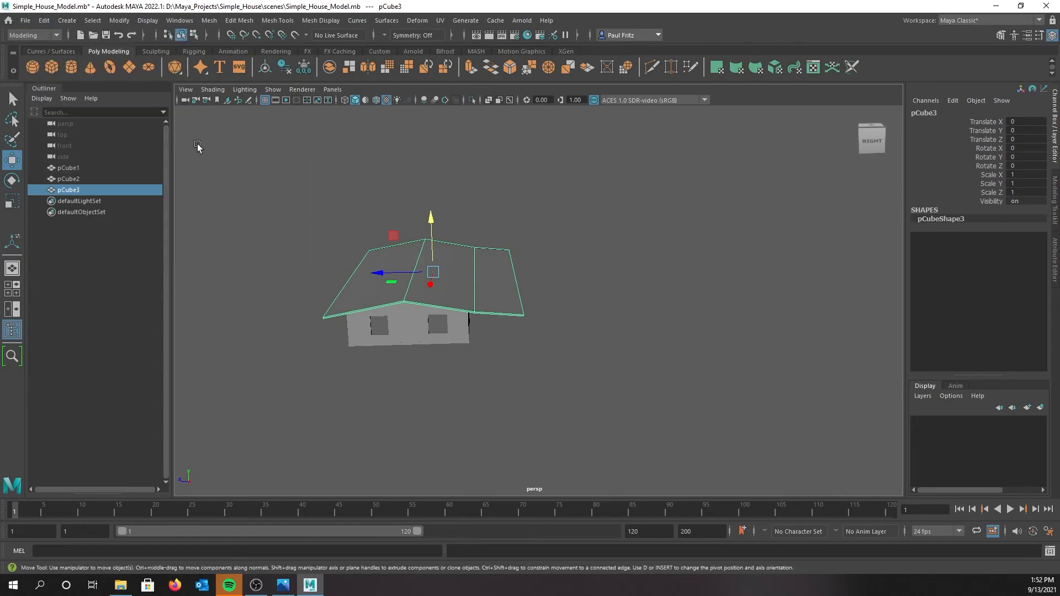
left_click(119, 21)
left_click(135, 77)
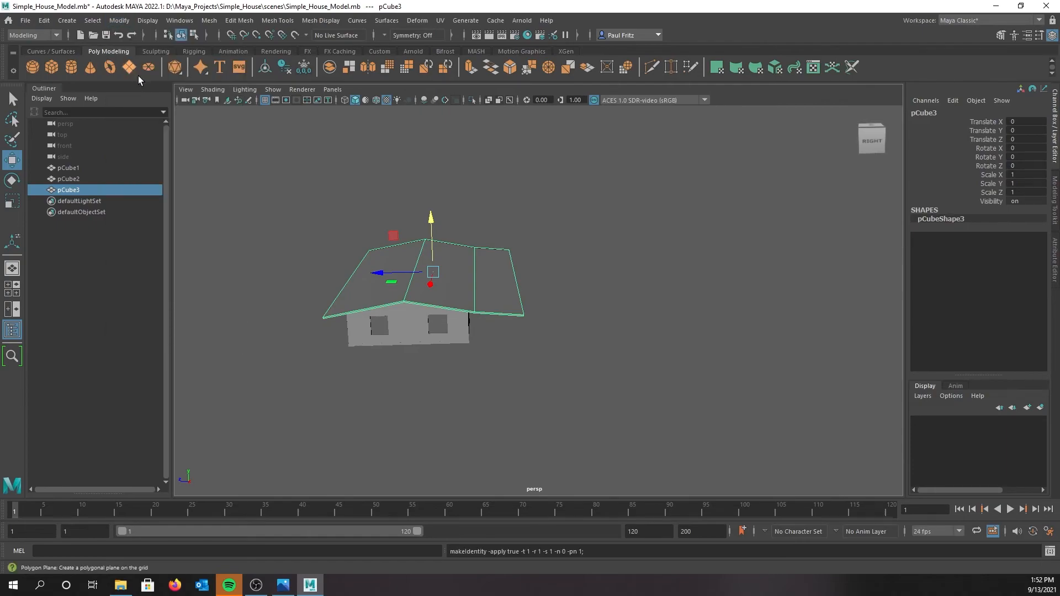
Rename the roof object pCube3 as Roof.
left_click_drag(292, 178, 329, 257, "alt")
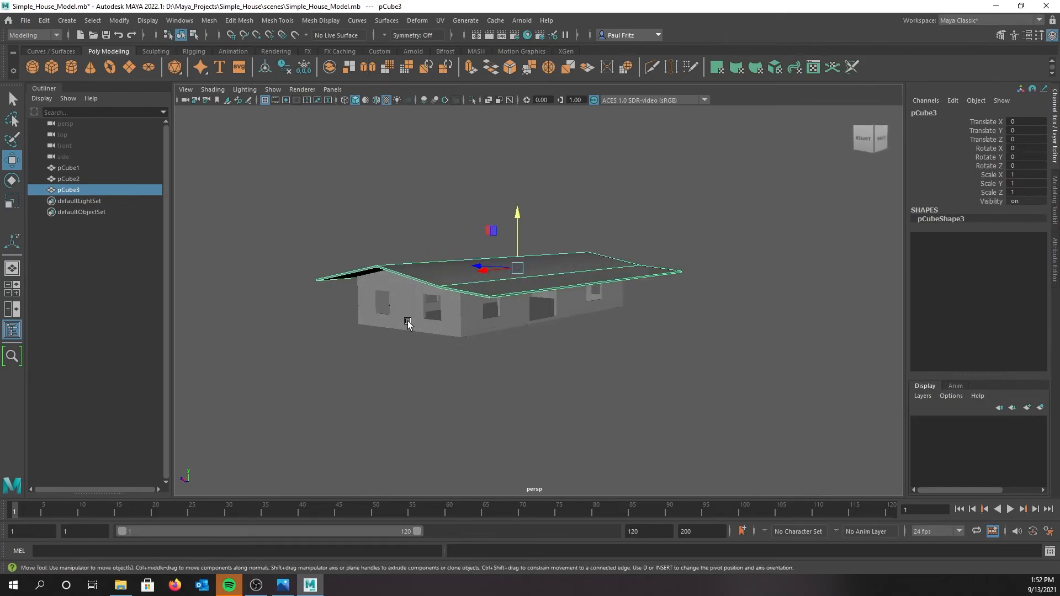
left_click_drag(385, 336, 390, 339, "alt")
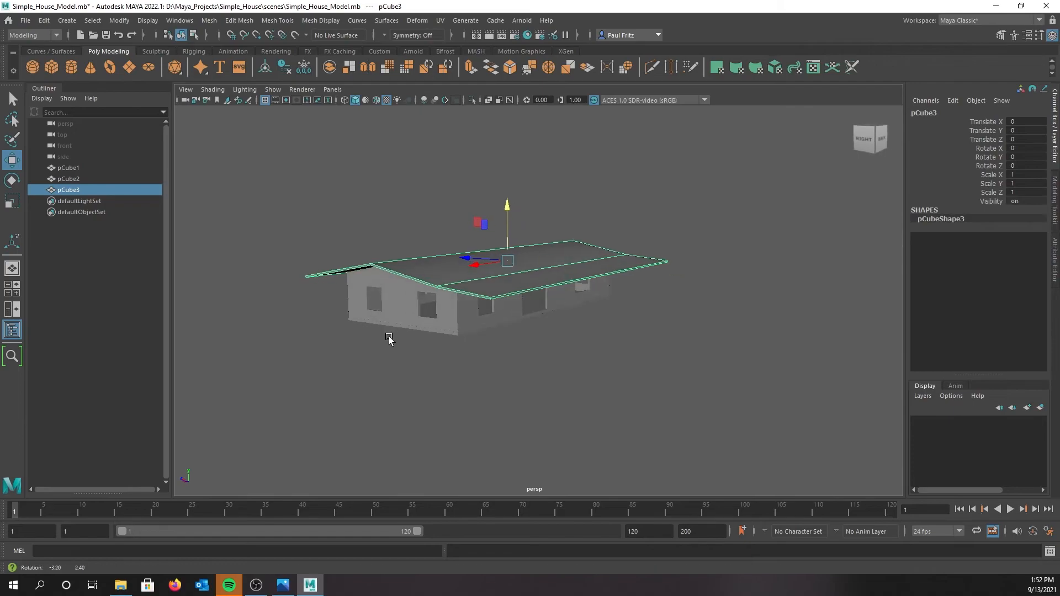
double_click(68, 190)
key("BackSpace")
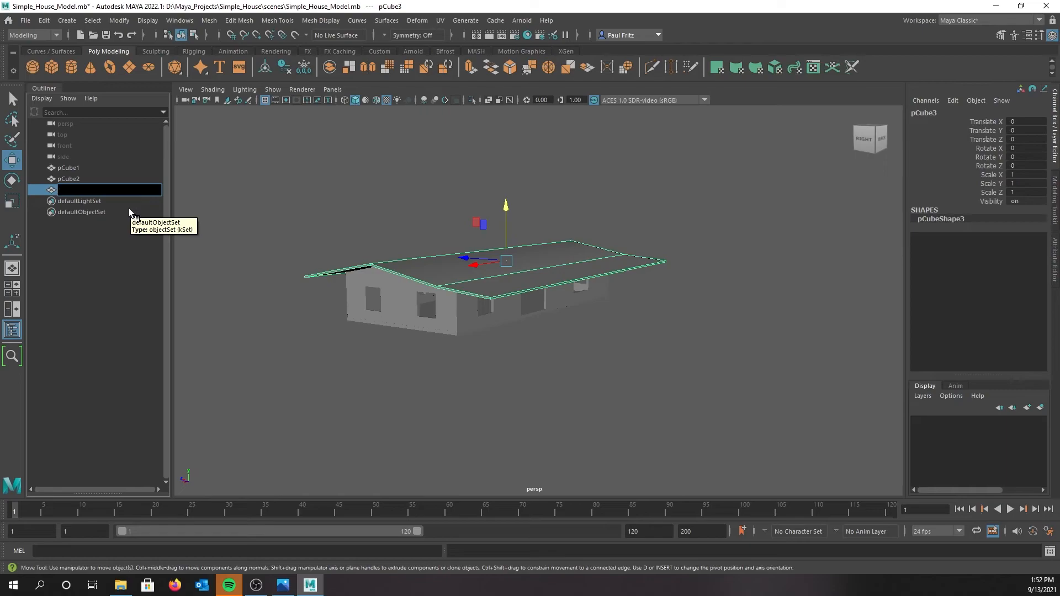
type("Roof")
key("Return")
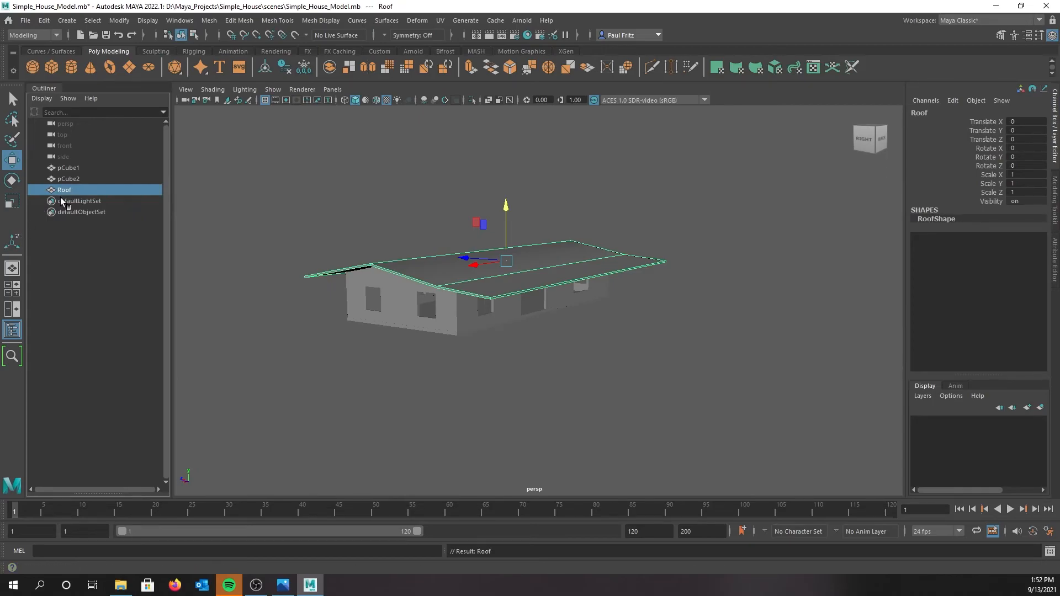
Rename the base slab object pCube1 as Floor.
left_click(67, 169)
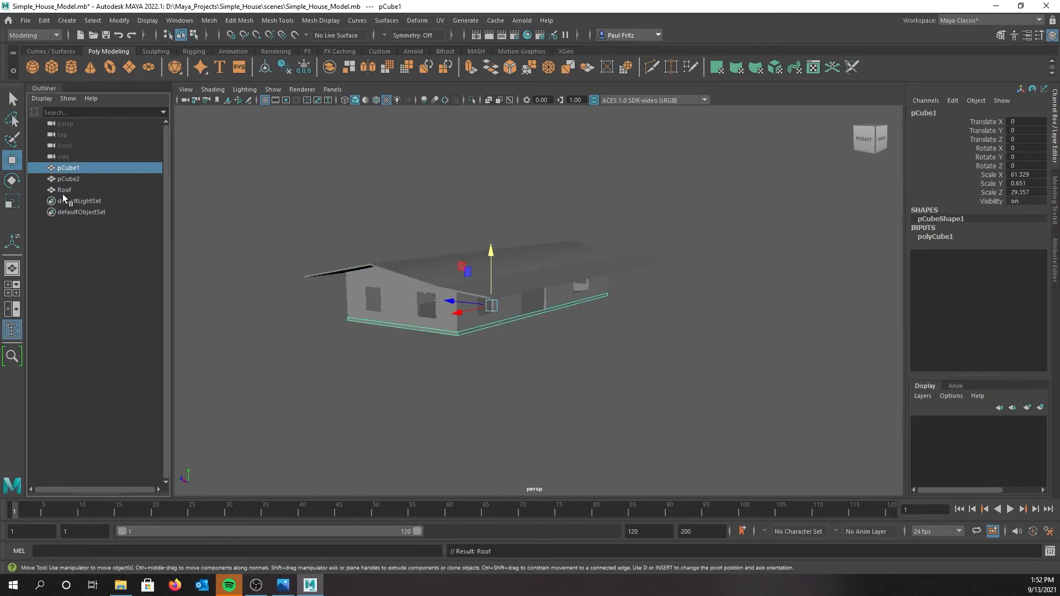
double_click(68, 169)
type("Floor")
key("Return")
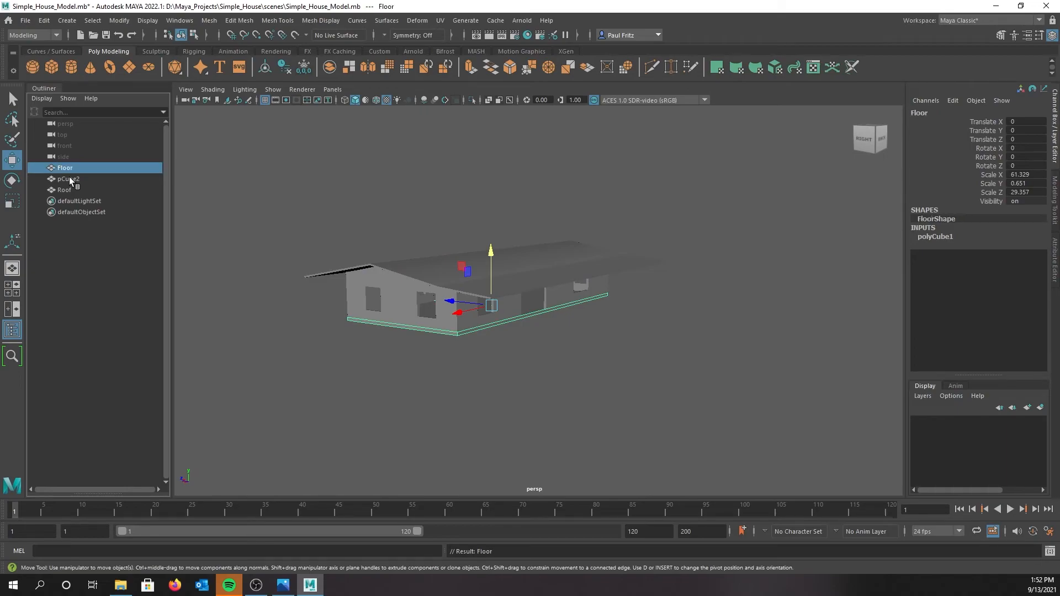
Rename the wall object pCube2 as Walls and save the scene.
double_click(65, 178)
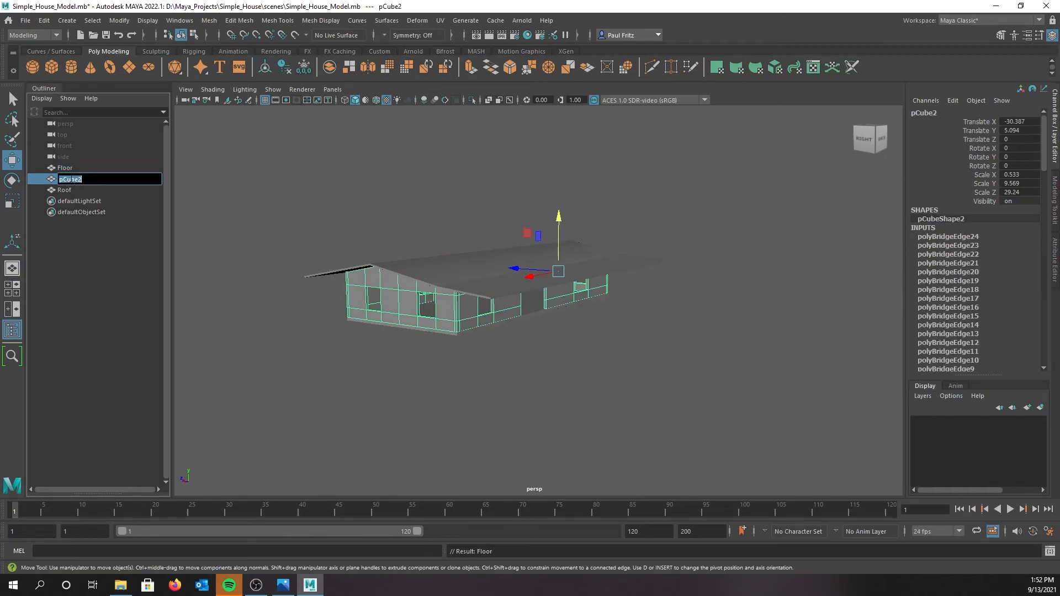
key("BackSpace")
key("Return")
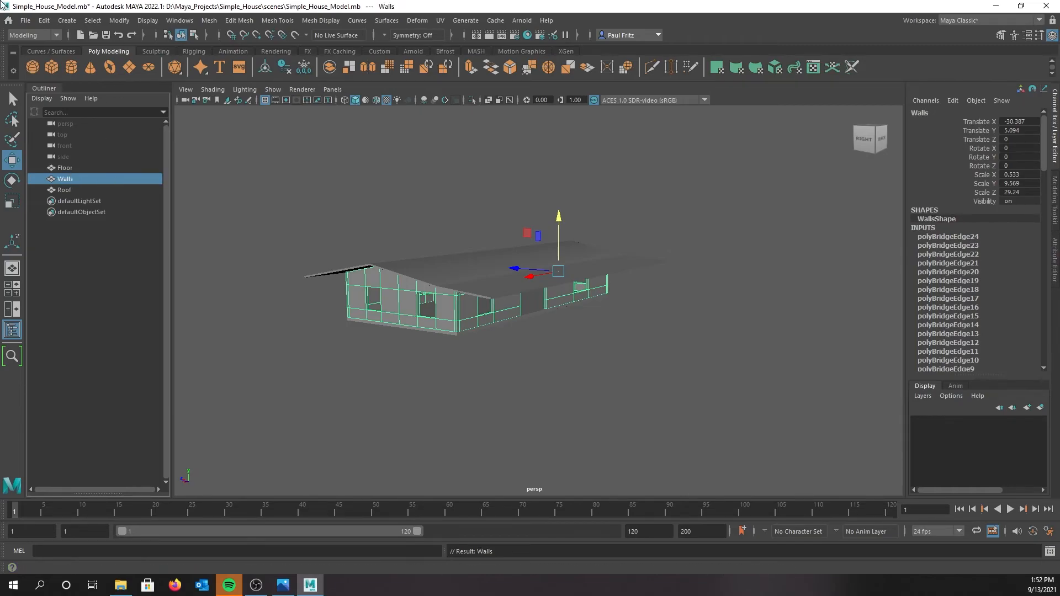
key("ctrl+s")
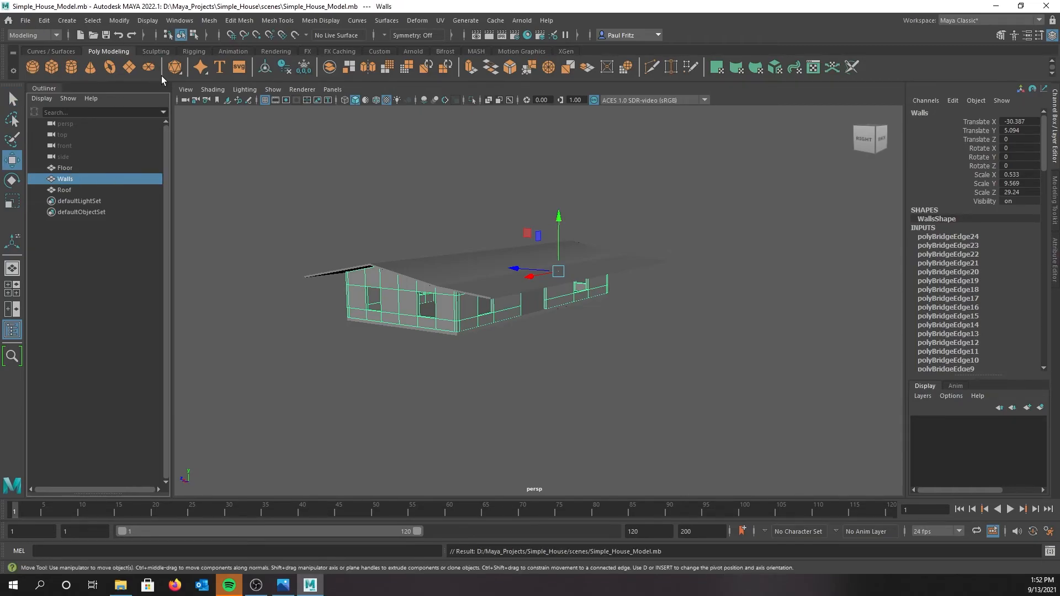
Hide the roof to expose the house interior and select the walls.
left_click(480, 287)
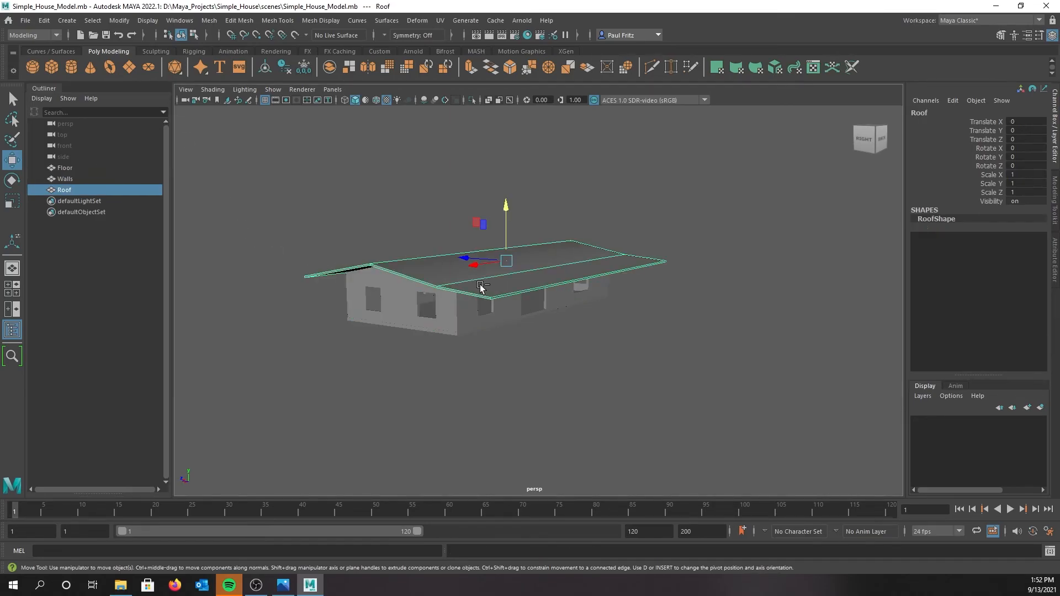
key("ctrl+h")
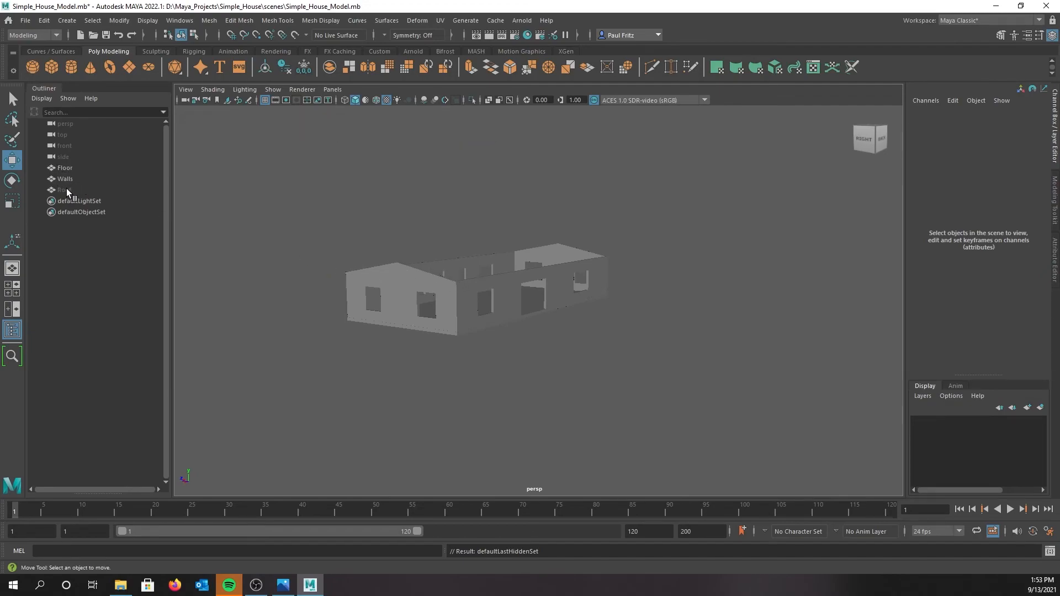
left_click_drag(376, 277, 221, 248, "alt")
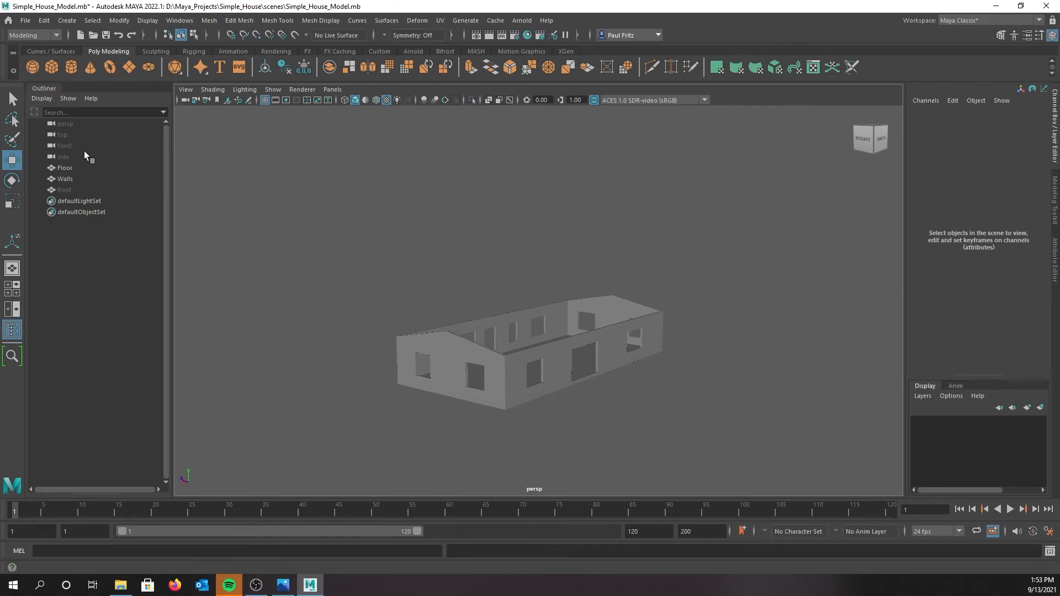
left_click_drag(363, 260, 383, 291, "alt")
left_click(418, 277)
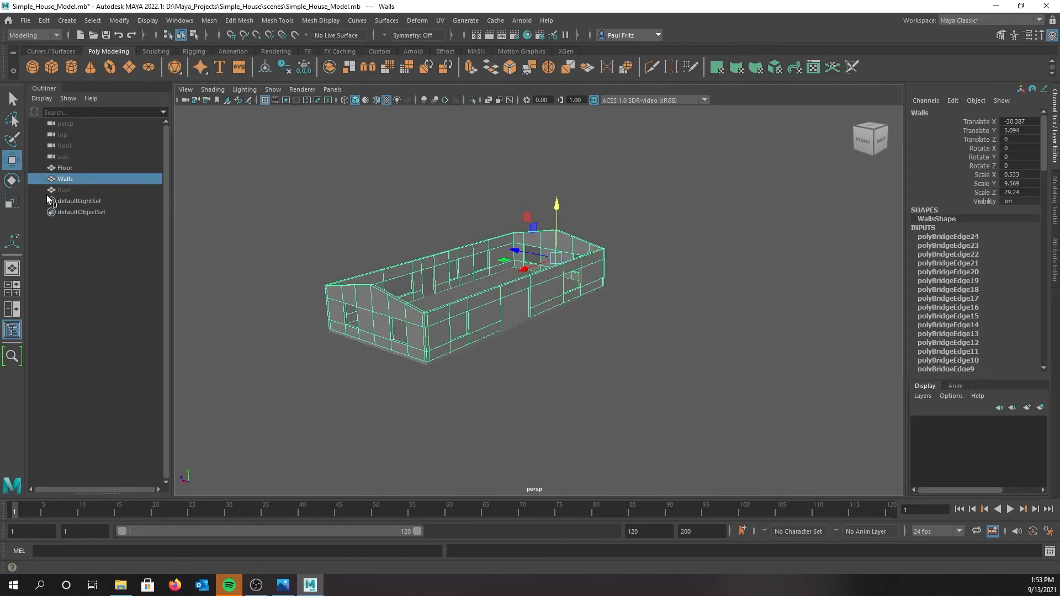
Show the hidden roof again and hide it once more.
left_click(62, 190)
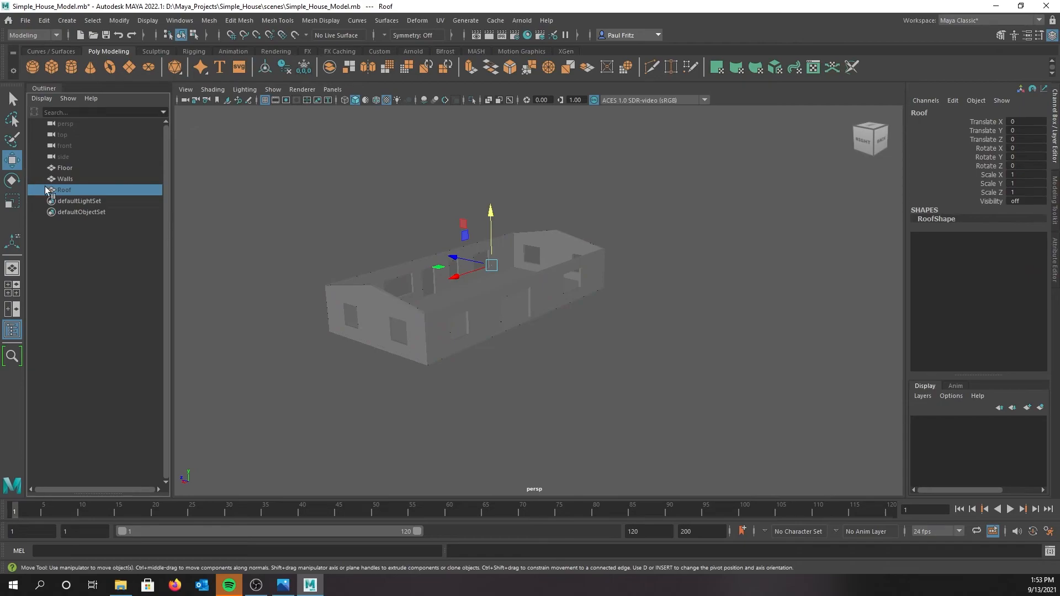
left_click_drag(356, 220, 301, 256, "alt")
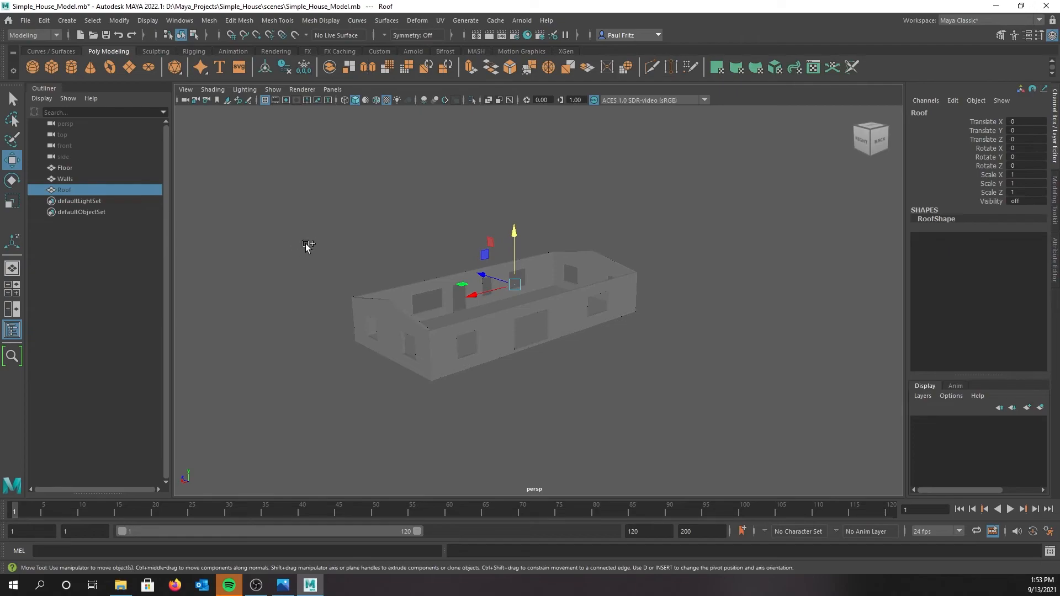
key("ctrl+shift+h")
mouse_move(349, 253)
left_mouse_down("alt")
mouse_move(367, 236)
mouse_move(355, 237)
left_mouse_up("alt")
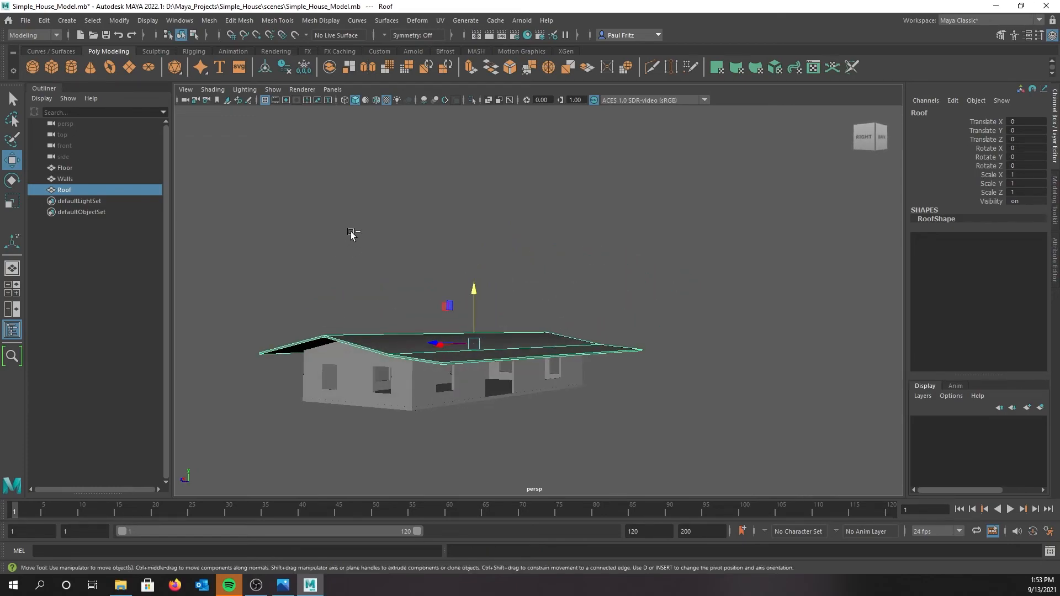
key("ctrl+h")
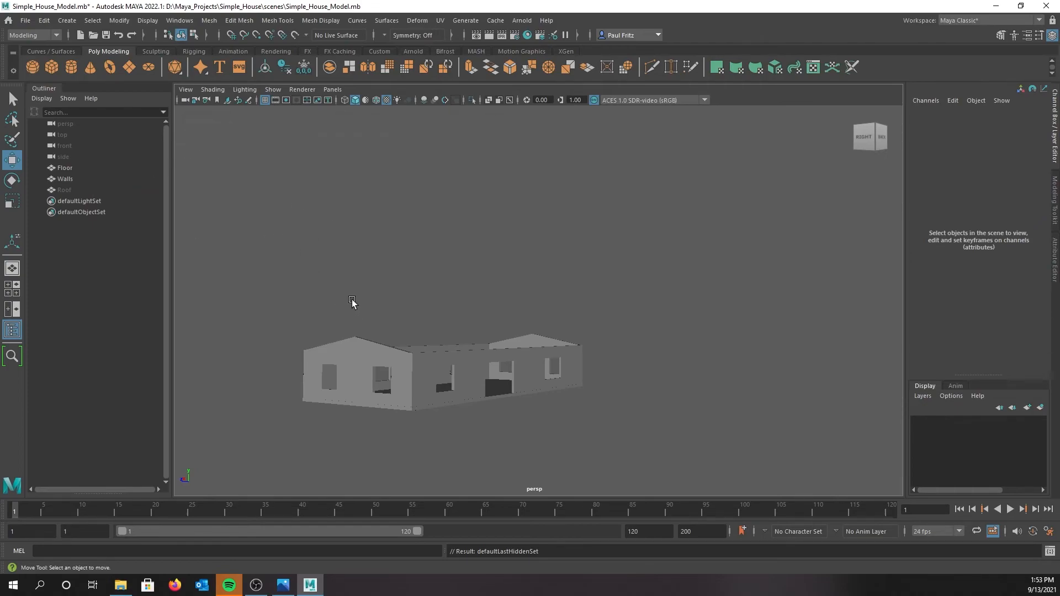
left_click(149, 25)
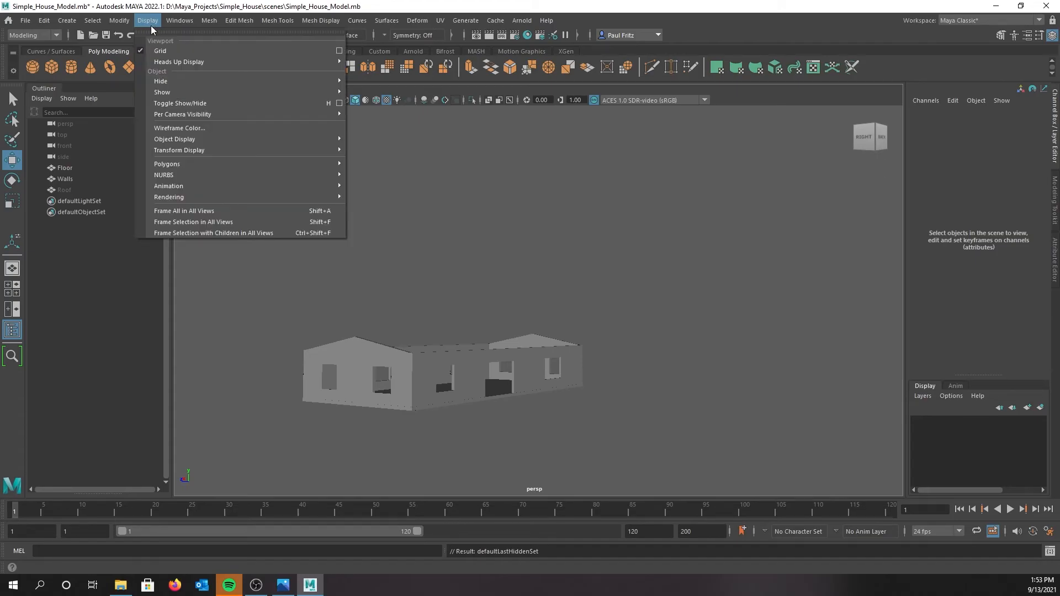
mouse_move(246, 92)
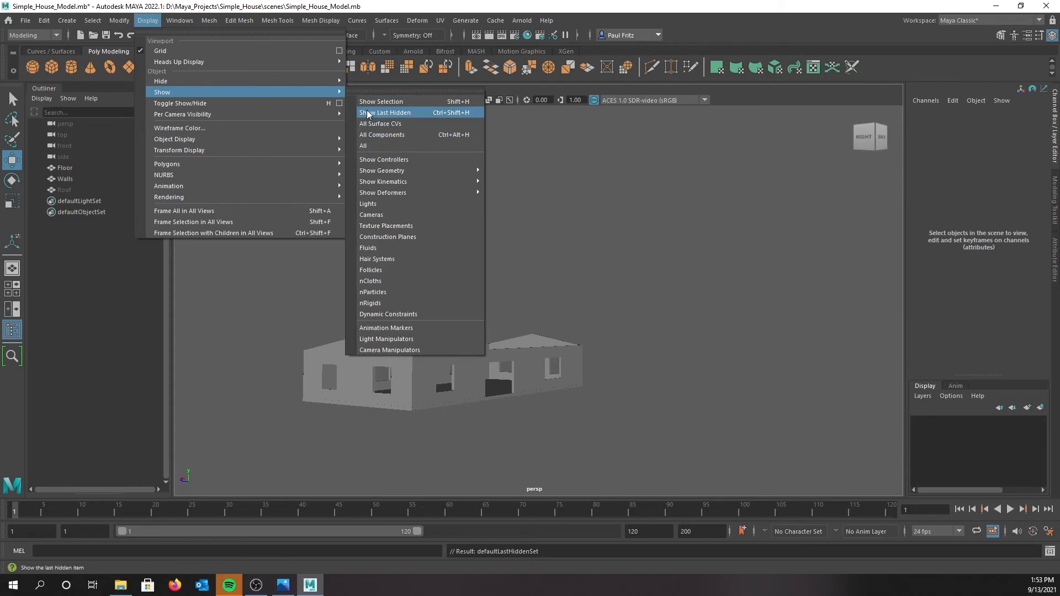
mouse_move(241, 116)
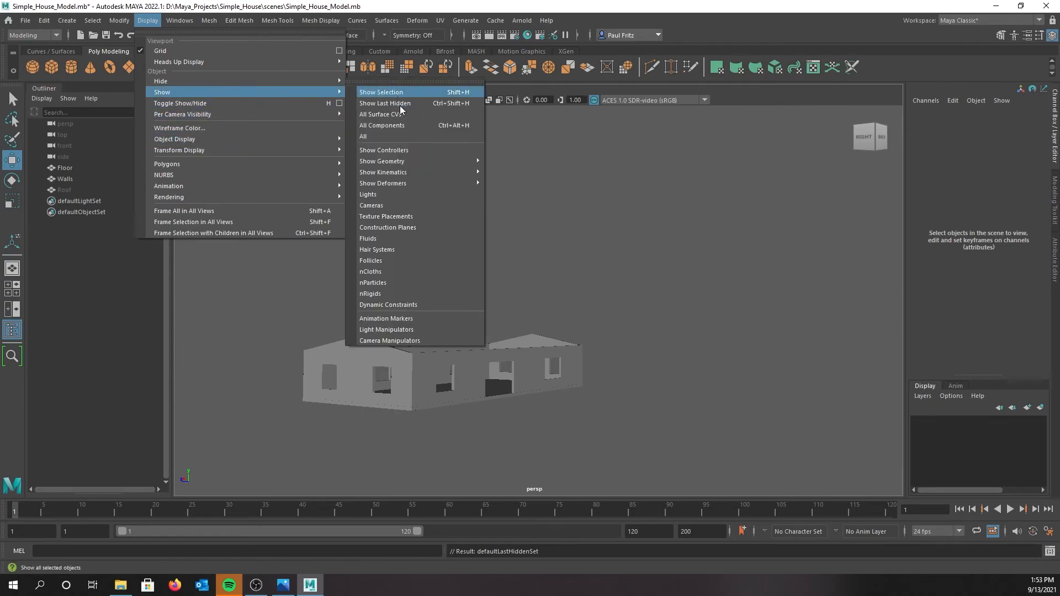
left_click(320, 286)
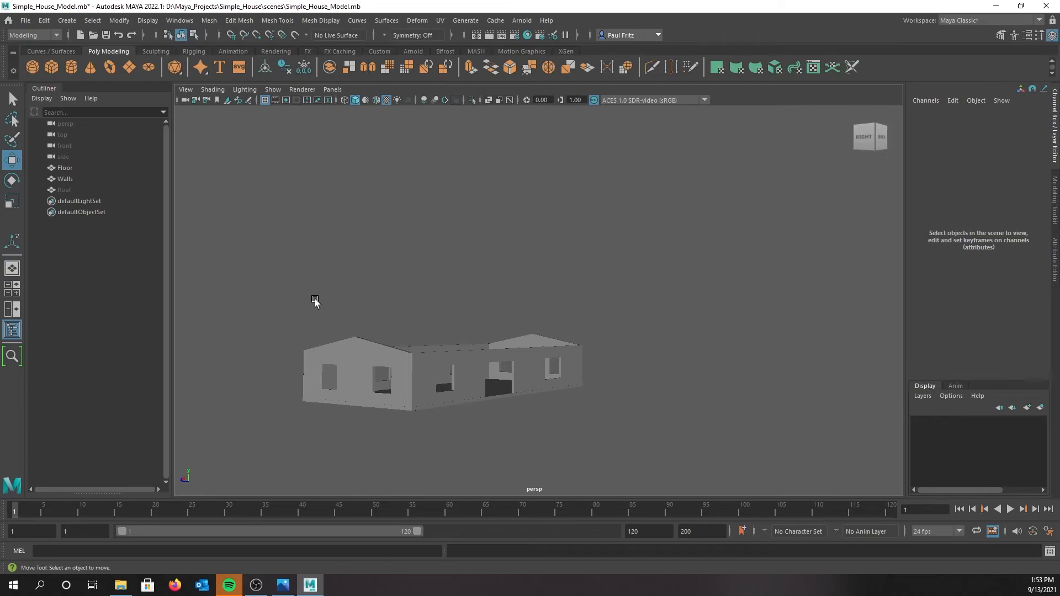
Examine the window and door openings from outside and above, with the walls selected to show their edges.
left_click_drag(308, 289, 381, 352, "alt")
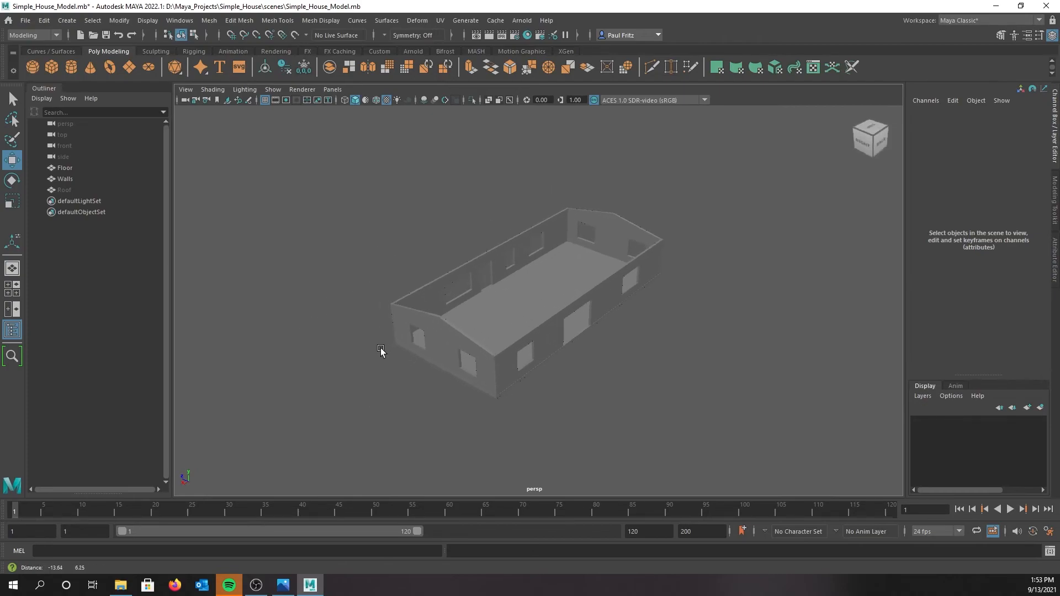
left_click_drag(359, 308, 489, 317, "alt")
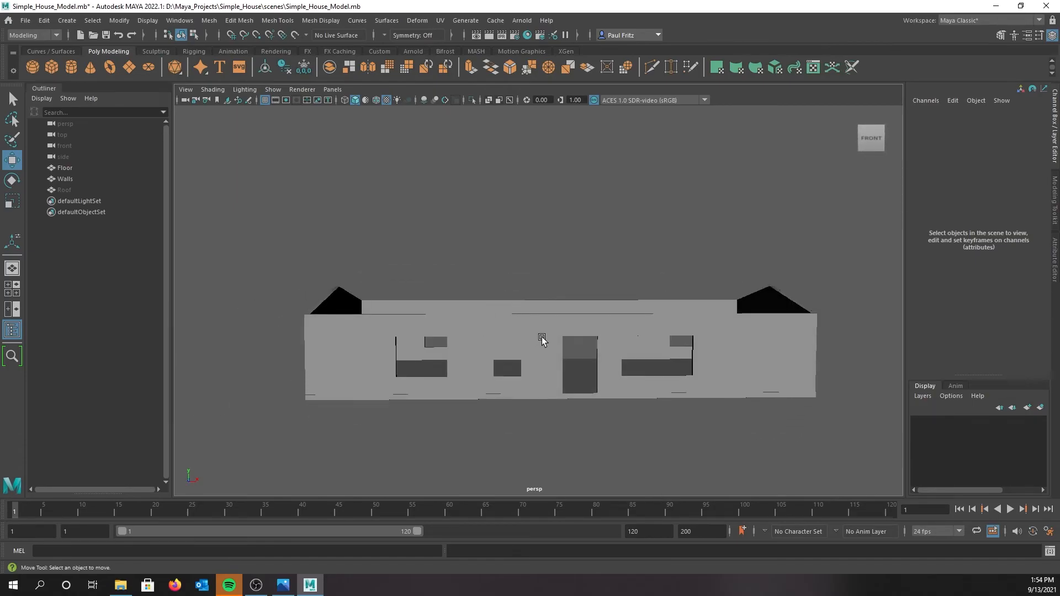
left_click_drag(492, 383, 519, 368, "alt")
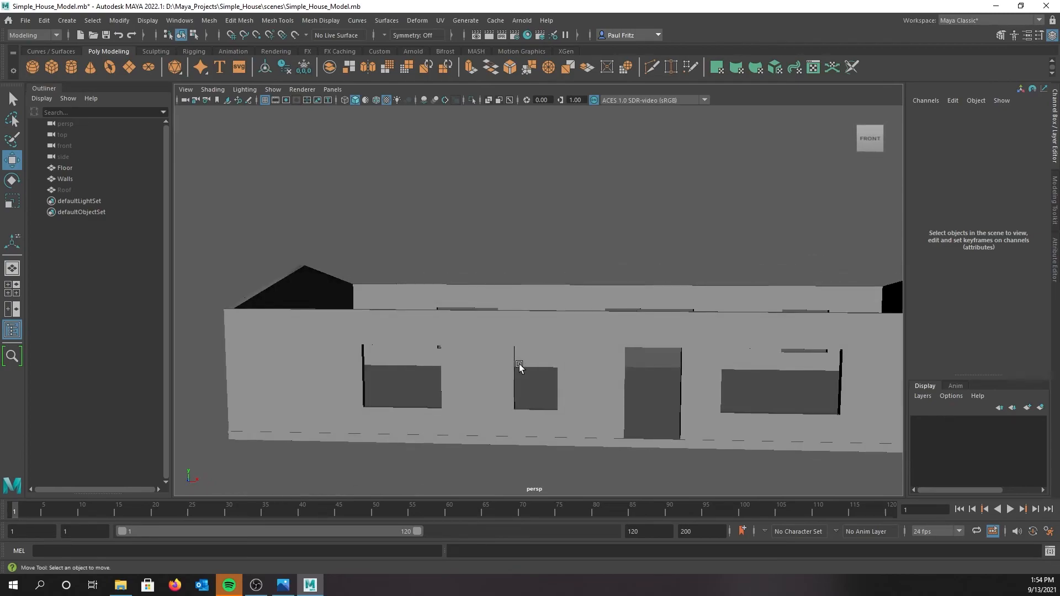
left_click_drag(502, 355, 492, 316, "alt")
scroll(508, 322, "up", 3)
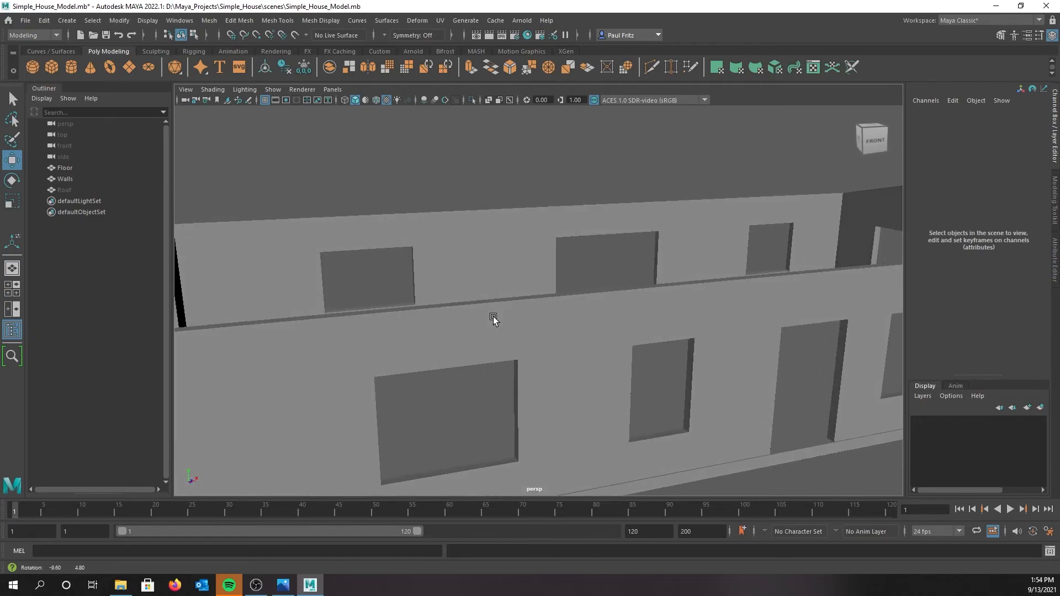
scroll(477, 335, "down", 3)
scroll(478, 337, "up", 4)
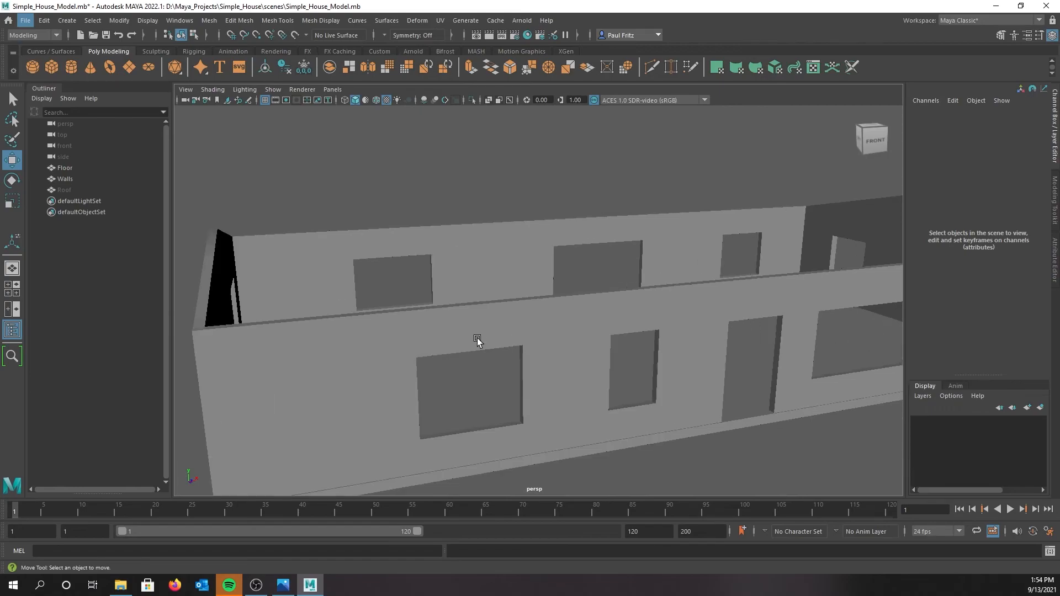
left_click(447, 346)
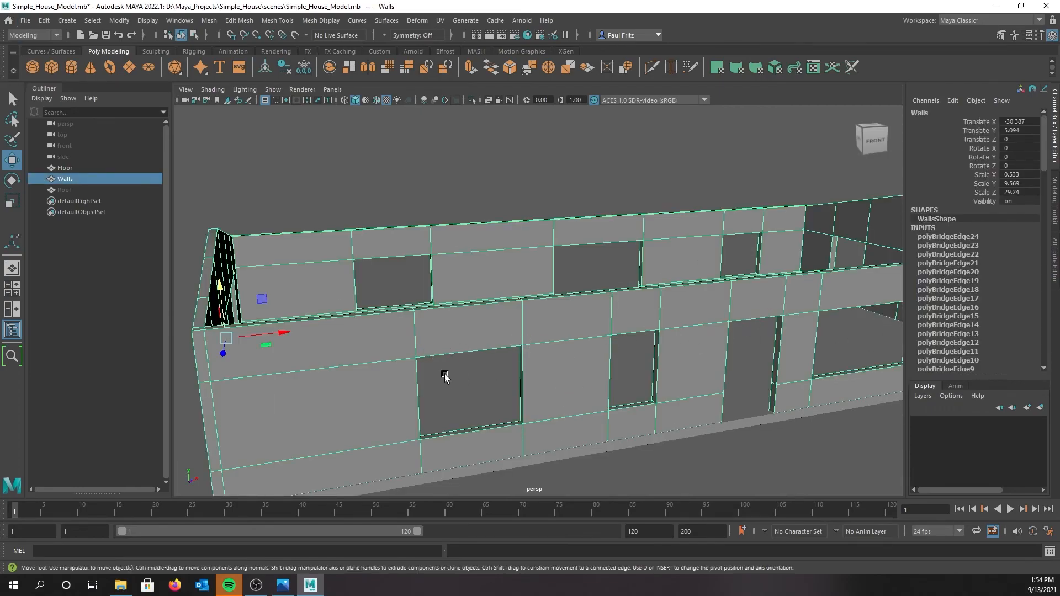
mouse_move(426, 359)
left_mouse_down("alt")
mouse_move(400, 364)
mouse_move(488, 372)
mouse_move(428, 358)
left_mouse_up("alt")
mouse_move(497, 381)
left_mouse_down("alt")
mouse_move(516, 378)
mouse_move(503, 374)
left_mouse_up("alt")
left_click_drag(409, 322, 379, 307, "alt")
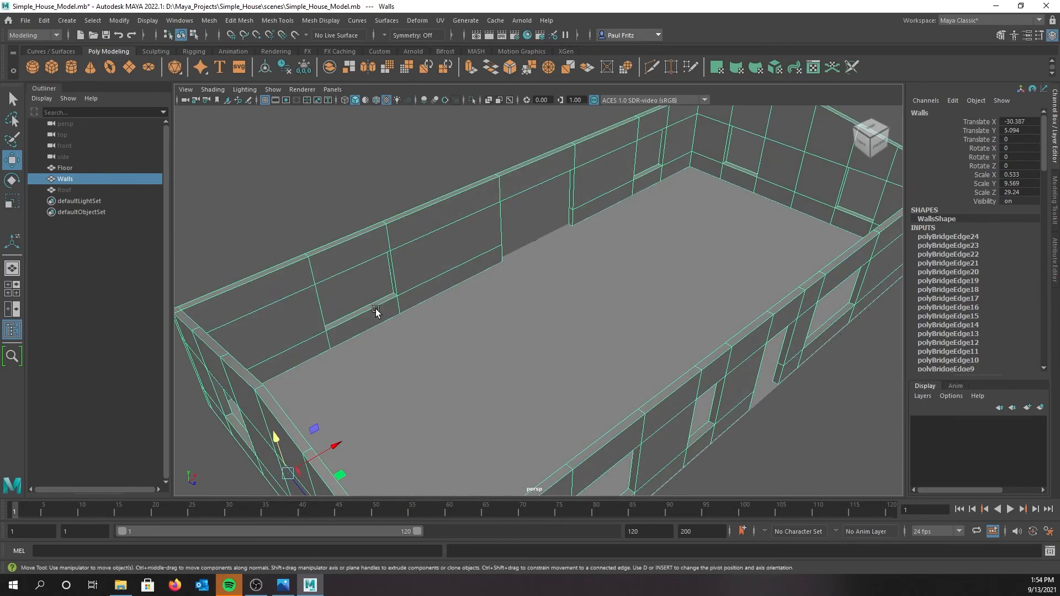
Create a polygon cube and move it forward along Z to the front wall, at Translate Z 14.162.
left_click_drag(446, 339, 602, 348, "alt")
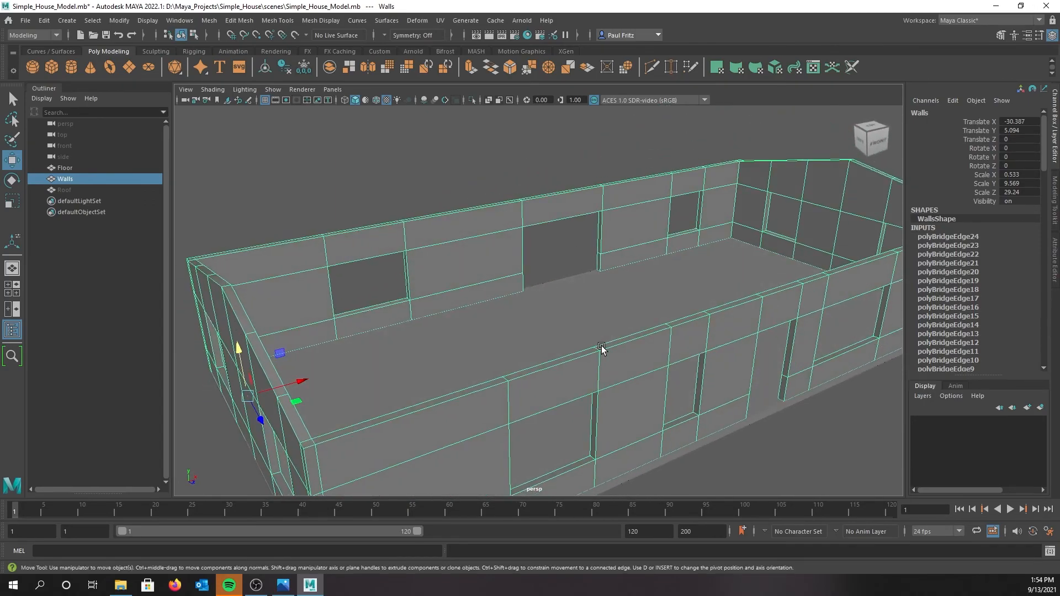
left_click_drag(615, 363, 454, 263, "alt")
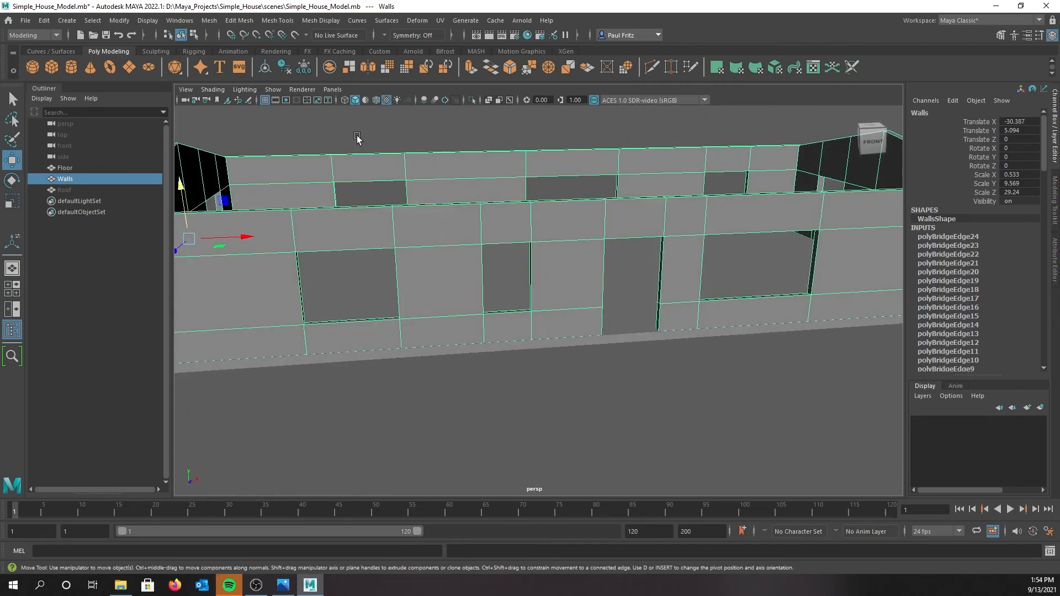
left_click(52, 68)
left_click_drag(513, 209, 506, 403, "alt")
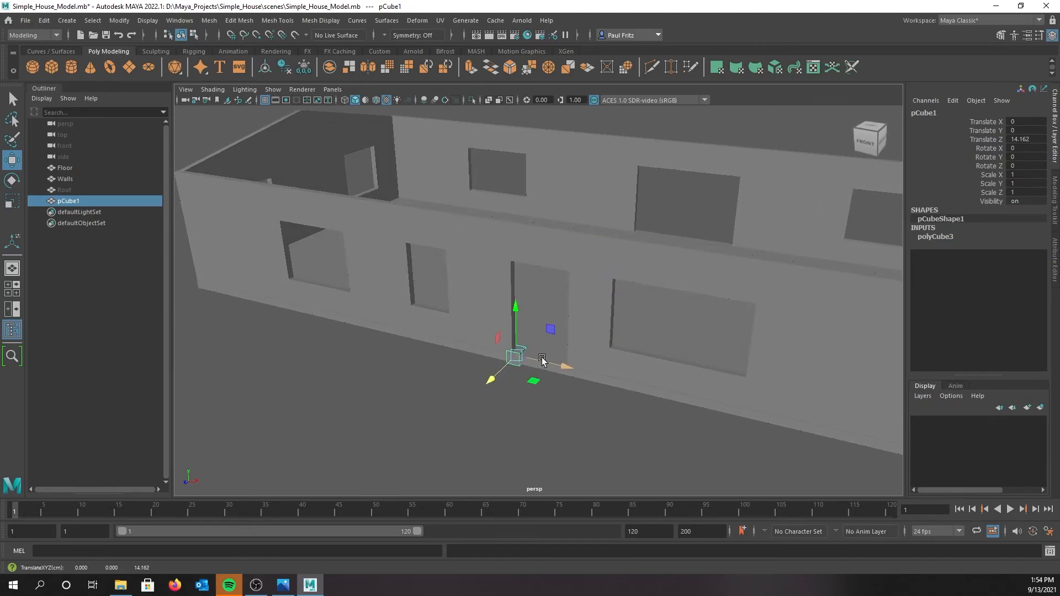
Position the cube in the wide window opening beside the front door, at Translate X 11.195, Y 4.793, Z 14.291.
left_click_drag(560, 366, 670, 265)
left_click_drag(653, 353, 609, 342, "alt")
left_click_drag(565, 350, 559, 351, "alt")
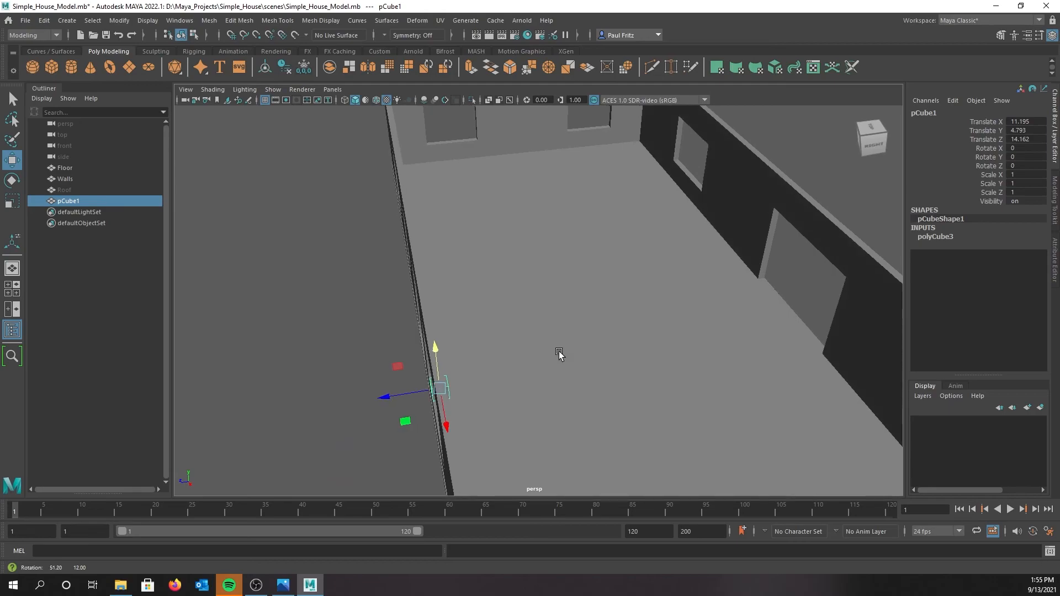
left_click_drag(417, 389, 413, 390)
left_click_drag(356, 356, 438, 369, "alt")
middle_click_drag(544, 337, 525, 333, "alt")
left_click_drag(526, 333, 530, 287, "alt")
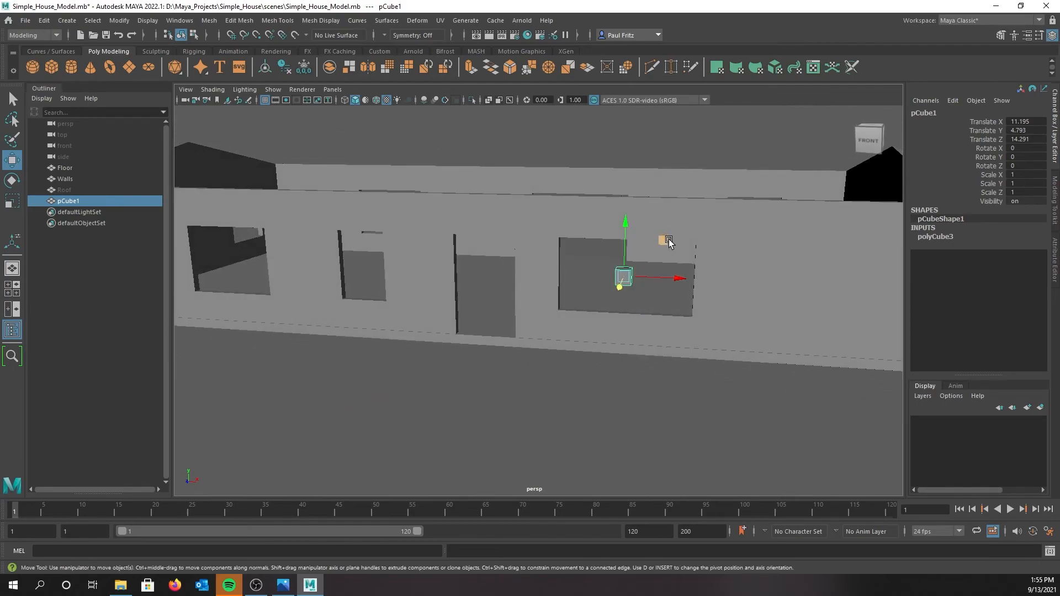
Scale the cube to cover the window opening, with Scale X 9.237 and Scale Y 5.392.
key("r")
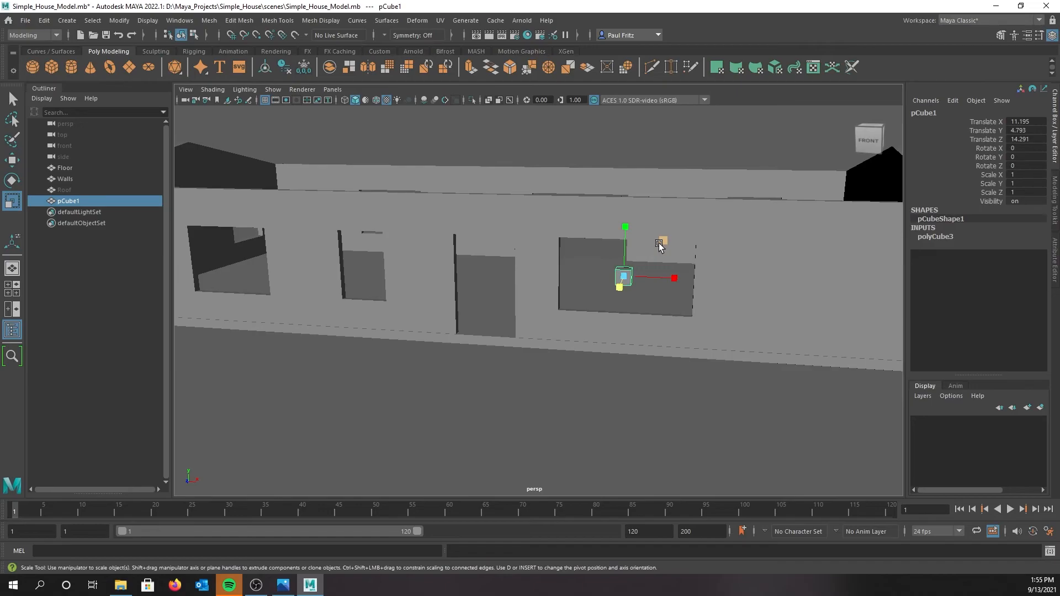
left_click_drag(662, 241, 766, 218)
left_click_drag(535, 310, 536, 327, "alt")
left_click_drag(684, 339, 721, 339)
left_click_drag(644, 331, 538, 333, "alt")
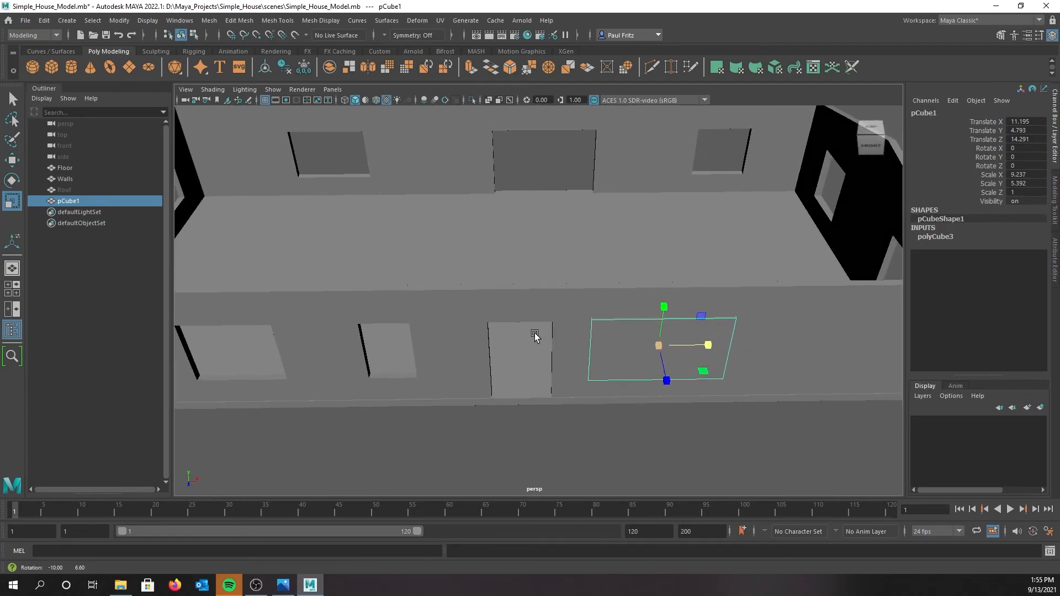
Show the scene in wireframe and align the cube horizontally with the window opening, at Translate X 11.348.
key("4")
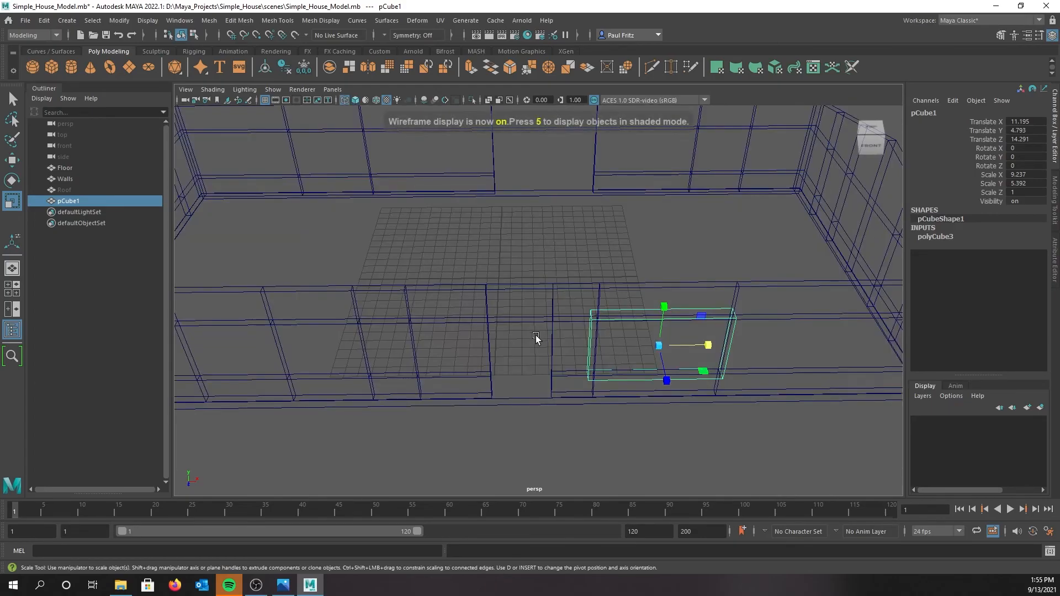
left_click_drag(547, 336, 532, 303, "alt")
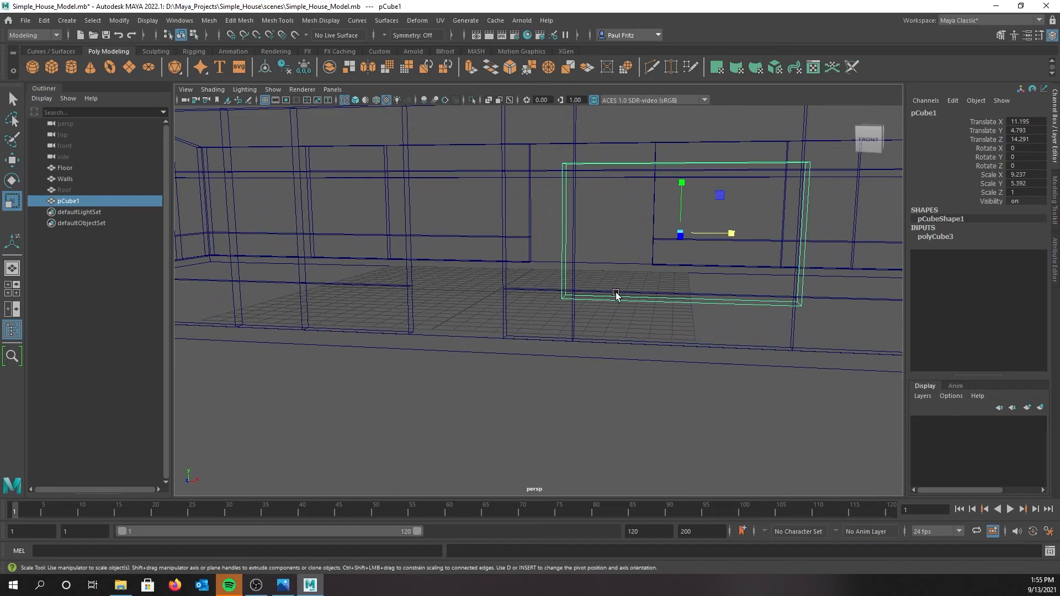
left_click_drag(606, 246, 527, 254, "alt")
key("w")
left_click_drag(604, 244, 607, 246)
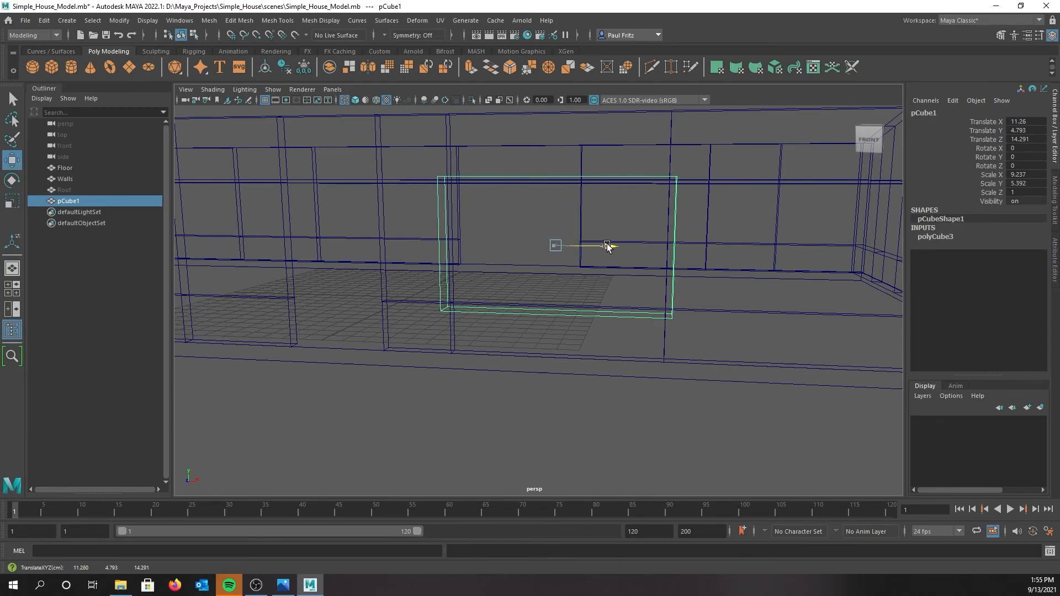
left_click_drag(466, 274, 488, 273, "alt")
left_click_drag(661, 248, 663, 248)
left_click_drag(561, 239, 556, 239, "alt")
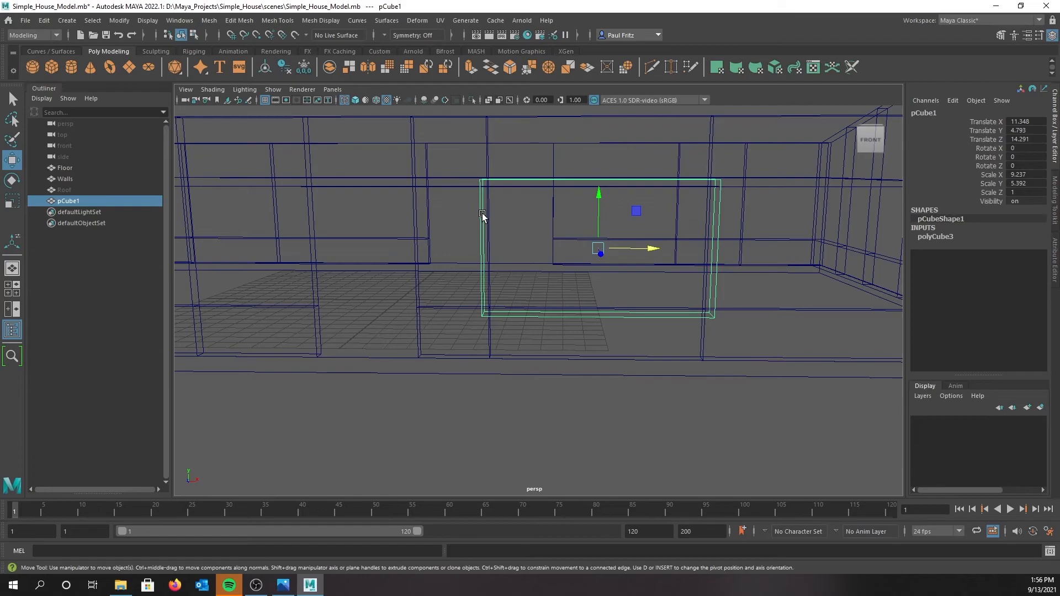
Return to shaded display and insert two vertical edge loops in the cube, one close to each side edge.
key("6")
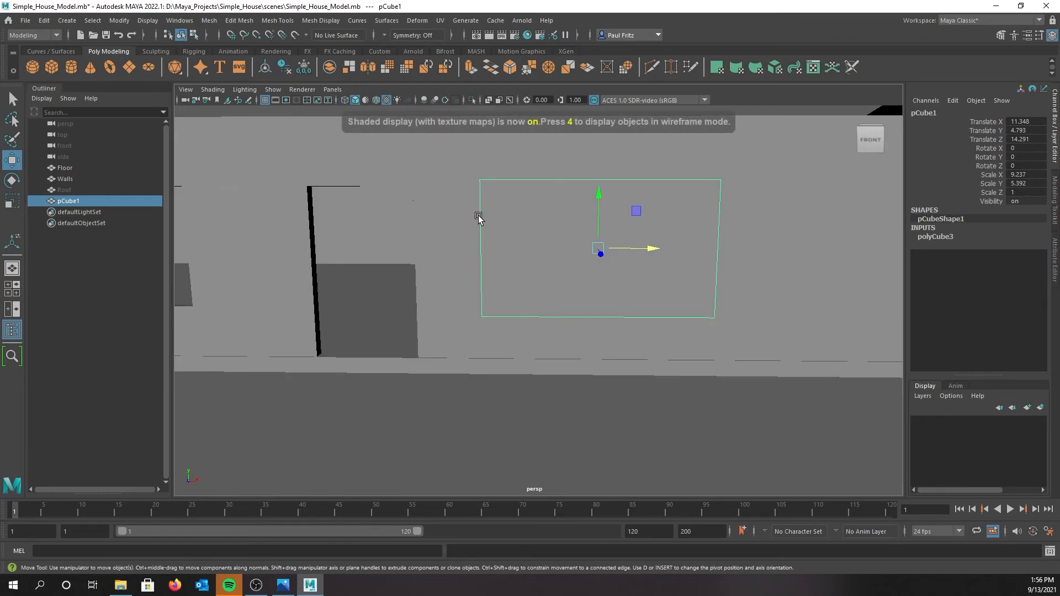
mouse_move(481, 214)
left_mouse_down("alt")
mouse_move(478, 227)
mouse_move(496, 235)
left_mouse_up("alt")
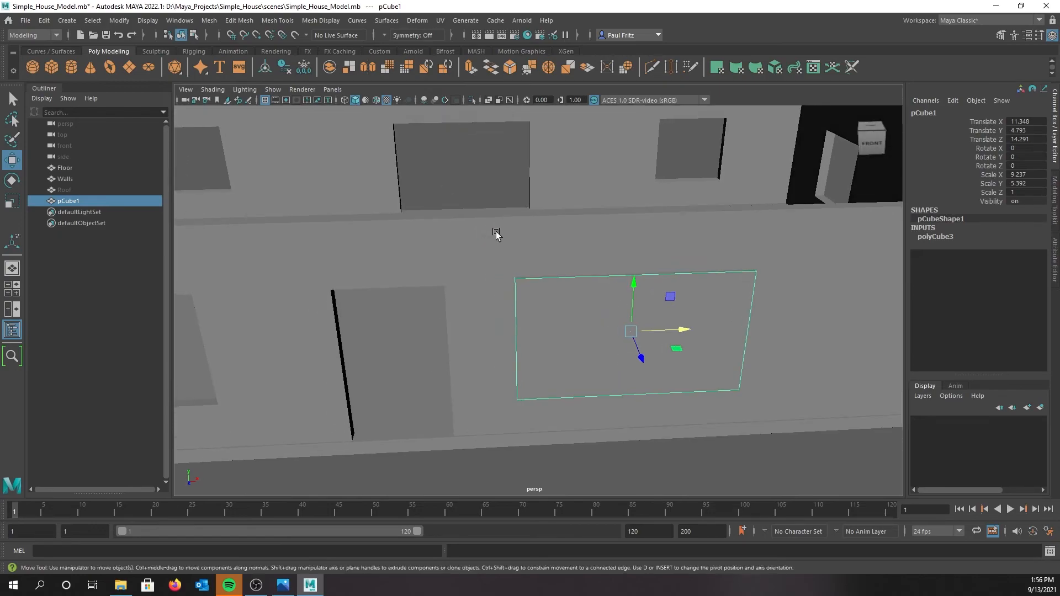
right_click(531, 281)
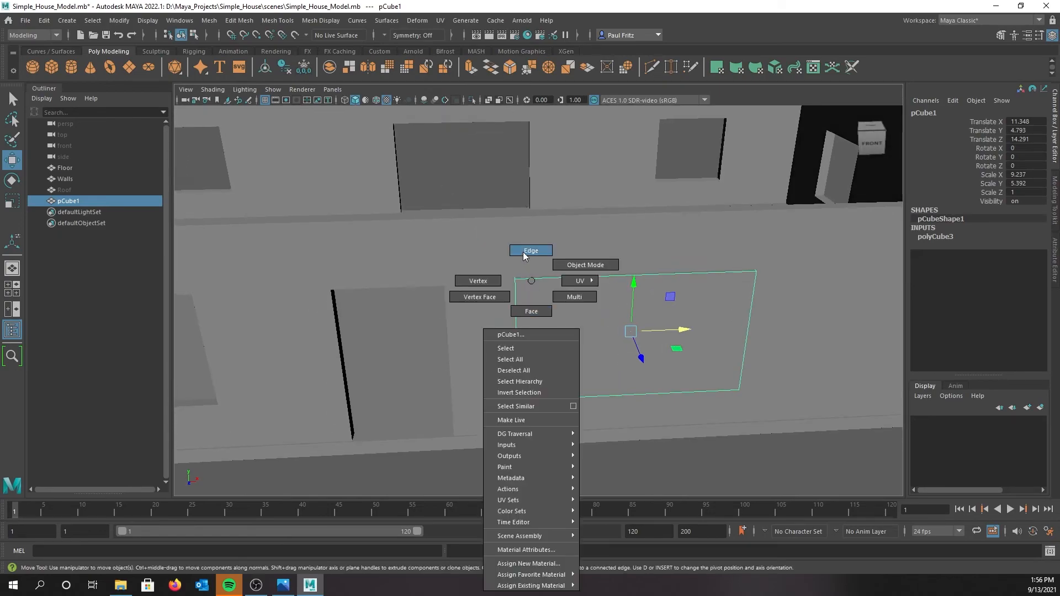
left_click(577, 265)
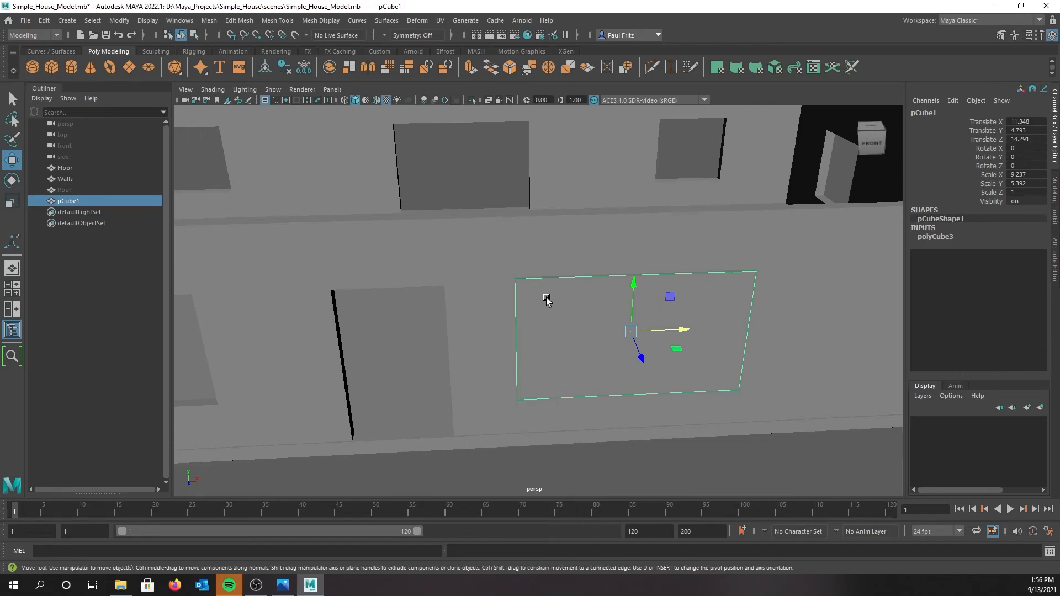
right_click_drag(544, 303, 490, 307, "shift")
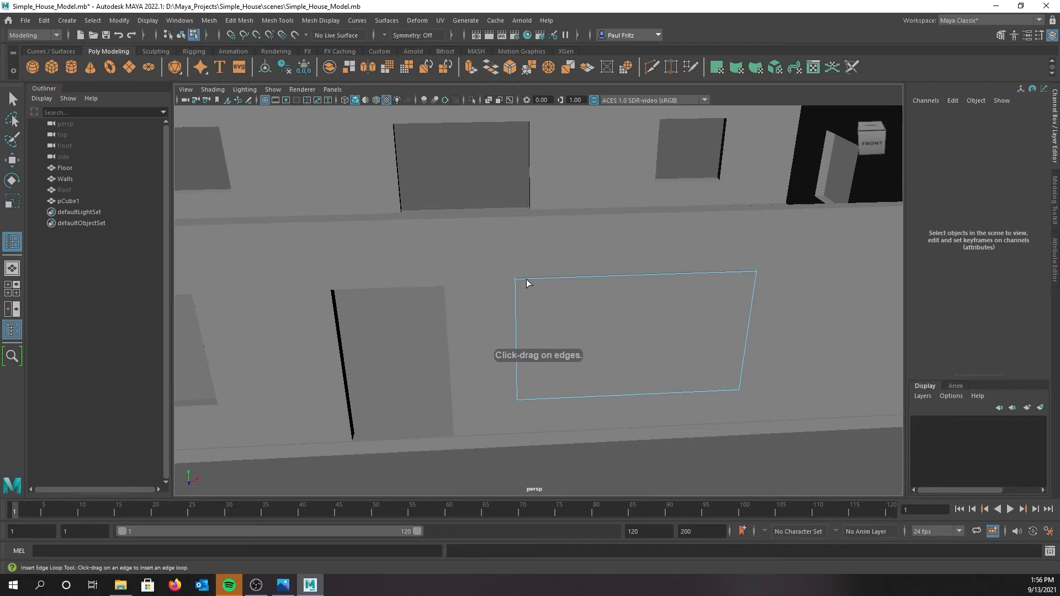
scroll(527, 291, "up", 2)
left_click_drag(527, 291, 519, 284, "alt")
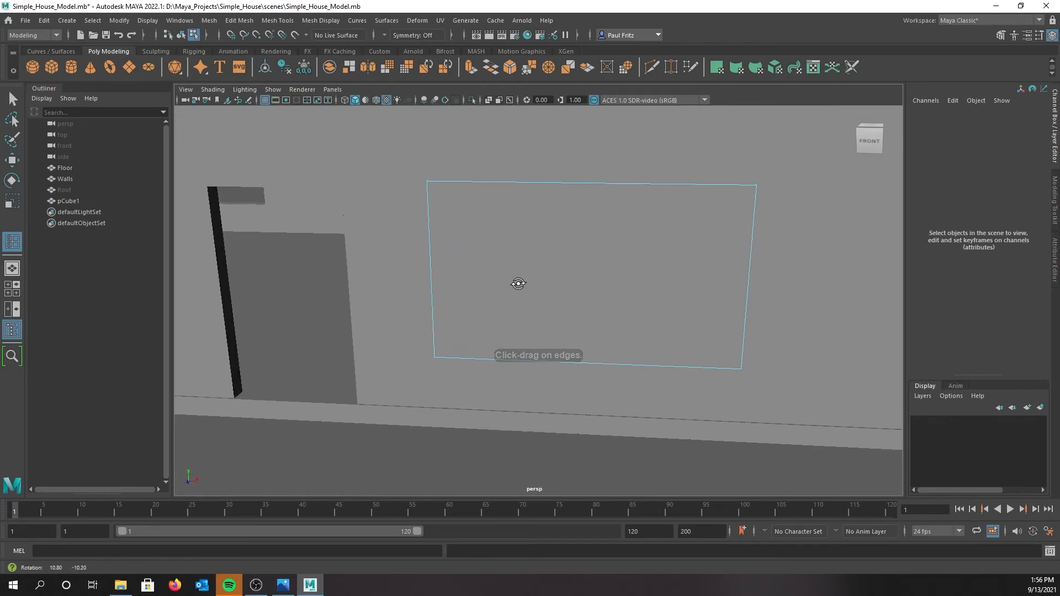
left_click(440, 182)
left_click_drag(439, 182, 440, 186)
left_click_drag(740, 185, 675, 273)
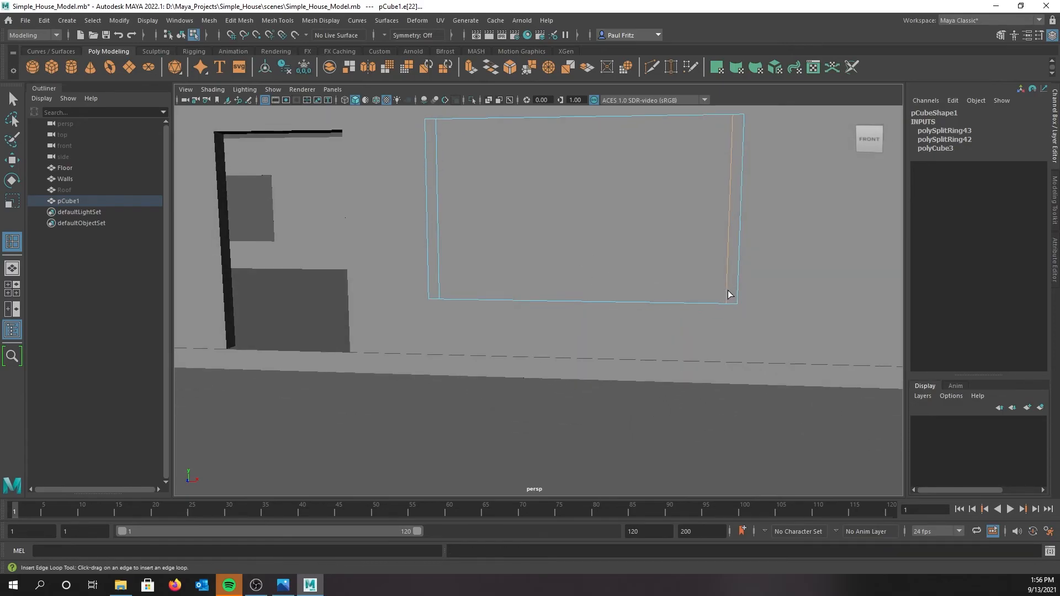
Insert two horizontal edge loops in the cube, one close to its lower edge and one close to its upper edge.
left_click_drag(726, 294, 727, 297)
left_click_drag(732, 130, 734, 129)
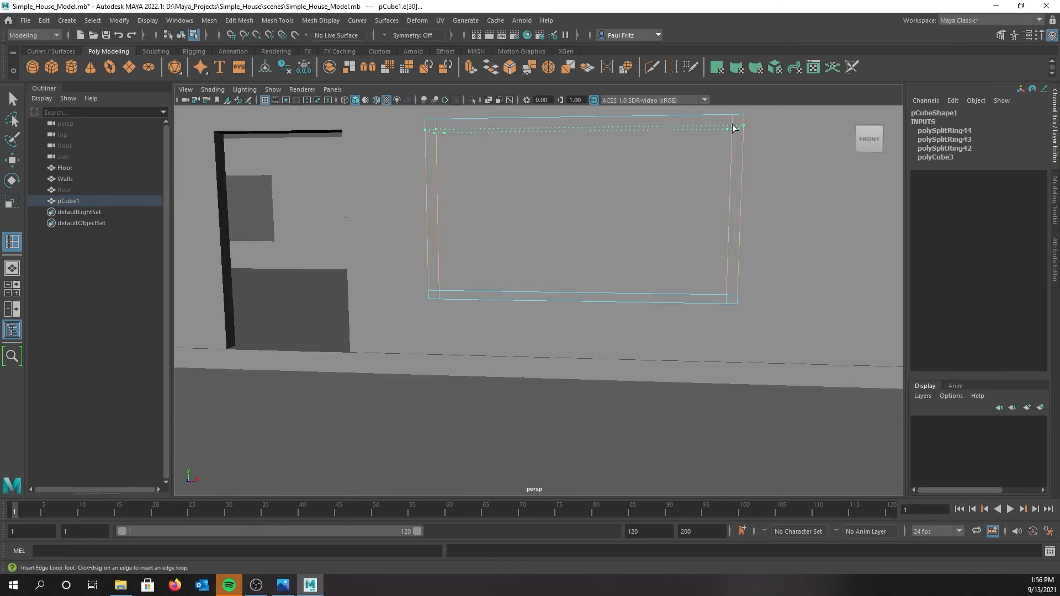
left_click_drag(734, 128, 734, 129)
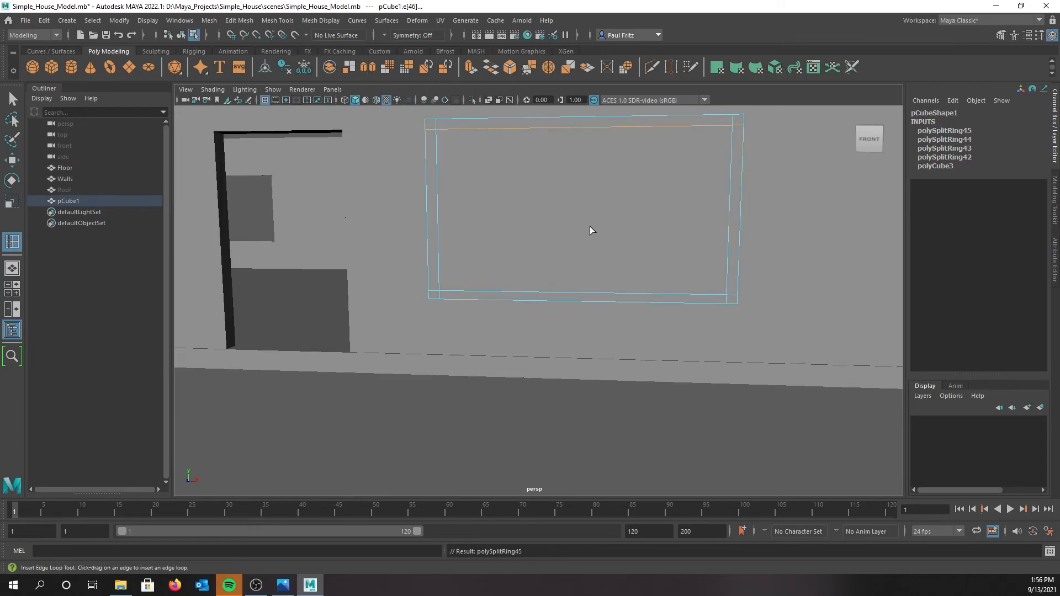
Delete the large centre faces on the front and back of the cube, leaving an open window frame.
left_click_drag(575, 221, 547, 222, "alt")
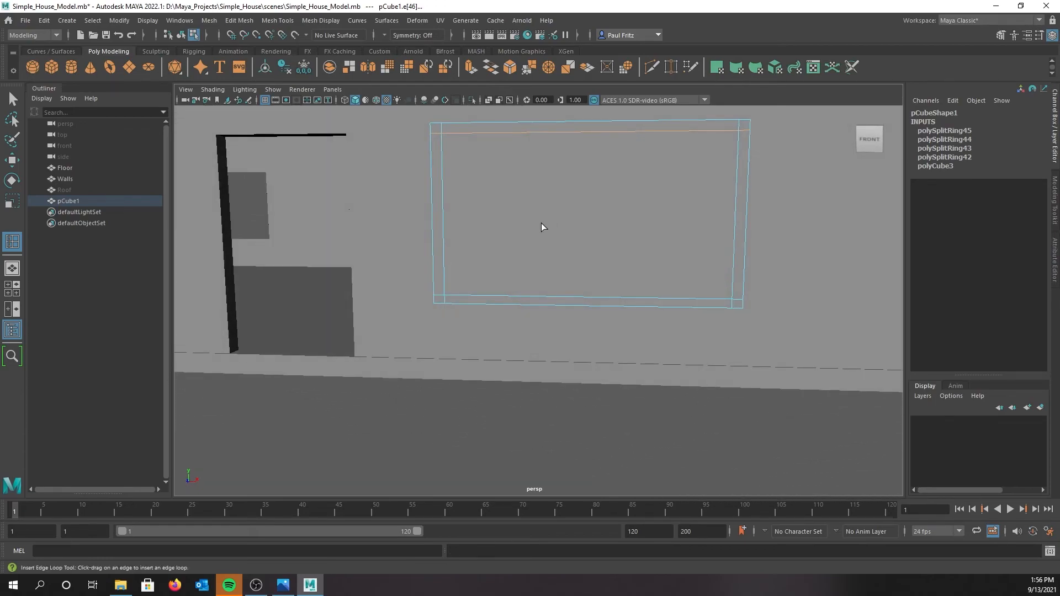
key("q")
right_click_drag(540, 210, 541, 241)
left_click(552, 211)
key("Delete")
key("ctrl+z")
key("Delete")
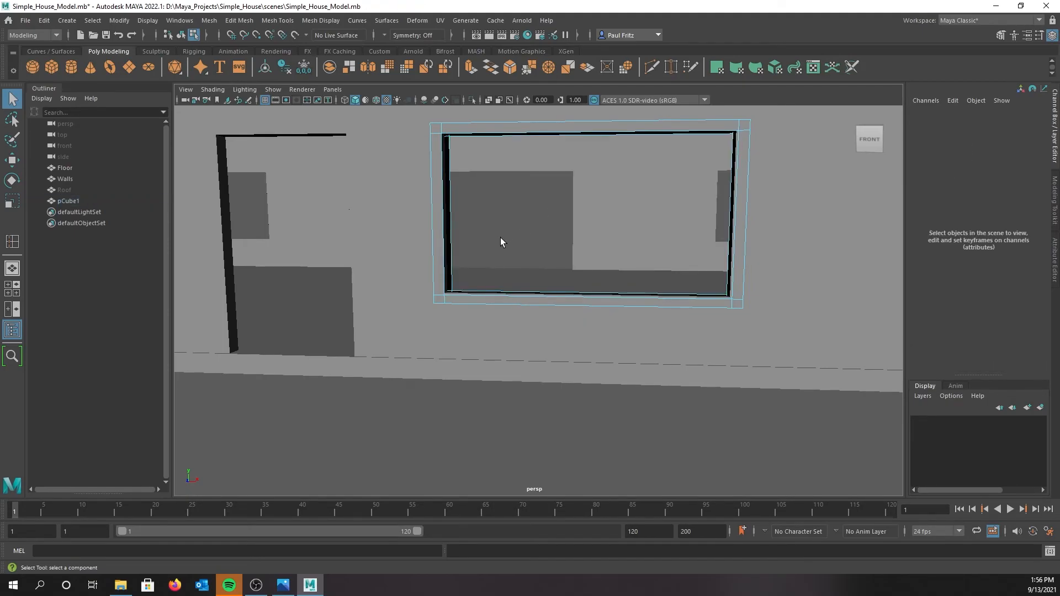
Switch the window frame back to object mode and isolate the whole frame in the viewport.
left_click_drag(466, 246, 379, 334, "alt")
mouse_move(536, 319)
left_mouse_down("alt")
mouse_move(516, 310)
mouse_move(535, 304)
left_mouse_up("alt")
left_click_drag(639, 316, 593, 316, "alt")
left_click_drag(554, 286, 554, 309, "alt")
left_click_drag(490, 297, 443, 326, "alt")
scroll(516, 318, "up", 2)
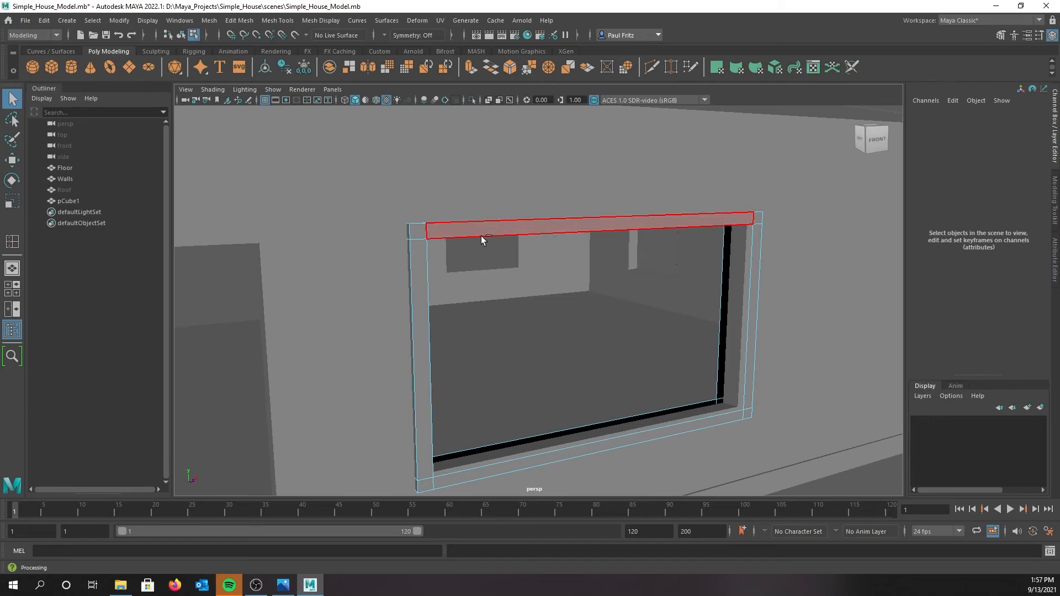
key("ctrl+1")
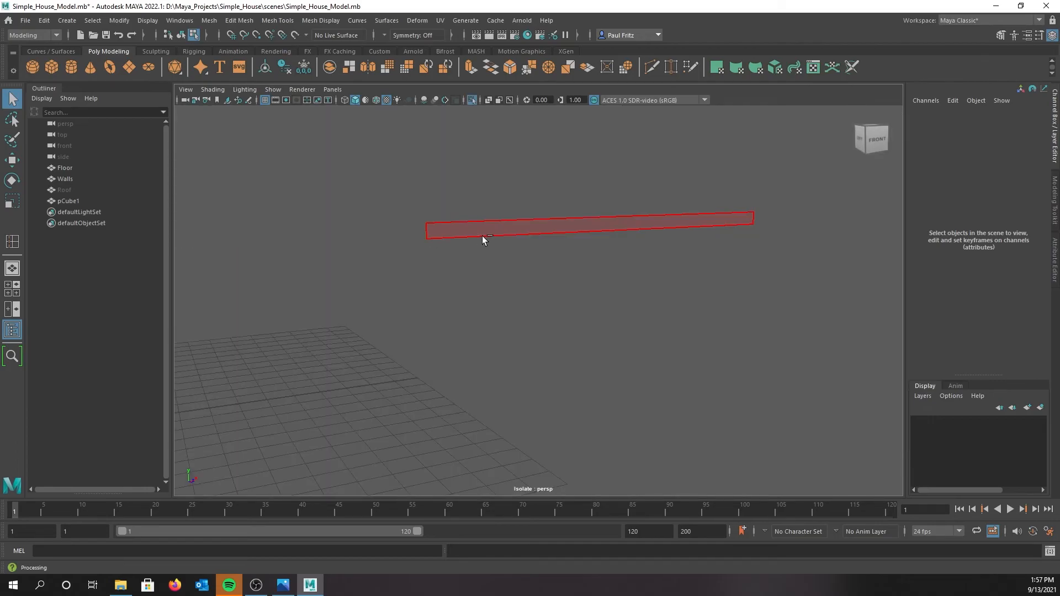
key("ctrl+1")
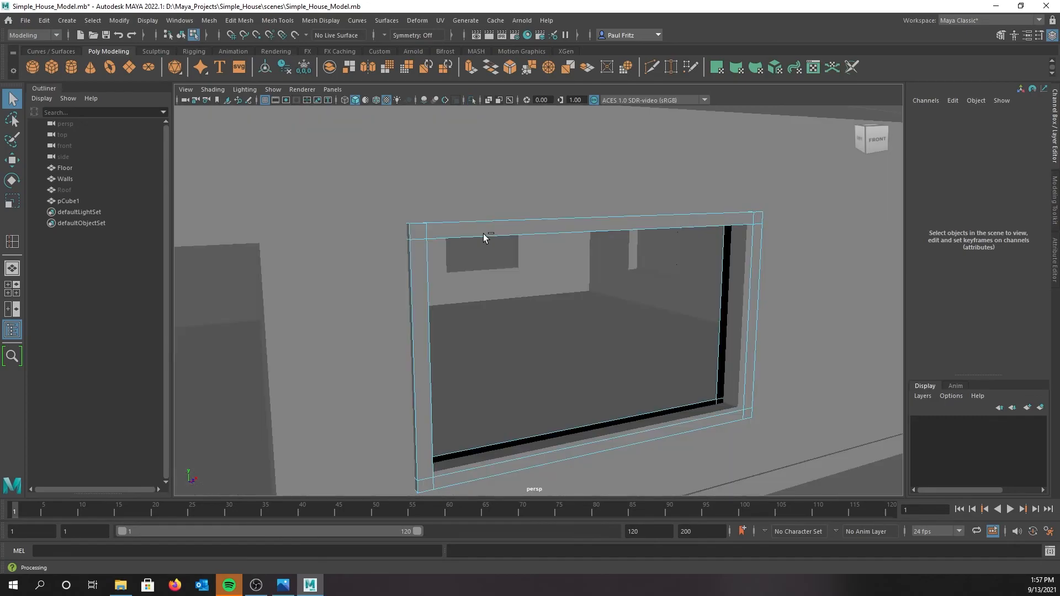
right_click_drag(483, 229, 523, 210)
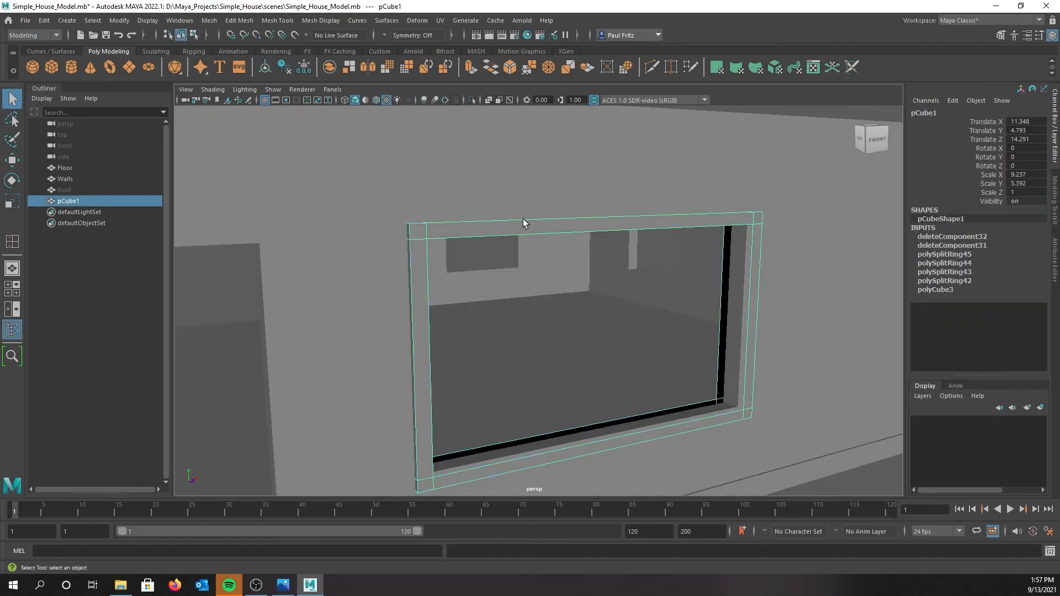
key("ctrl+1")
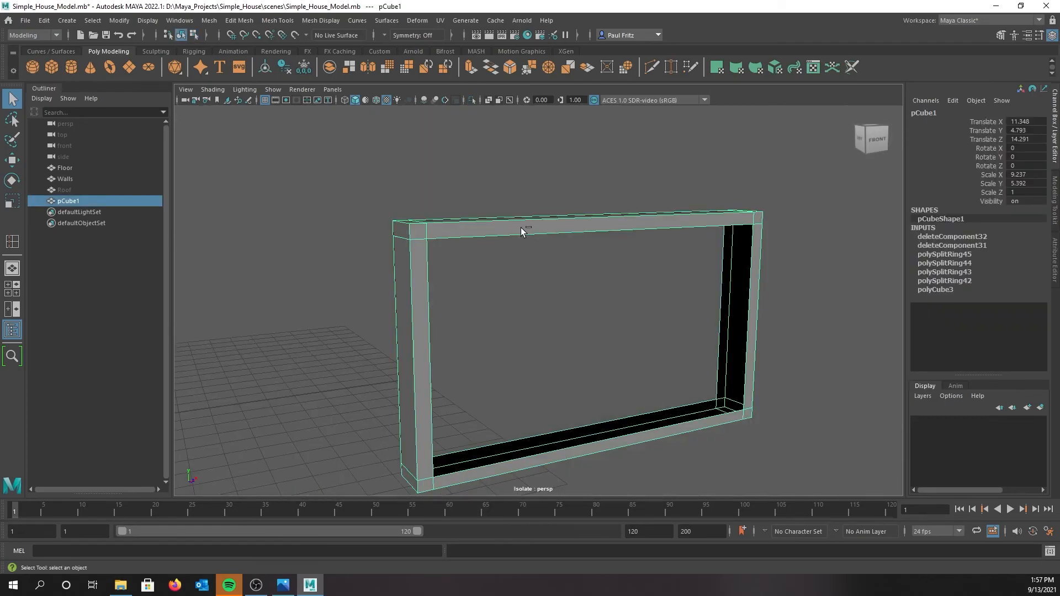
left_click_drag(509, 326, 491, 331, "alt")
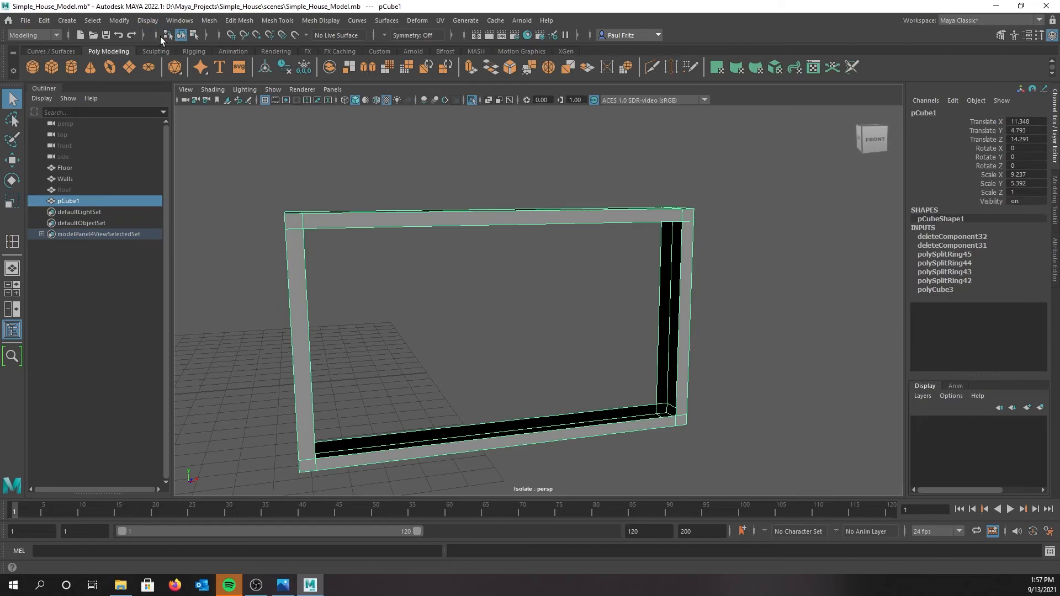
Select the front and back inner edge loops of the window frame and bridge them with 0 divisions.
right_click(518, 316)
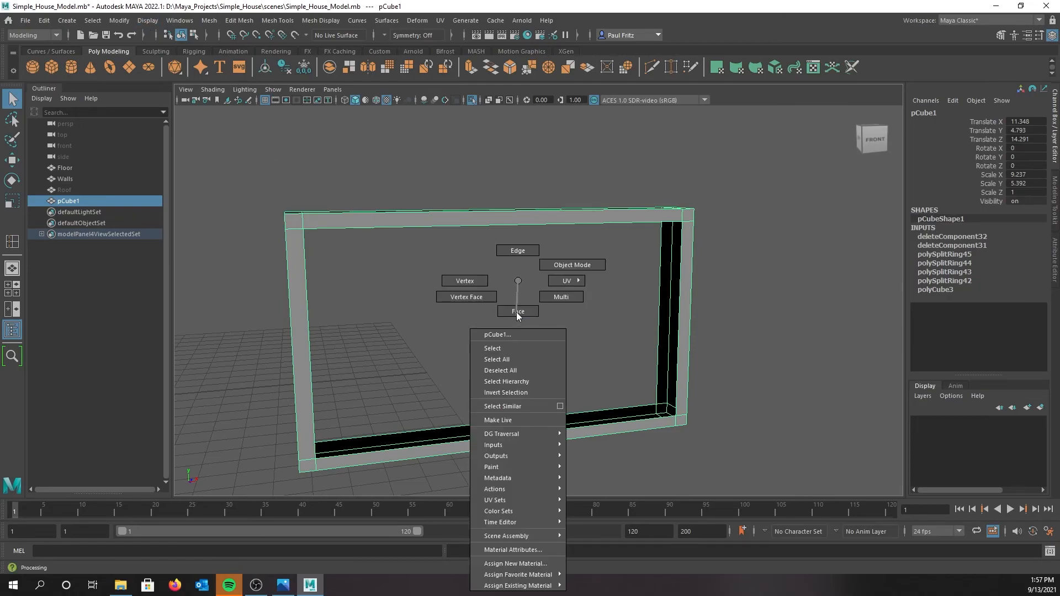
left_click(518, 251)
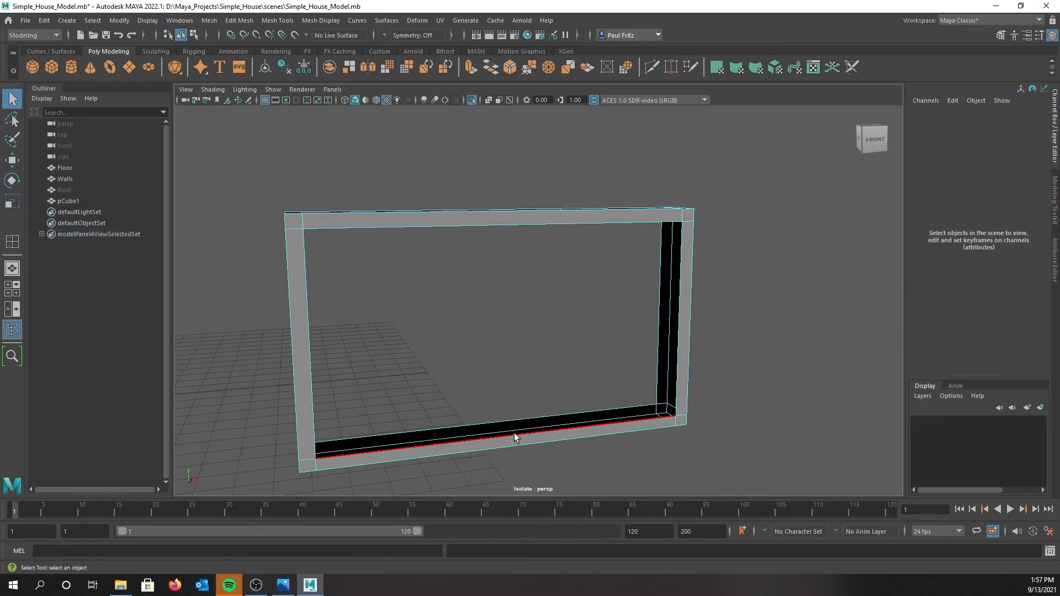
double_click(507, 424)
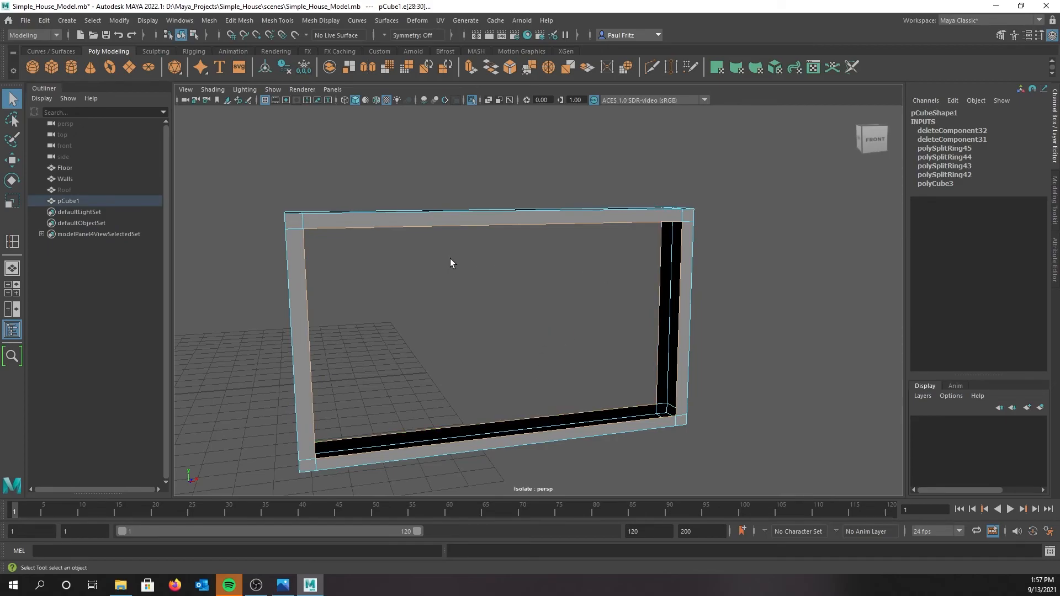
left_click(489, 68)
left_click_drag(470, 330, 355, 218, "alt")
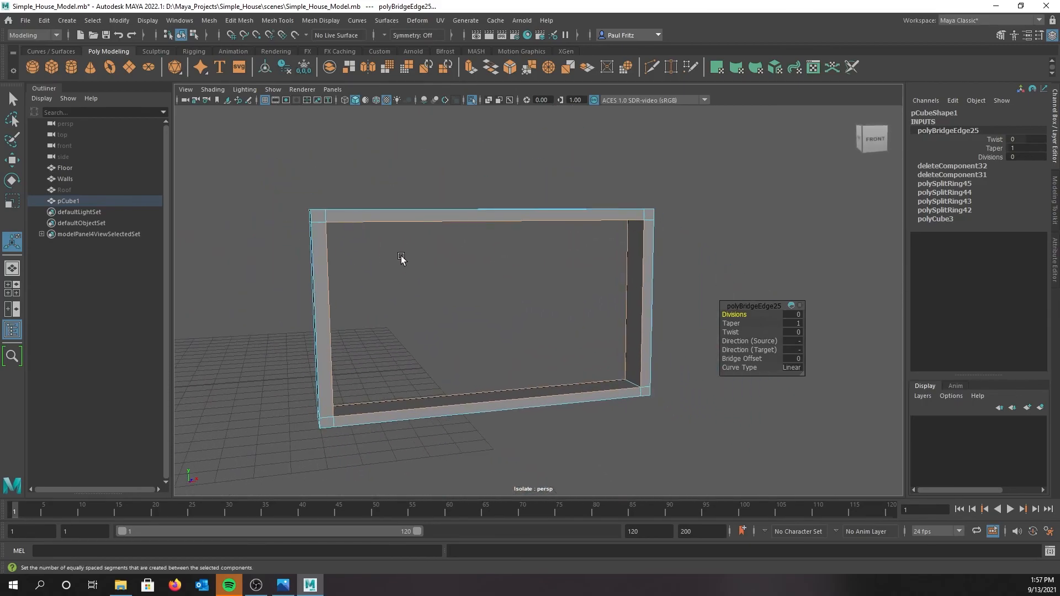
End the isolation of the window frame so the whole house shows, and switch the frame to vertex mode.
key("ctrl+1")
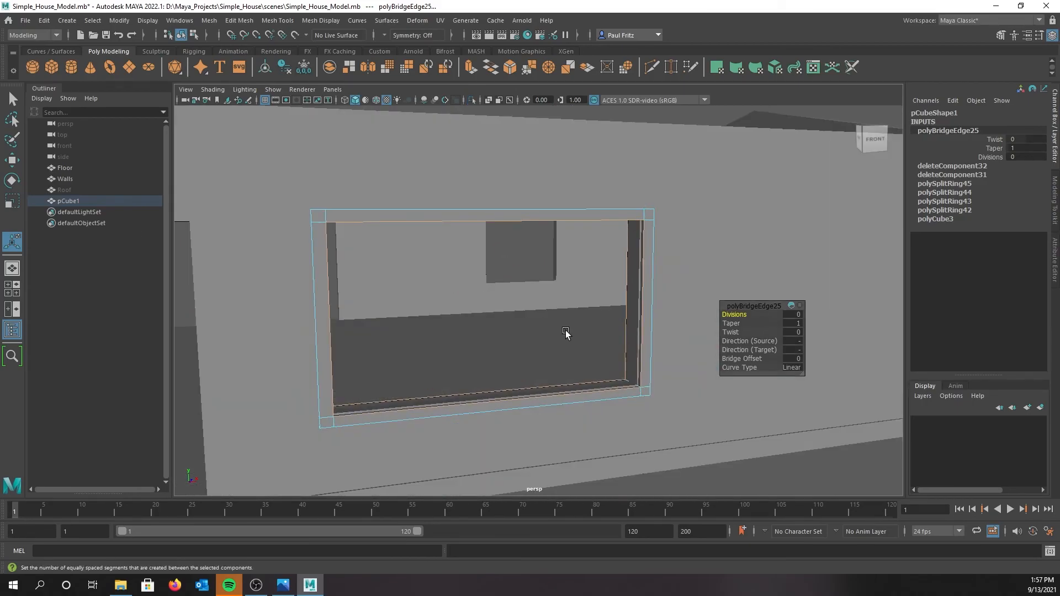
left_click_drag(445, 370, 396, 376, "alt")
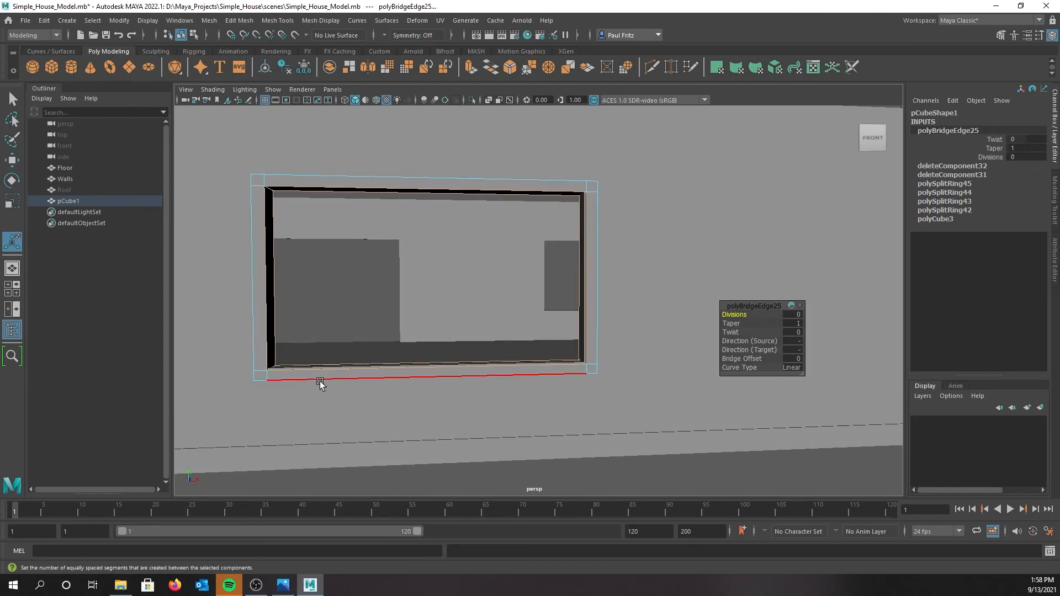
right_click_drag(353, 280, 351, 321)
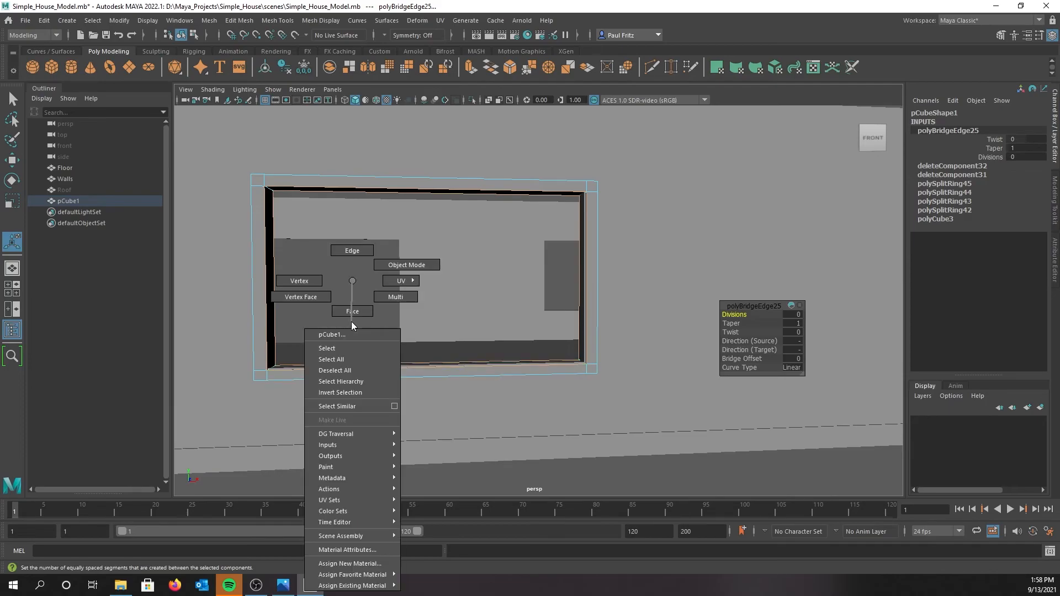
right_click_drag(310, 286, 309, 287)
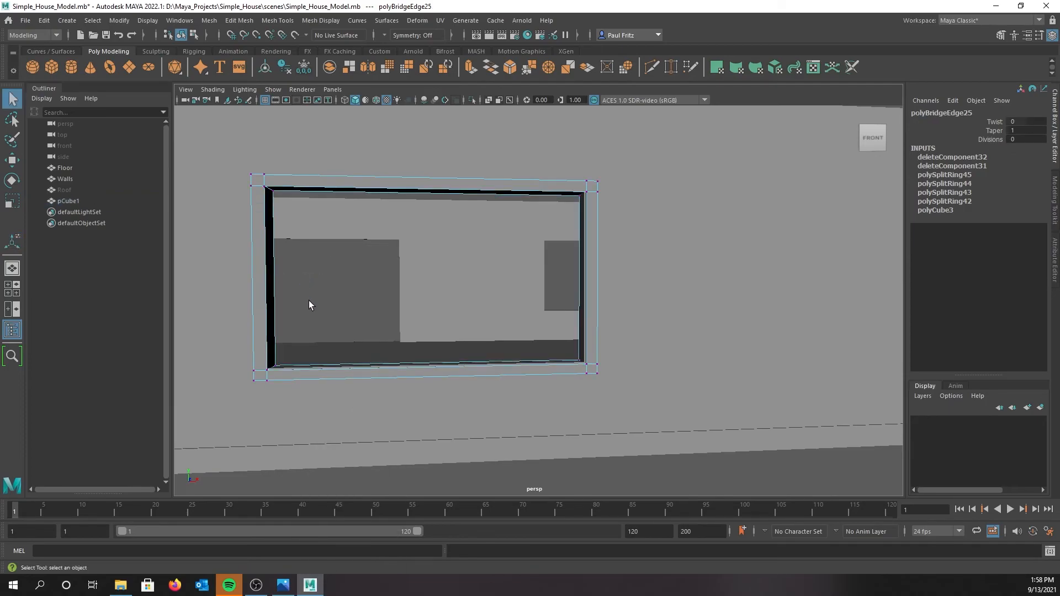
Display the model in wireframe in the four-view layout, with the frame's lower rail enlarged in the front view.
key("4")
left_click_drag(336, 322, 335, 287, "alt")
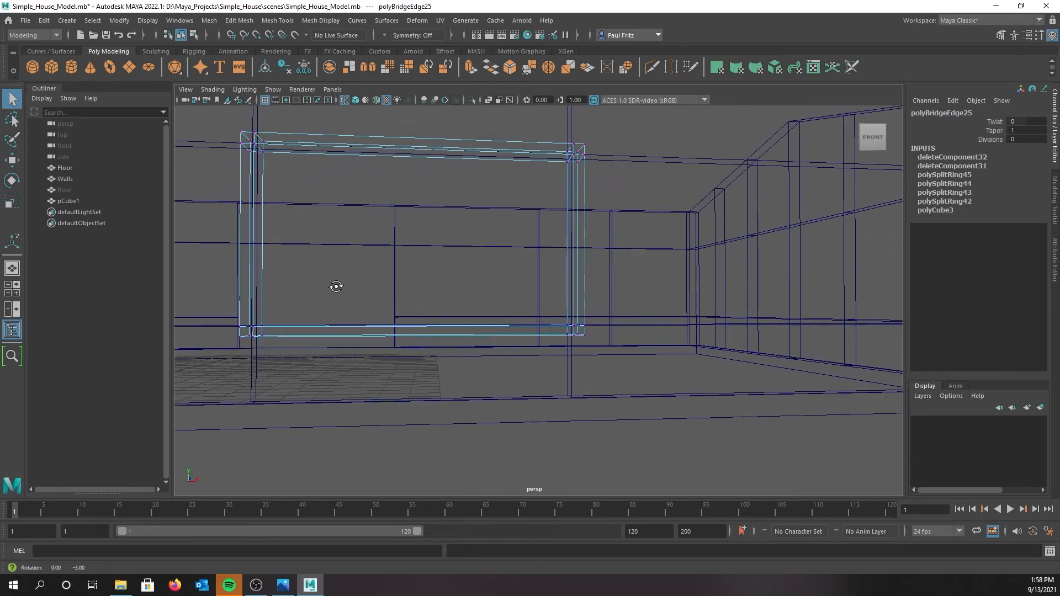
key("space")
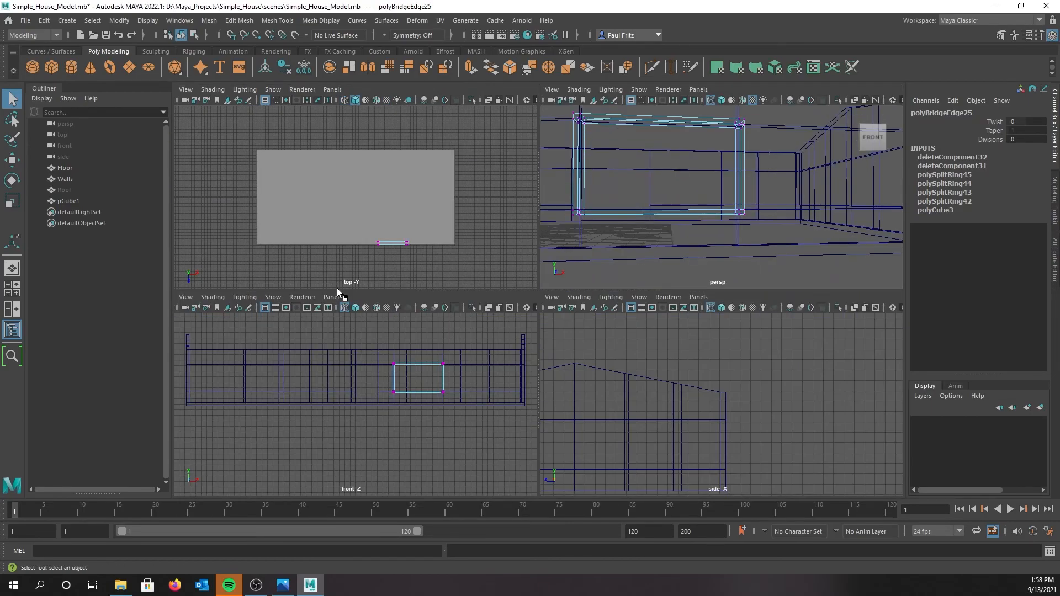
scroll(422, 376, "up", 3)
scroll(448, 371, "up", 3)
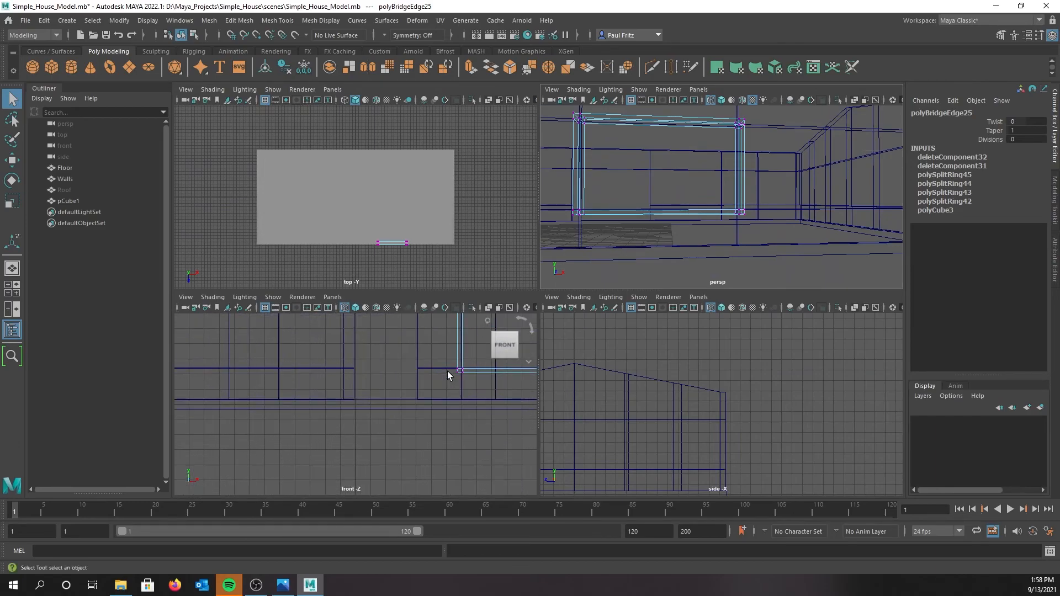
middle_click_drag(461, 387, 285, 404, "alt")
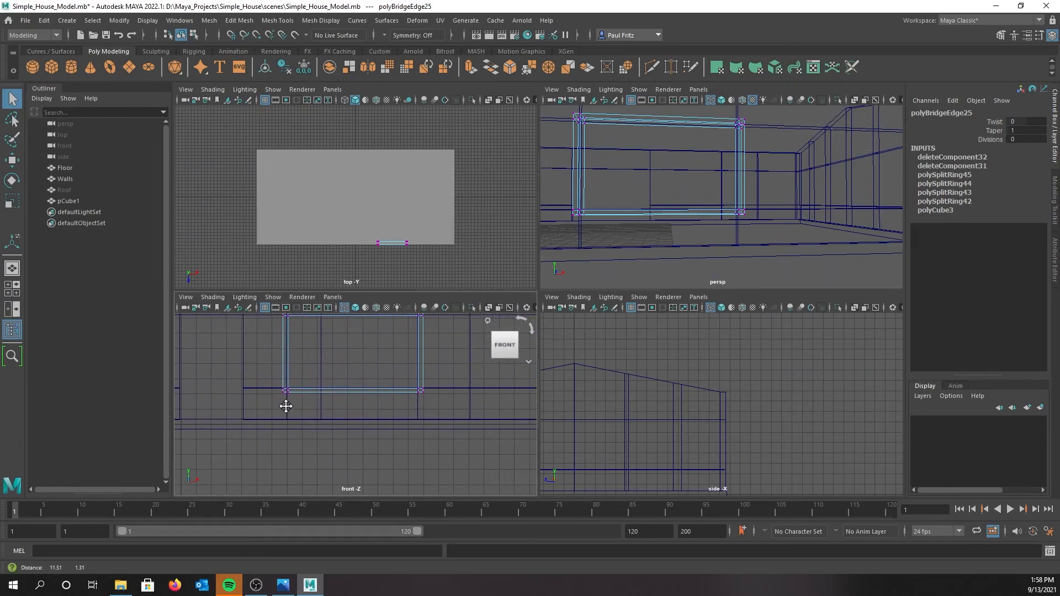
scroll(304, 396, "up", 4)
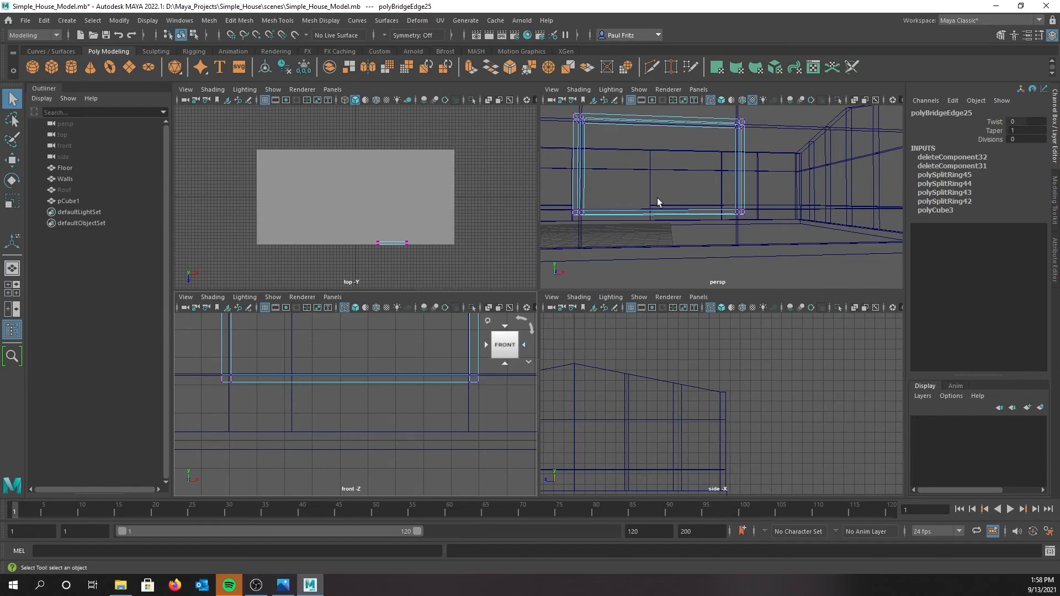
Select the inner vertex row of the frame's lower rail and raise it slightly above the lower edge of the wall opening.
left_click_drag(650, 227, 674, 269, "alt")
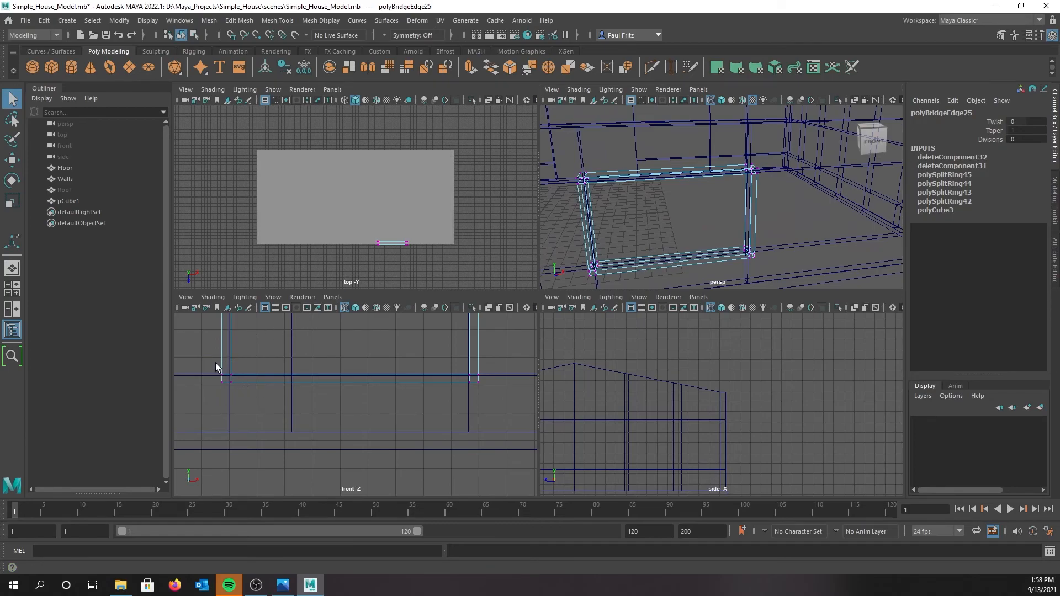
left_click_drag(216, 362, 488, 376)
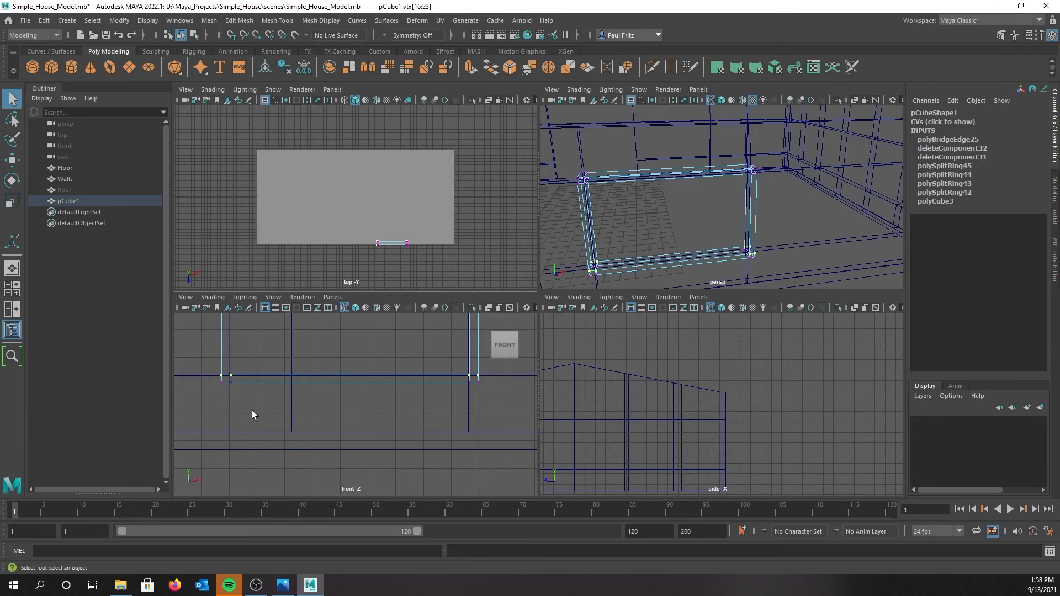
mouse_move(671, 218)
left_mouse_down("alt")
mouse_move(594, 217)
mouse_move(686, 212)
left_mouse_up("alt")
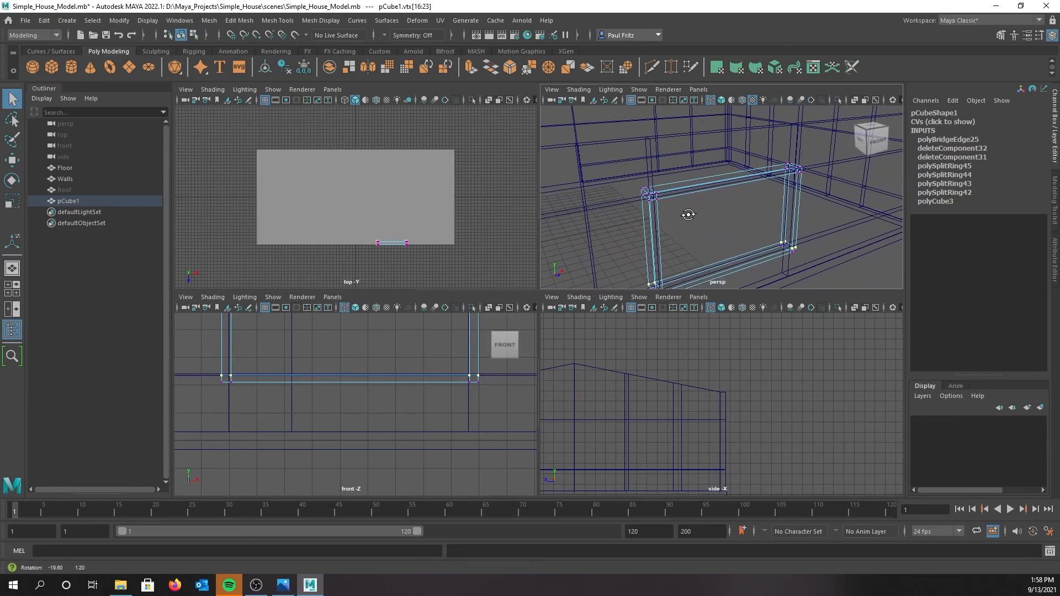
left_click_drag(761, 234, 705, 226, "alt")
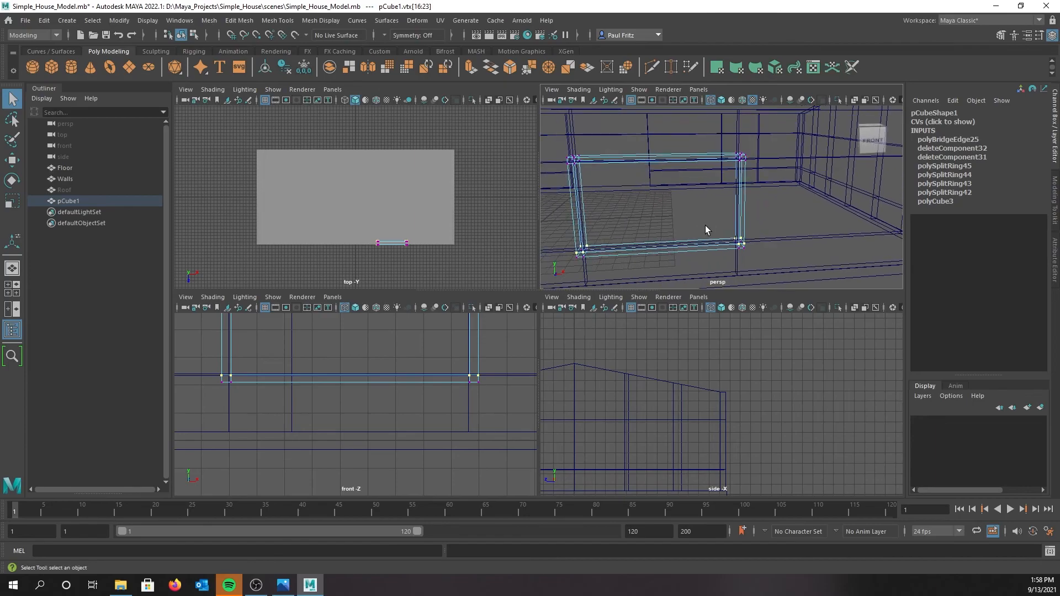
key("w")
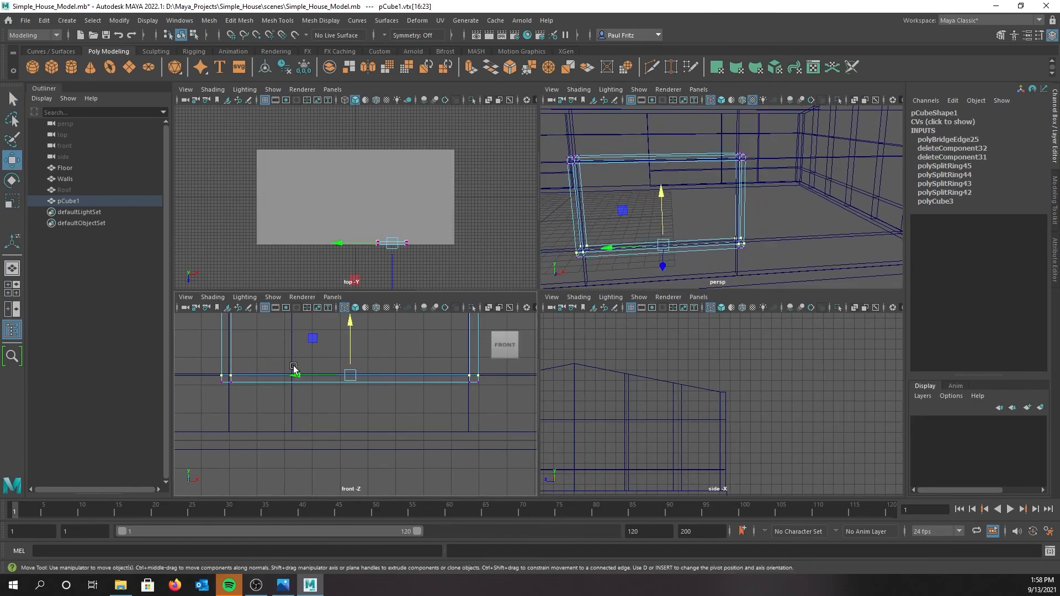
left_click_drag(349, 347, 348, 343)
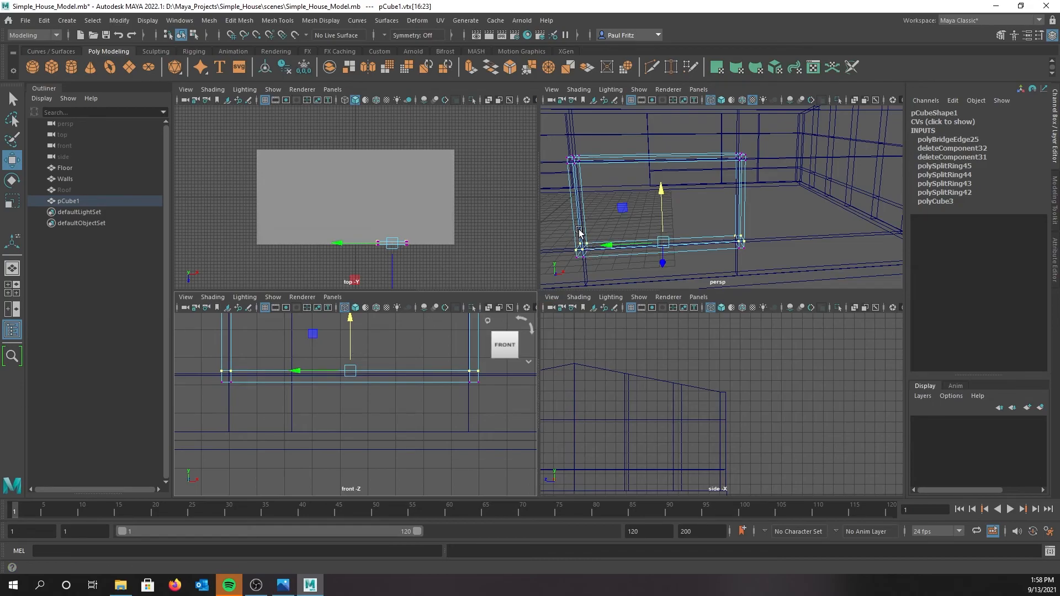
Select the inner vertices of the frame's right side in the front view and move them slightly inward past the opening's edge.
middle_click_drag(619, 185, 638, 210, "alt")
left_click_drag(638, 210, 599, 221, "alt")
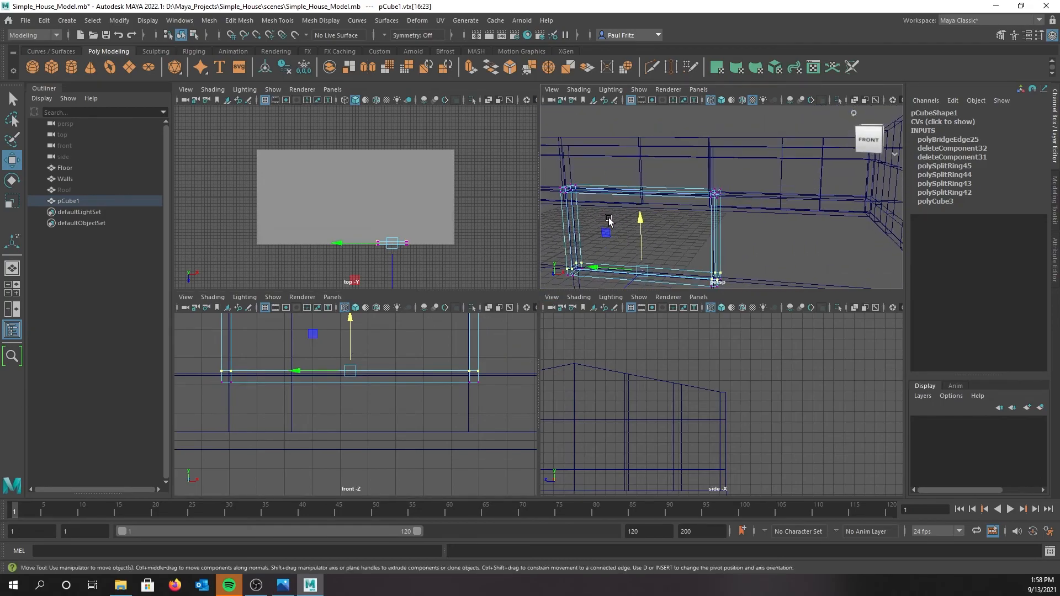
middle_click_drag(434, 348, 356, 445, "alt")
scroll(358, 422, "up", 2)
scroll(364, 384, "down", 2)
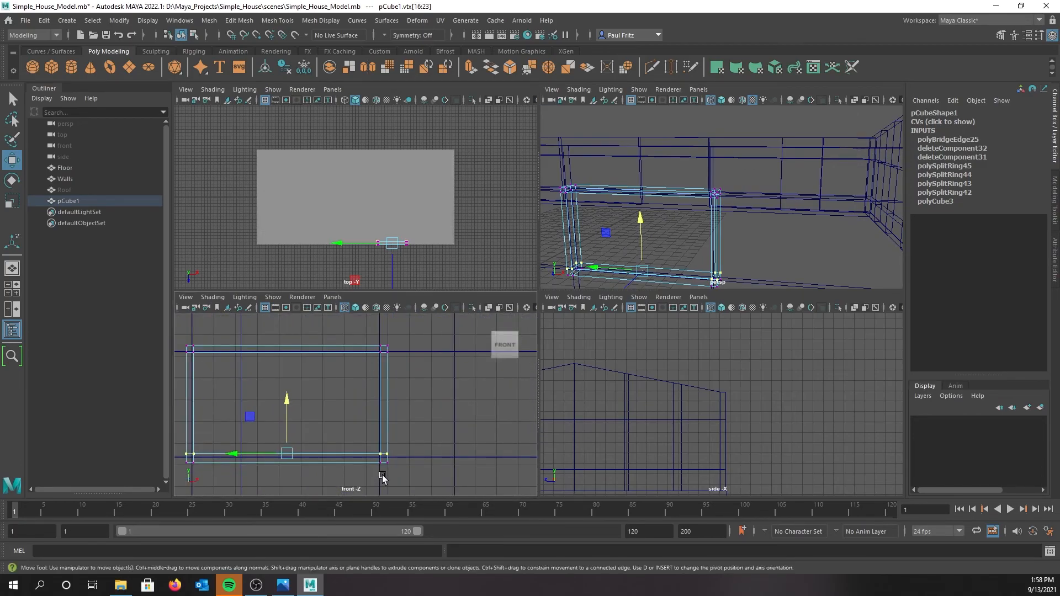
left_click_drag(382, 473, 365, 337)
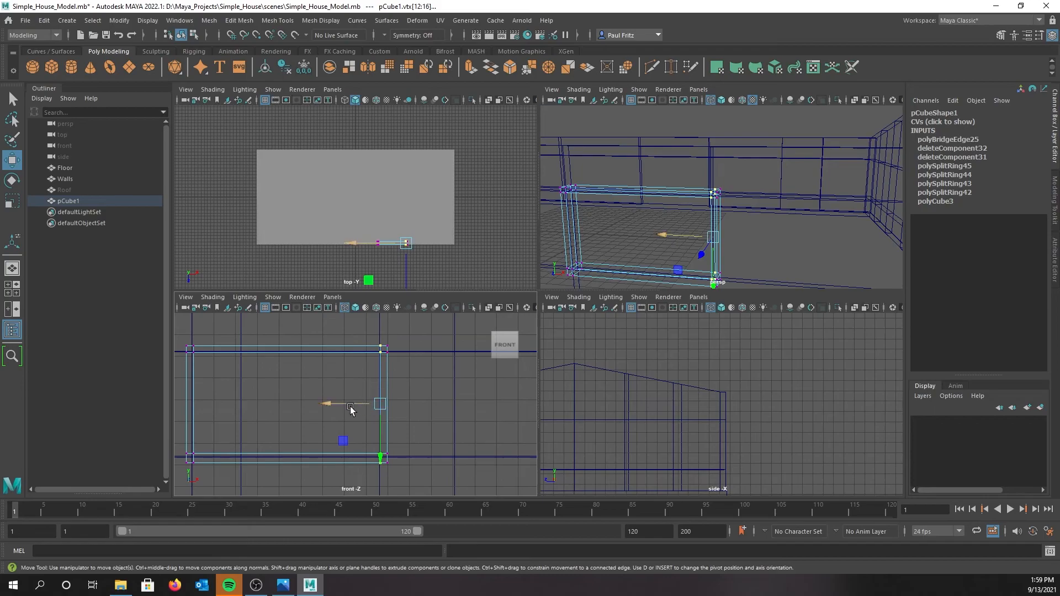
left_click_drag(344, 406, 342, 406)
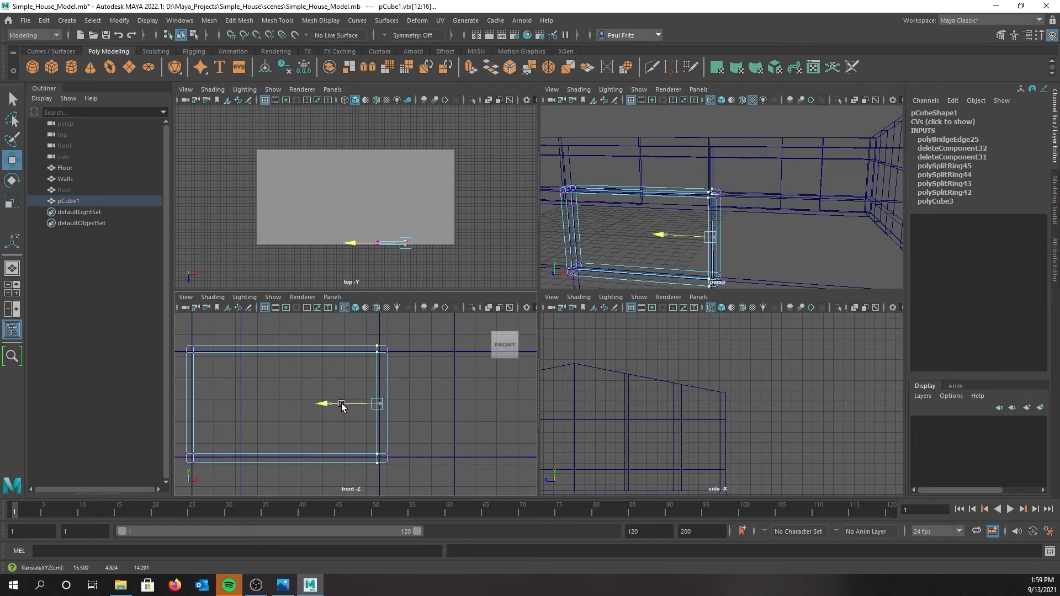
Select the inner vertices of the frame's left side in the front view and move them slightly inward past the opening's edge.
middle_click_drag(269, 390, 292, 382, "alt")
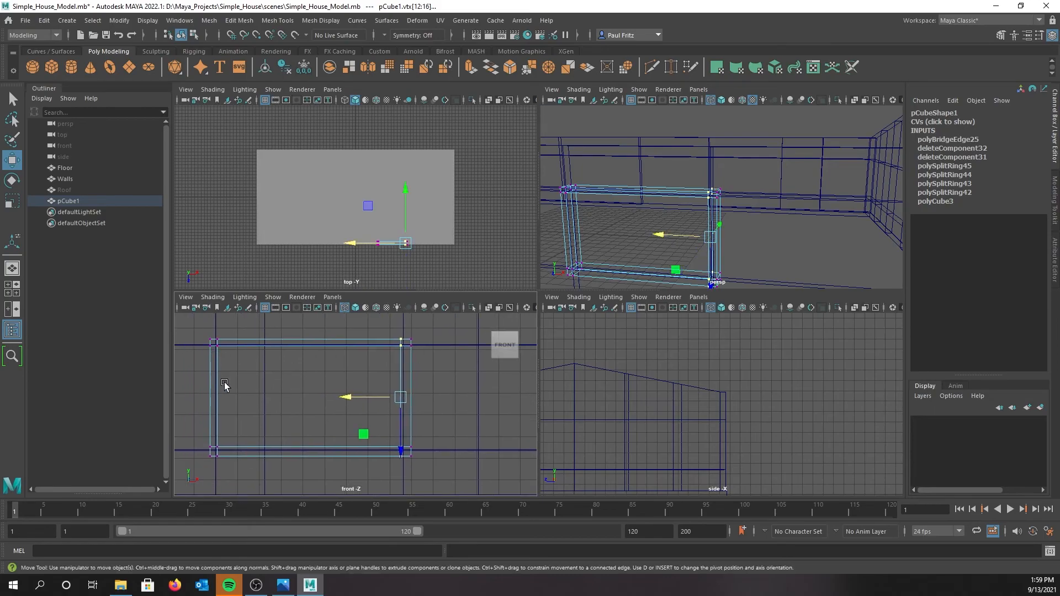
left_click_drag(215, 327, 239, 471)
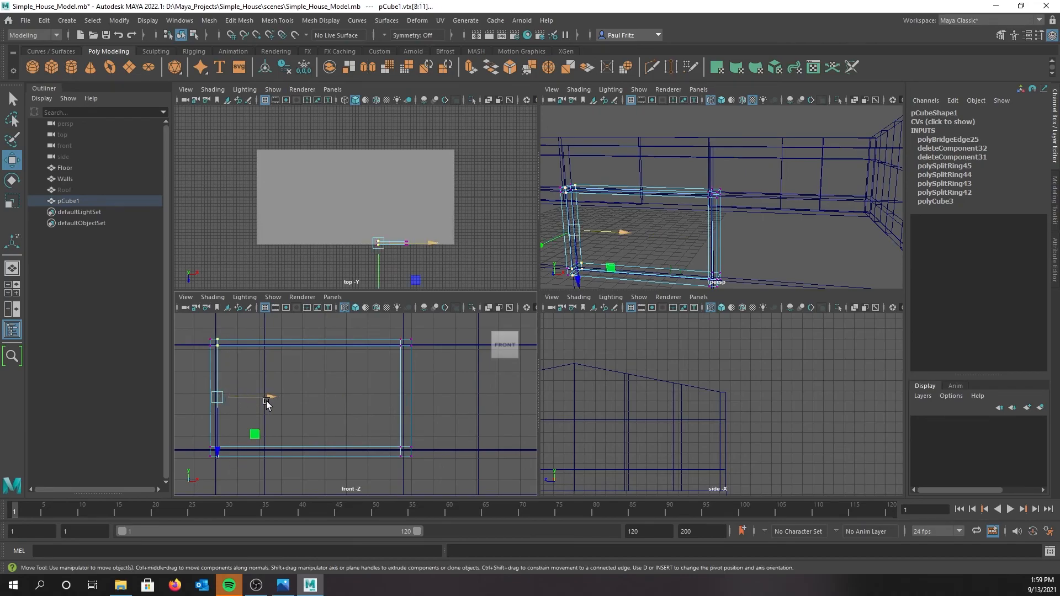
left_click_drag(274, 396, 277, 395)
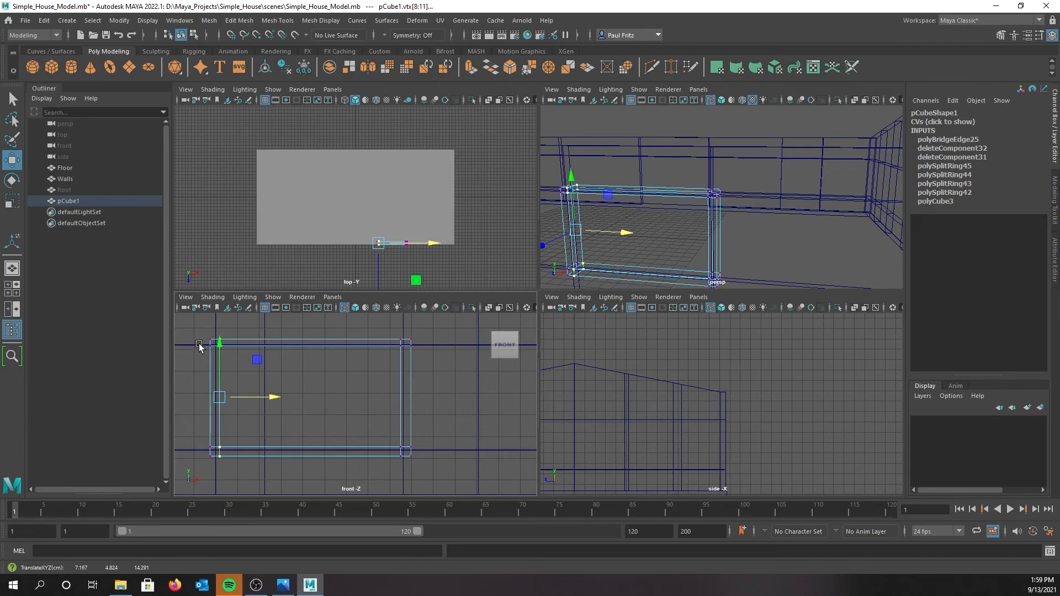
Lower the inner vertex row of the frame's upper rail slightly, and return the perspective view to shaded display.
left_click_drag(200, 345, 416, 361)
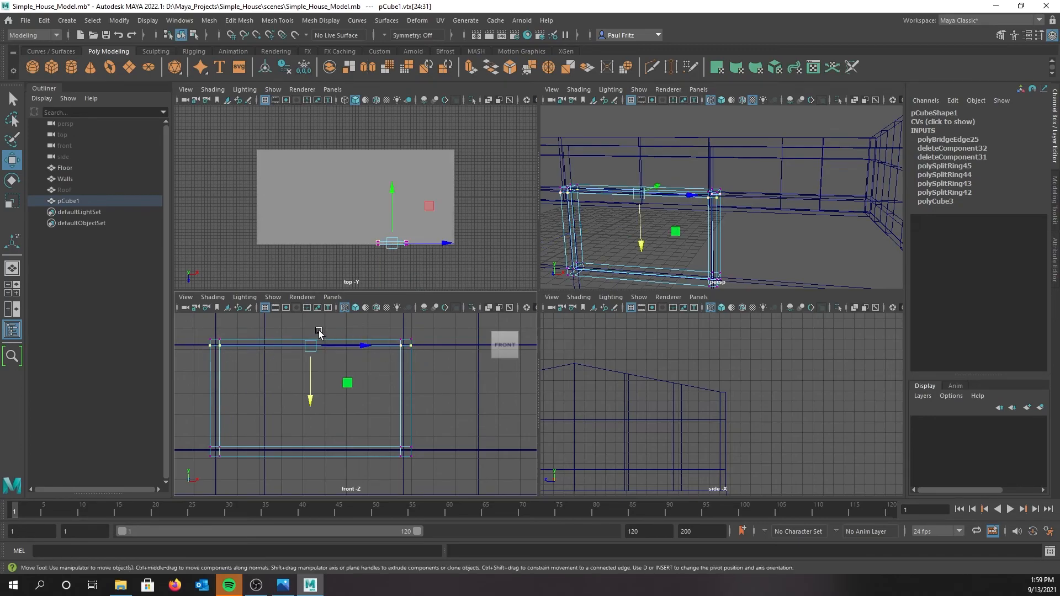
left_click_drag(313, 382, 316, 387)
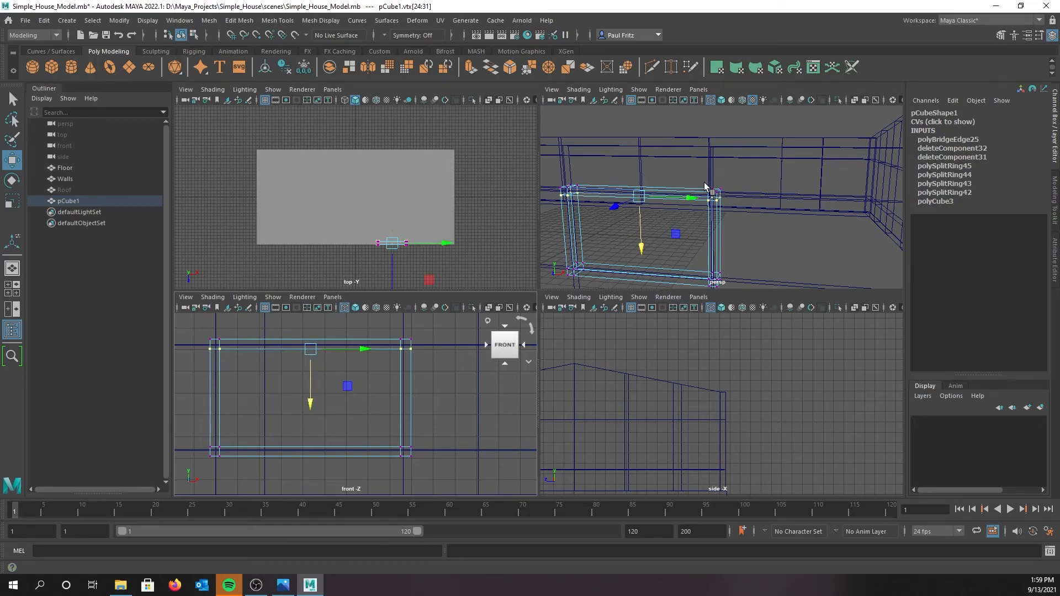
key("5")
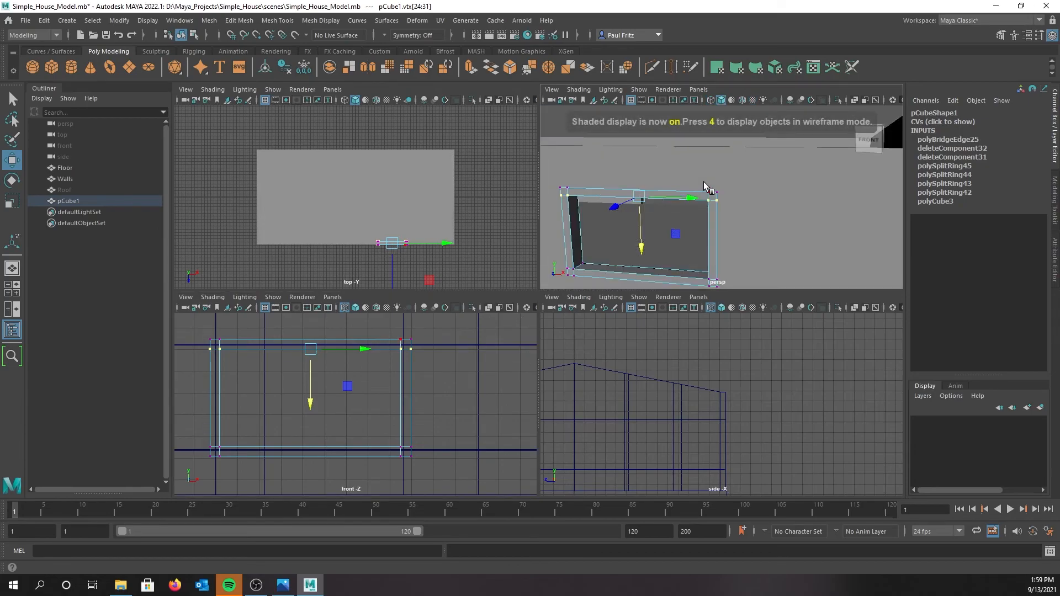
Switch the window frame to object mode and move it slightly outward from the wall, to about 14.342 in Translate Z.
mouse_move(764, 181)
left_mouse_down("alt")
mouse_move(738, 169)
mouse_move(730, 191)
mouse_move(679, 217)
mouse_move(726, 204)
left_mouse_up("alt")
left_click(627, 187)
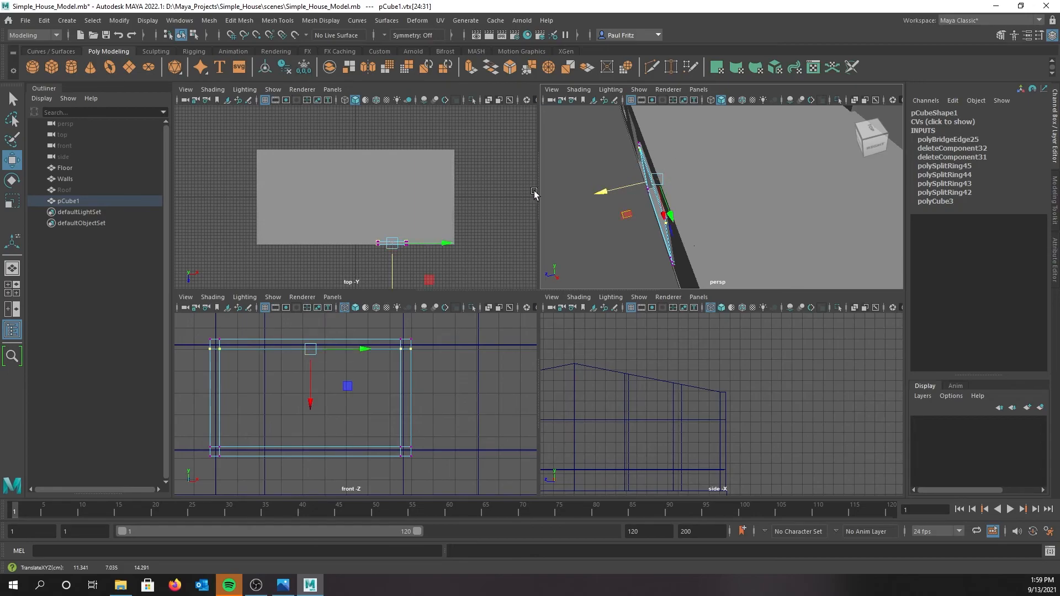
right_click_drag(410, 363, 486, 262)
left_click_drag(606, 214, 601, 215)
left_click_drag(685, 235, 623, 194, "alt")
scroll(643, 207, "down", 3)
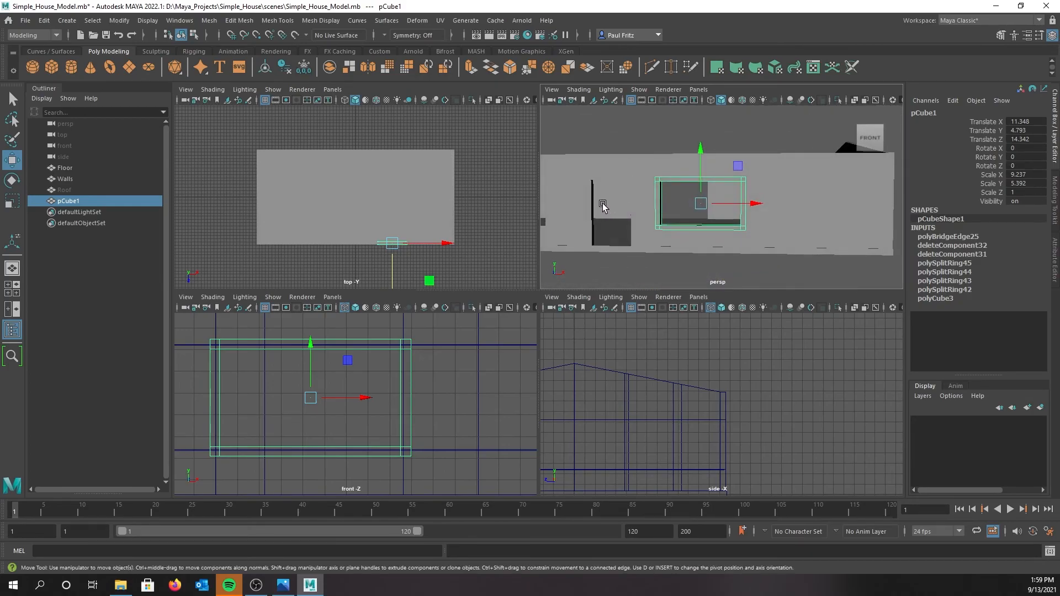
middle_click_drag(570, 208, 657, 213, "alt")
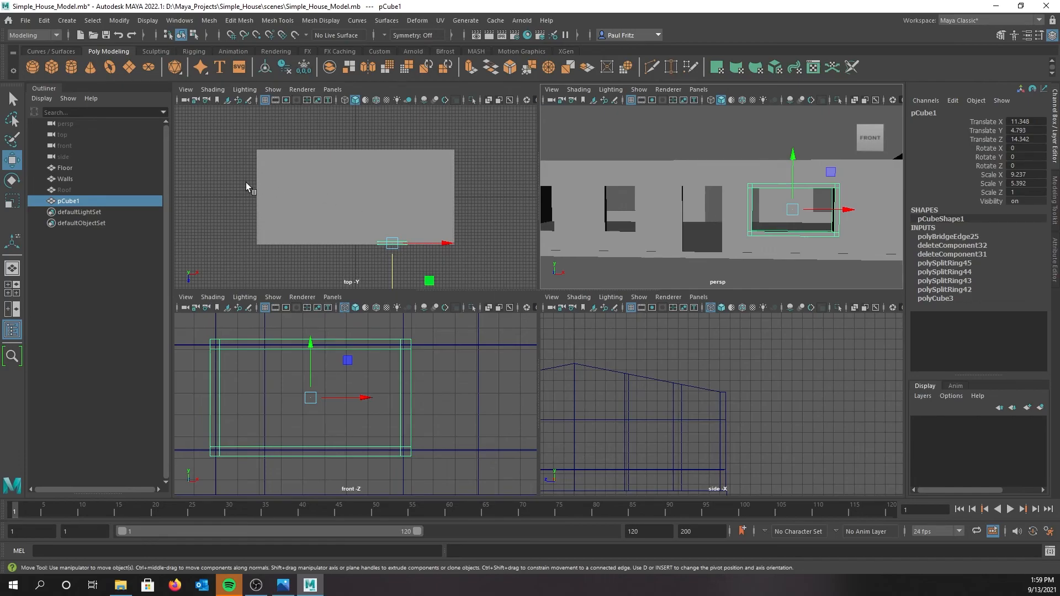
Rename the pCube1 object as Window_Frame.
double_click(67, 203)
key("BackSpace")
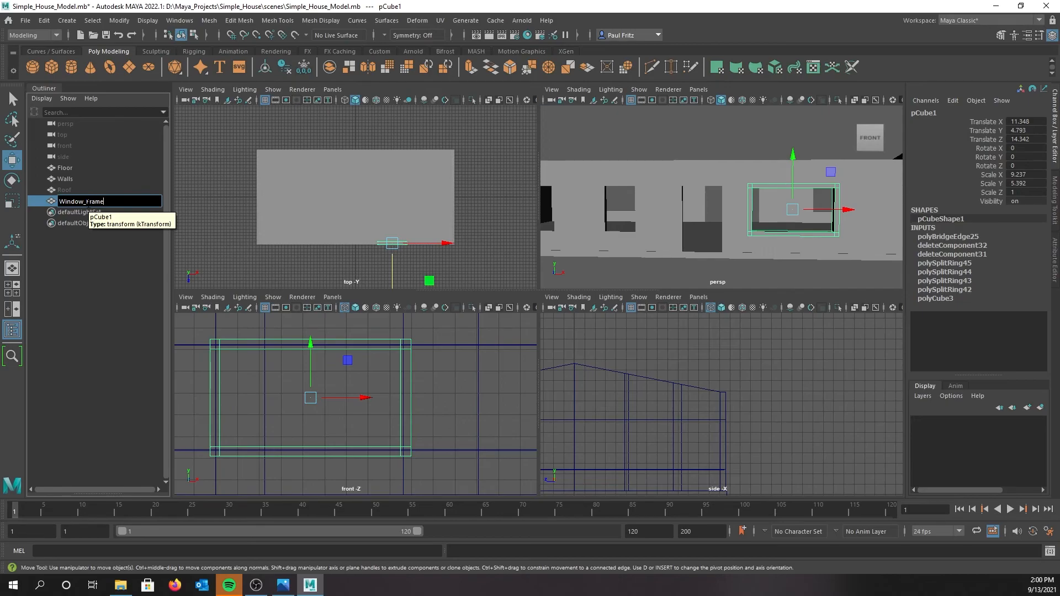
key("Return")
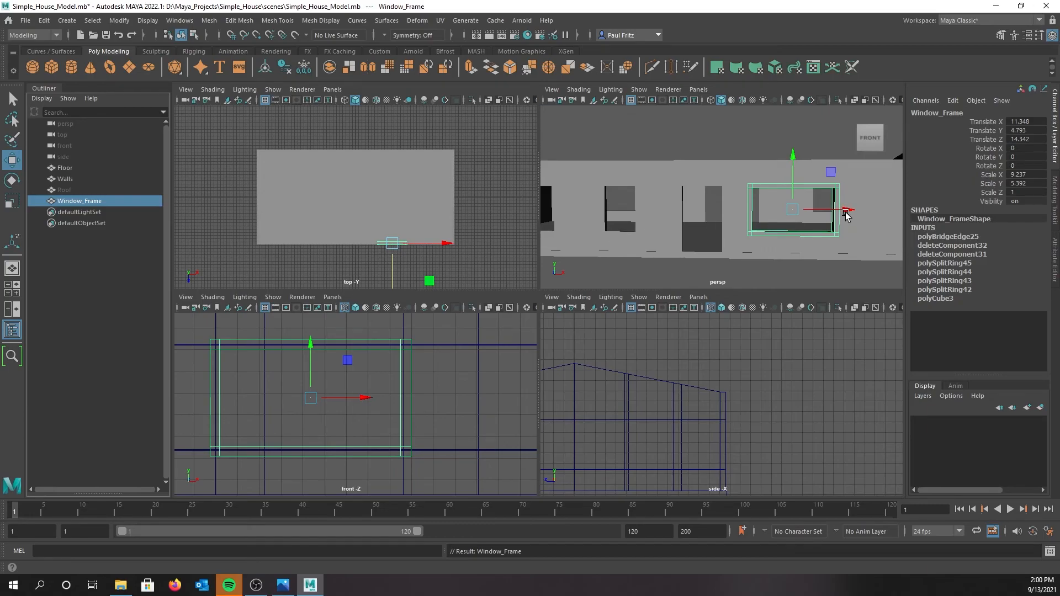
Duplicate Window_Frame and move the copy along X to about -7.5, over the window opening on the other side of the door.
left_click_drag(850, 215, 839, 217)
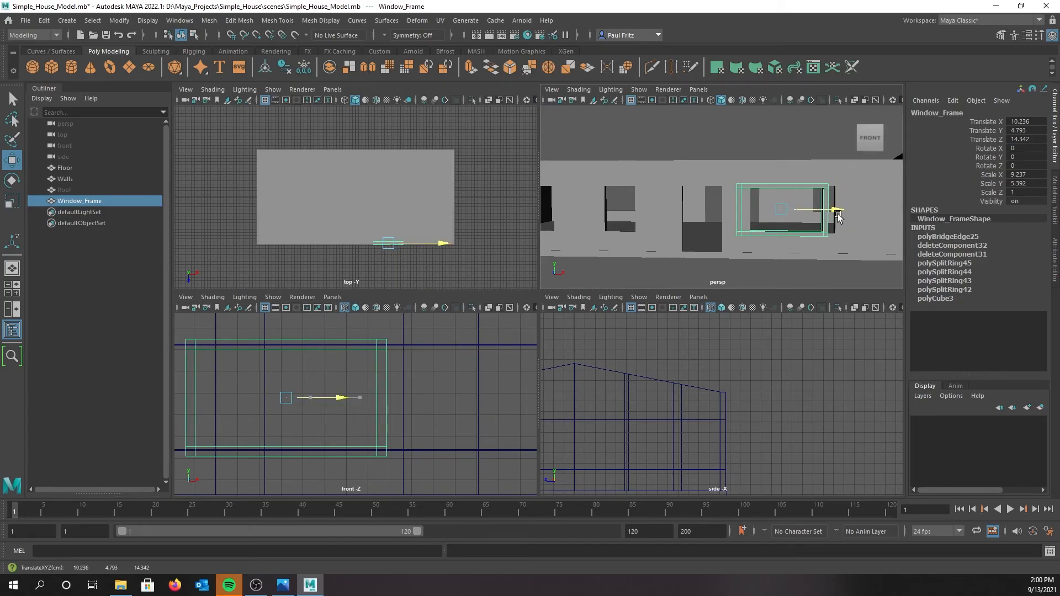
key("ctrl+z")
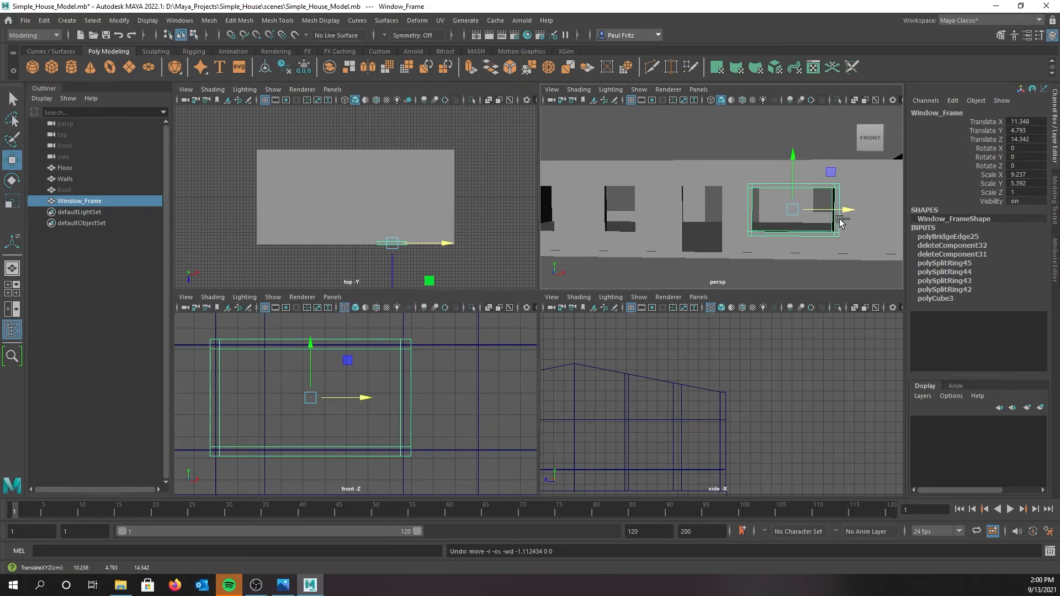
key("ctrl+d")
left_click_drag(848, 213, 665, 229)
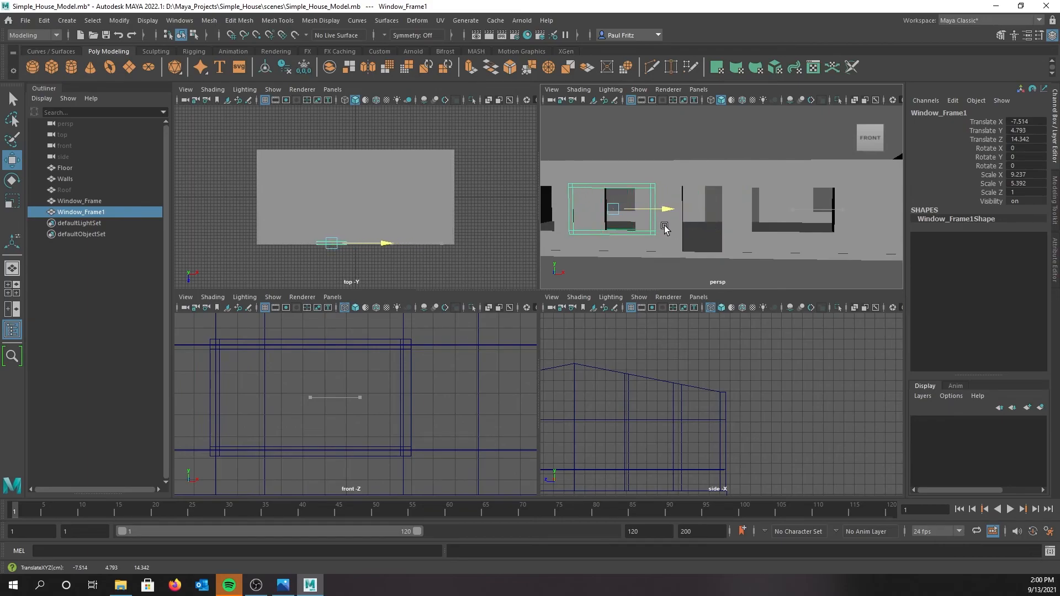
scroll(754, 237, "up", 3)
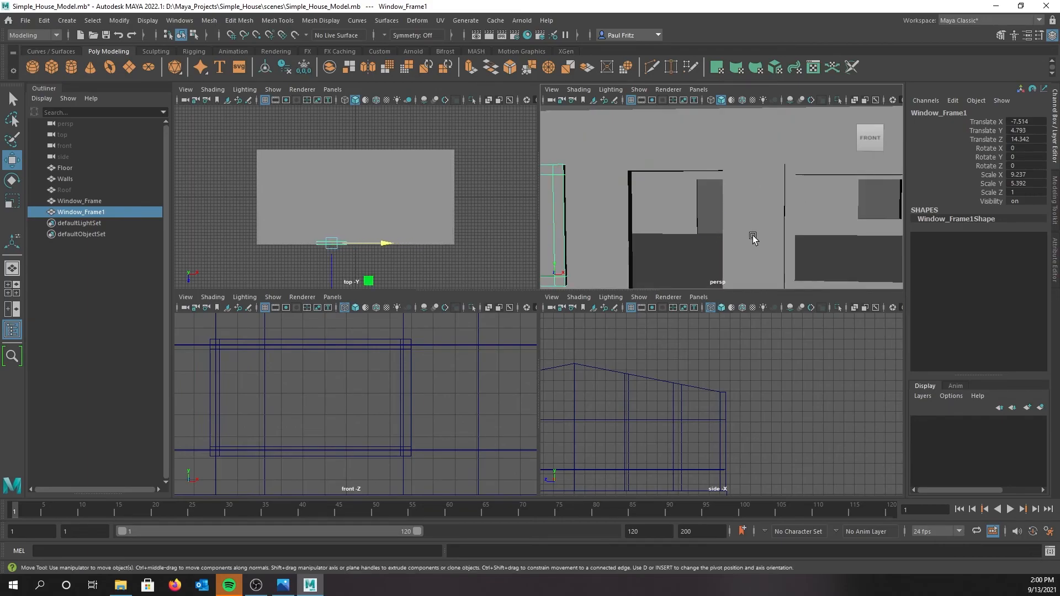
scroll(744, 237, "down", 3)
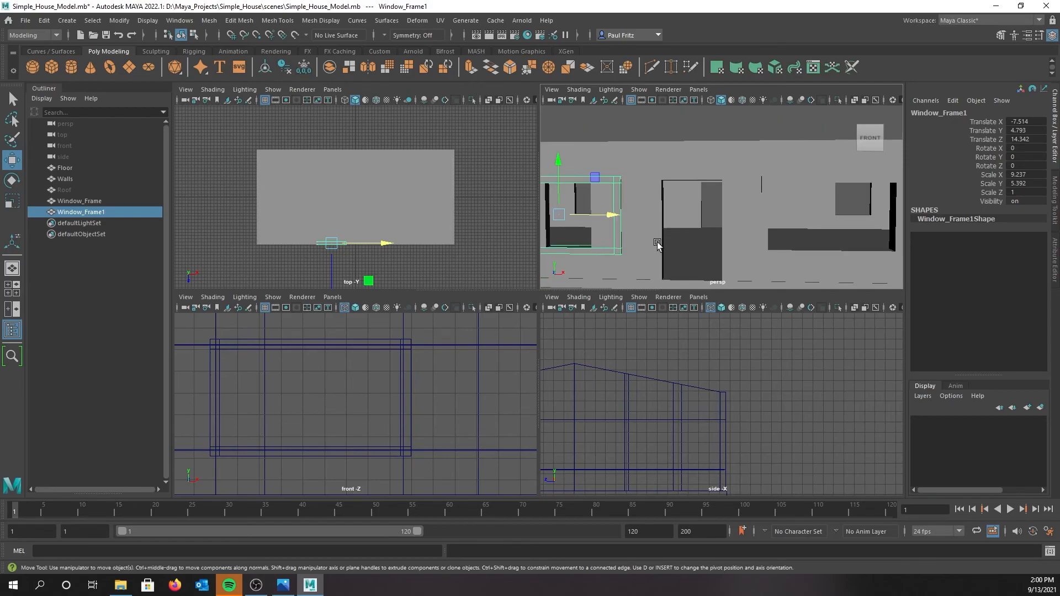
Move Window_Frame1 along X to about -6.294 so it sits over the narrow window opening beside the door.
left_click_drag(635, 240, 701, 220, "alt")
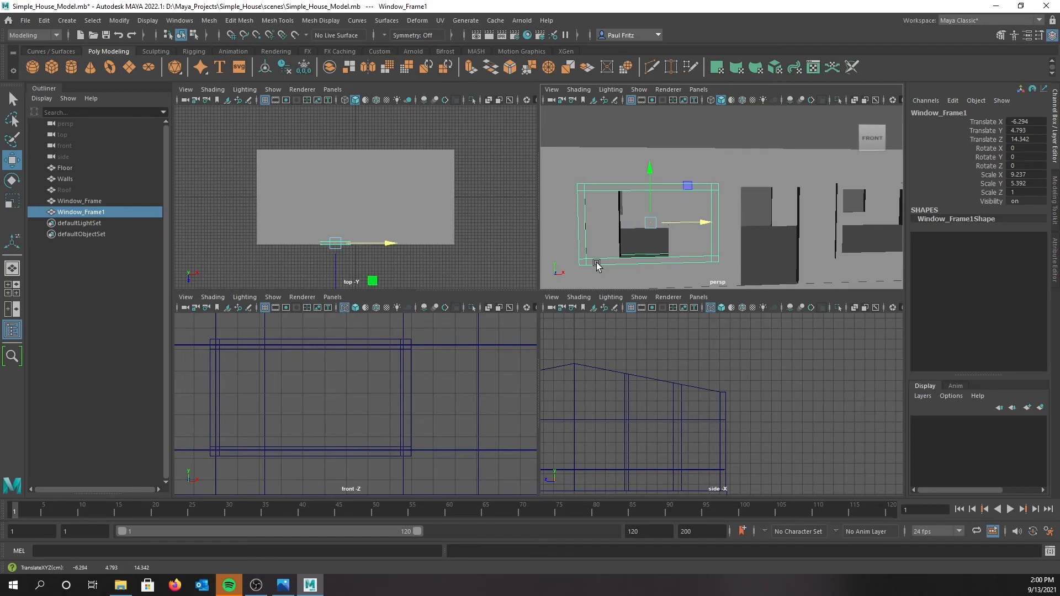
scroll(597, 264, "down", 3)
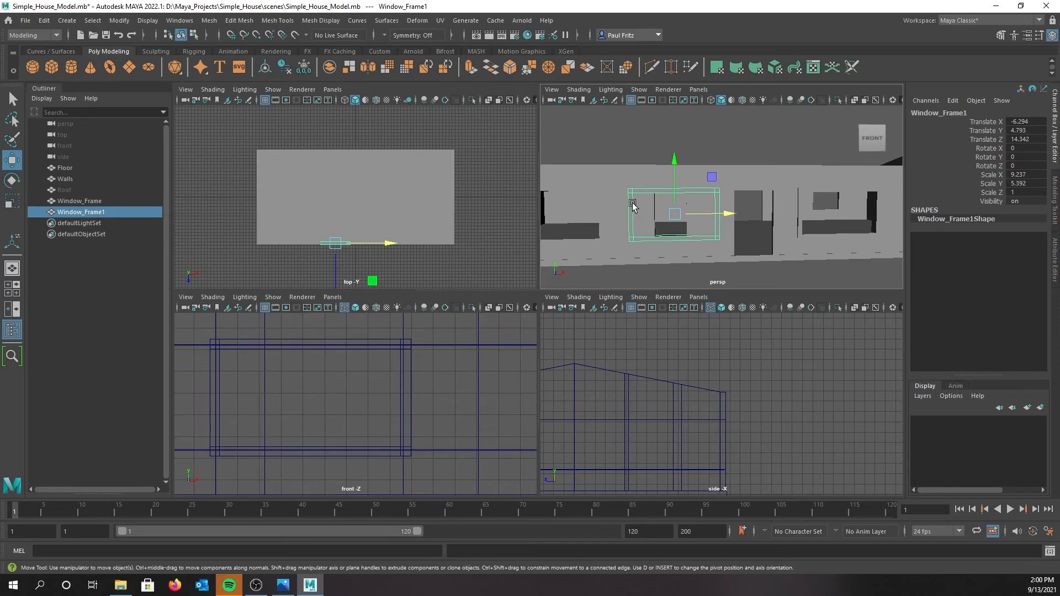
left_click_drag(609, 264, 628, 193, "alt")
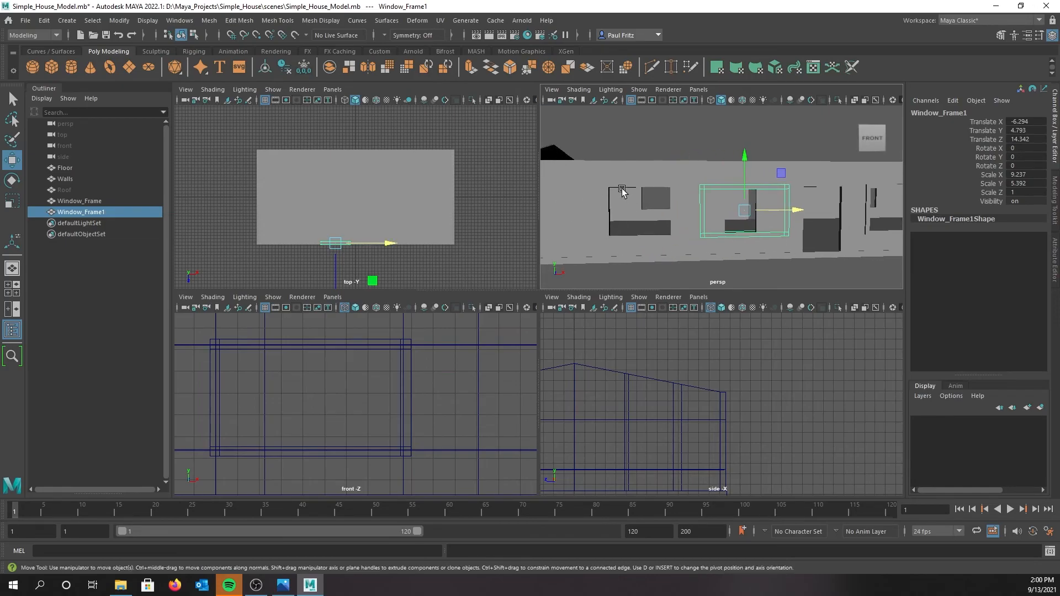
mouse_move(627, 244)
left_mouse_down("alt")
mouse_move(740, 237)
mouse_move(617, 252)
left_mouse_up("alt")
scroll(665, 254, "up", 2)
middle_click_drag(821, 240, 797, 226, "alt")
left_click_drag(776, 231, 759, 236, "alt")
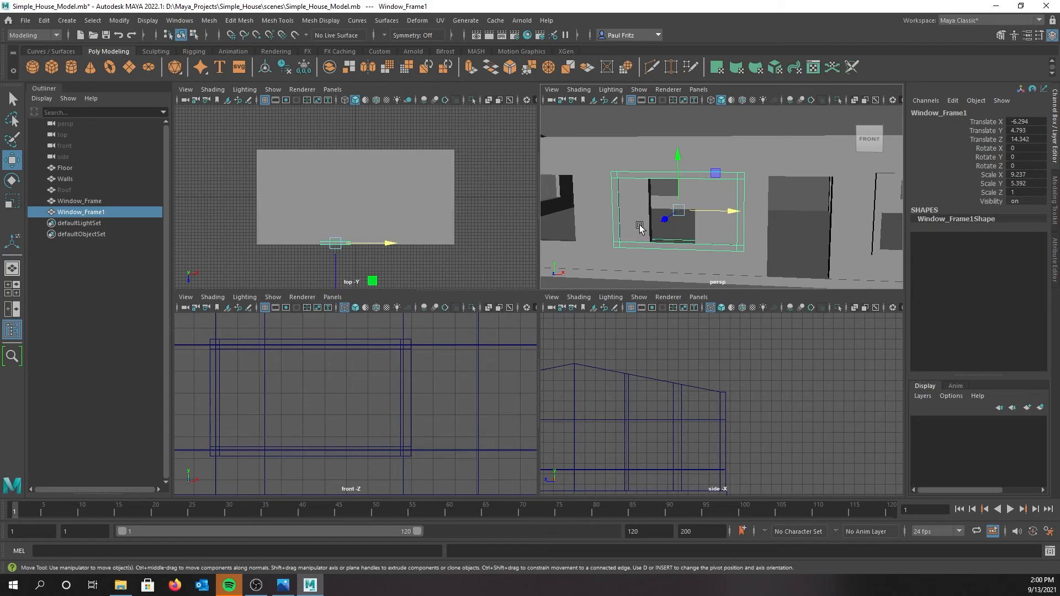
In wireframe front view, move the vertices of Window_Frame1's left side inward to the left edge of the narrow opening.
right_click(617, 190)
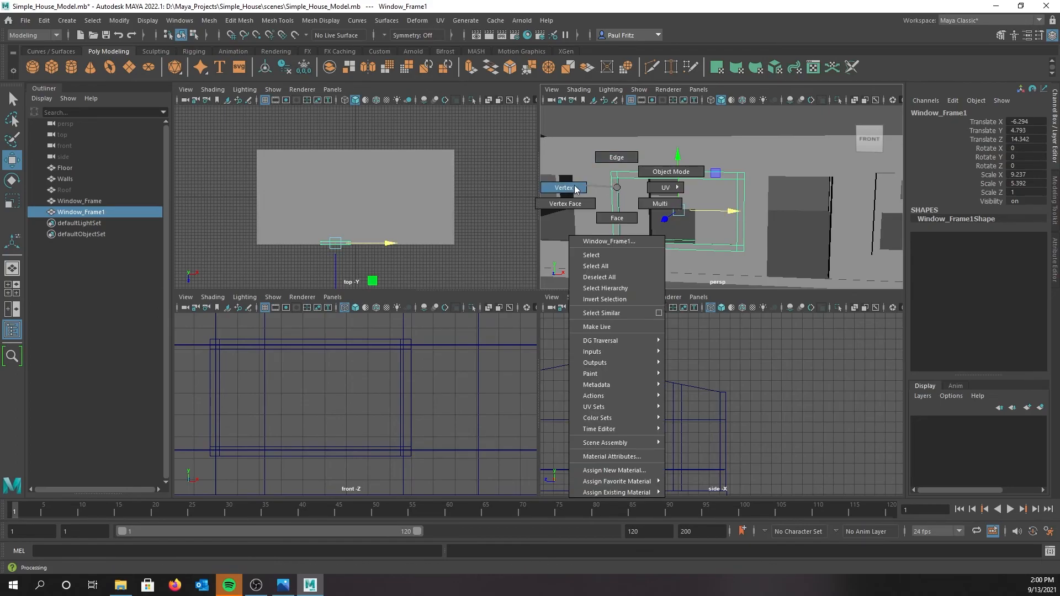
left_click(571, 189)
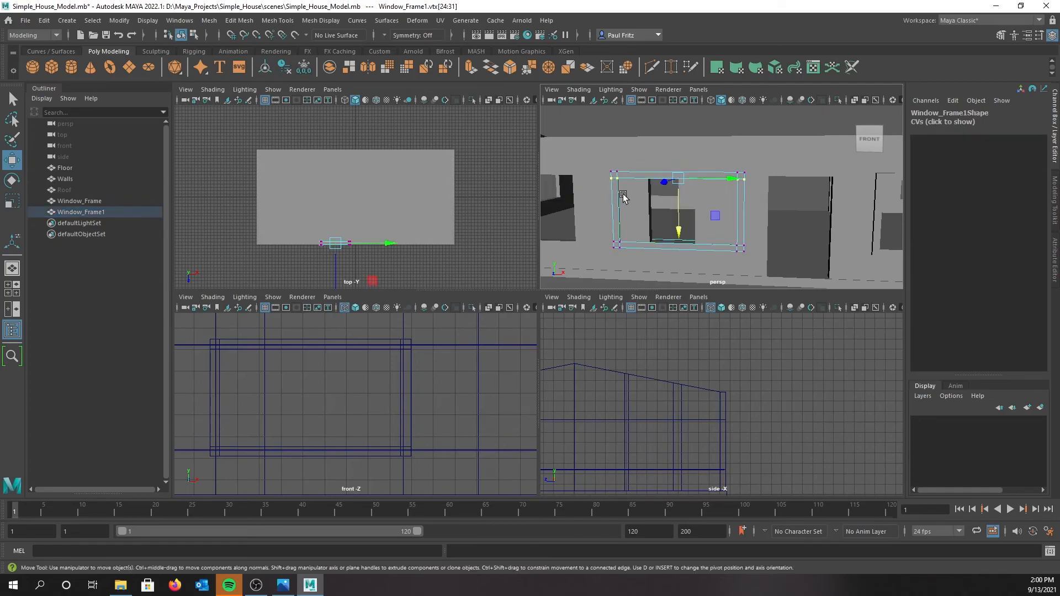
key("4")
scroll(324, 369, "down", 4)
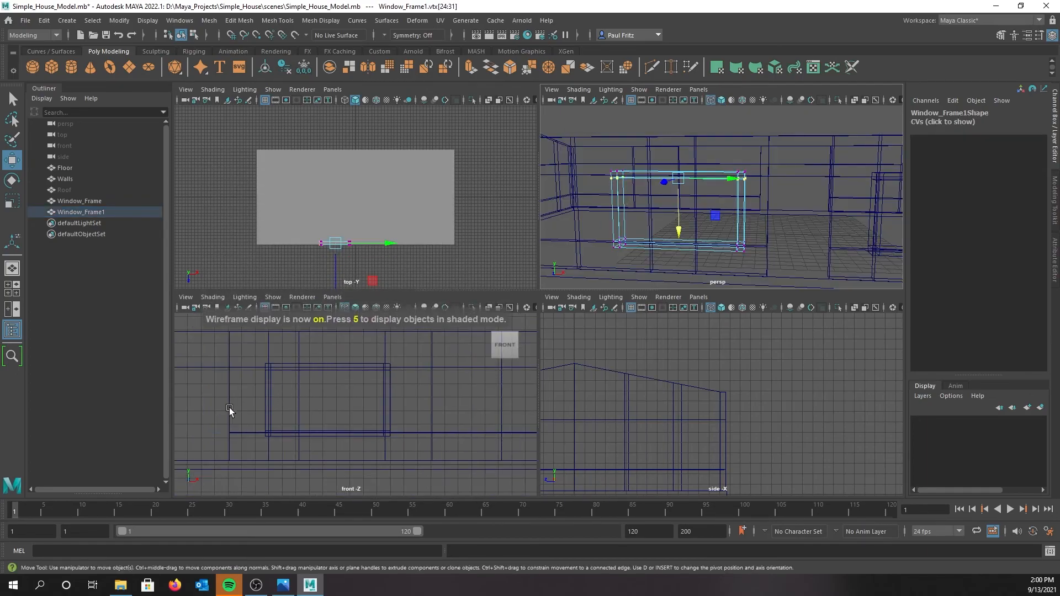
middle_click_drag(209, 405, 459, 397, "alt")
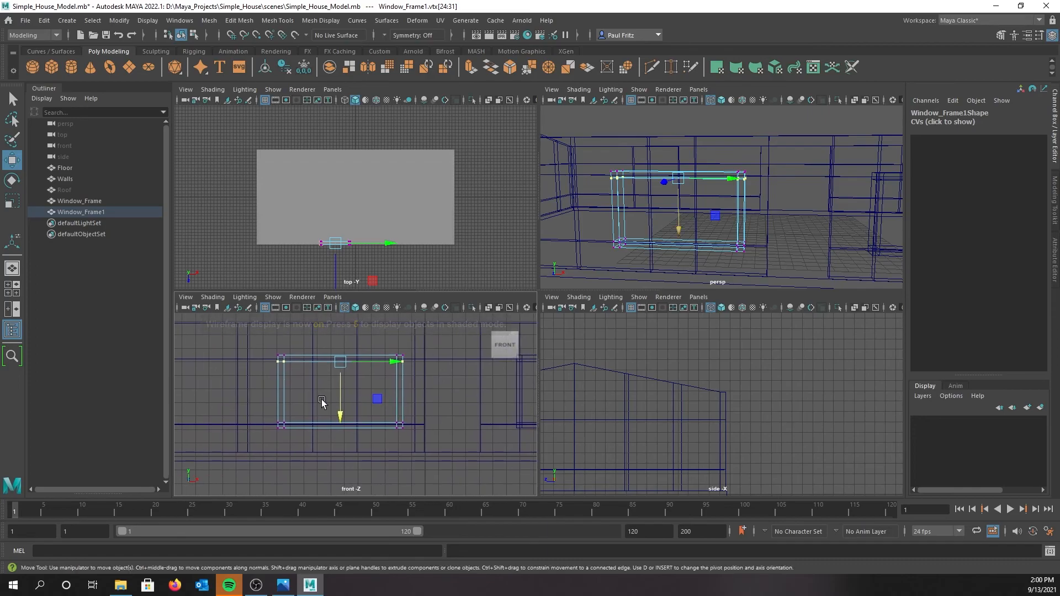
scroll(321, 403, "up", 2)
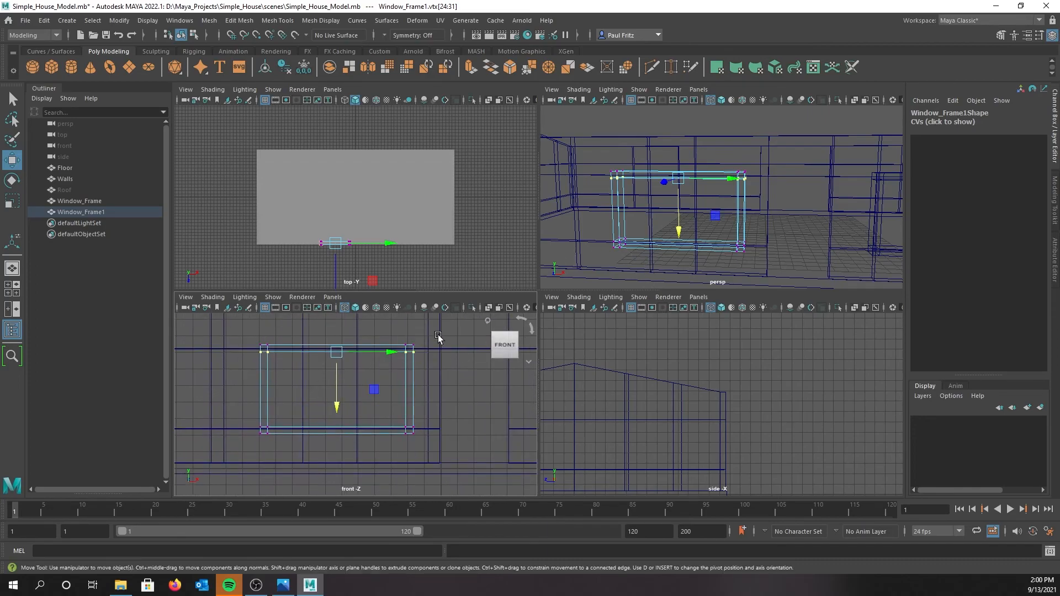
left_click_drag(249, 327, 288, 466)
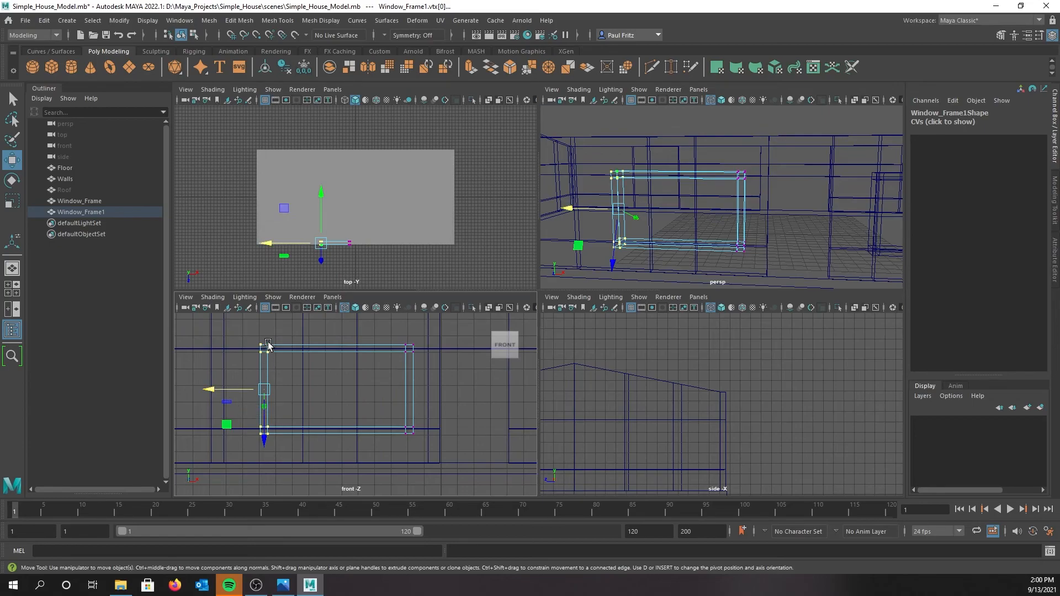
left_click_drag(235, 390, 274, 390)
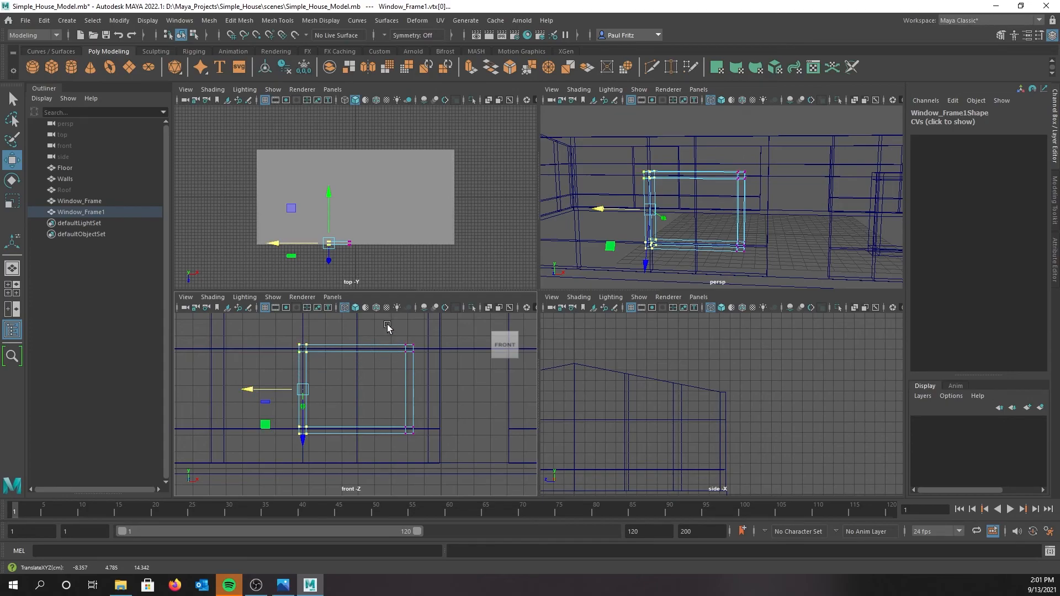
Move the vertices of Window_Frame1's right side inward to the opening's right edge, and return the perspective view to textured shaded display.
left_click_drag(388, 326, 447, 452)
left_click_drag(461, 391, 410, 389)
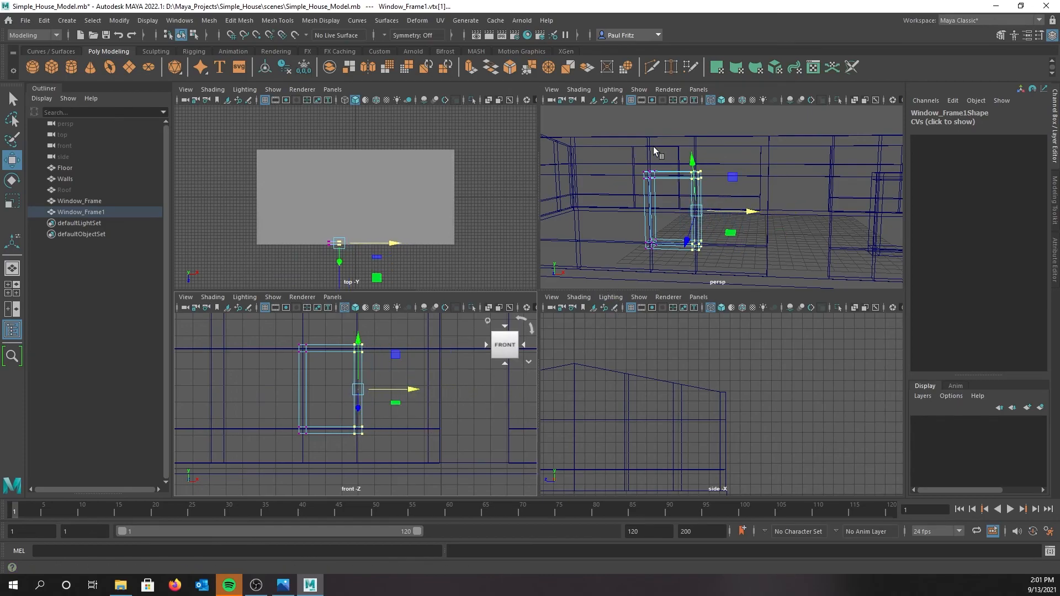
key("6")
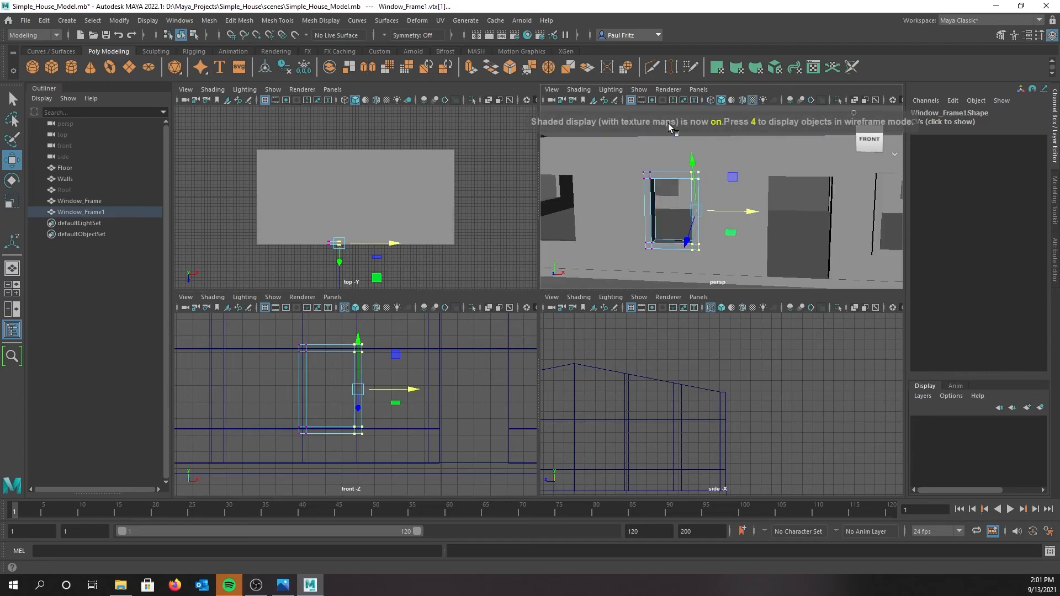
Examine the narrowed window frame, the door opening and the remaining wall openings from several angles.
scroll(644, 213, "up", 3)
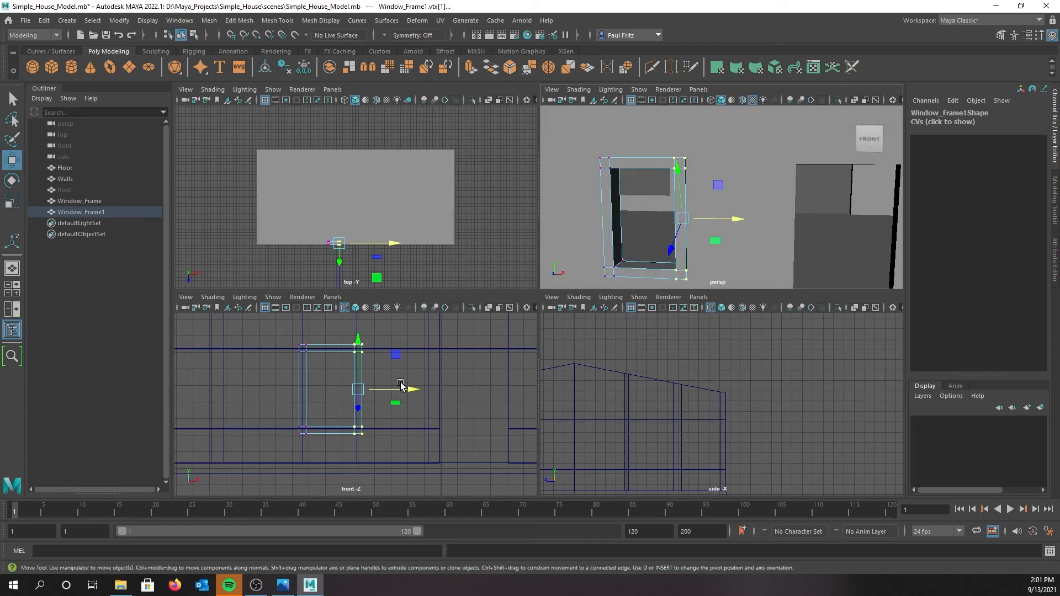
mouse_move(597, 216)
left_mouse_down("alt")
mouse_move(590, 229)
mouse_move(656, 230)
mouse_move(610, 218)
left_mouse_up("alt")
scroll(613, 218, "down", 5)
scroll(614, 217, "up", 3)
middle_click_drag(618, 218, 693, 210, "alt")
scroll(687, 207, "down", 3)
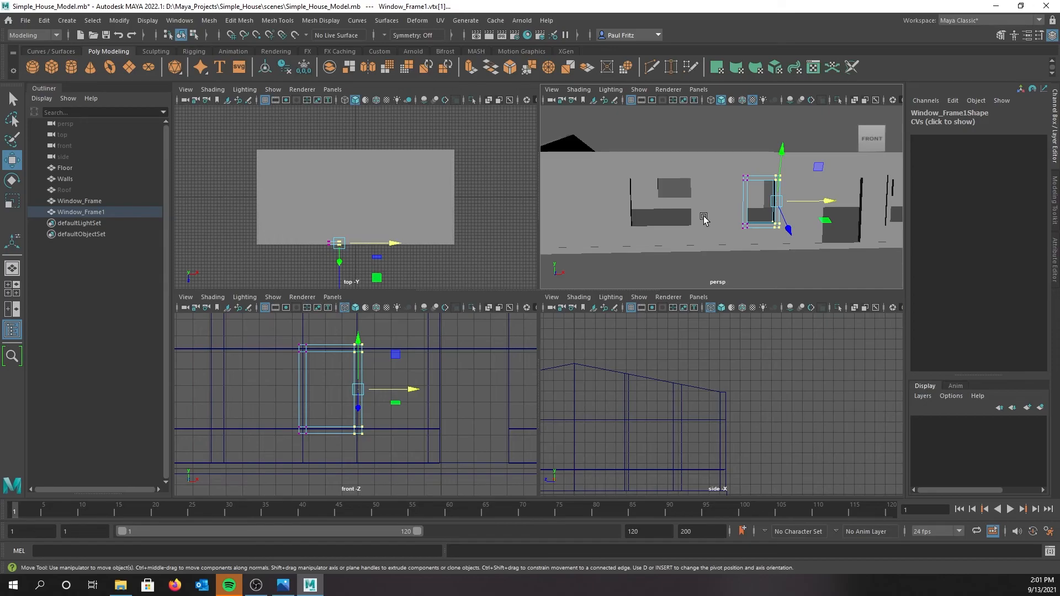
scroll(701, 216, "down", 2)
left_click_drag(699, 209, 564, 158, "alt")
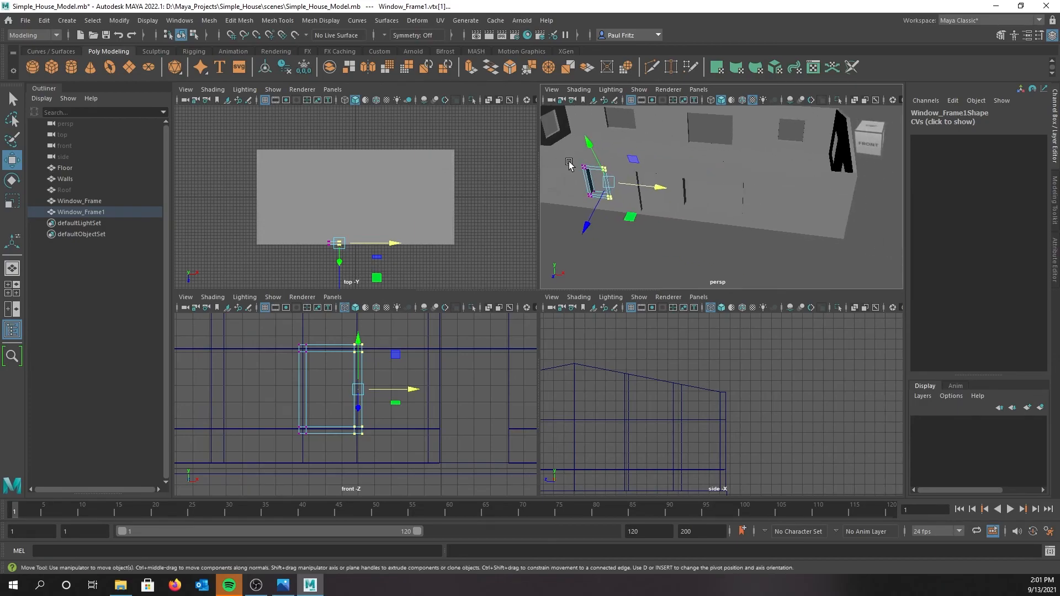
left_click_drag(703, 164, 729, 183, "alt")
scroll(722, 184, "up", 5)
middle_click_drag(693, 179, 760, 154, "alt")
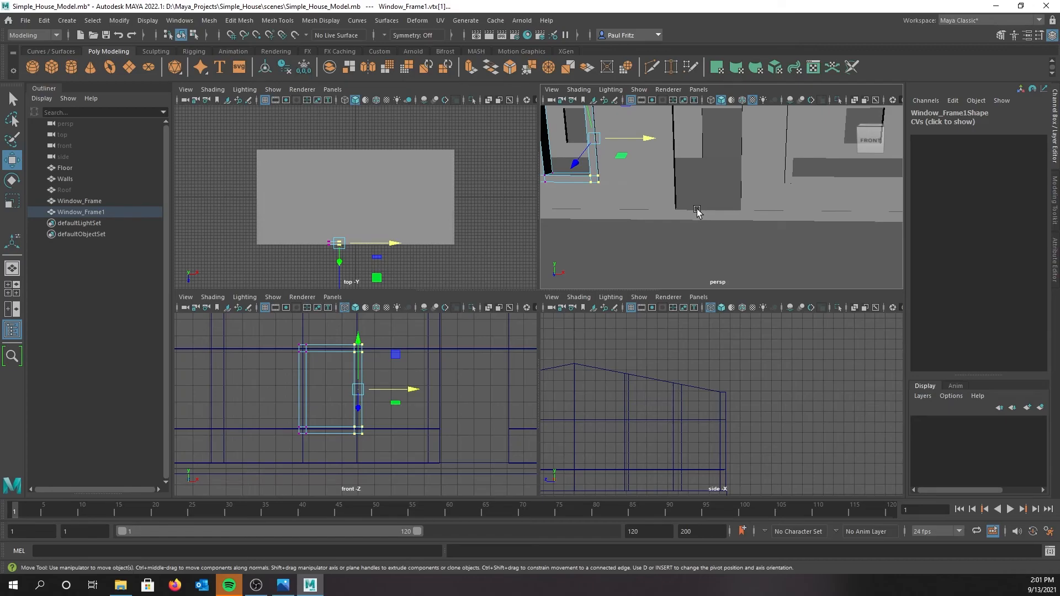
middle_click_drag(735, 145, 725, 197, "alt")
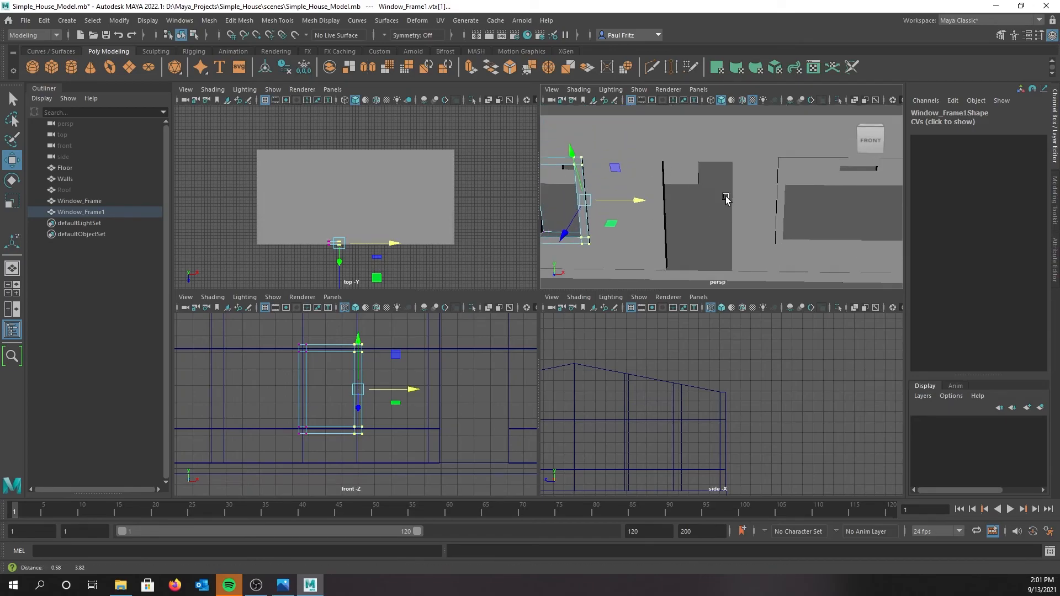
left_click_drag(748, 165, 723, 175, "alt")
middle_click_drag(777, 144, 775, 165, "alt")
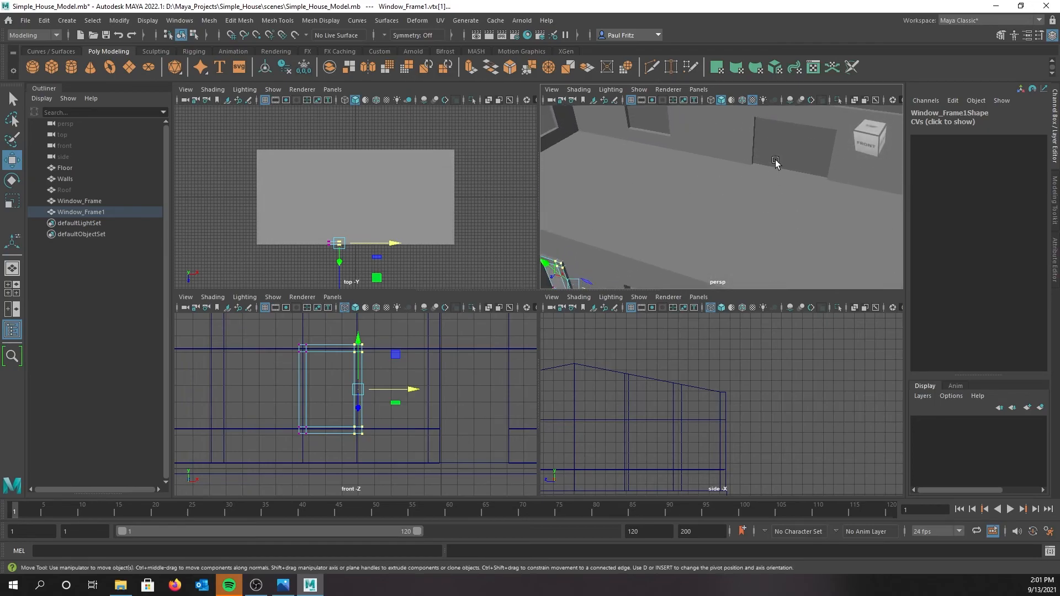
scroll(781, 149, "down", 3)
left_click_drag(698, 205, 715, 190, "alt")
middle_click_drag(715, 190, 750, 164, "alt")
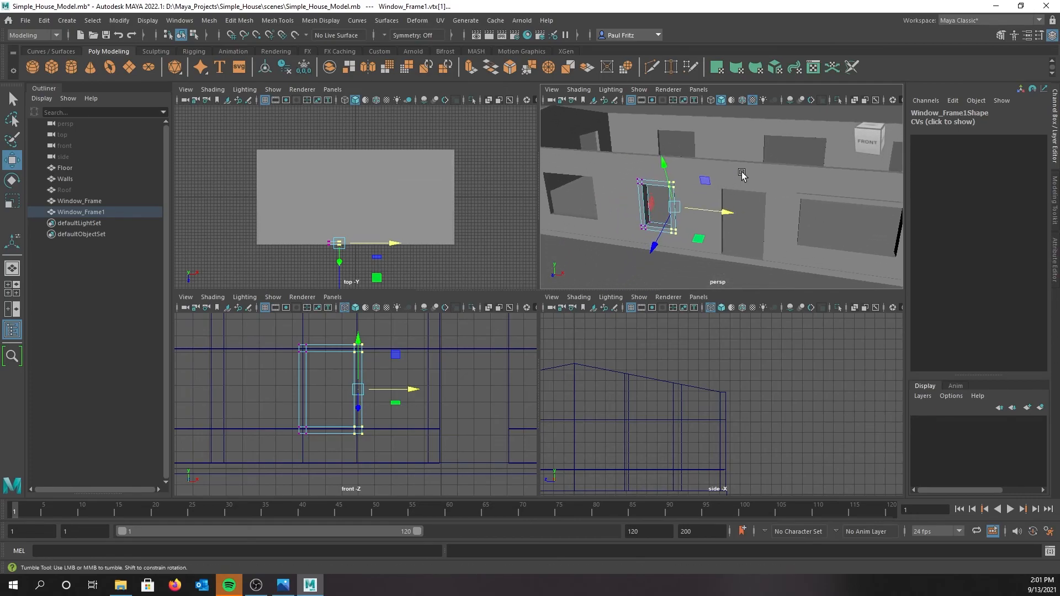
left_click_drag(742, 171, 754, 169, "alt")
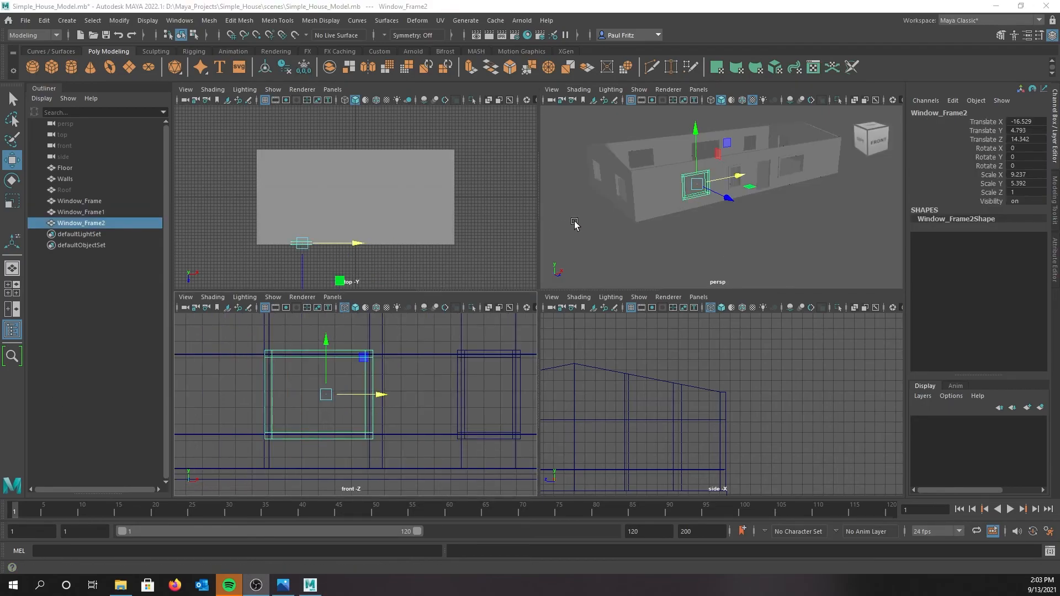
Duplicate Window_Frame2 and move the copy along X to about -29.218, at the corner of the house's end wall.
left_click_drag(580, 224, 542, 235, "alt")
left_click_drag(637, 234, 667, 179, "alt")
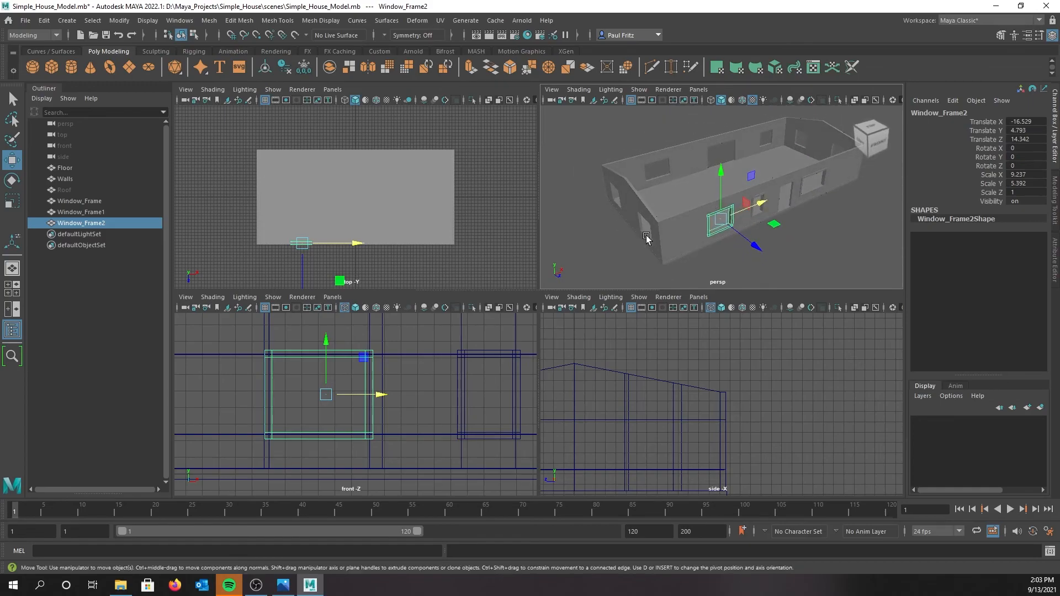
key("ctrl+d")
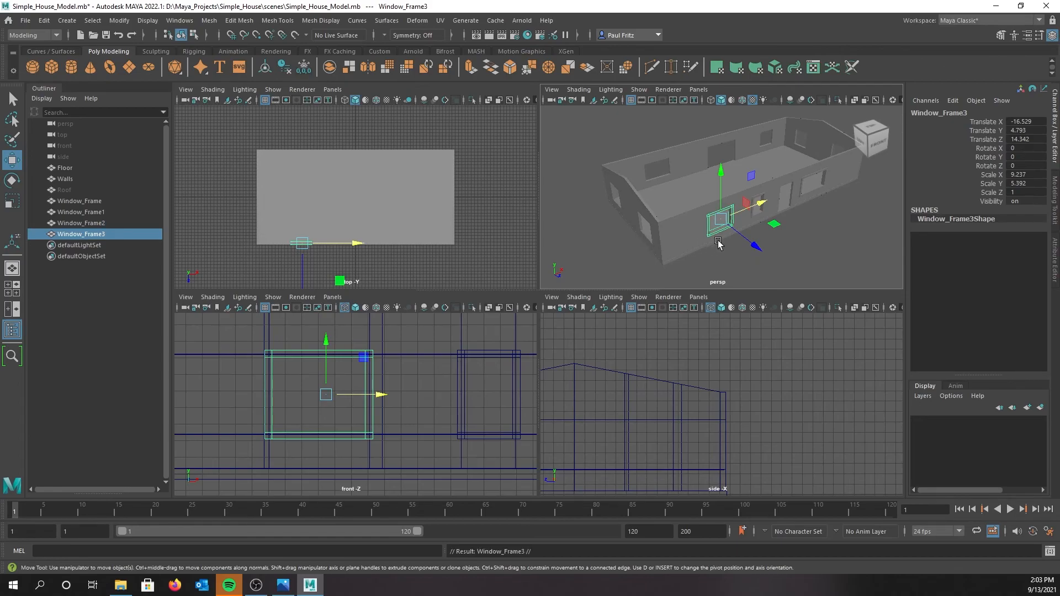
left_click_drag(762, 203, 718, 230)
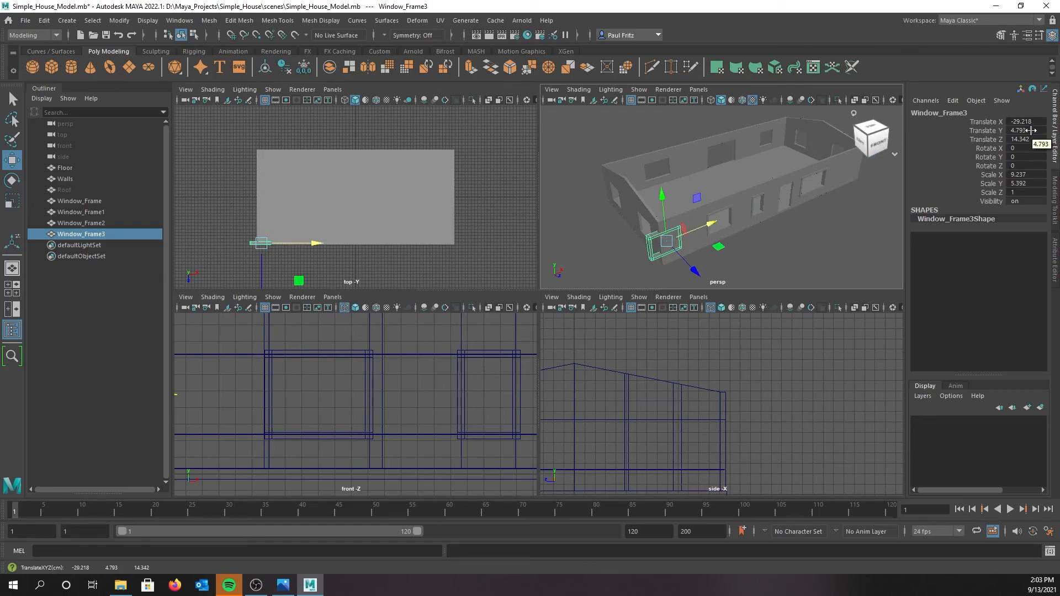
Set Window_Frame3's Rotate Y to 90 to align it with the end wall, and shift it slightly outward.
double_click(1023, 158)
key("Return")
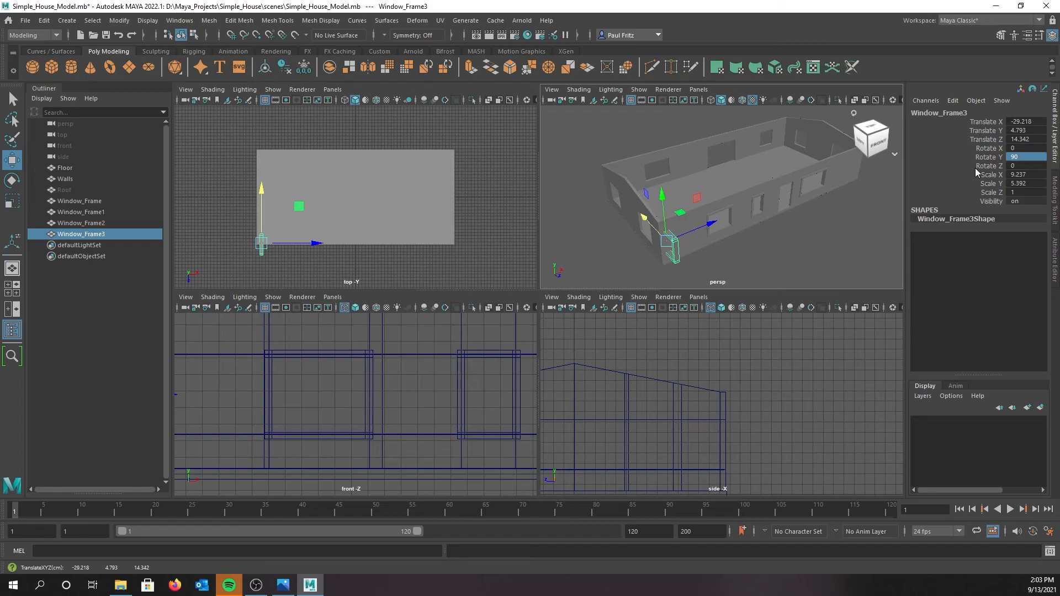
left_click_drag(713, 224, 707, 226)
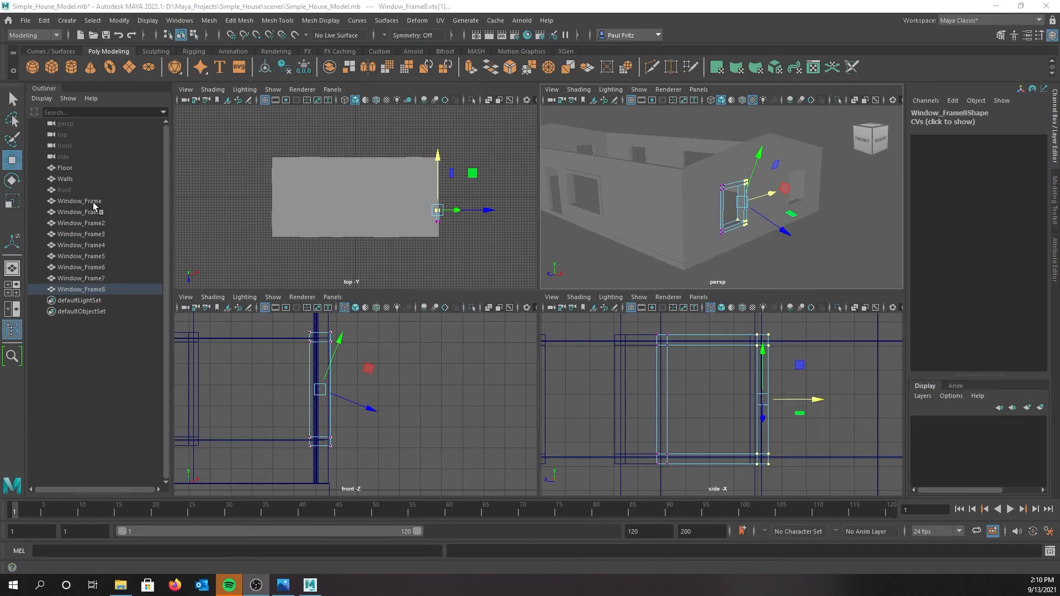
Return Window_Frame8 from vertex editing to object mode and check its fit in the end wall.
left_click_drag(632, 215, 653, 177, "alt")
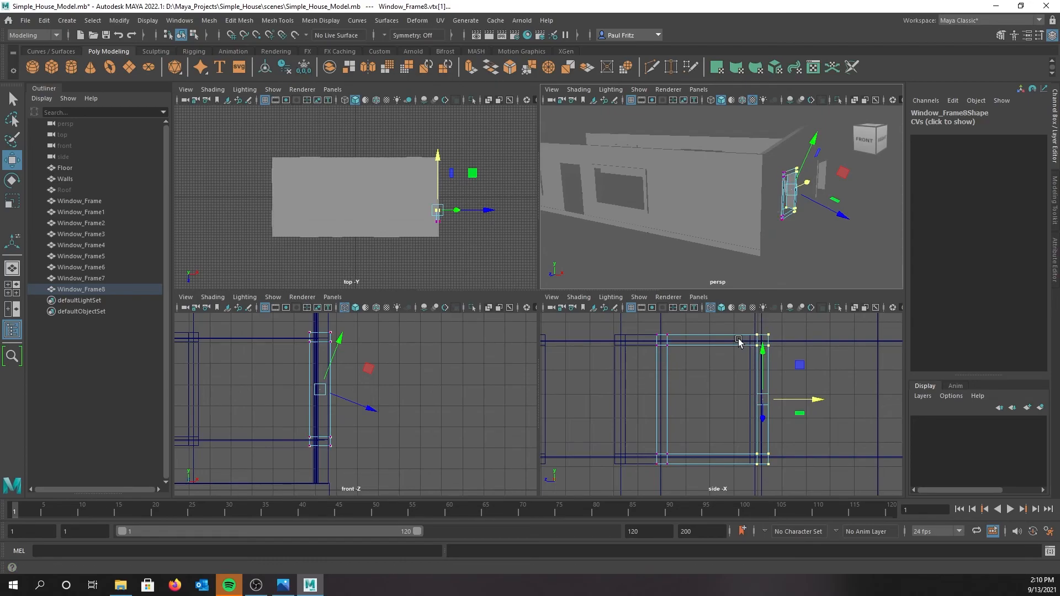
right_click_drag(738, 339, 787, 274)
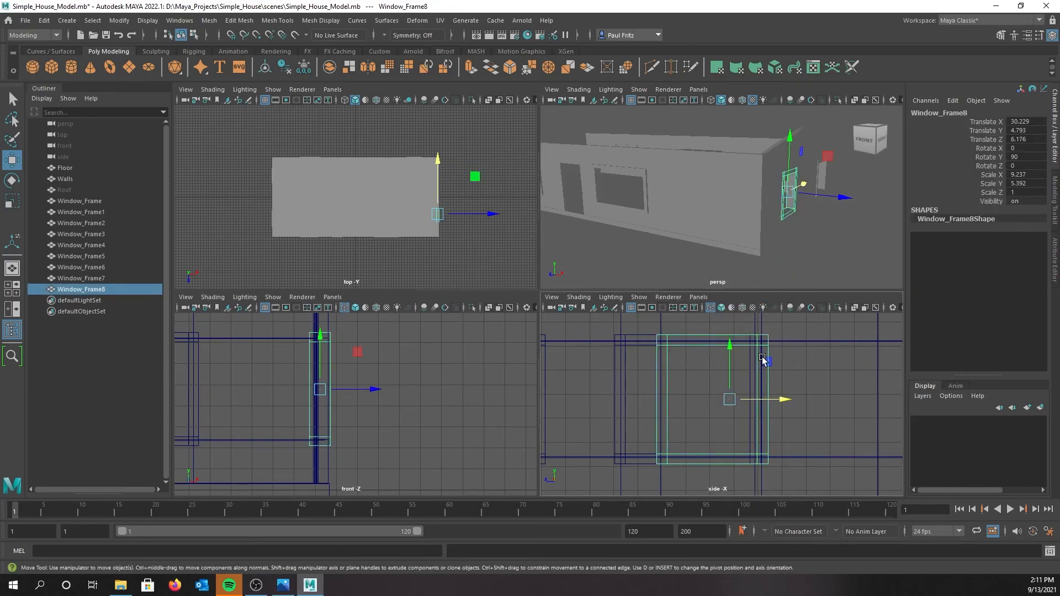
left_click_drag(726, 236, 692, 236, "alt")
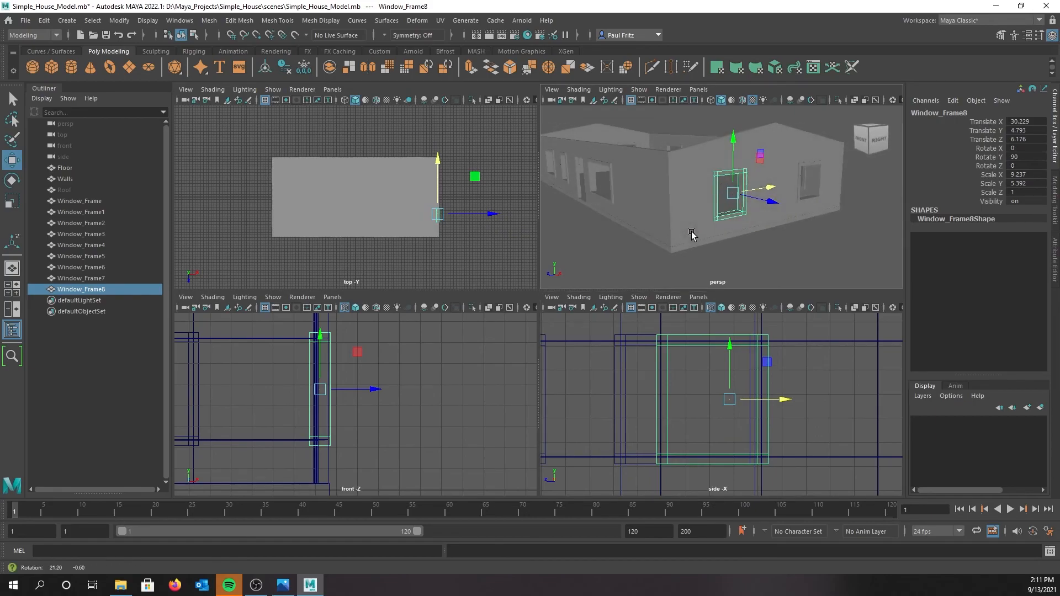
Select all window frames from Window_Frame through Window_Frame8 and delete their construction history.
left_click(83, 201, "shift")
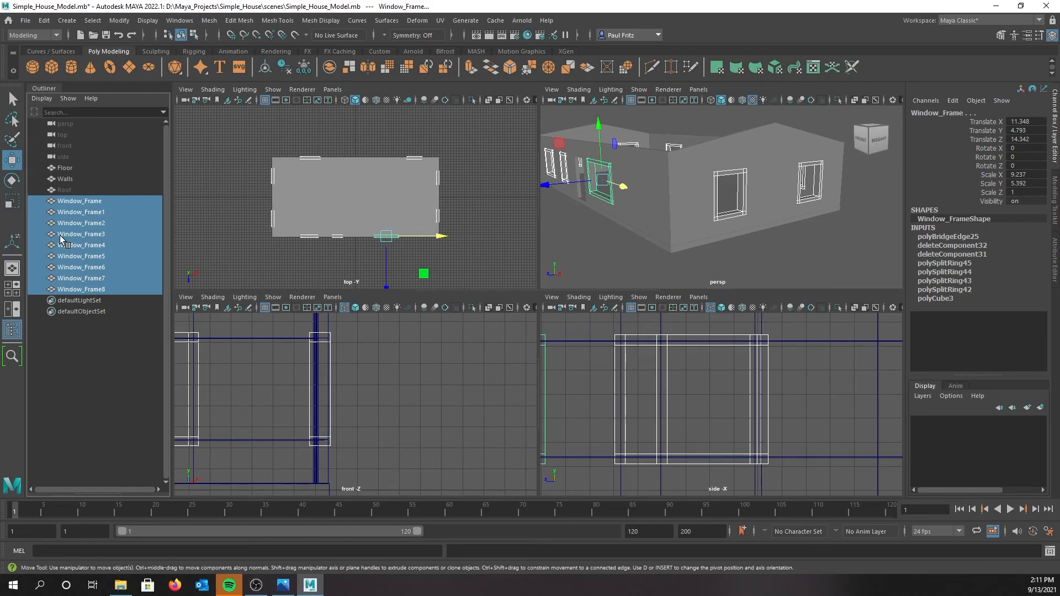
left_click(44, 21)
mouse_move(81, 158)
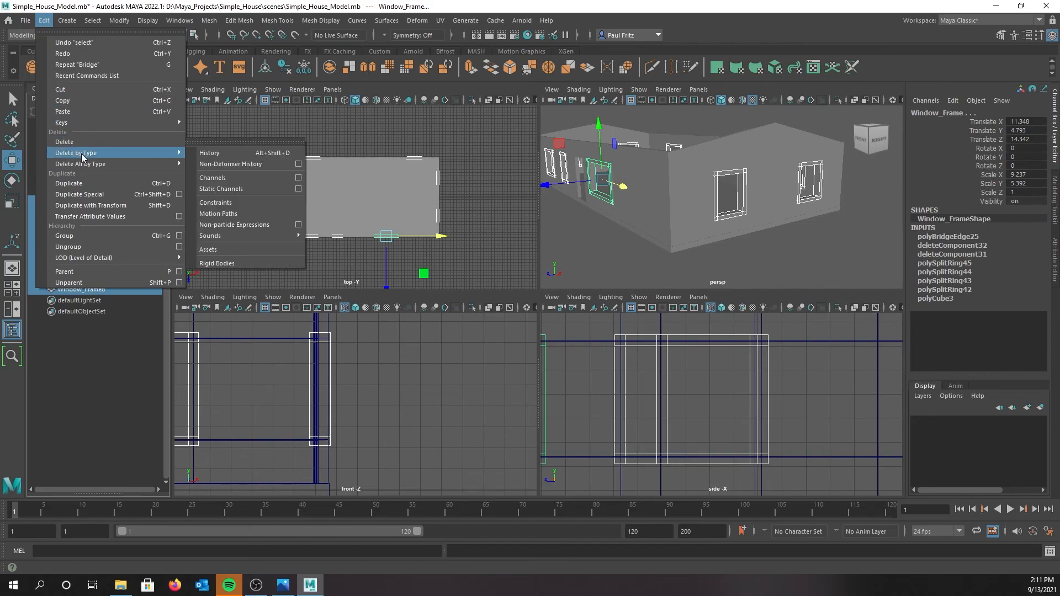
left_click(212, 154)
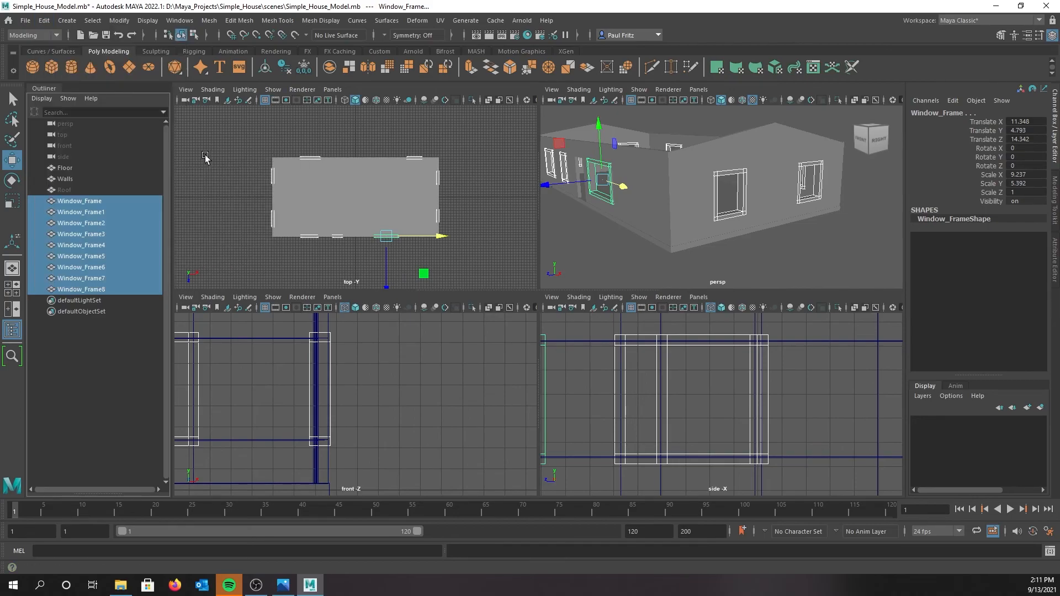
Freeze the transformations of all selected window frames and center their pivots.
left_click(115, 23)
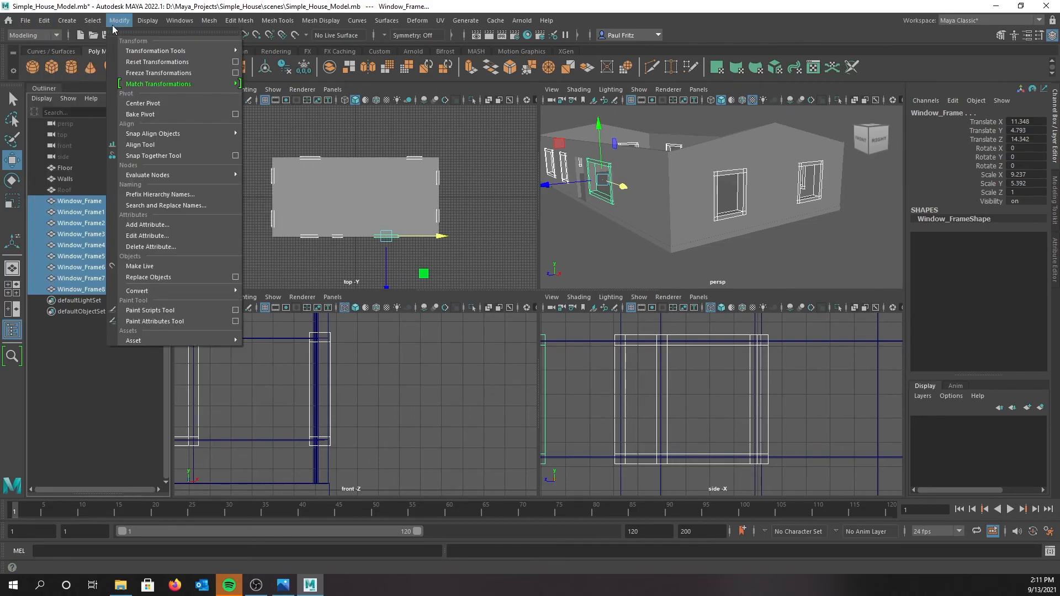
left_click(125, 73)
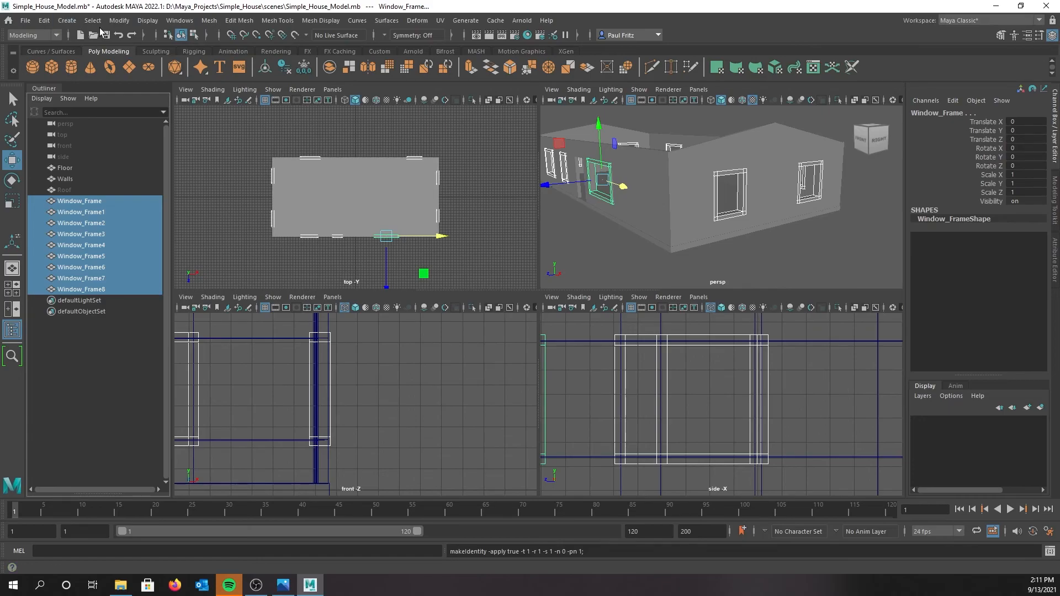
left_click(115, 22)
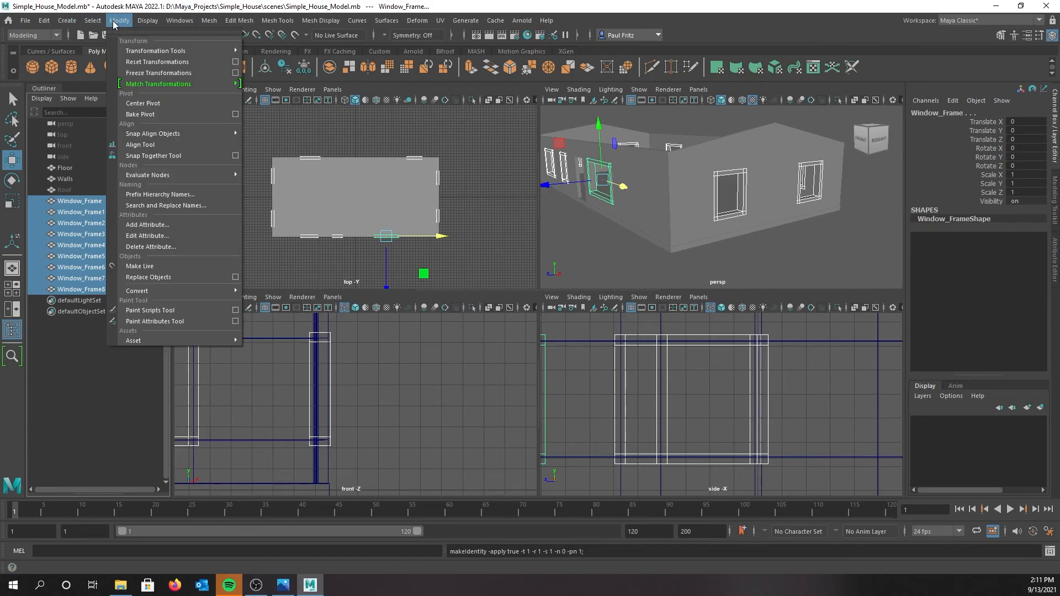
left_click(141, 103)
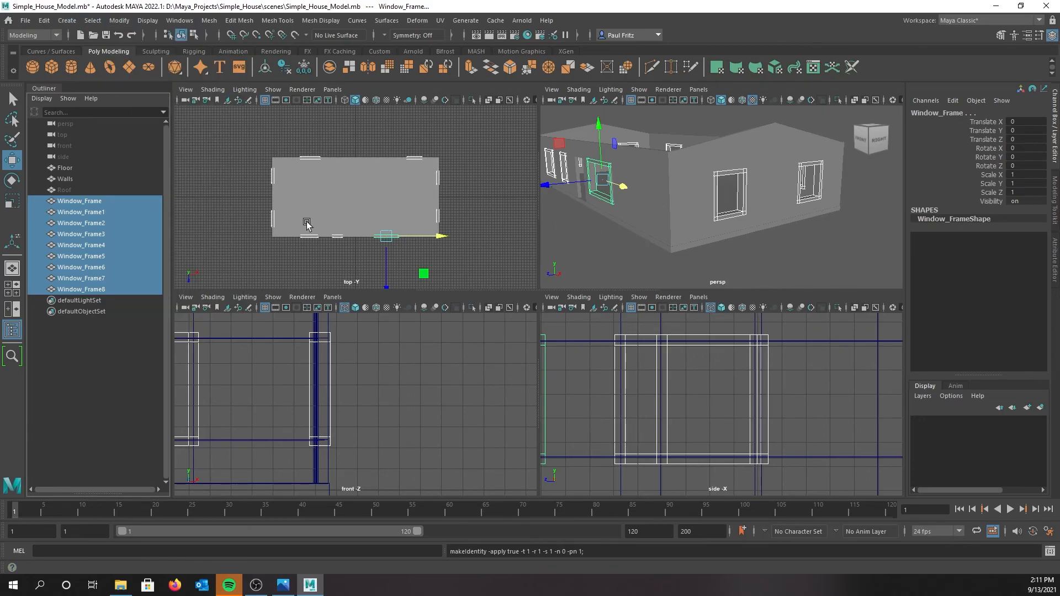
left_click(92, 202)
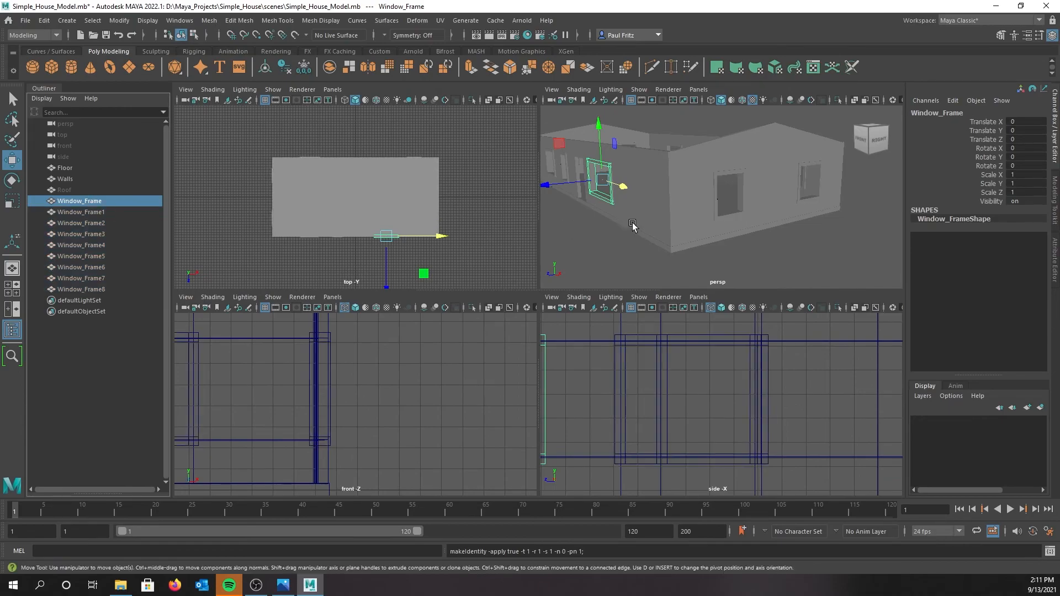
Duplicate Window_Frame1, the narrow window frame beside the doorway on the front wall.
left_click_drag(603, 232, 685, 234, "alt")
left_click_drag(762, 225, 704, 211, "alt")
left_click(673, 202)
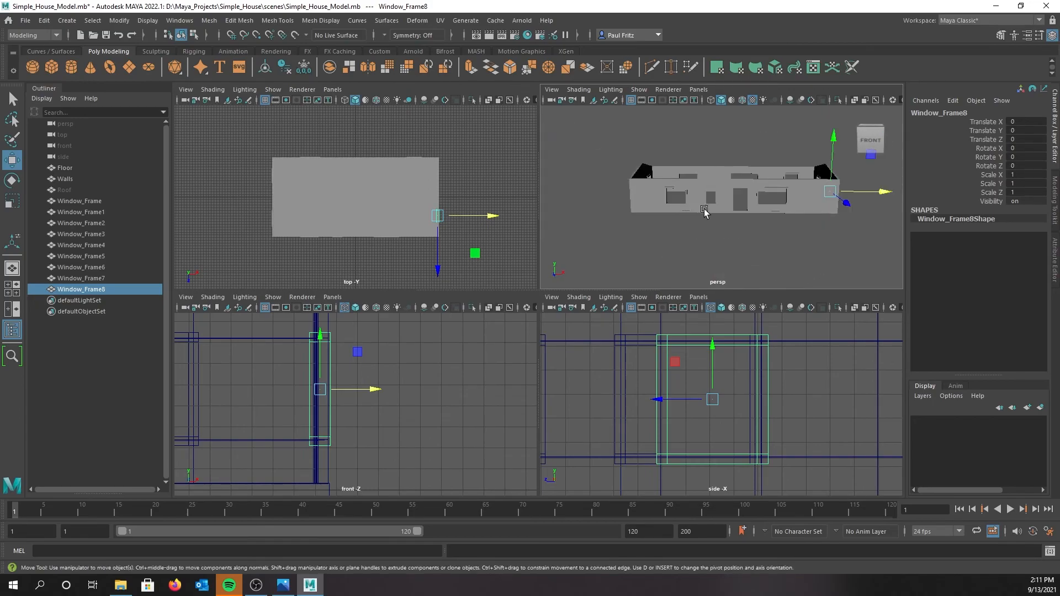
scroll(705, 211, "up", 2)
scroll(698, 234, "up", 2)
scroll(641, 206, "up", 3)
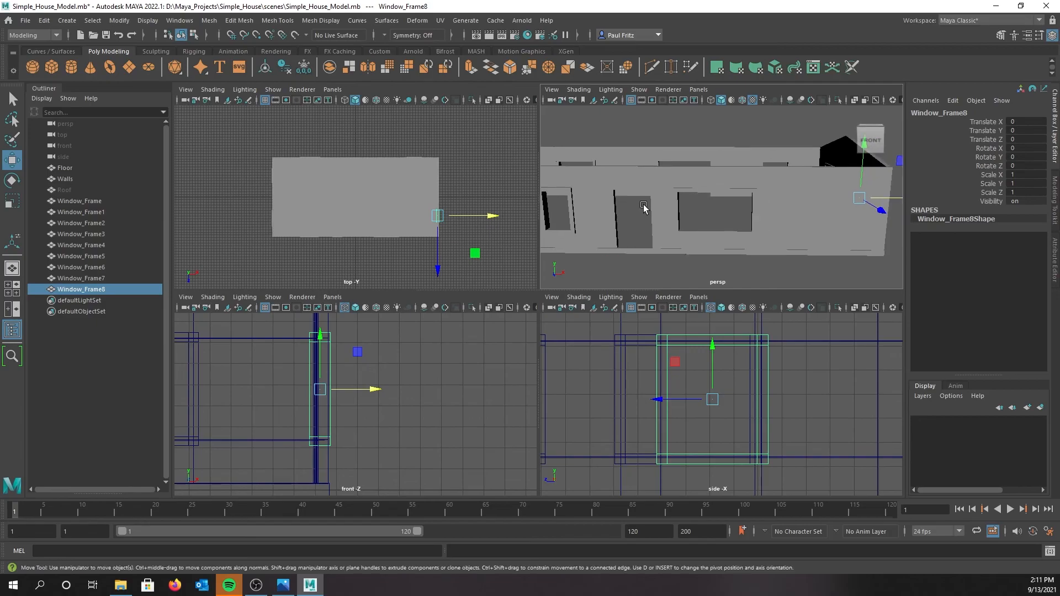
left_click_drag(637, 182, 701, 171, "alt")
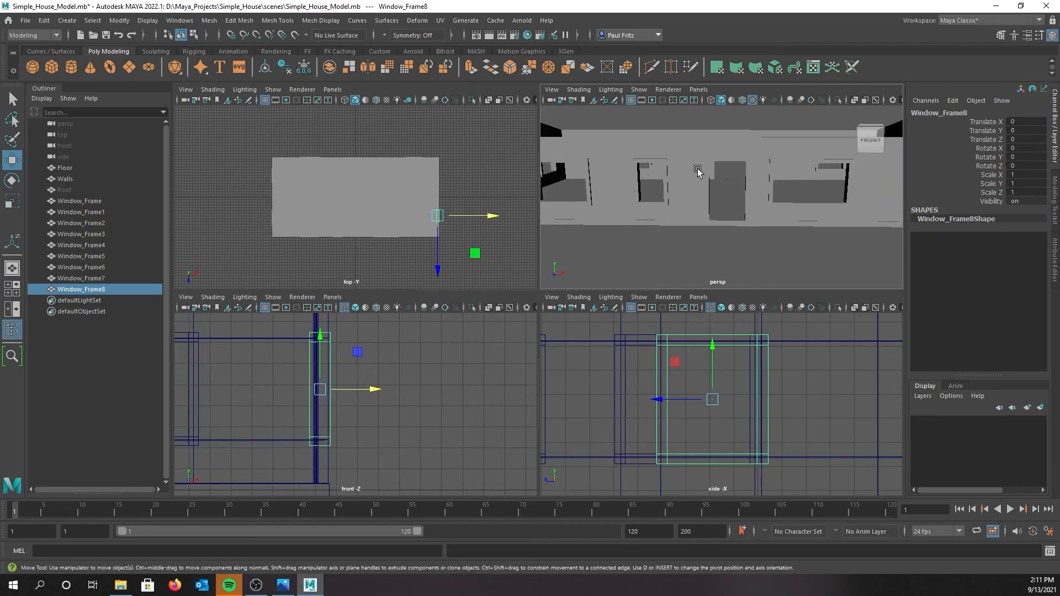
left_click(665, 186)
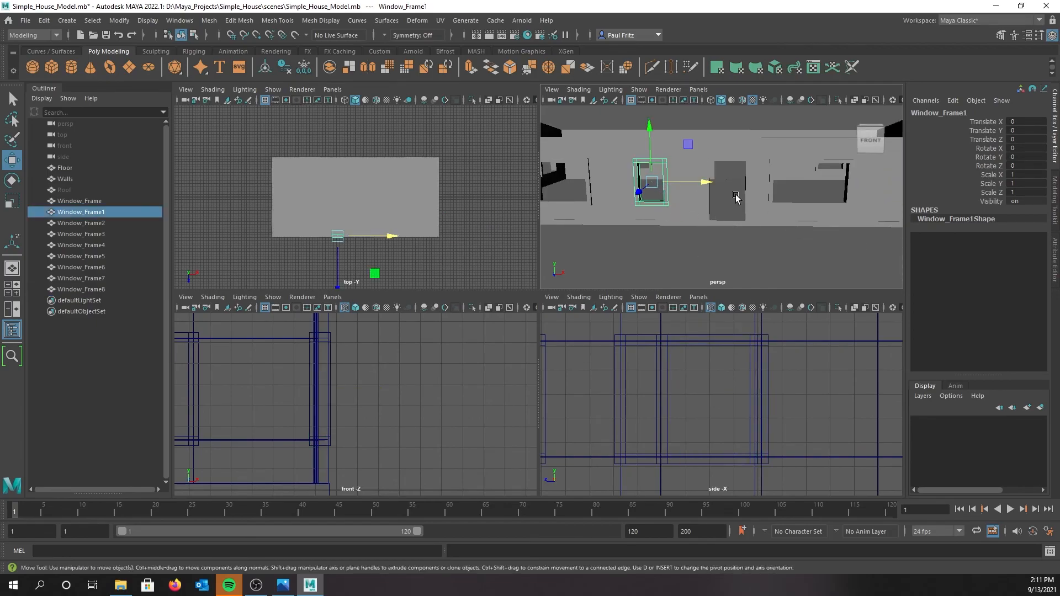
scroll(655, 224, "down", 3)
left_click_drag(684, 225, 655, 232, "alt")
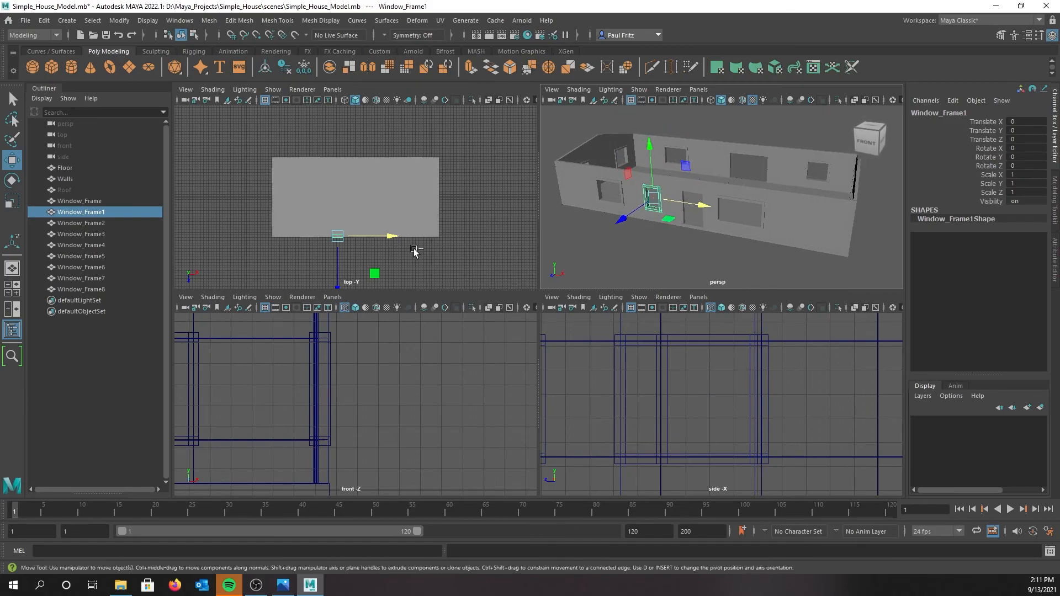
key("ctrl+d")
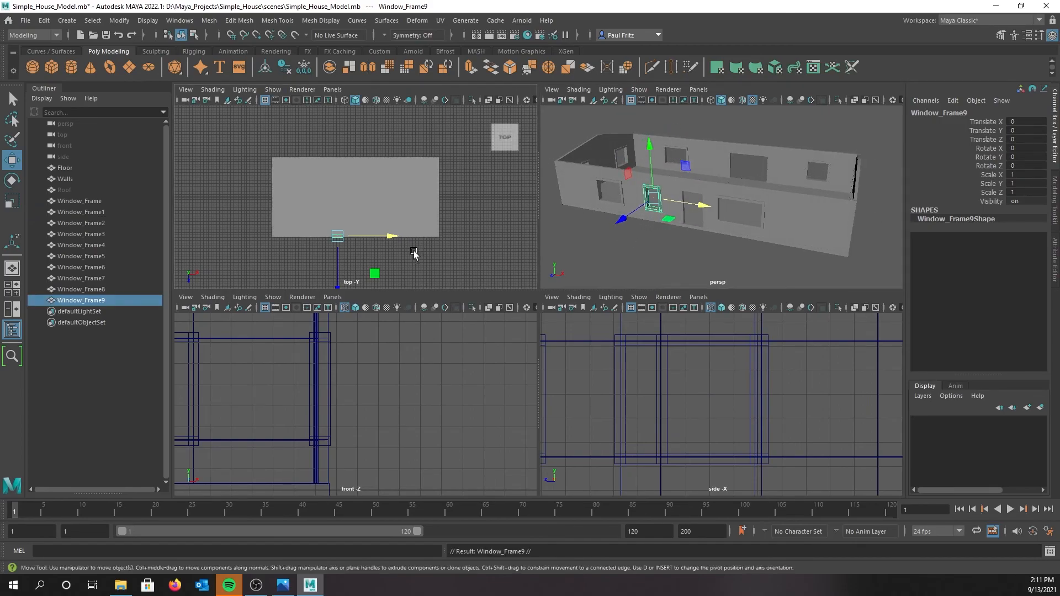
Rename the duplicated frame as Door_Frame.
double_click(87, 301)
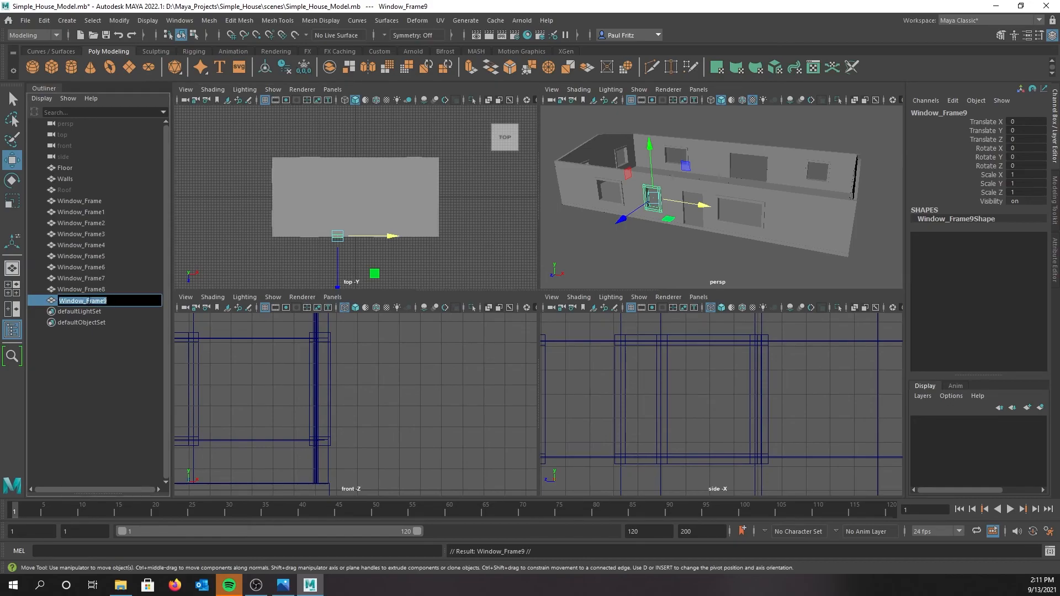
left_click(110, 301)
key("Return")
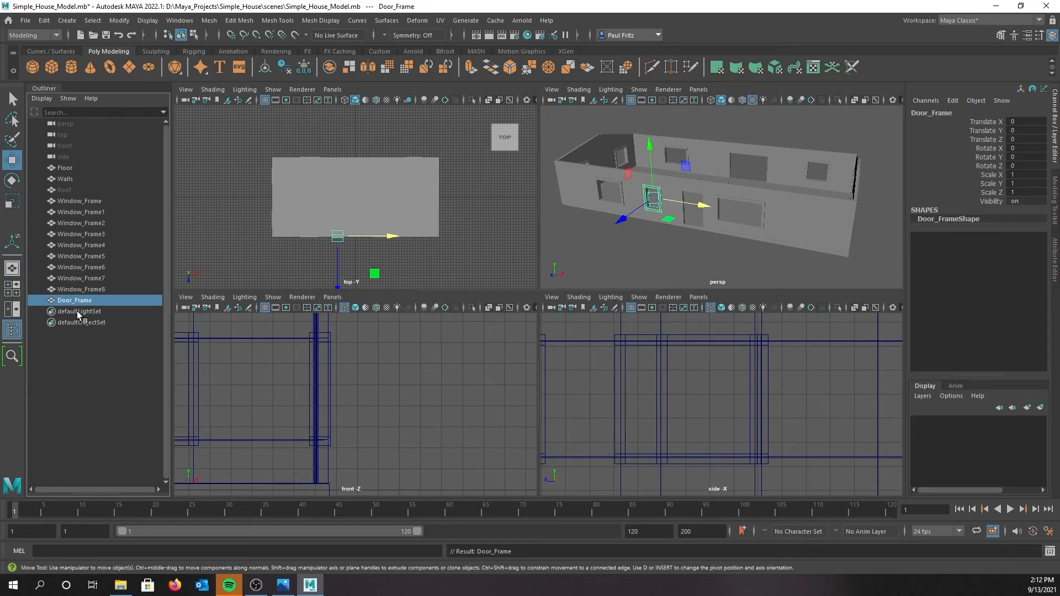
Move Door_Frame along X into the front doorway opening, to a Translate X of about 8.718.
left_click_drag(701, 206, 742, 212)
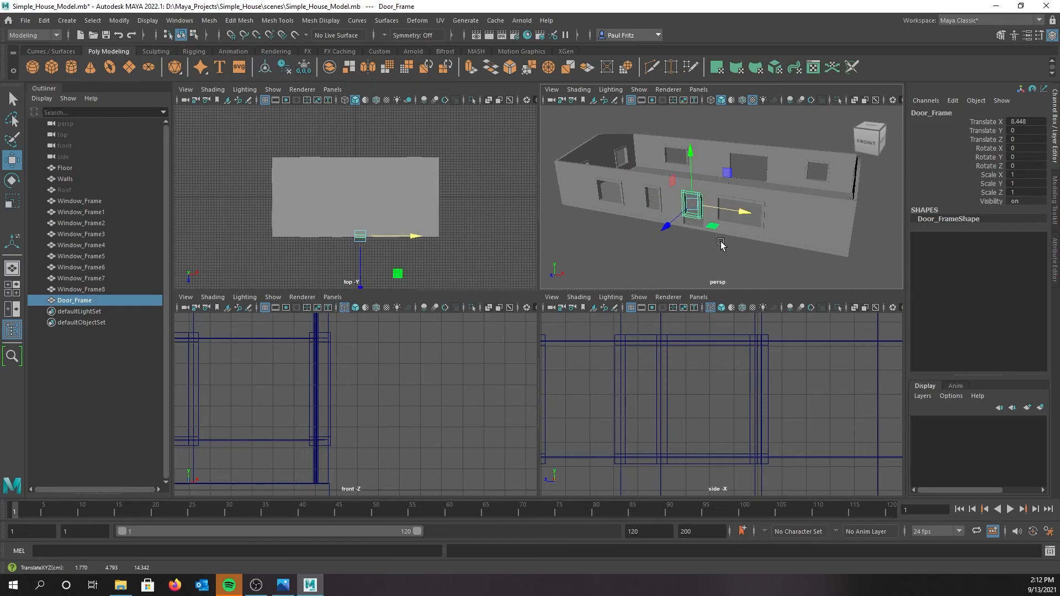
mouse_move(629, 270)
left_mouse_down("alt")
mouse_move(703, 248)
mouse_move(620, 271)
left_mouse_up("alt")
scroll(608, 265, "up", 5)
middle_click_drag(595, 243, 708, 159, "alt")
left_click_drag(675, 180, 654, 193, "alt")
left_click_drag(696, 221, 728, 206, "alt")
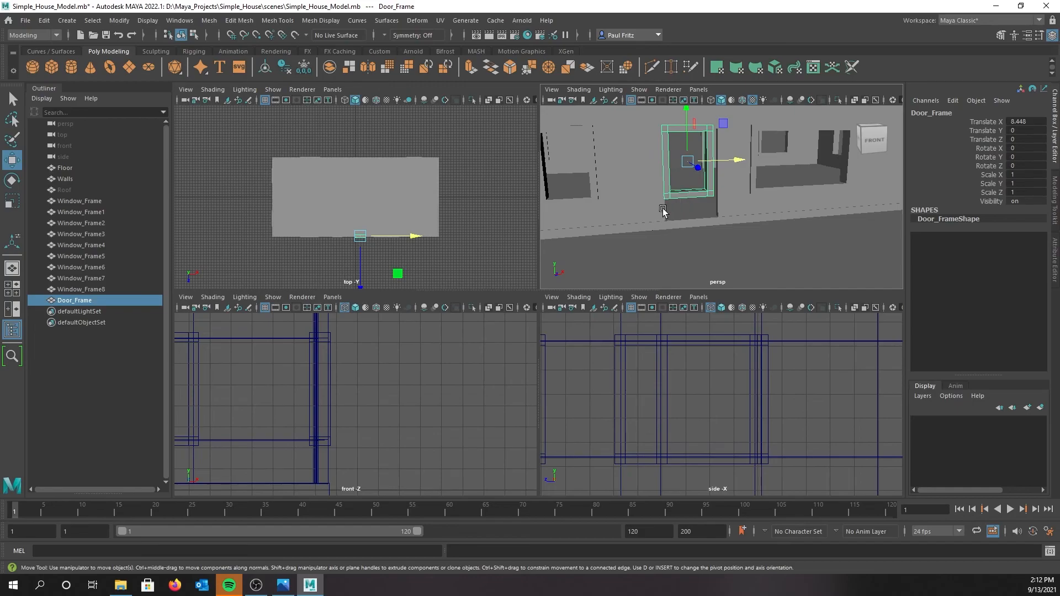
left_click_drag(737, 160, 741, 161)
Examine Door_Frame against the doorway's top, side and bottom edges in the perspective and front views.
left_click_drag(755, 229, 738, 229, "alt")
scroll(685, 223, "up", 3)
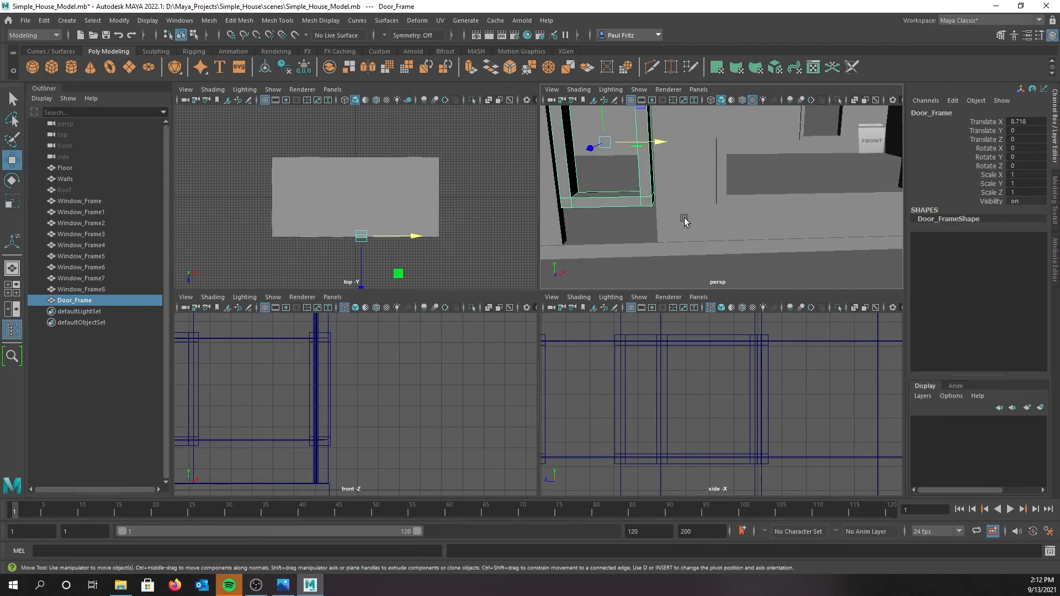
middle_click_drag(674, 174, 705, 237, "alt")
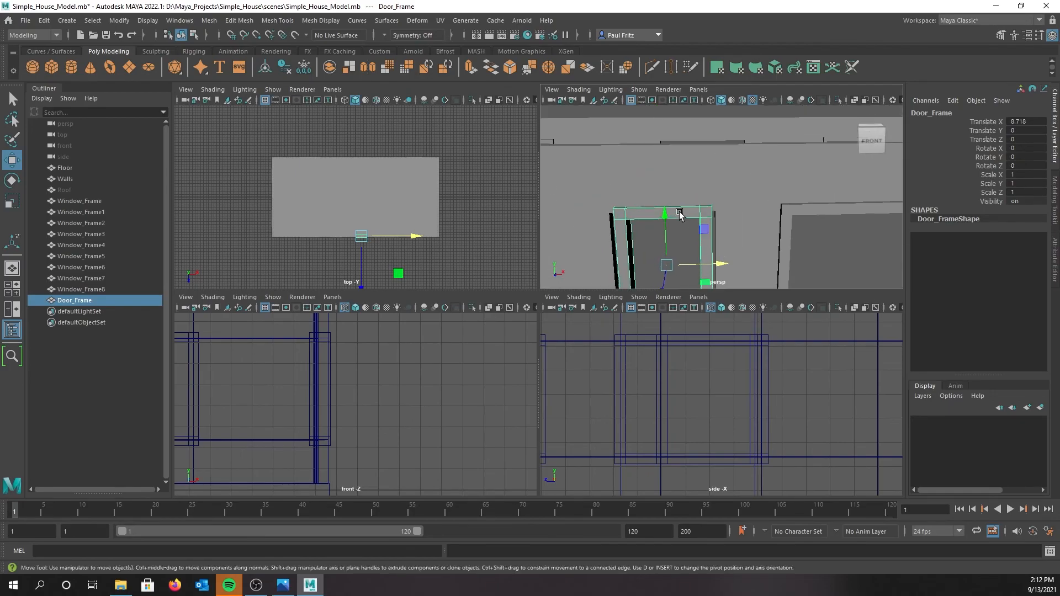
left_click_drag(756, 219, 735, 199, "alt")
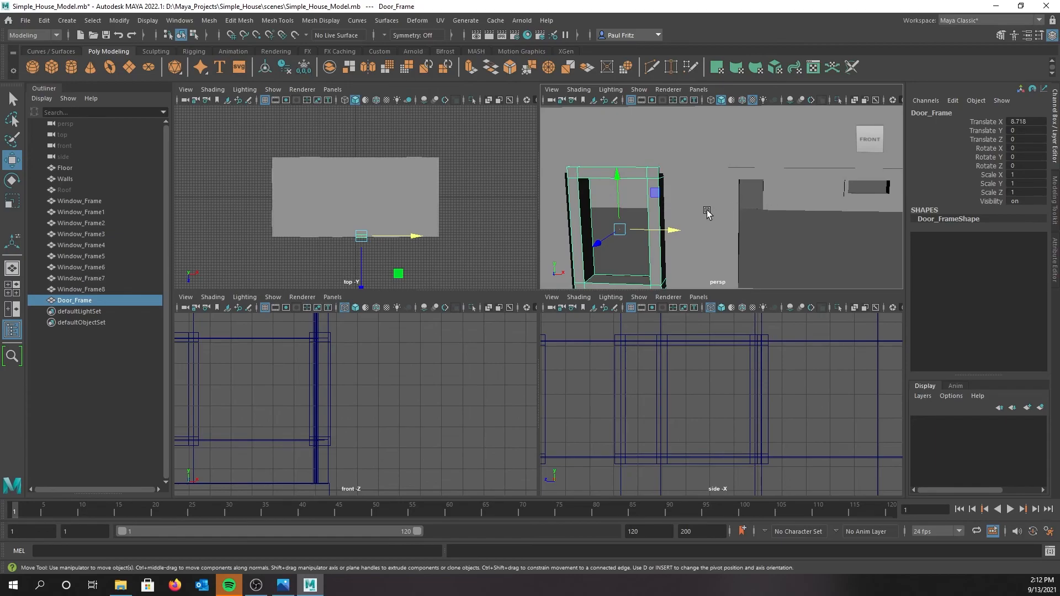
middle_click_drag(705, 210, 728, 188, "alt")
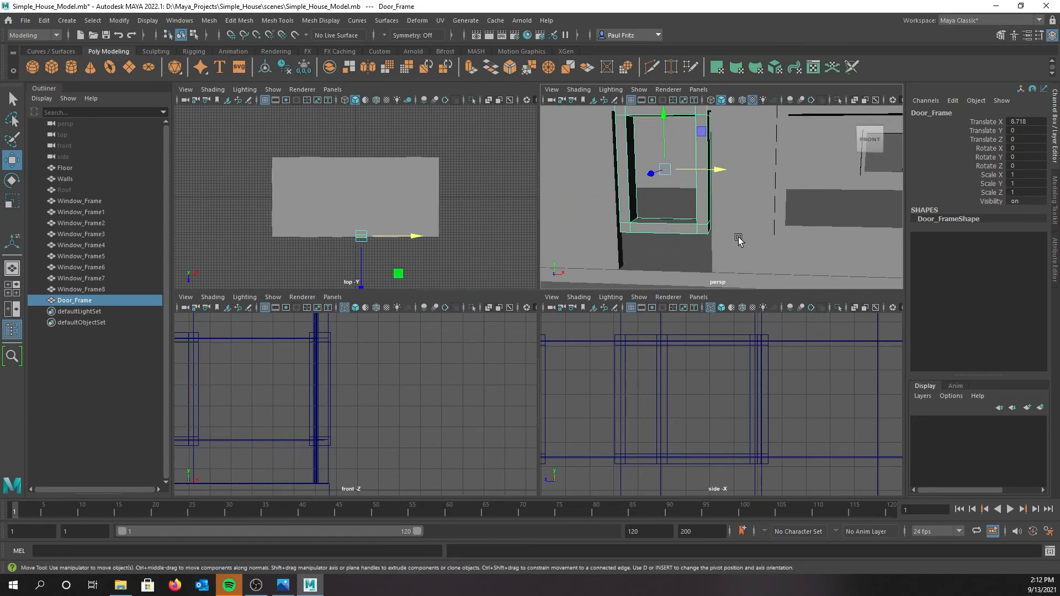
key("f")
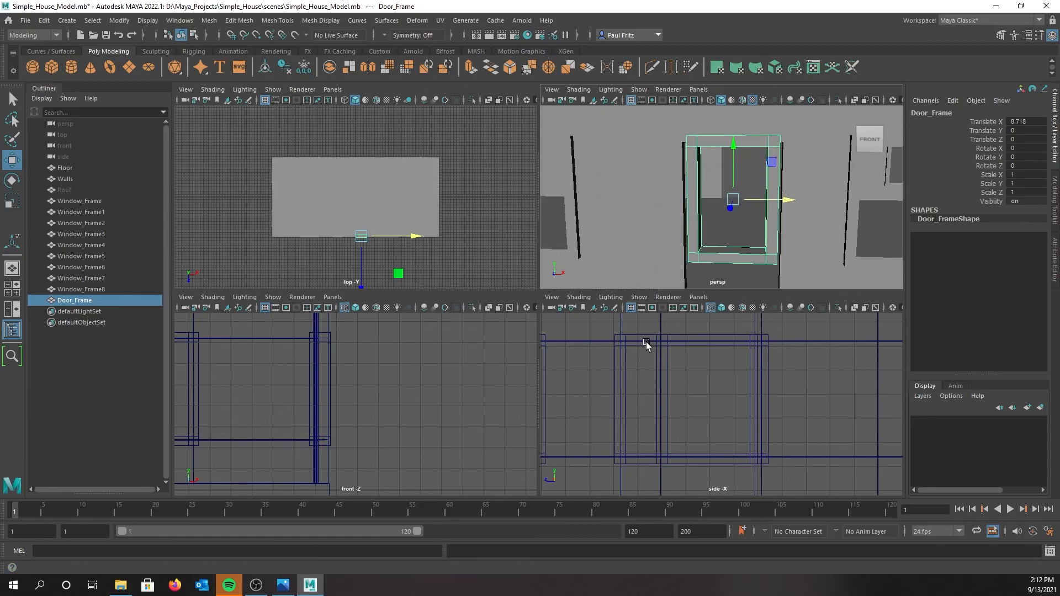
key("f")
scroll(362, 397, "down", 5)
middle_click_drag(328, 394, 459, 399, "alt")
scroll(459, 398, "up", 4)
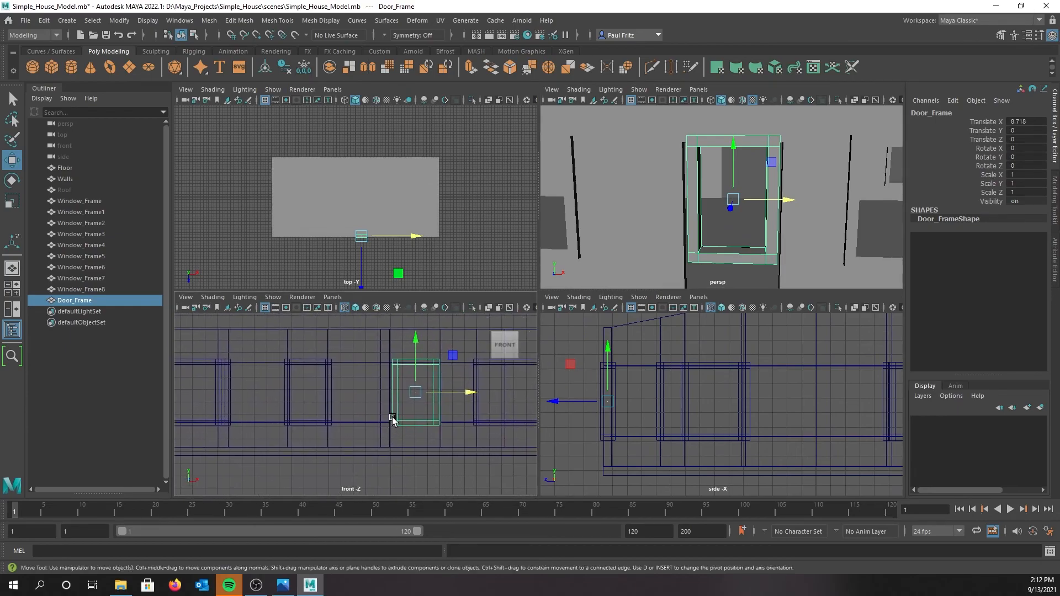
middle_click_drag(387, 418, 352, 414, "alt")
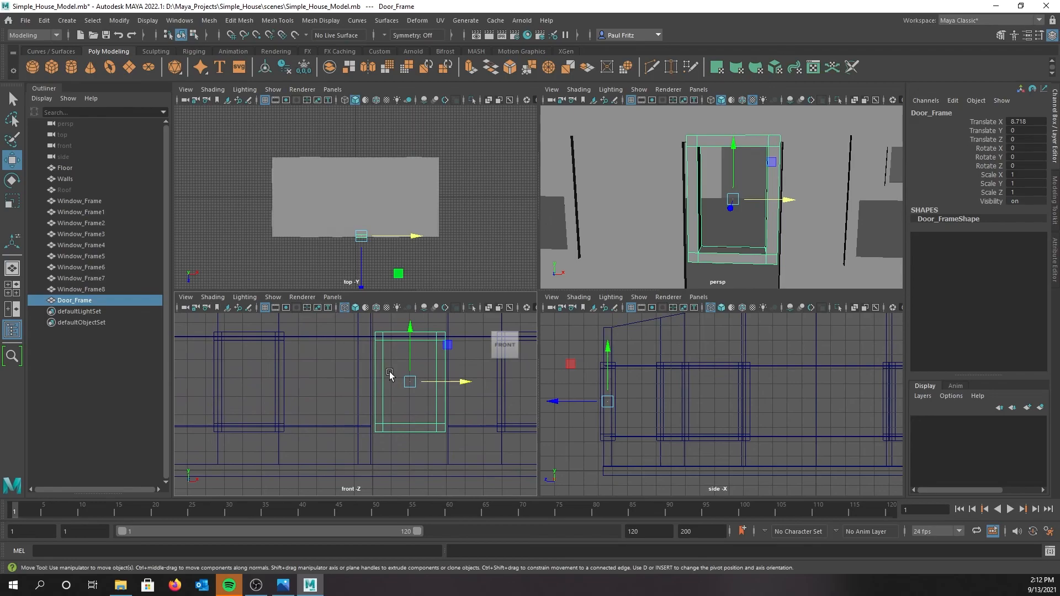
In vertex mode, move Door_Frame's left-side vertices outward to the doorway's left edge, at about X -0.05.
right_click_drag(381, 413, 334, 283)
left_click_drag(363, 319, 401, 453)
scroll(396, 388, "up", 2)
left_click_drag(366, 378, 352, 378)
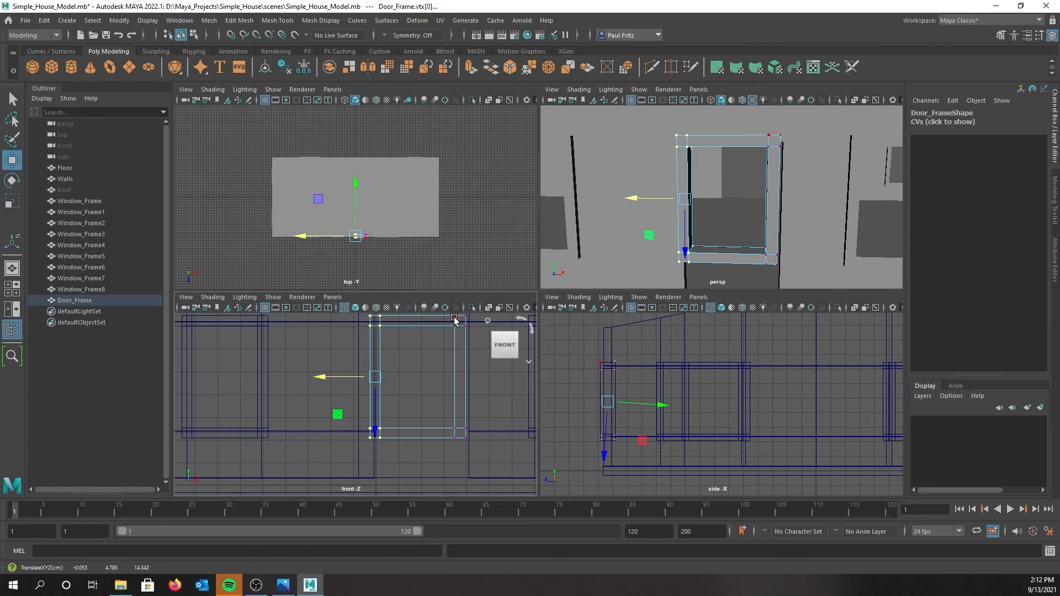
Move Door_Frame's right-side vertices outward to about X 4.19 and its bottom vertices down to about Y 0.19 at the floor.
left_click_drag(491, 454, 435, 324)
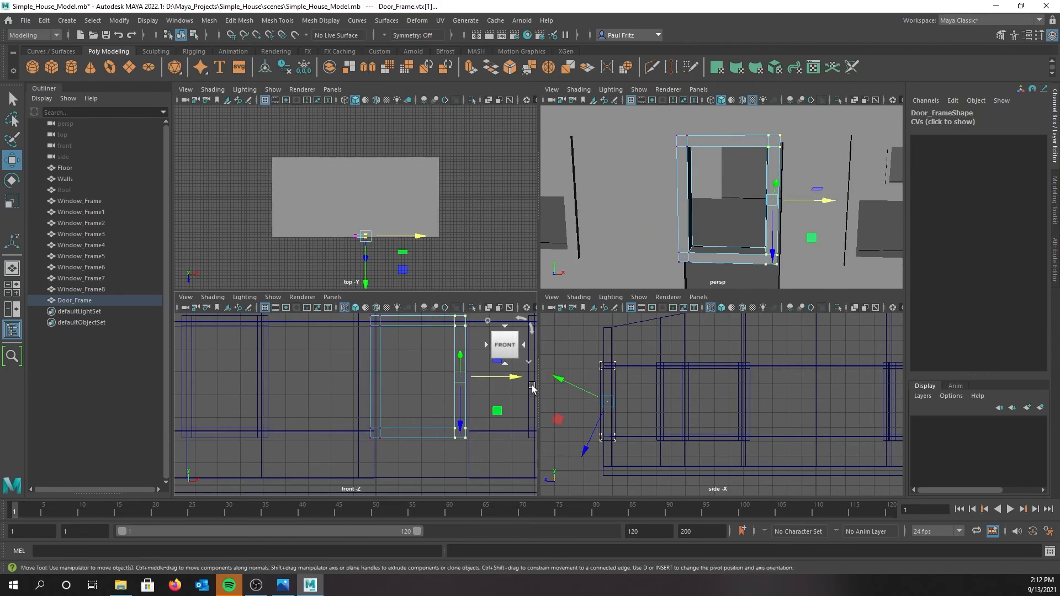
left_click_drag(513, 377, 525, 378)
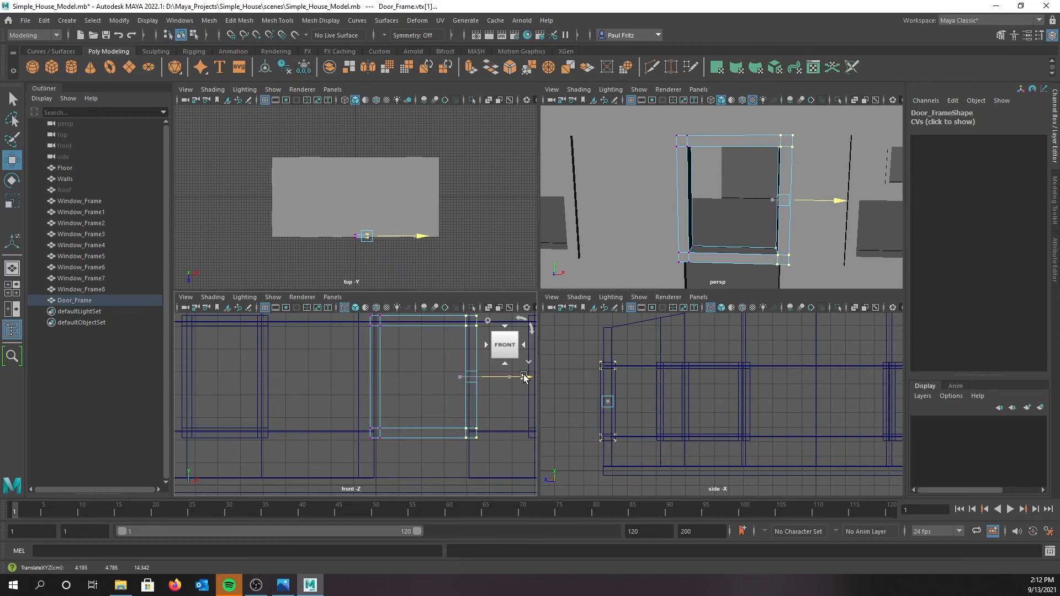
left_click_drag(357, 403, 497, 459)
left_click_drag(426, 462, 427, 504)
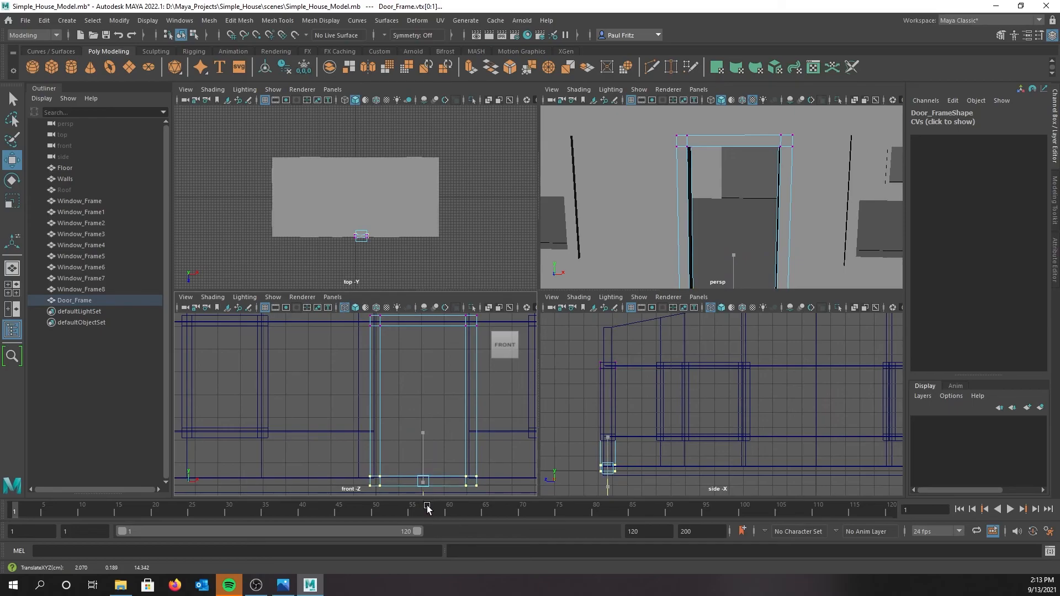
Examine Door_Frame's fit in the doorway from inside and outside, especially where its bottom piece meets the floor.
left_click_drag(634, 199, 593, 170, "alt")
scroll(594, 172, "up", 3)
middle_click_drag(595, 173, 664, 137, "alt")
left_click_drag(663, 137, 712, 166, "alt")
scroll(724, 161, "down", 3)
middle_click_drag(765, 155, 670, 160, "alt")
scroll(670, 160, "up", 3)
left_click_drag(655, 171, 805, 189, "alt")
middle_click_drag(805, 189, 748, 194, "alt")
left_click_drag(748, 194, 784, 189, "alt")
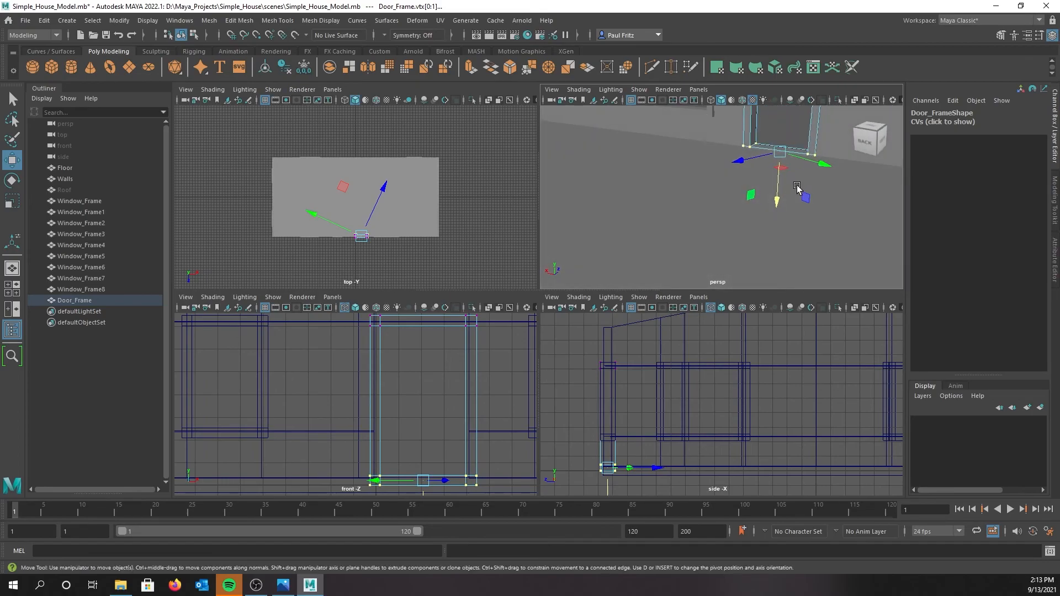
scroll(809, 184, "up", 3)
middle_click_drag(850, 180, 755, 293, "alt")
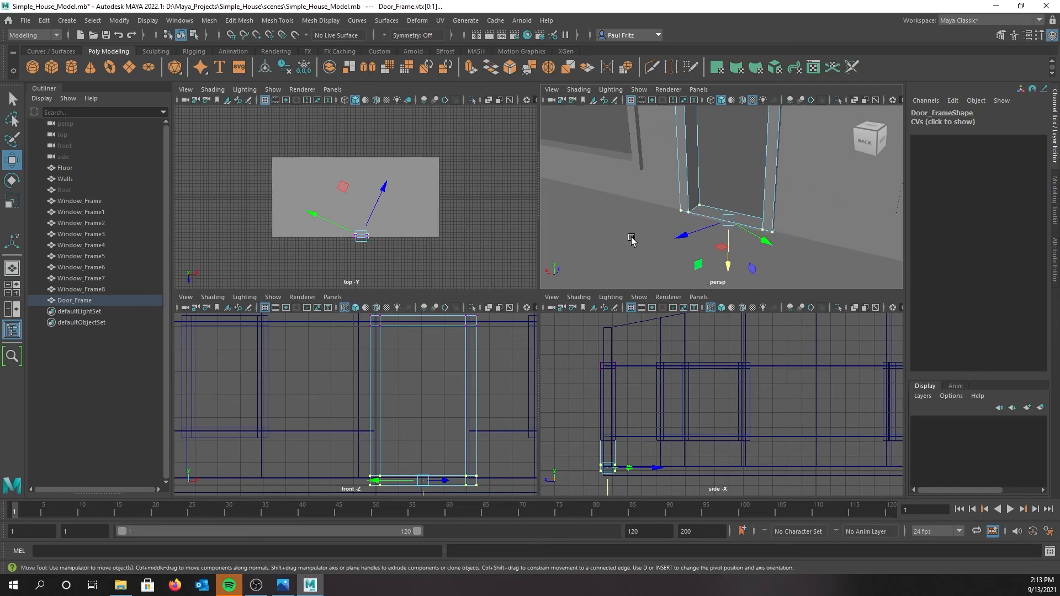
left_click_drag(658, 227, 599, 227, "alt")
left_click_drag(675, 202, 658, 184, "alt")
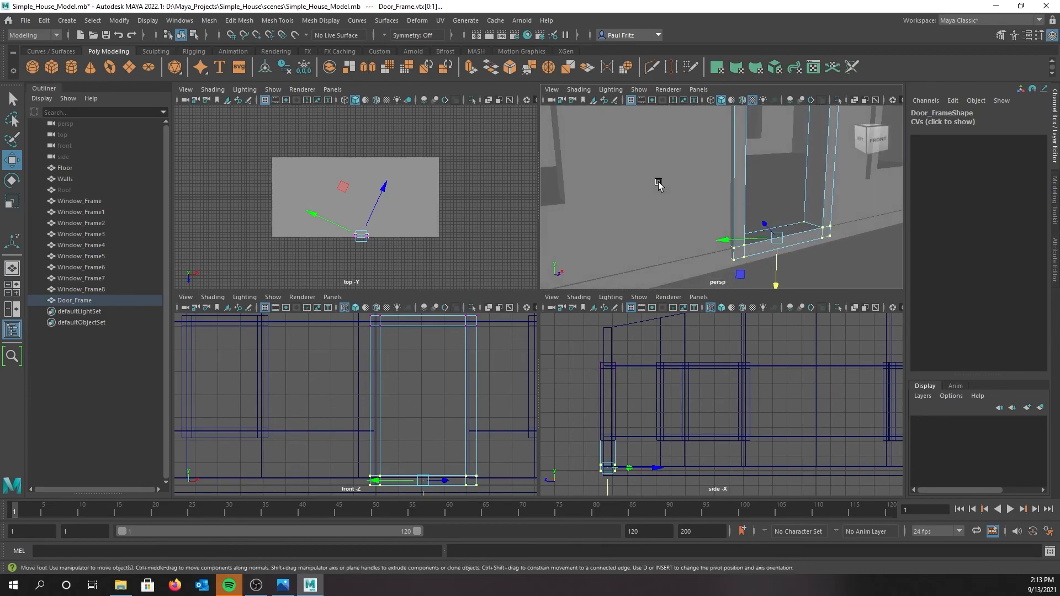
left_click_drag(706, 210, 674, 197, "alt")
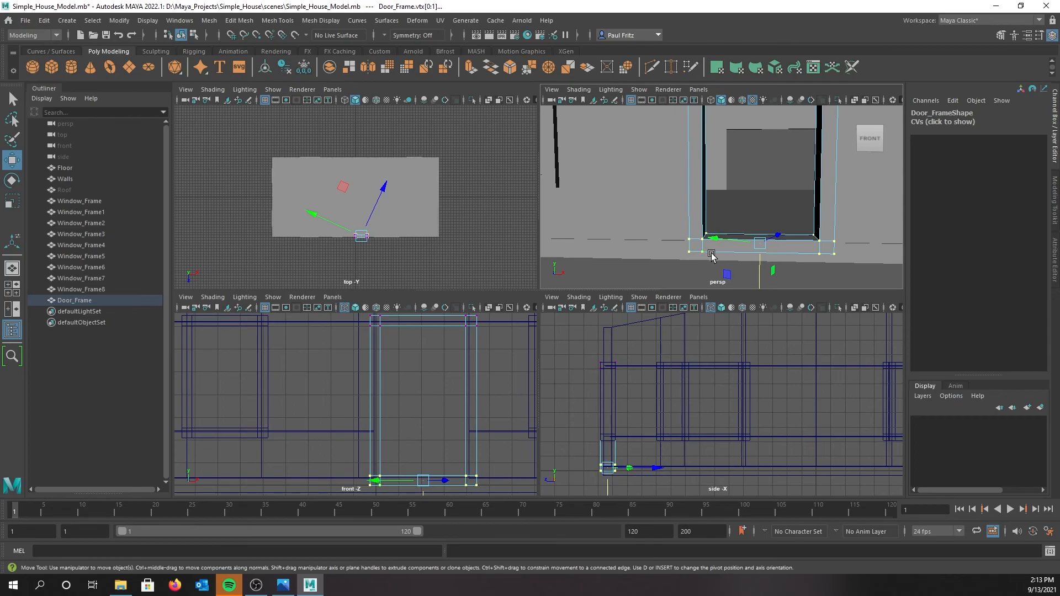
left_click_drag(675, 250, 644, 242, "alt")
scroll(644, 242, "down", 3)
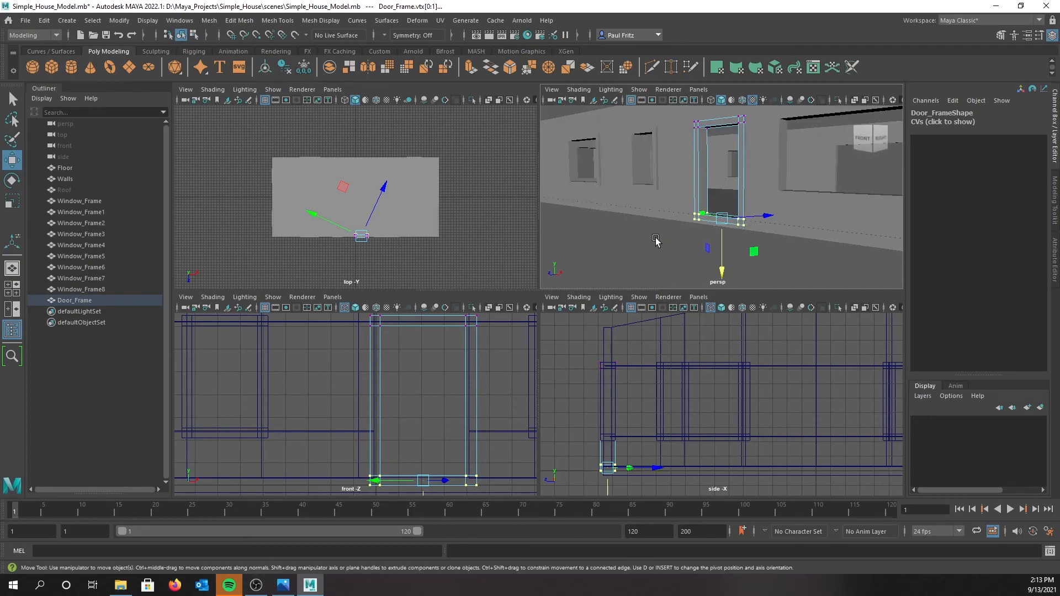
scroll(656, 239, "up", 3)
left_click_drag(645, 242, 705, 264, "alt")
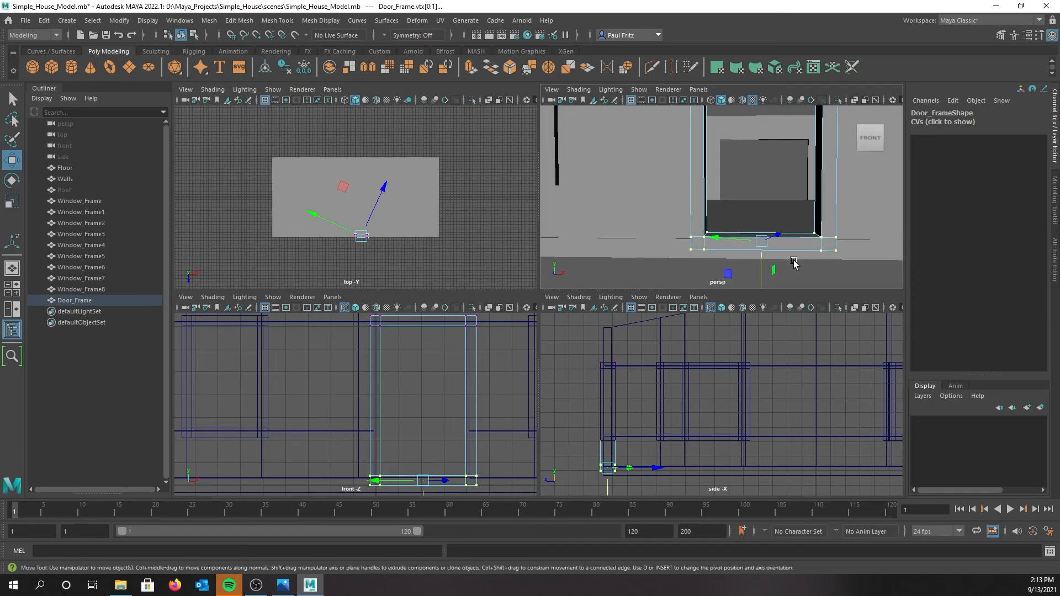
scroll(810, 255, "down", 3)
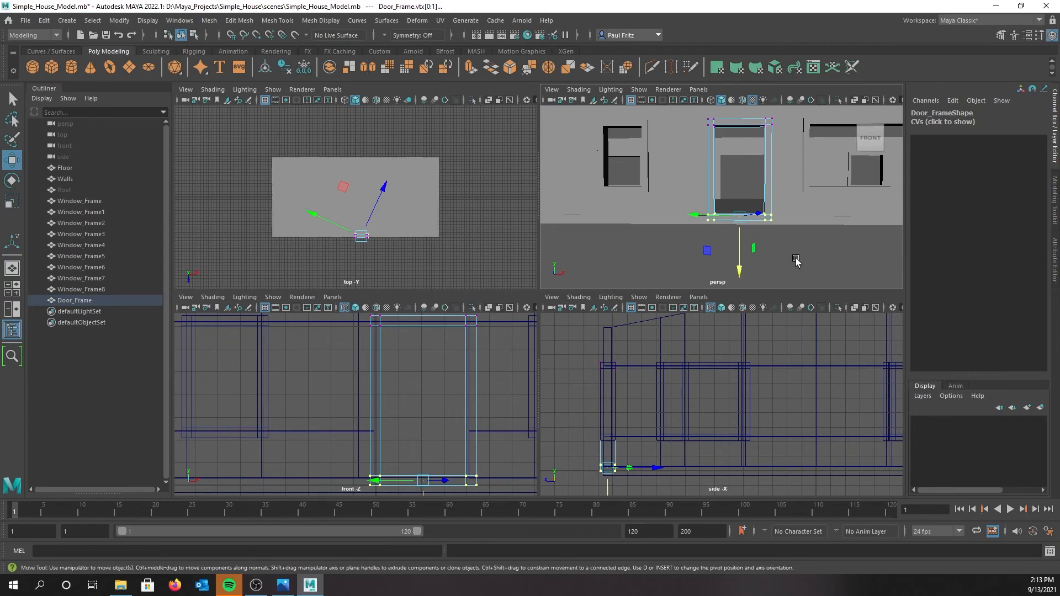
left_click_drag(789, 245, 725, 259, "alt")
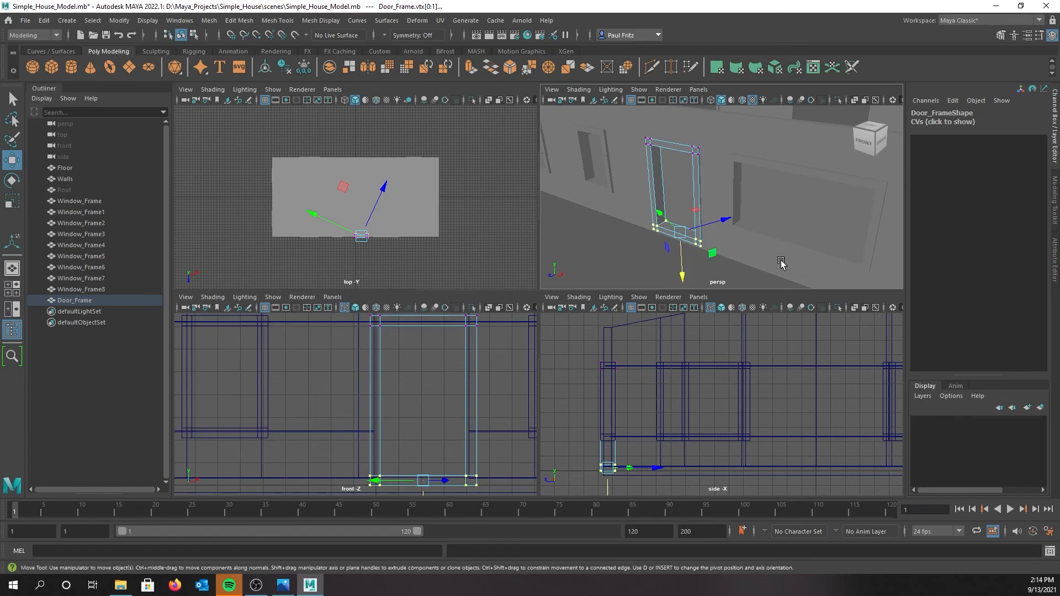
Duplicate the Door_Frame object in the front wall.
left_click_drag(782, 263, 759, 262, "alt")
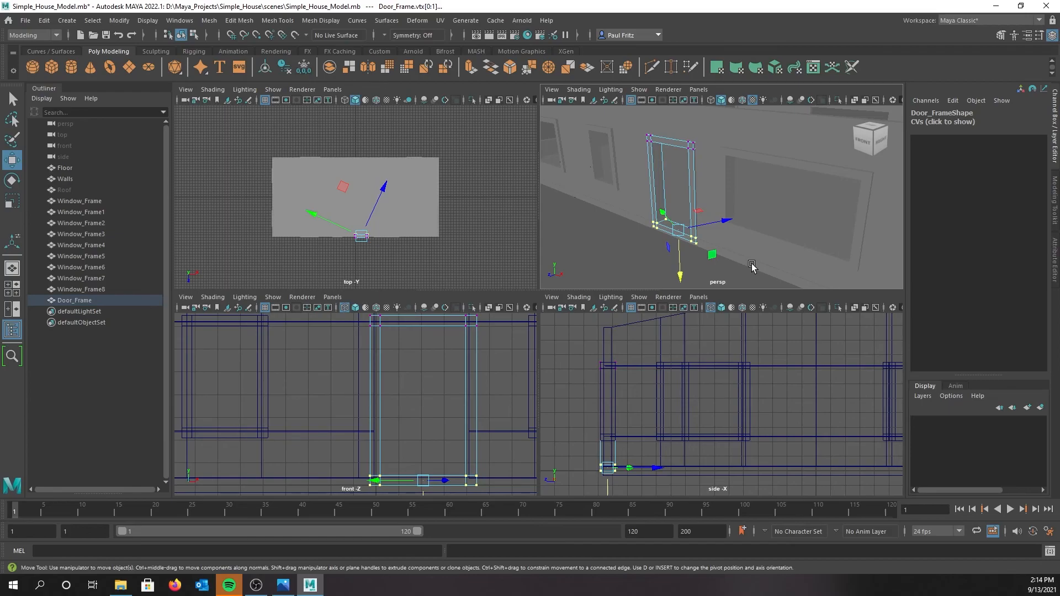
scroll(752, 265, "down", 3)
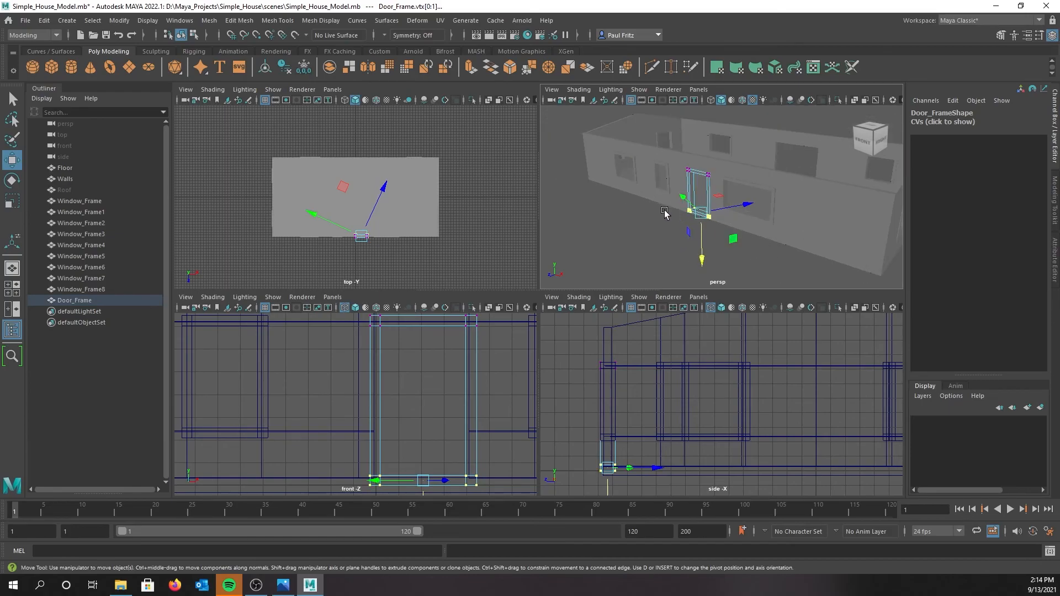
left_click_drag(711, 209, 658, 217, "alt")
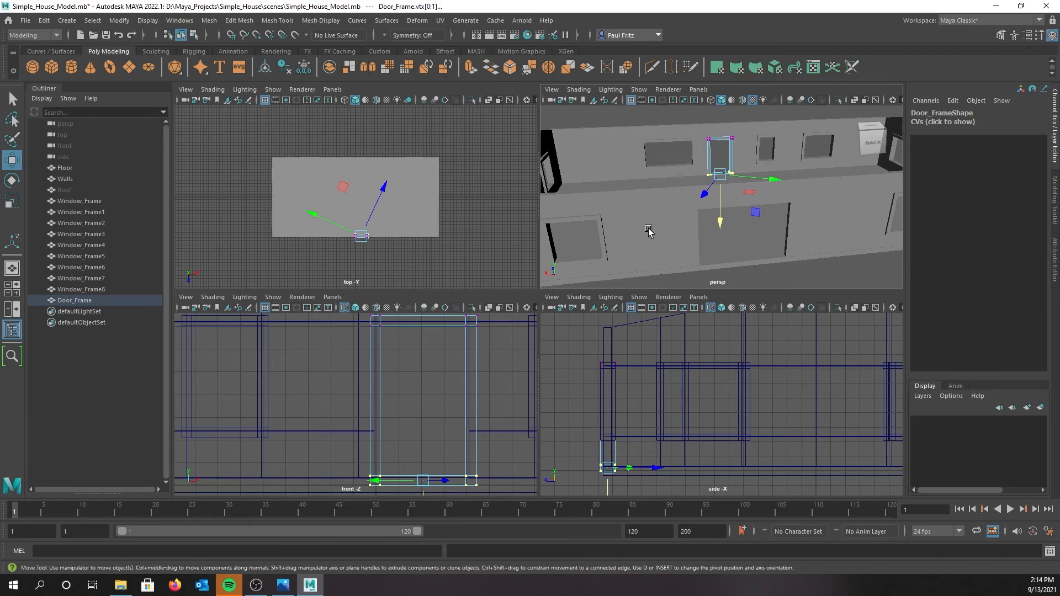
left_click(600, 234)
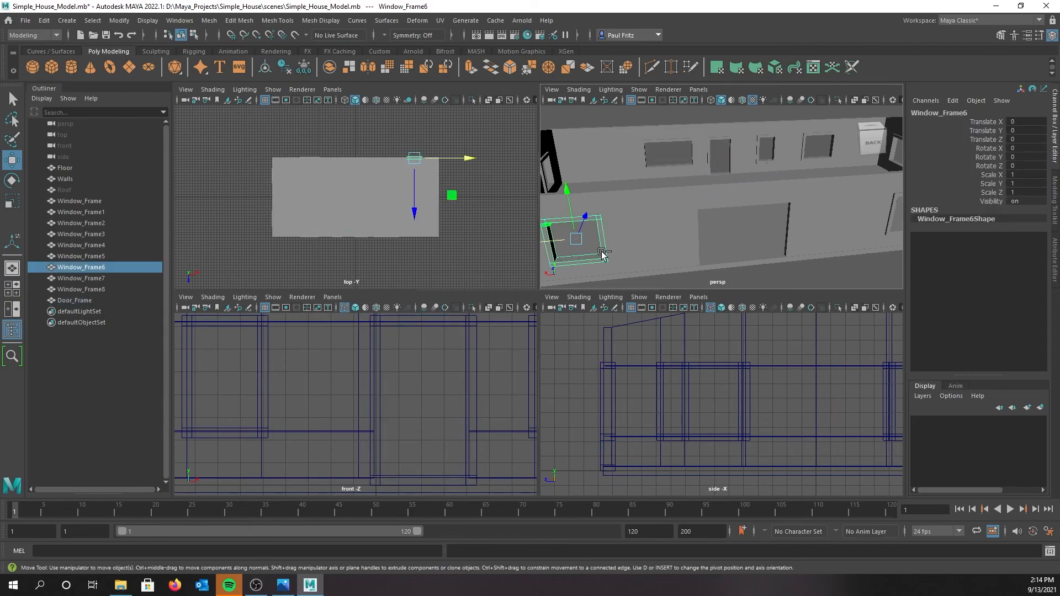
left_click(715, 143)
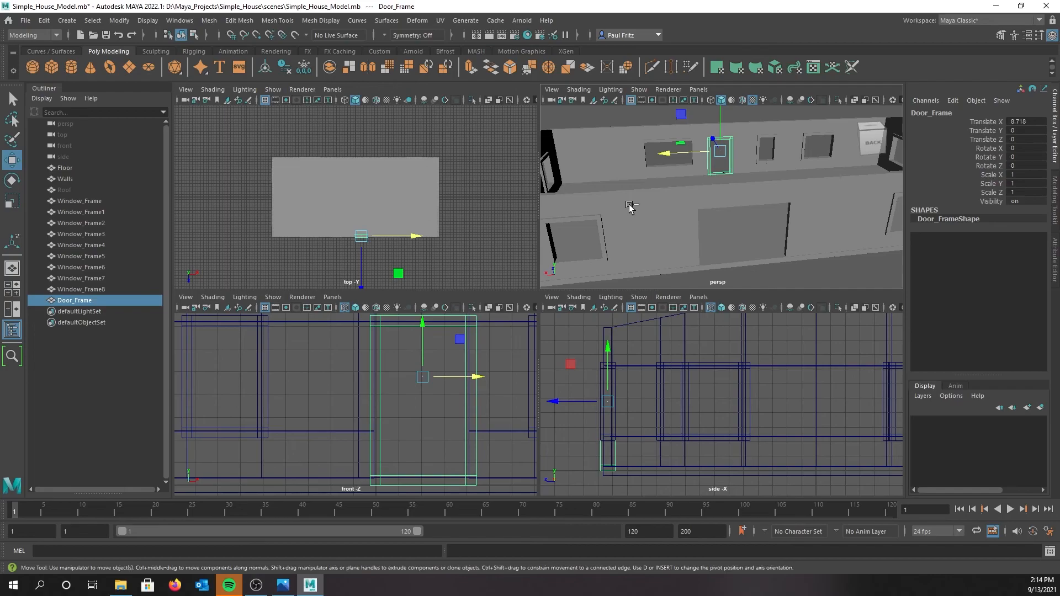
key("ctrl+d")
Move the duplicated door frame along Z into the opposite back wall, at a Translate Z of about -28.654.
left_click_drag(642, 200, 706, 209, "alt")
left_click_drag(568, 138, 727, 197)
scroll(698, 359, "down", 3)
middle_click_drag(767, 384, 495, 356, "alt")
scroll(706, 402, "up", 3)
middle_click_drag(707, 402, 727, 445, "alt")
left_click_drag(621, 401, 625, 403)
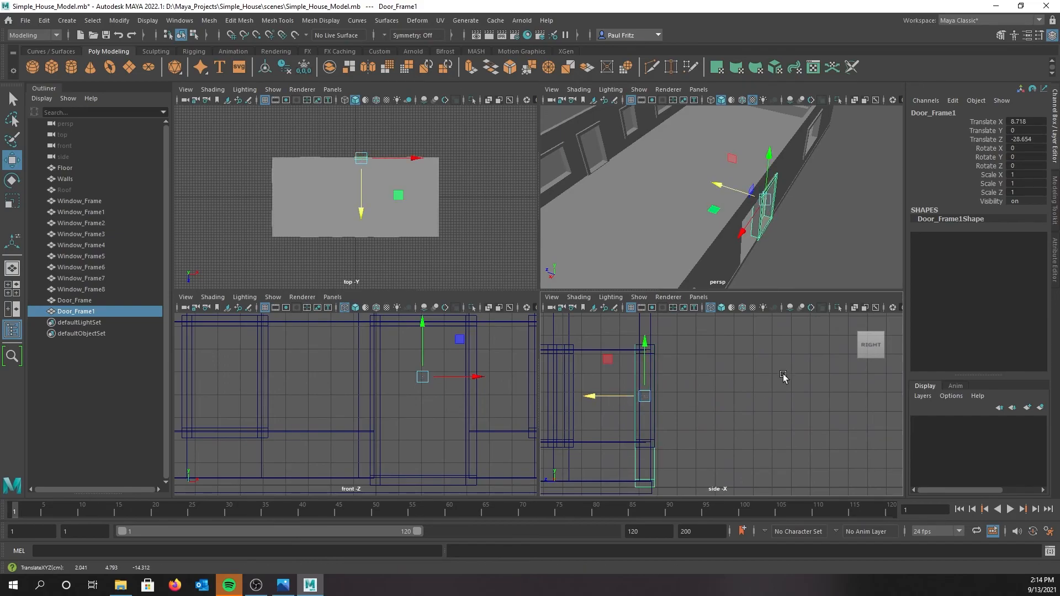
Move the vertices on one side of Door_Frame1 along X to the near vertical edge of the back wall's door opening.
left_click_drag(783, 251, 718, 251, "alt")
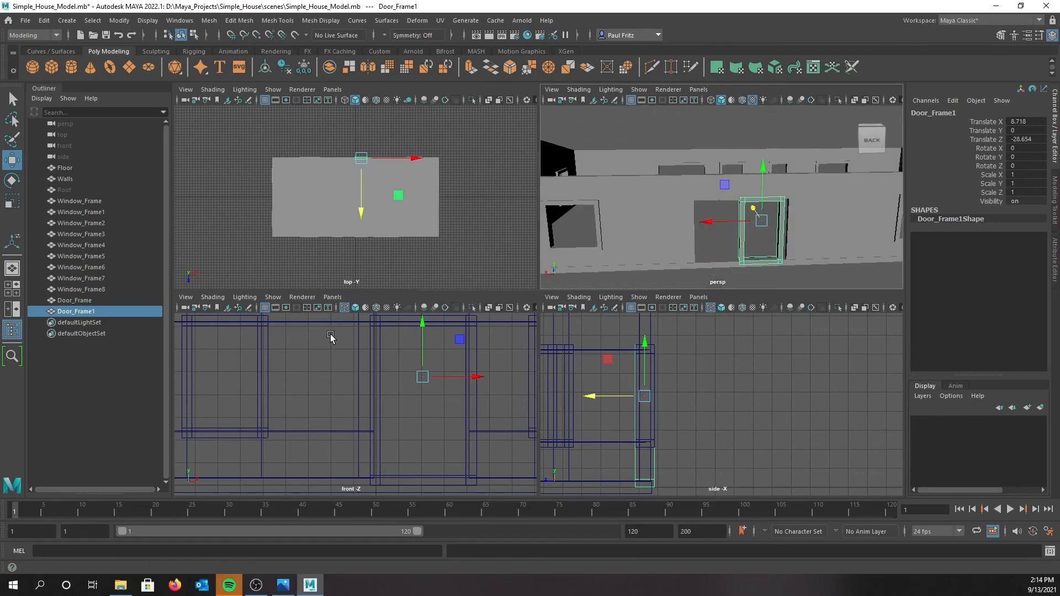
scroll(384, 367, "down", 3)
middle_click_drag(444, 362, 449, 386, "alt")
scroll(379, 390, "up", 5)
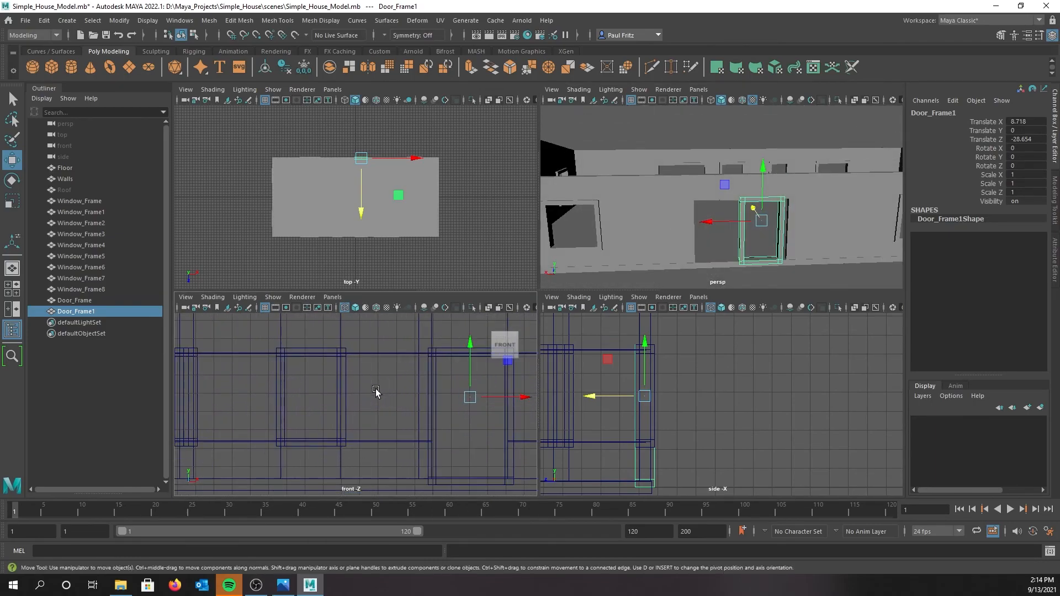
middle_click_drag(401, 391, 352, 380, "alt")
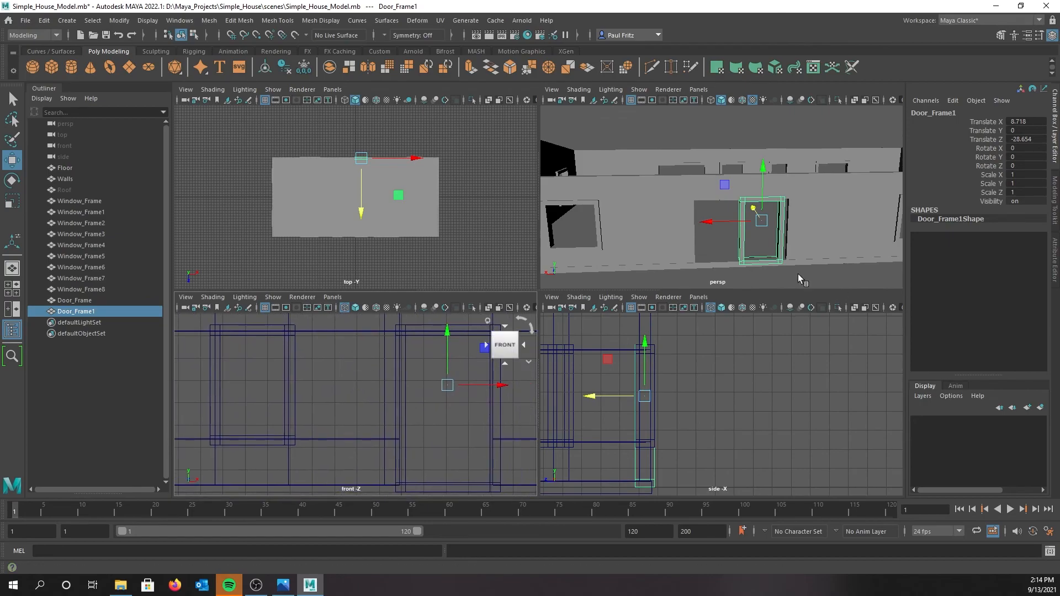
left_click_drag(782, 226, 776, 237, "alt")
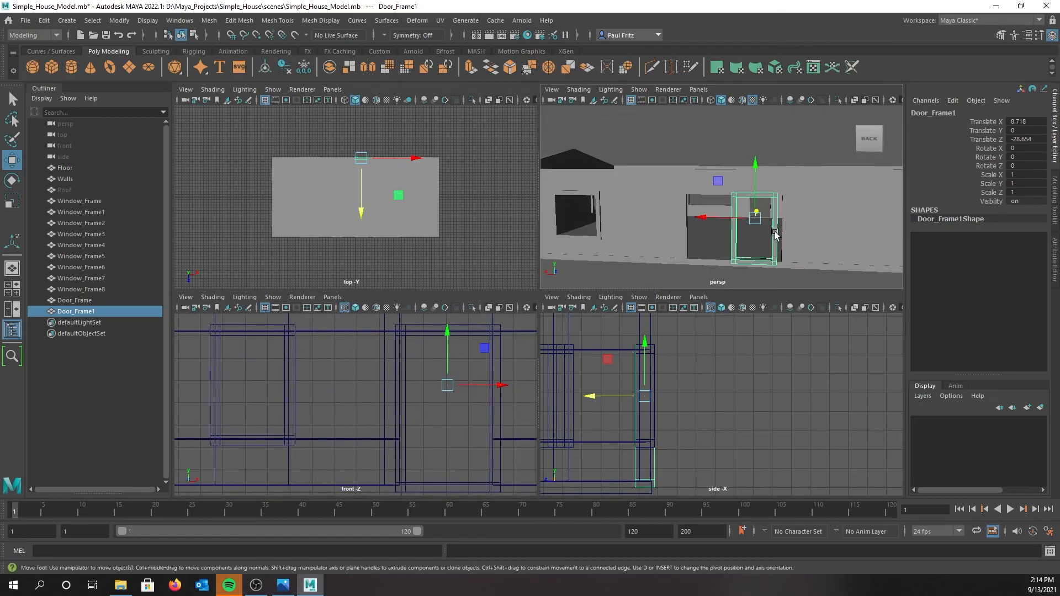
right_click(776, 236)
left_click(723, 232)
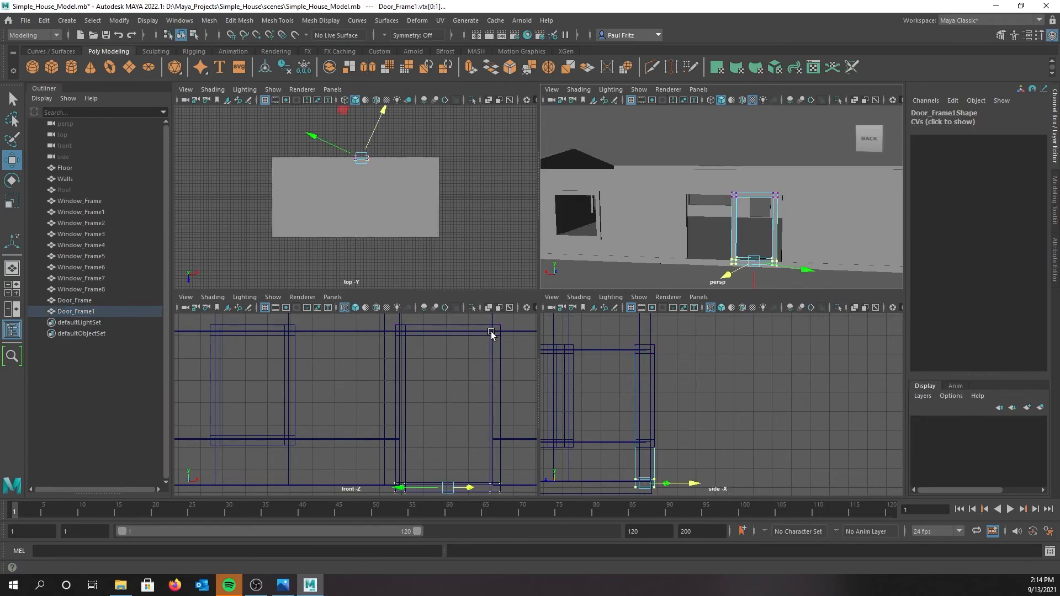
left_click_drag(764, 184, 786, 273)
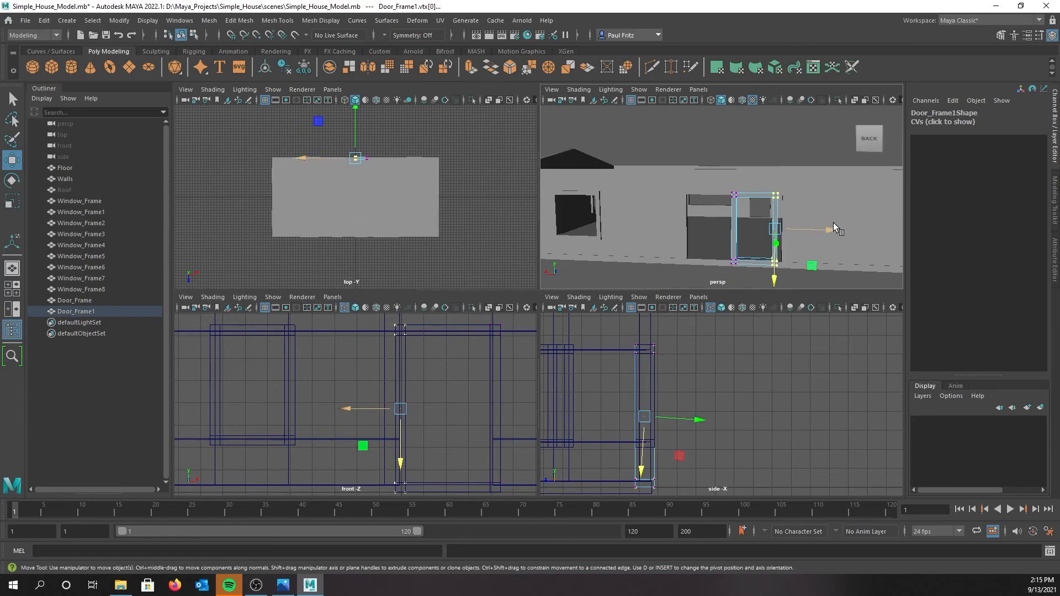
left_click_drag(831, 232, 837, 229)
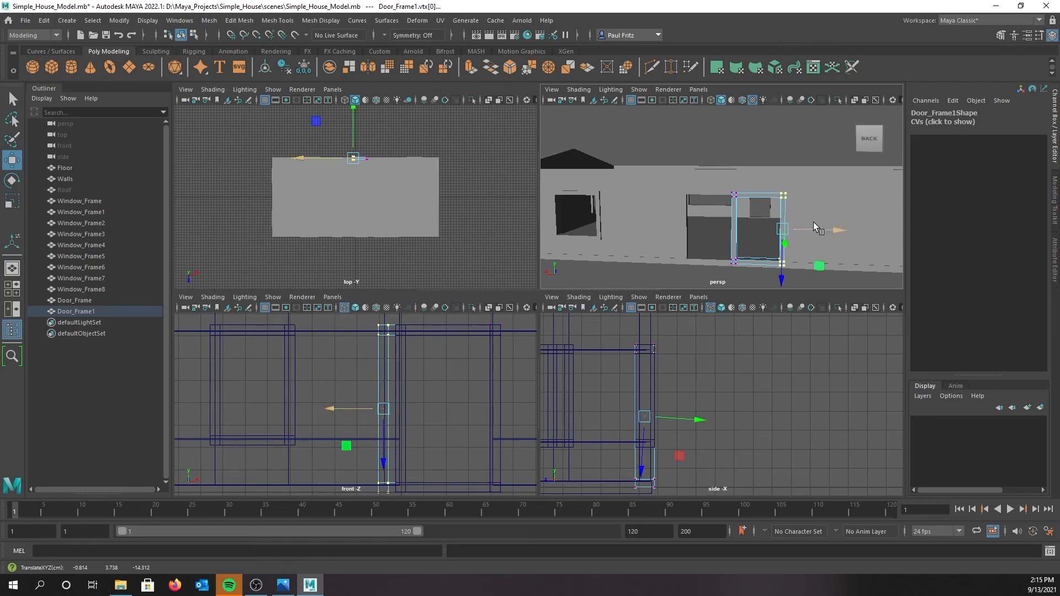
Move the vertices on the other side of Door_Frame1 outward along X to span the wide back door opening.
left_click_drag(724, 191, 740, 260)
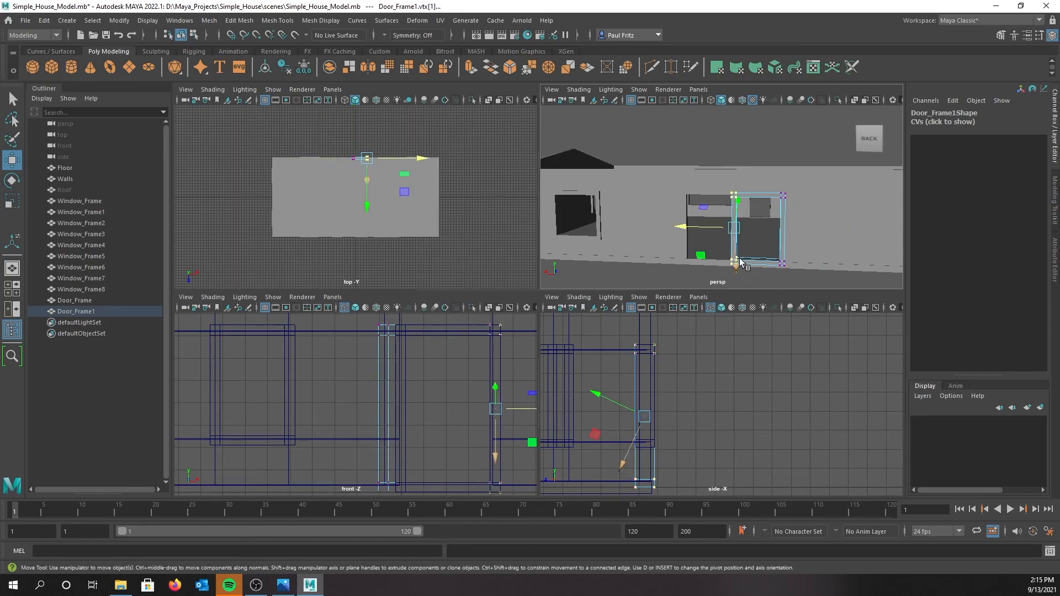
left_click_drag(694, 229, 648, 225)
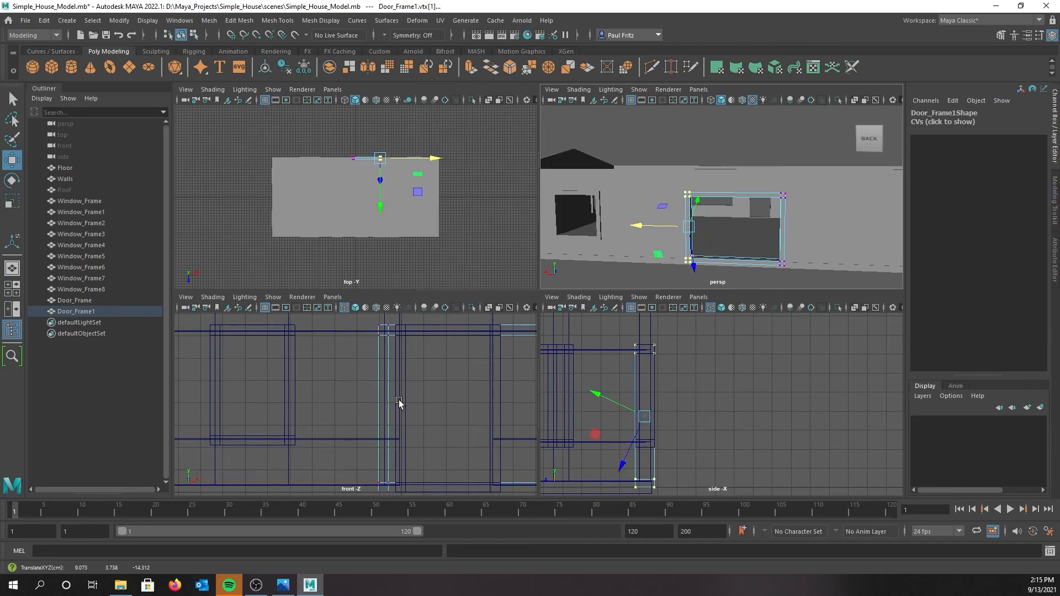
middle_click_drag(450, 389, 300, 392, "alt")
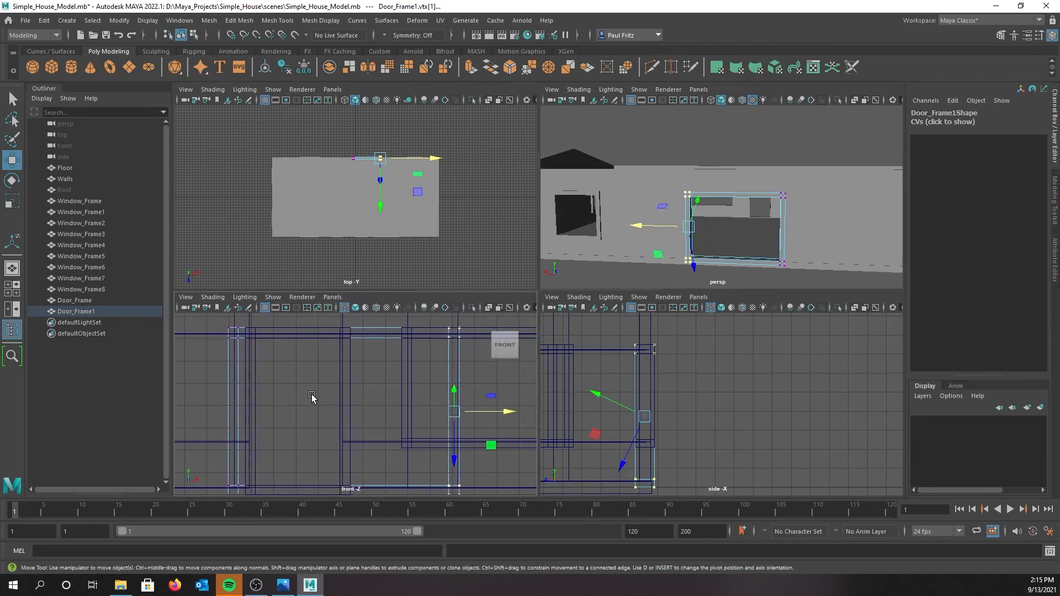
left_click_drag(649, 226, 645, 232)
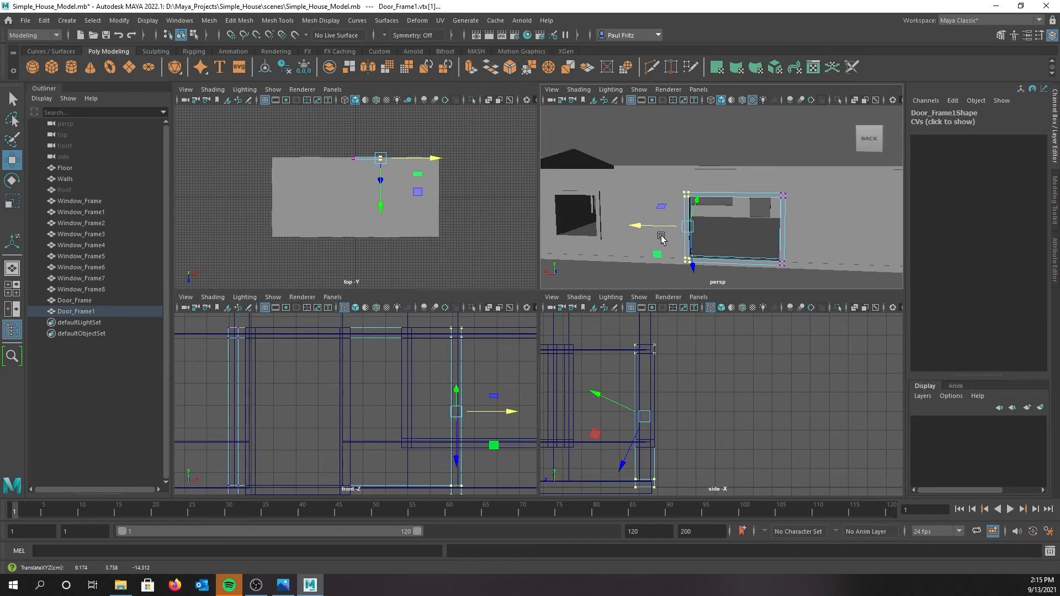
Examine the widened back door frame and the front wall's openings from several angles.
left_click_drag(779, 265, 760, 216, "alt")
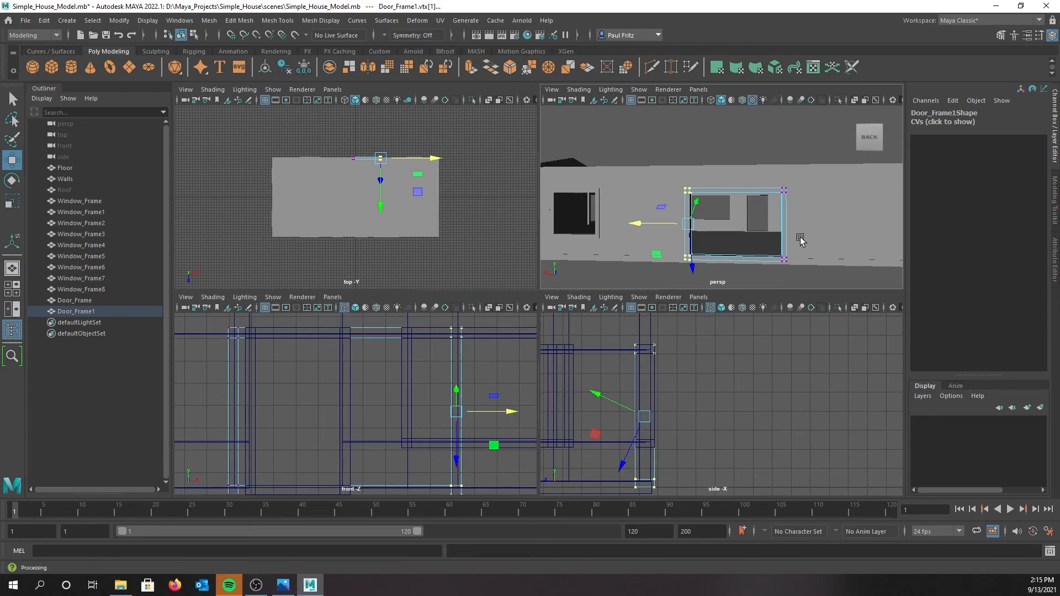
left_click_drag(742, 205, 769, 212, "alt")
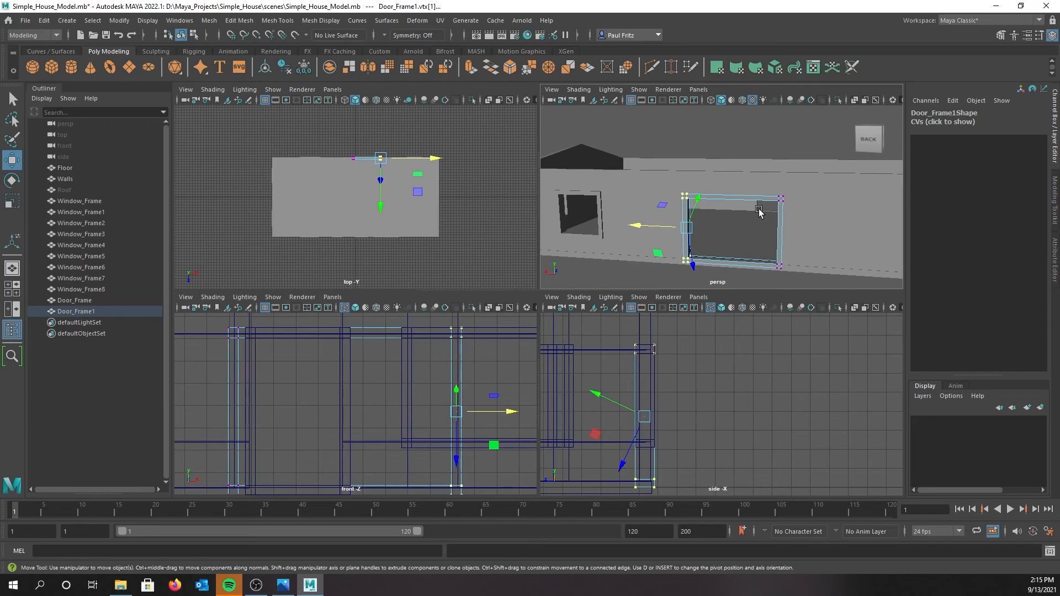
scroll(712, 197, "down", 3)
left_click_drag(647, 190, 654, 207, "alt")
left_click_drag(773, 178, 678, 185, "alt")
left_click_drag(812, 223, 702, 196, "alt")
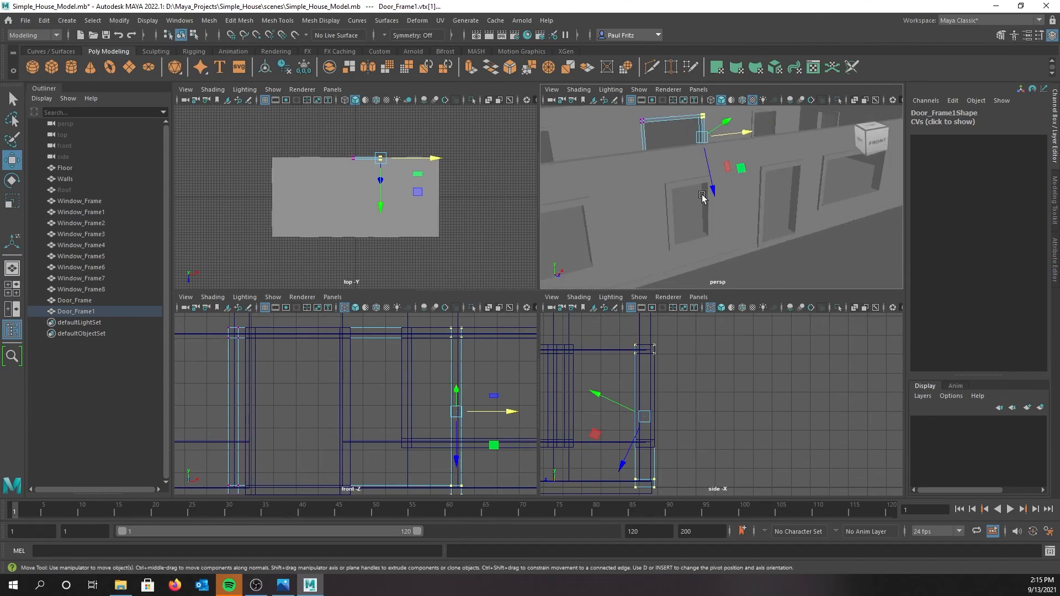
scroll(714, 221, "down", 2)
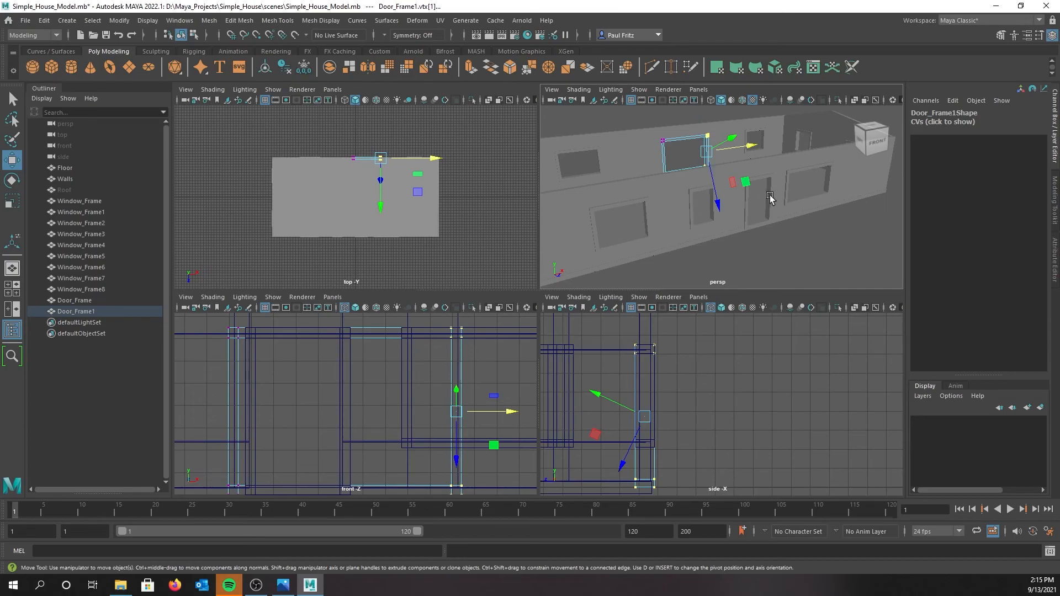
left_click_drag(775, 186, 734, 191, "alt")
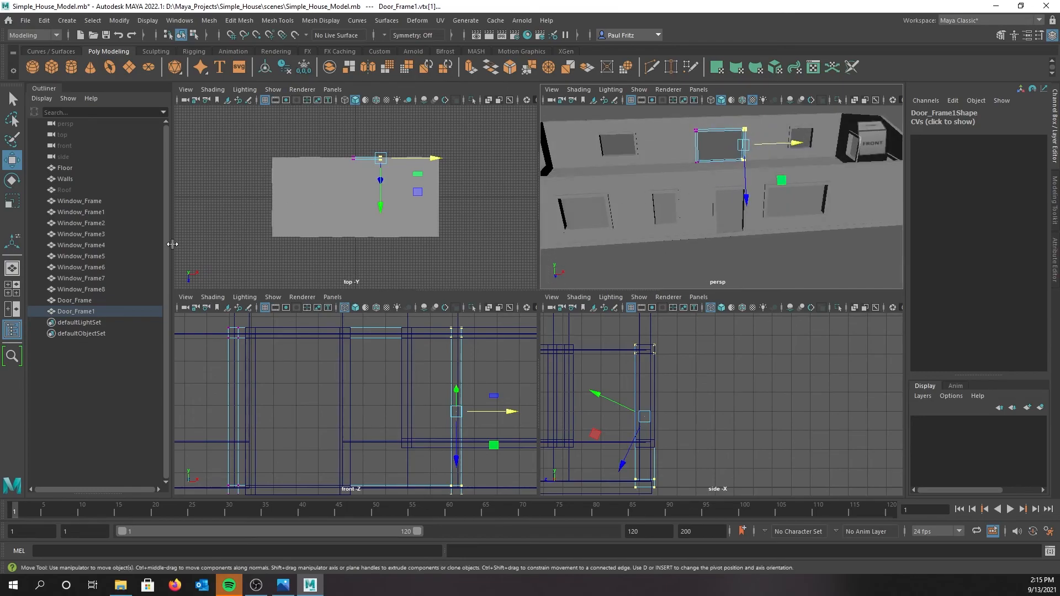
Delete the construction history of both Door_Frame and Door_Frame1.
left_click(74, 300)
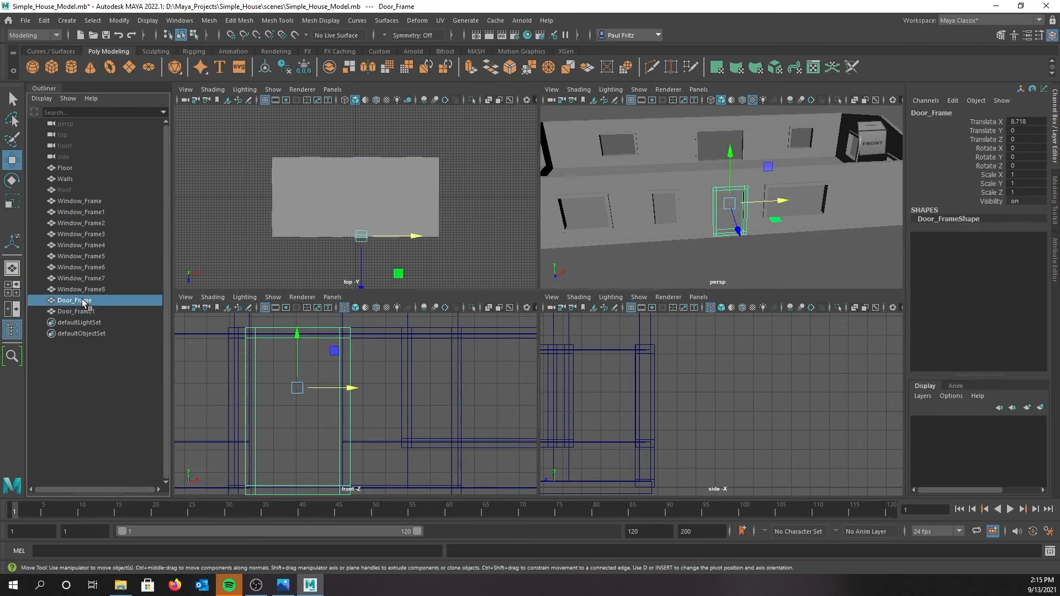
left_click(81, 312, "shift")
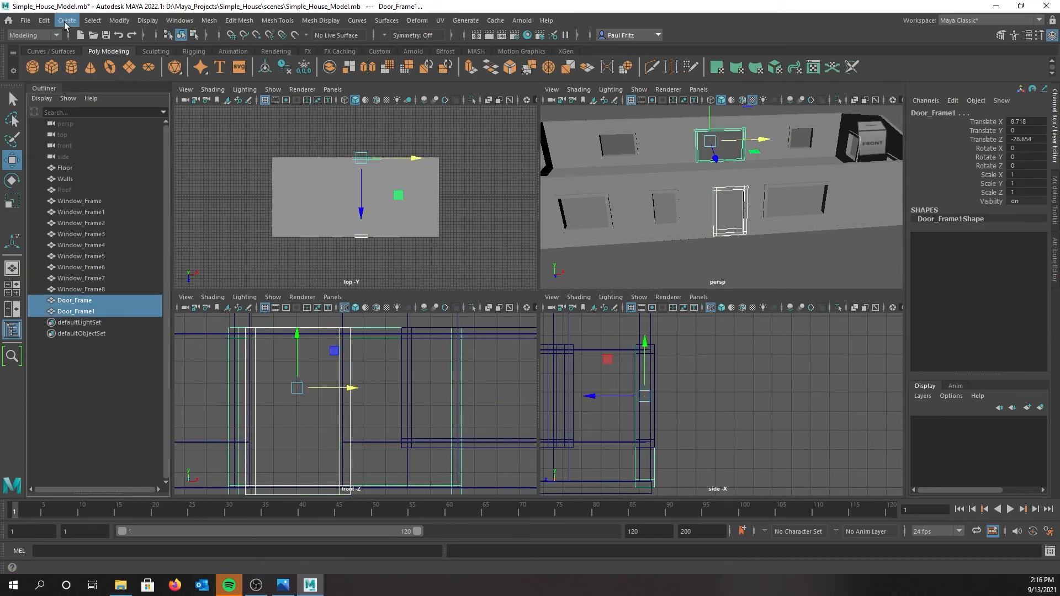
left_click(44, 20)
mouse_move(138, 164)
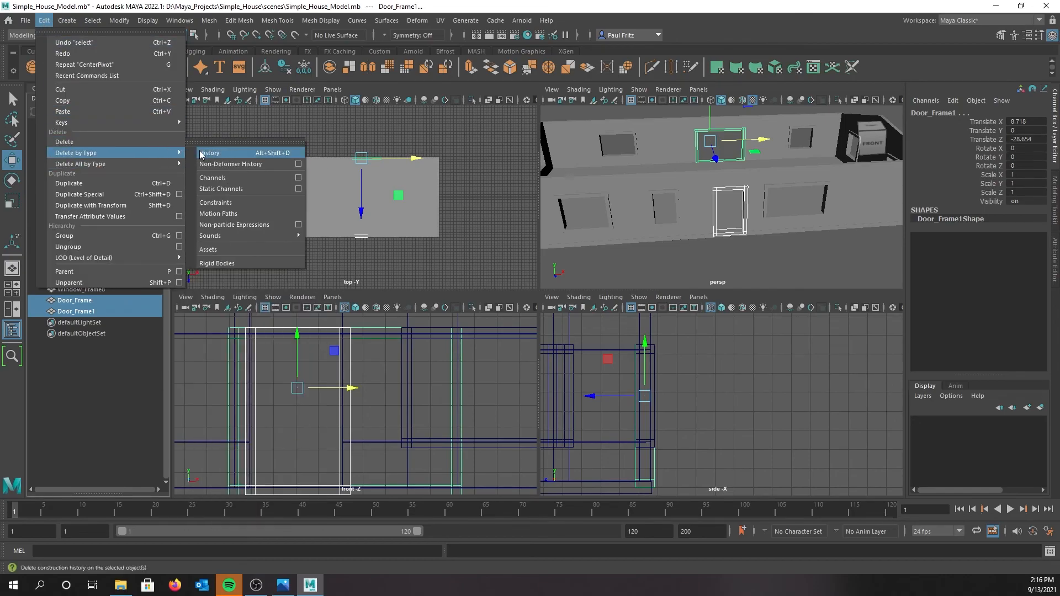
left_click(203, 155)
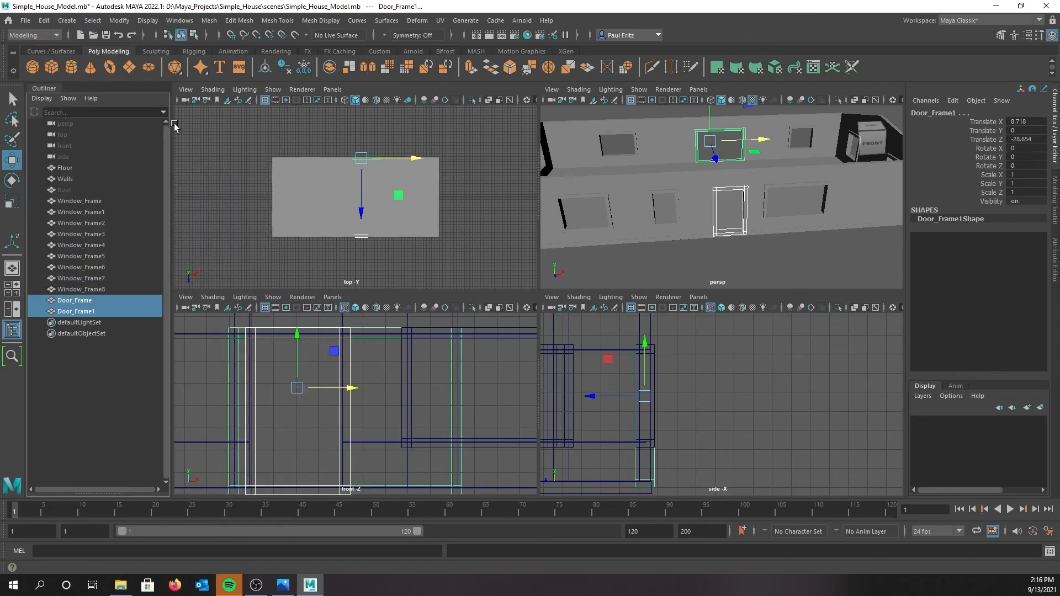
Freeze the transformations of both door frames and center their pivots.
left_click(119, 20)
left_click(149, 73)
left_click(119, 20)
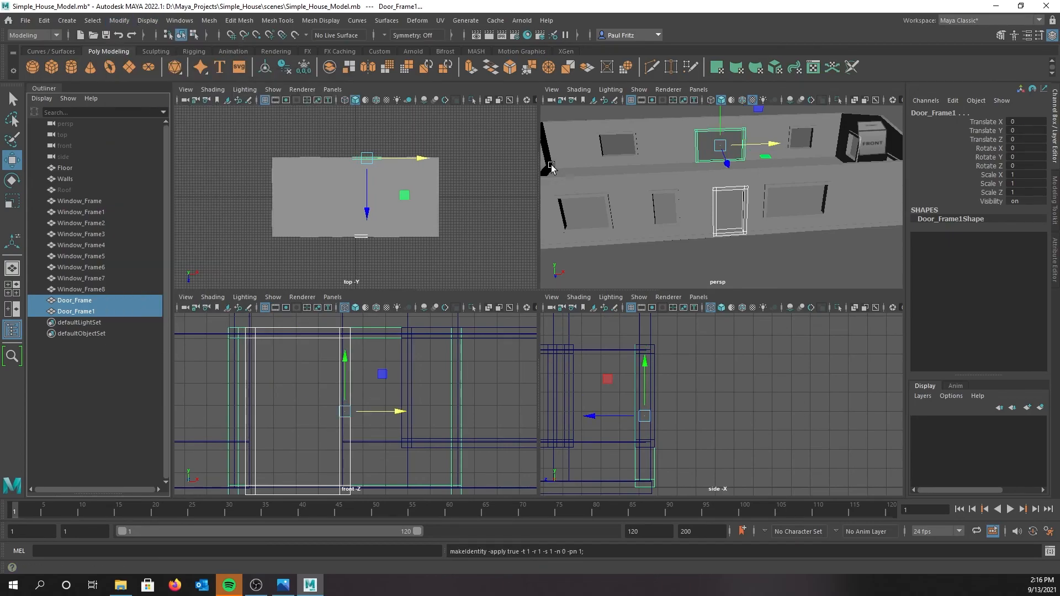
Create a polygon cube and place it in the front door opening at about X 2.048, Y 2.794, Z 14.739.
mouse_move(618, 191)
left_mouse_down("alt")
mouse_move(704, 208)
mouse_move(609, 179)
left_mouse_up("alt")
left_click(689, 189)
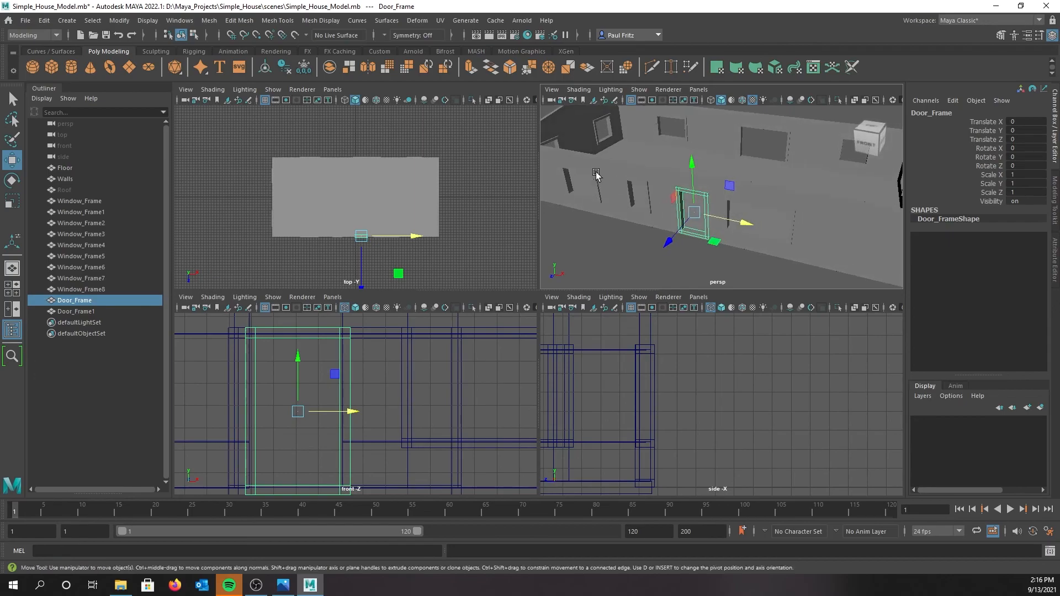
left_click(53, 65)
left_click_drag(554, 152, 741, 120, "alt")
left_click_drag(713, 185, 651, 241)
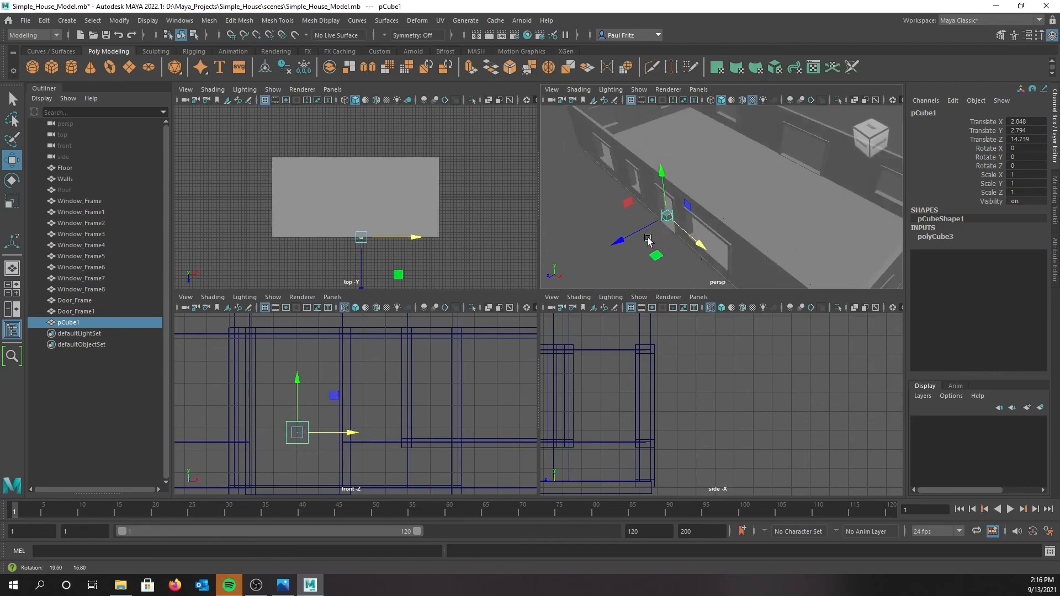
Thin the cube in depth to a Scale Z of about 0.563 so it fits inside the front door frame.
scroll(654, 227, "up", 5)
middle_click_drag(656, 212, 740, 187, "alt")
left_click_drag(697, 189, 691, 202, "alt")
scroll(690, 196, "down", 2)
key("r")
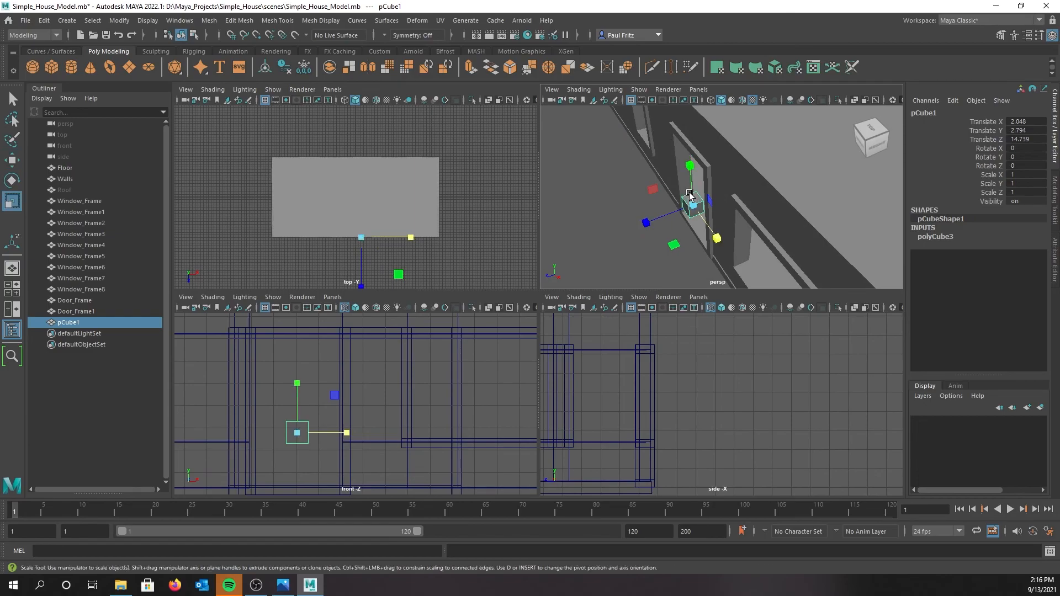
left_click_drag(648, 227, 669, 169)
middle_click_drag(664, 152, 690, 178, "alt")
Stretch the cube to a Scale Y of about 6.584 and position it vertically in the frame at Translate Y 3.742.
left_click_drag(721, 168, 721, 140)
key("w")
key("r")
key("w")
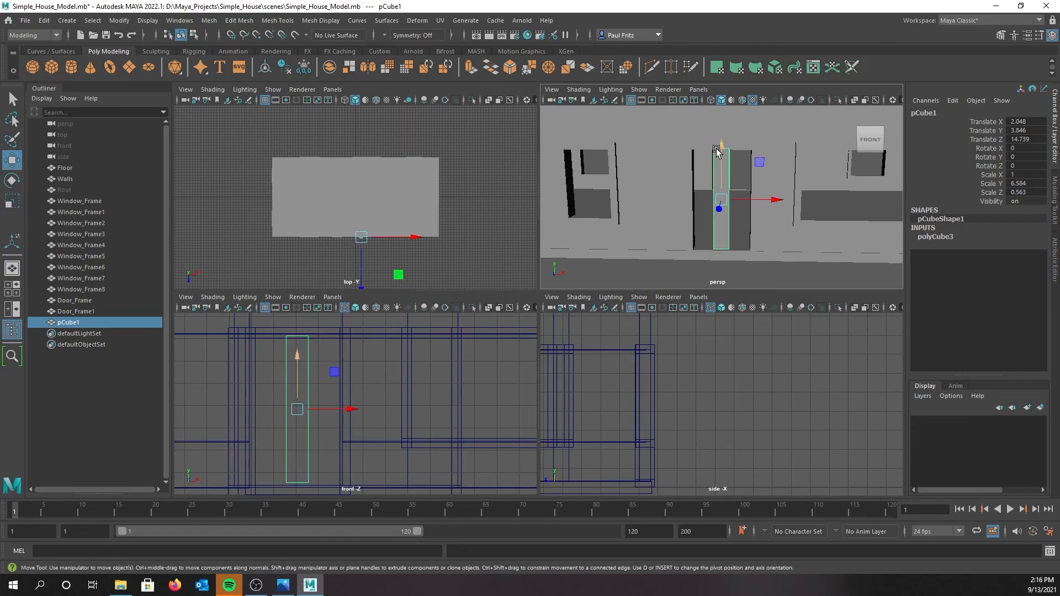
left_click_drag(721, 146, 721, 148)
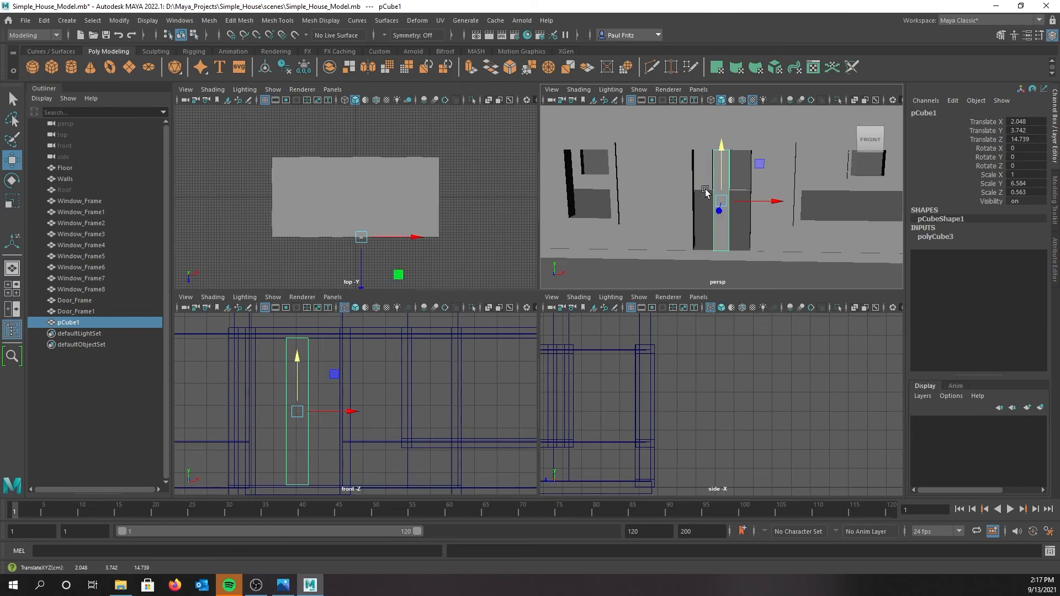
Widen the door cube to a Scale X of about 3.604 to fill the front door frame.
scroll(698, 196, "up", 5)
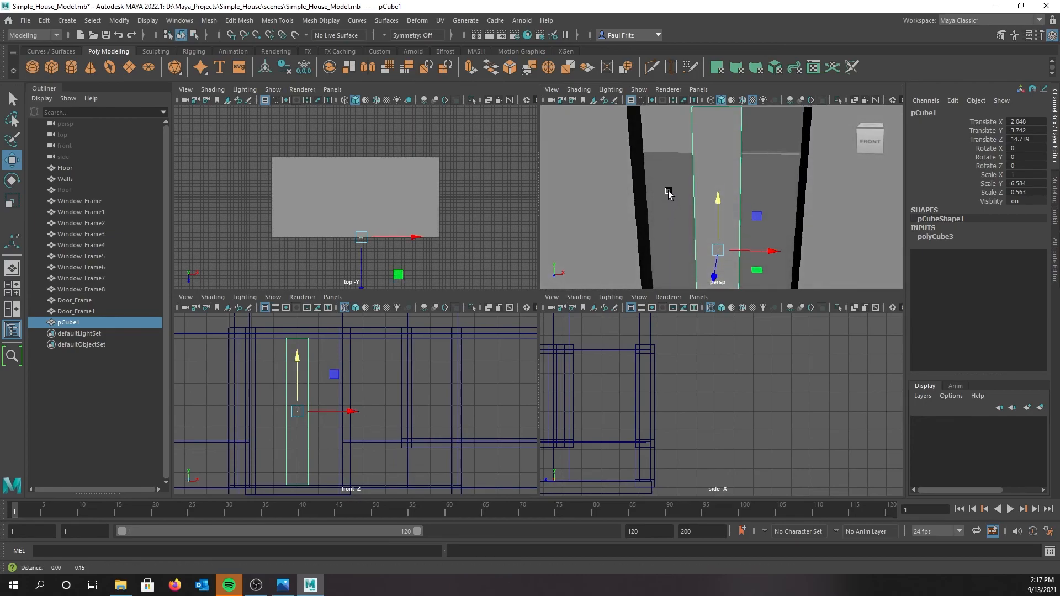
left_click_drag(677, 221, 614, 223, "alt")
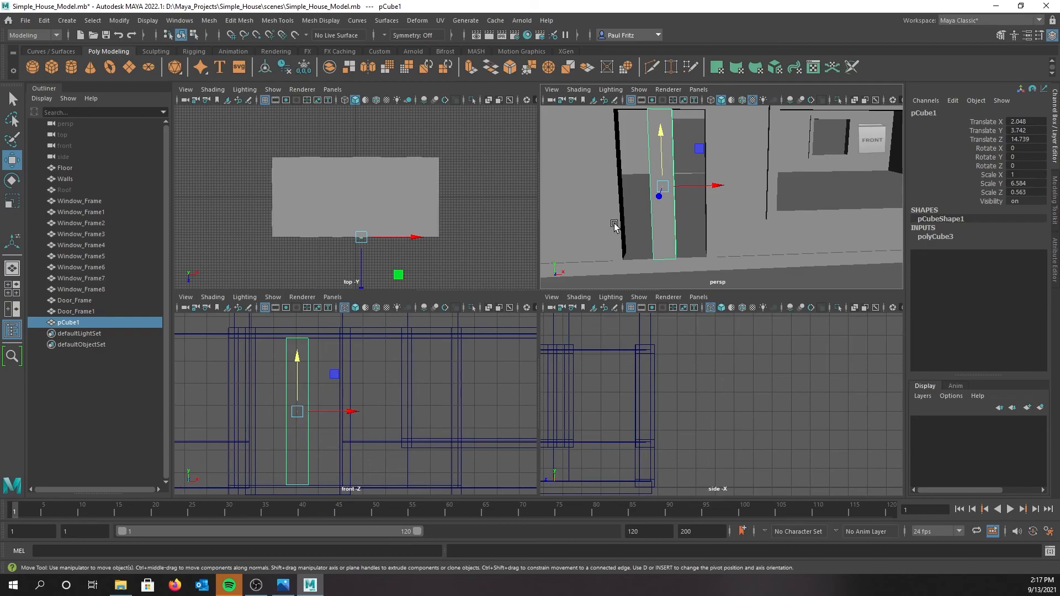
key("r")
left_click_drag(712, 183, 839, 183)
key("w")
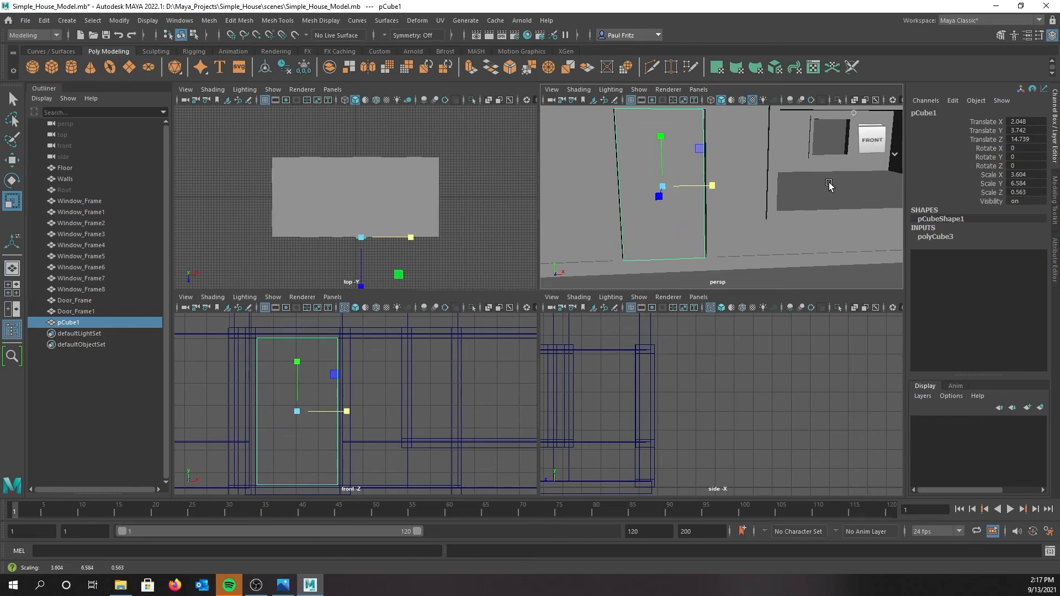
Widen the door cube to a Scale X of about 3.685 and set it back into the frame at X 2.058, Z 14.382.
left_click_drag(718, 190, 714, 189)
key("r")
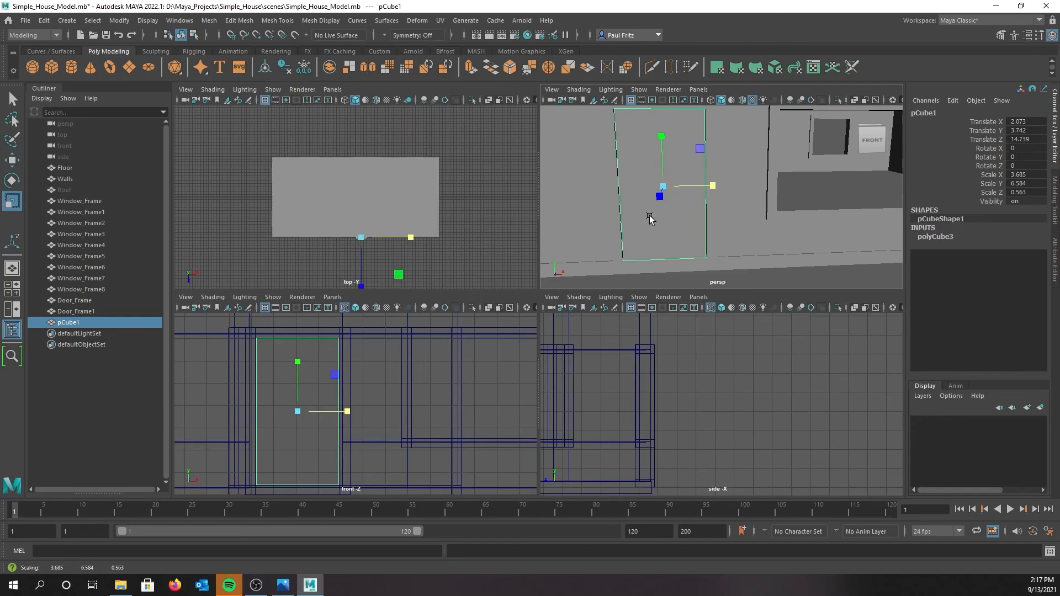
left_click_drag(578, 198, 634, 218, "alt")
key("w")
left_click_drag(805, 256, 803, 254)
left_click_drag(703, 251, 732, 220, "alt")
scroll(648, 218, "up", 5)
left_click_drag(803, 220, 804, 220)
scroll(713, 200, "down", 3)
left_click_drag(712, 206, 705, 209, "alt")
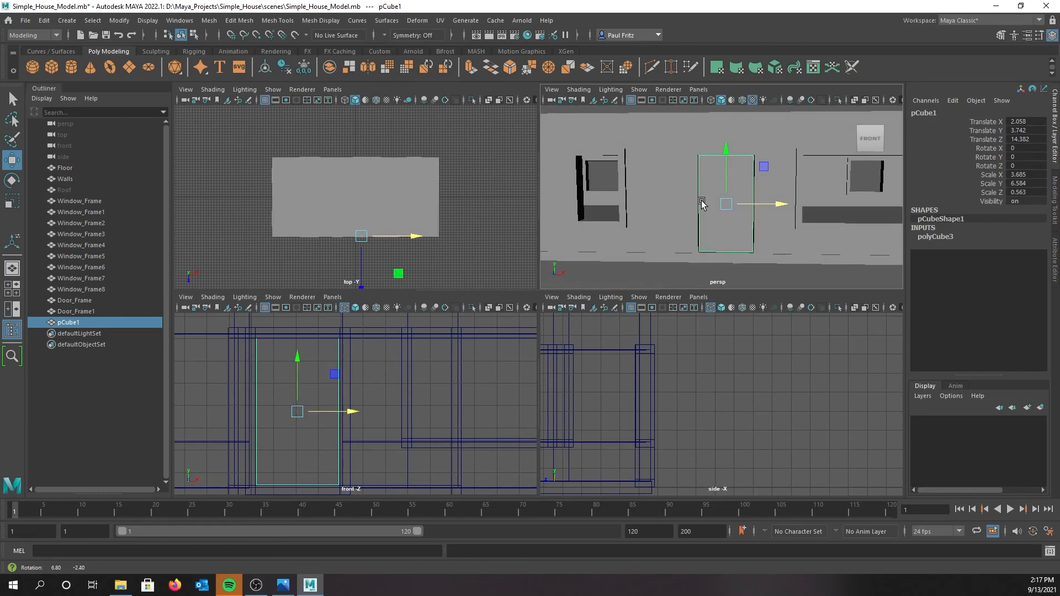
Widen the door cube to a Scale X of about 3.766 and check its fit in the frame from both sides.
key("r")
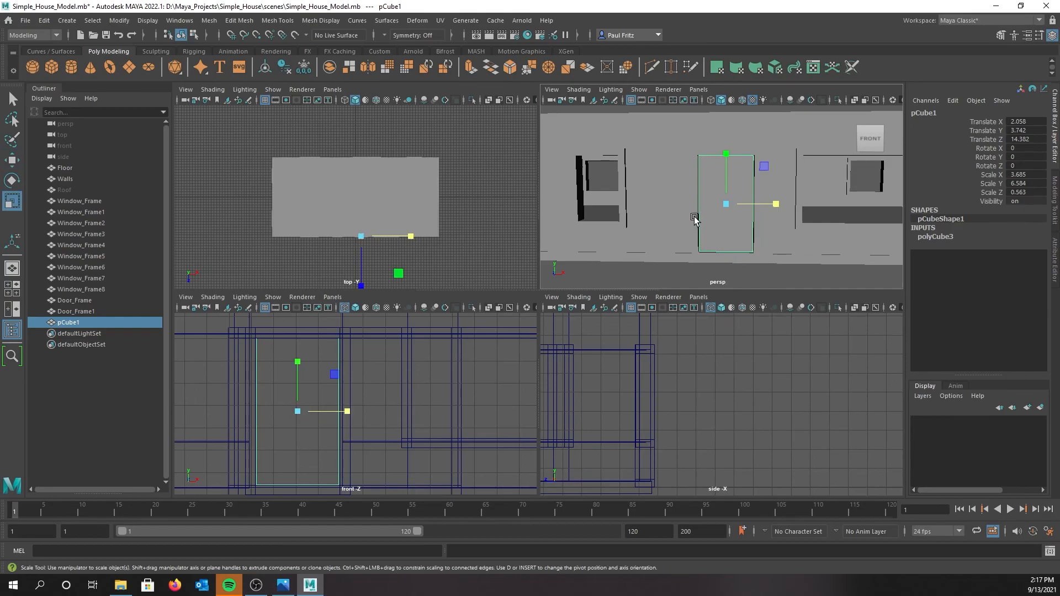
left_click_drag(776, 205, 776, 206)
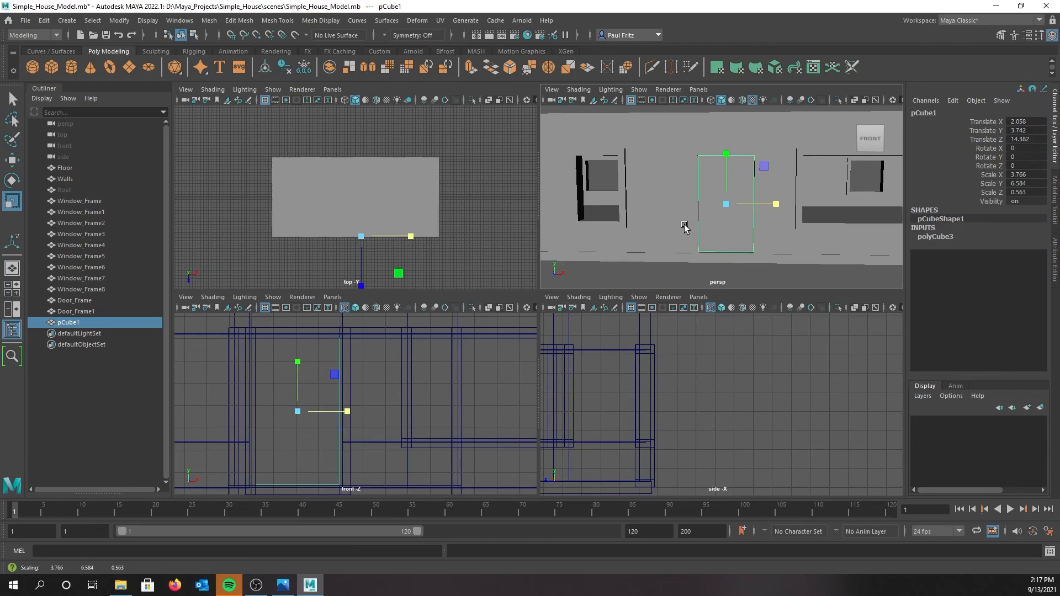
left_click_drag(665, 206, 748, 222, "alt")
left_click_drag(817, 217, 781, 173, "alt")
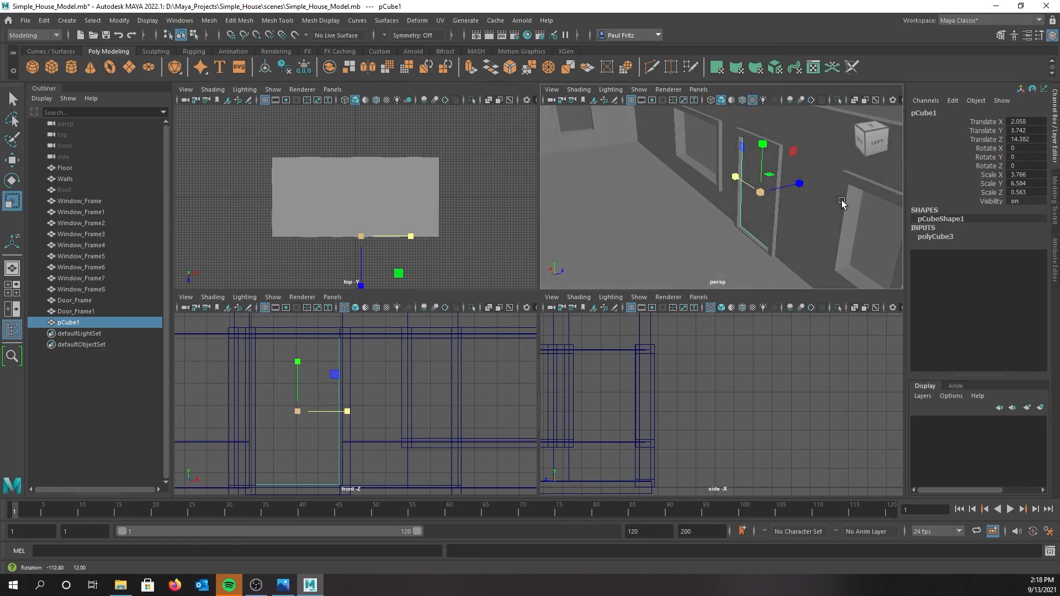
left_click_drag(734, 211, 707, 194, "alt")
key("bracketleft")
left_click_drag(791, 207, 718, 217, "alt")
mouse_move(675, 178)
left_mouse_down("alt")
mouse_move(661, 171)
mouse_move(687, 176)
left_mouse_up("alt")
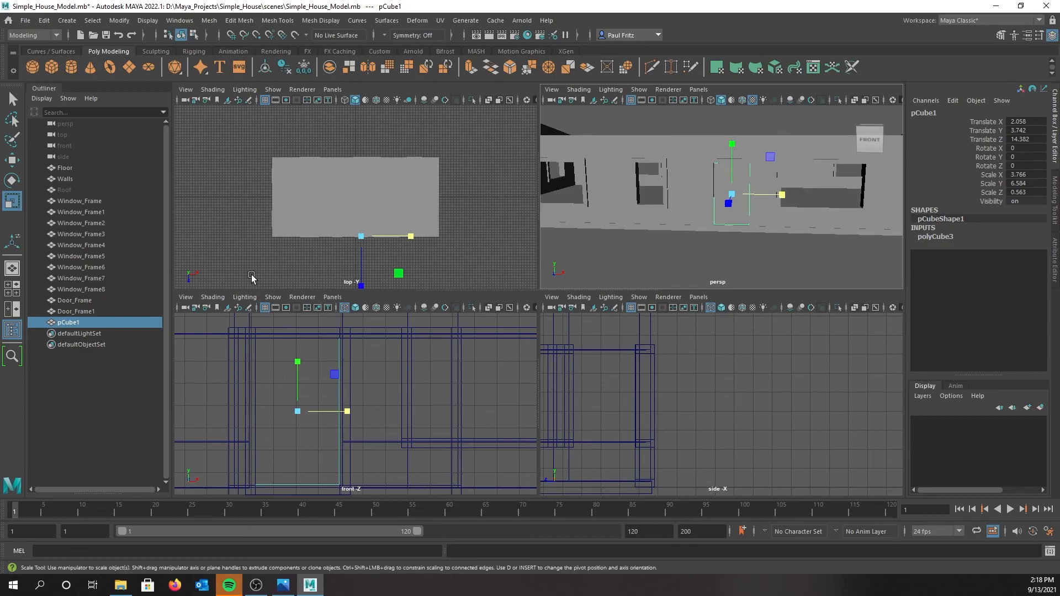
Rename the door cube as Door_Front.
double_click(69, 322)
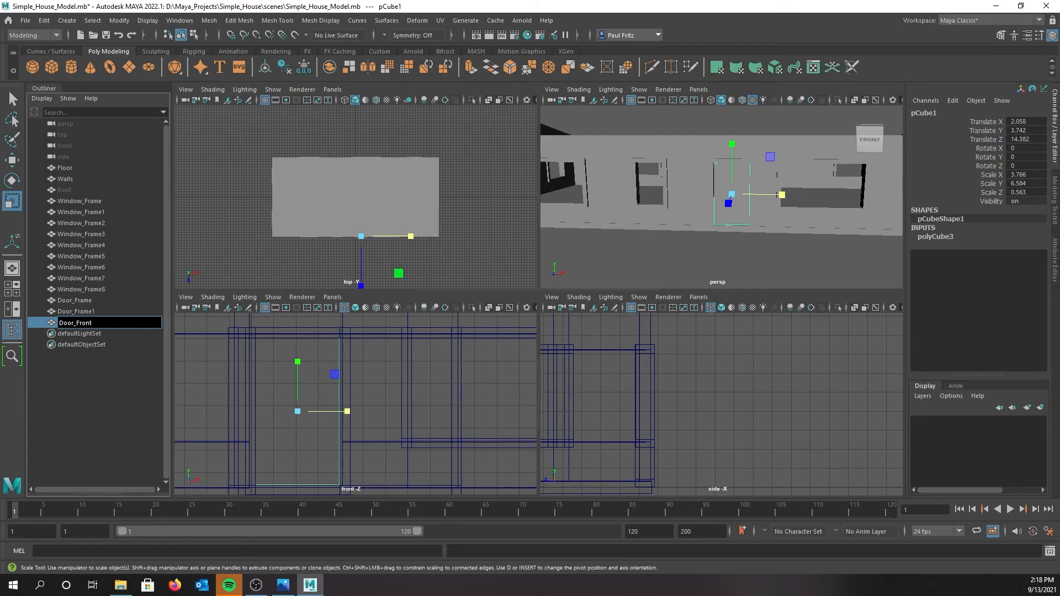
key("Return")
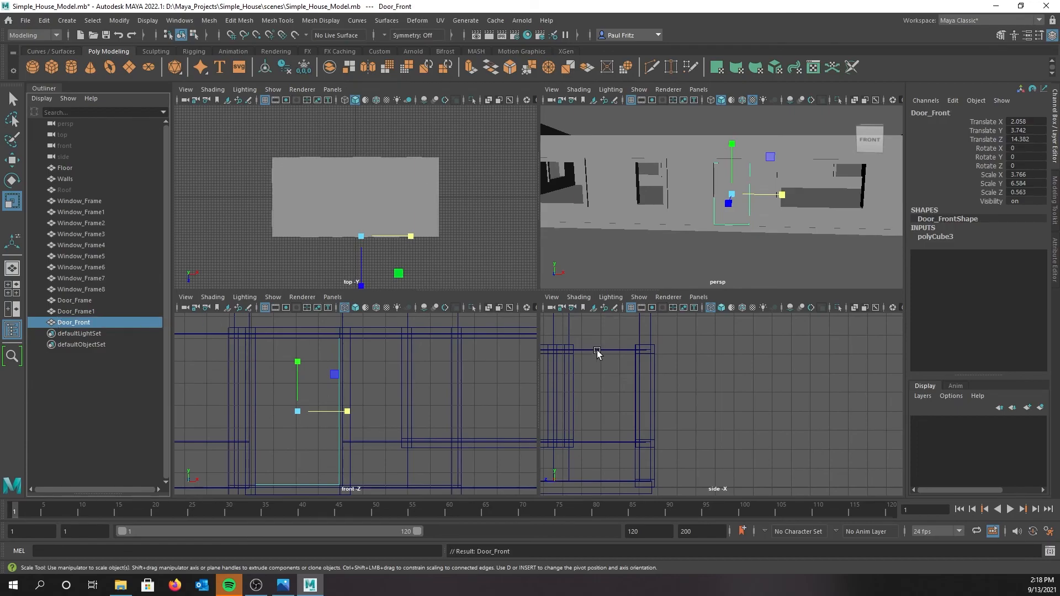
Duplicate the front door and place the copy over the neighbouring front window opening at Translate X -6.731, Y 3.917.
key("w")
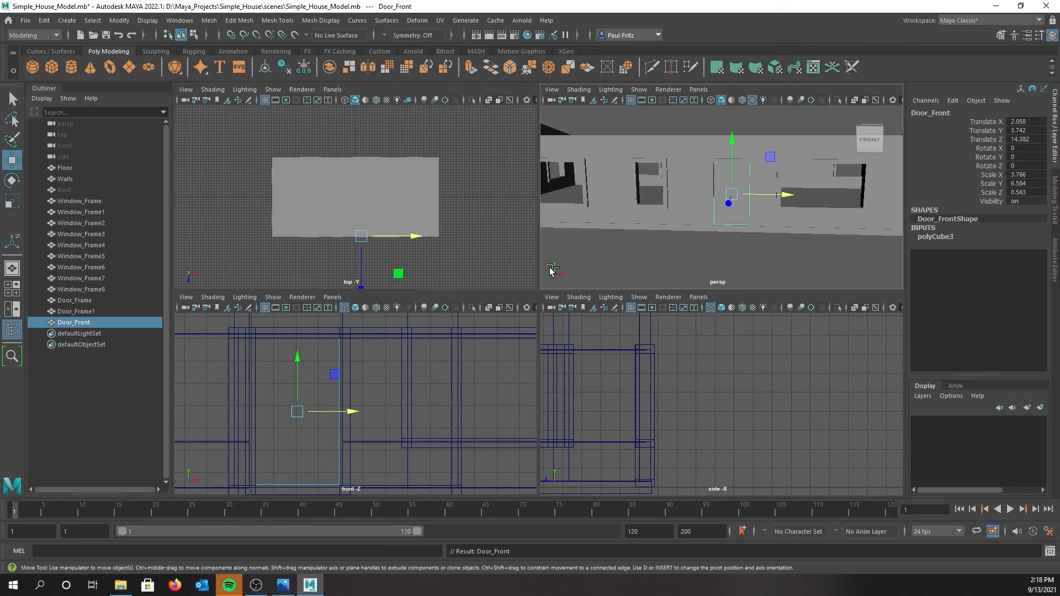
key("ctrl+d")
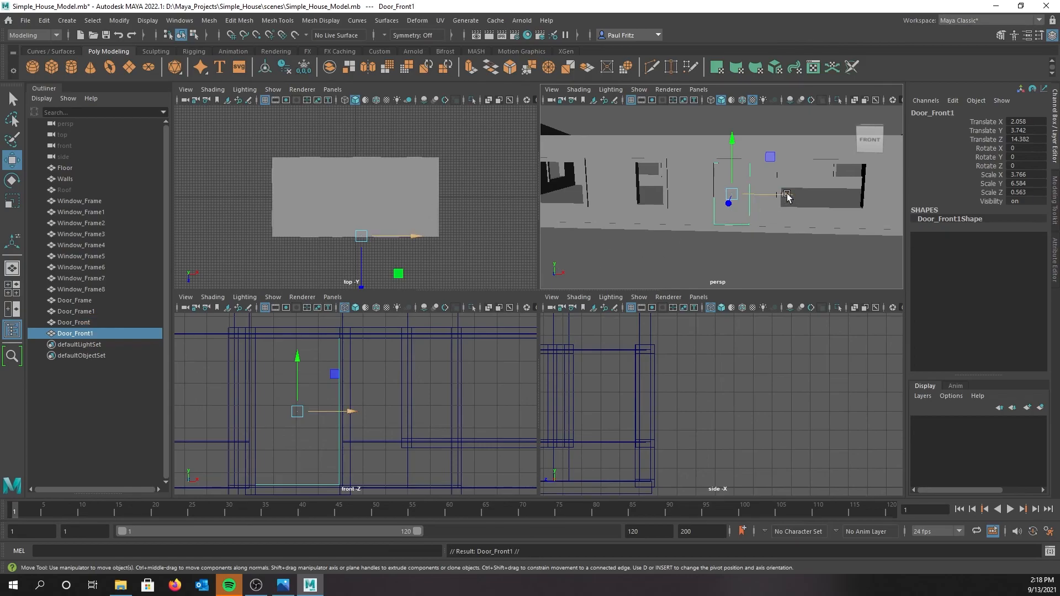
left_click_drag(787, 196, 703, 194)
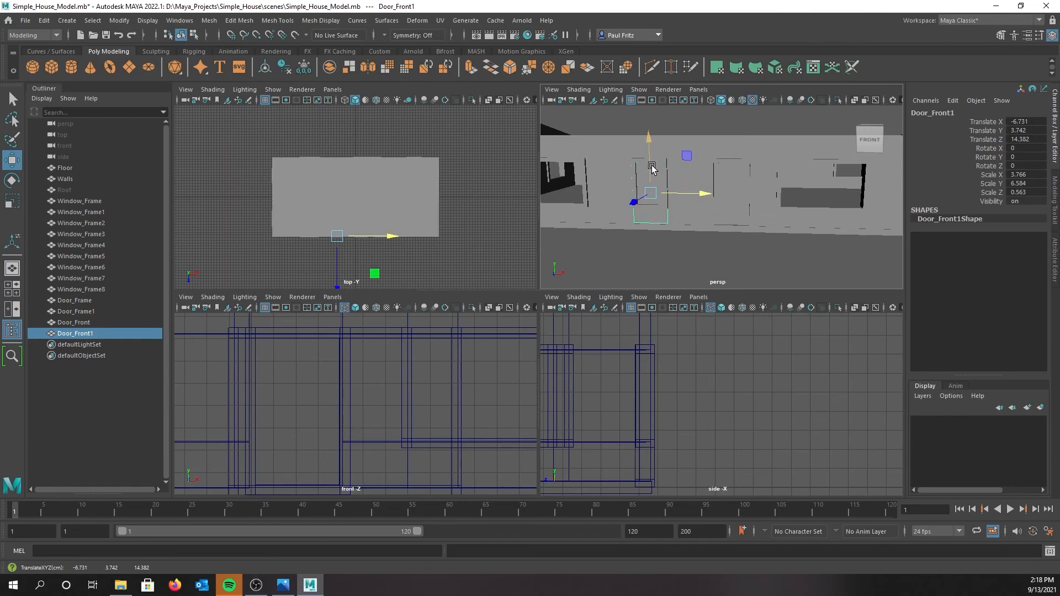
scroll(649, 170, "up", 3)
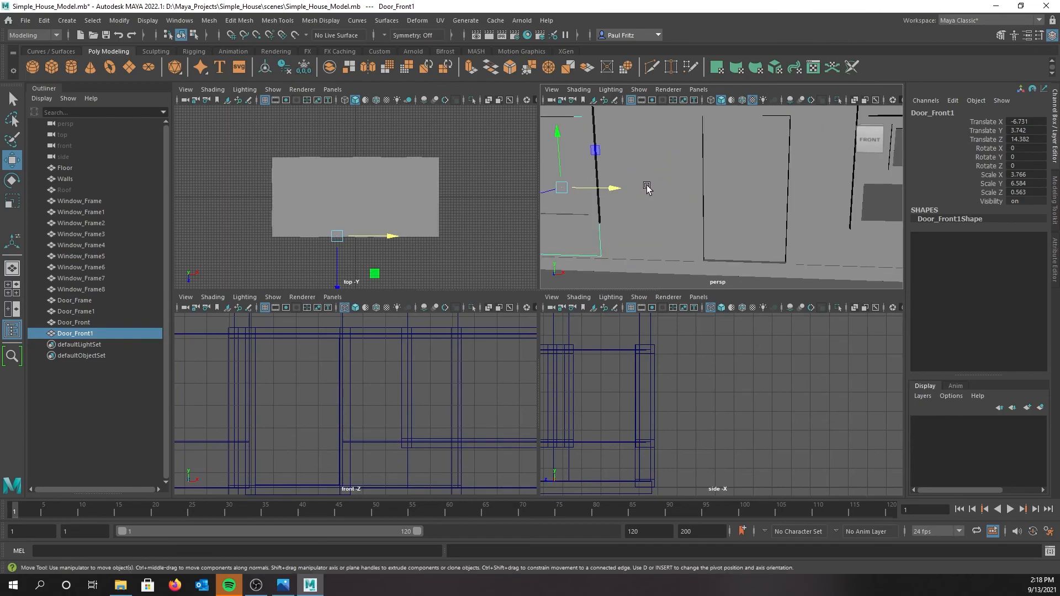
left_click_drag(645, 187, 760, 196, "alt")
left_click_drag(684, 193, 681, 178)
left_click_drag(771, 190, 759, 193, "alt")
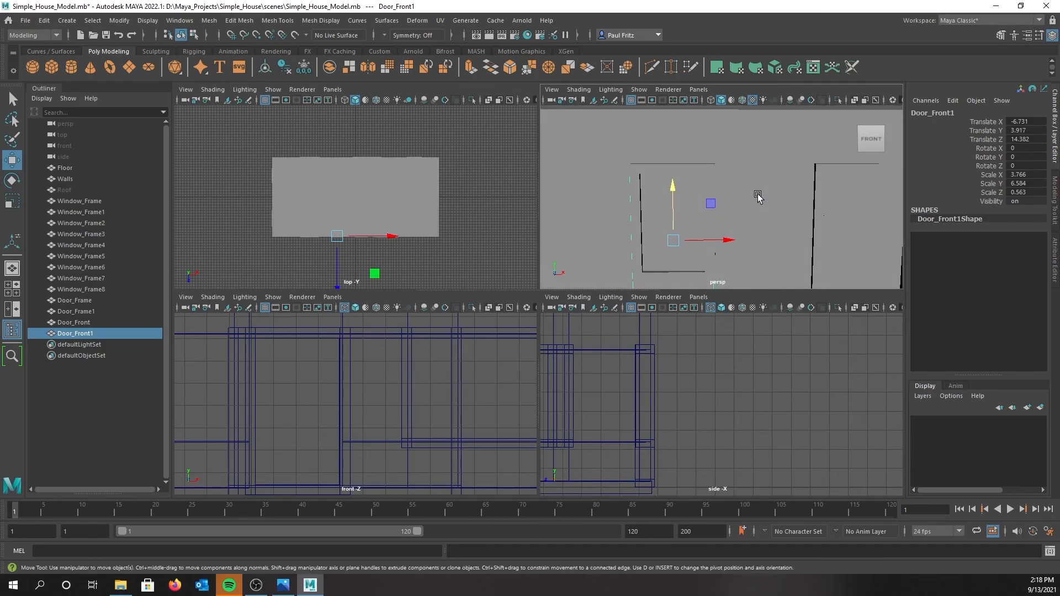
scroll(757, 193, "down", 4)
left_click_drag(636, 194, 678, 235, "alt")
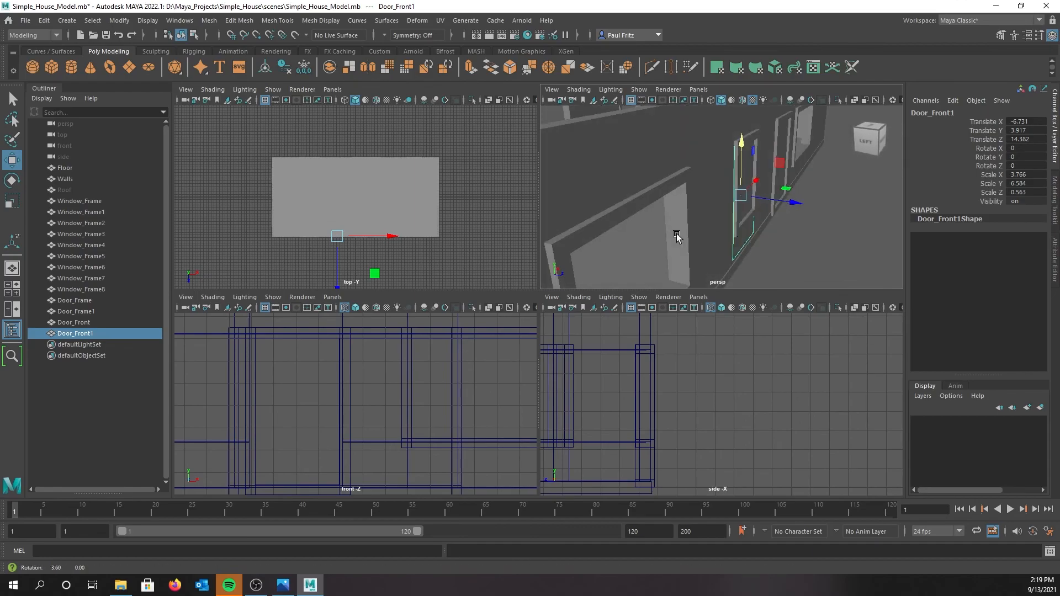
Thin the duplicated panel to a Scale Z of about 0.346 and position it in the window frame's depth at Translate Z 14.419.
key("r")
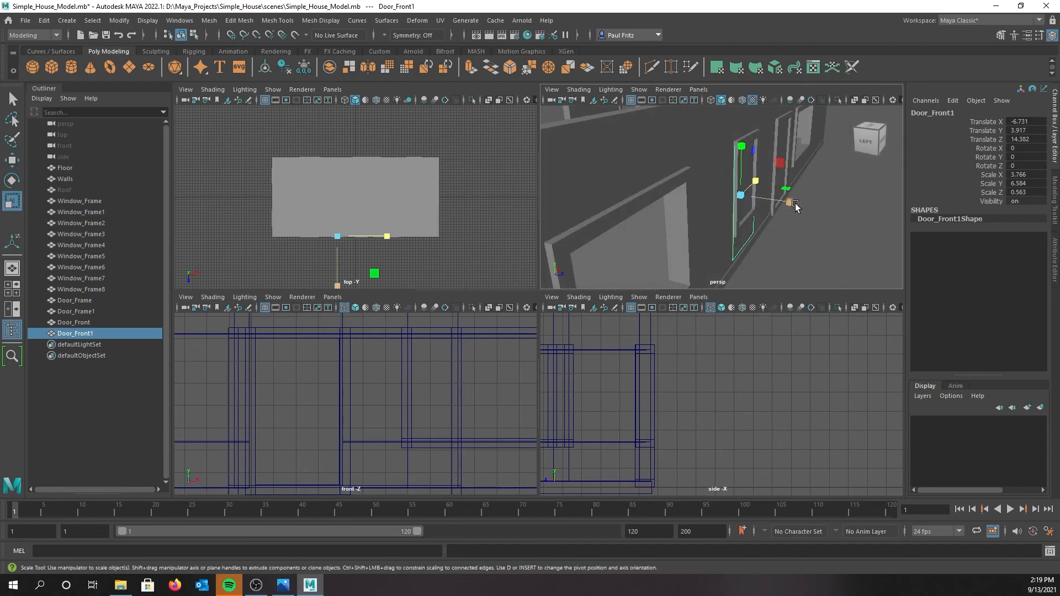
left_click_drag(791, 202, 774, 185)
key("w")
left_click_drag(751, 235, 696, 232, "alt")
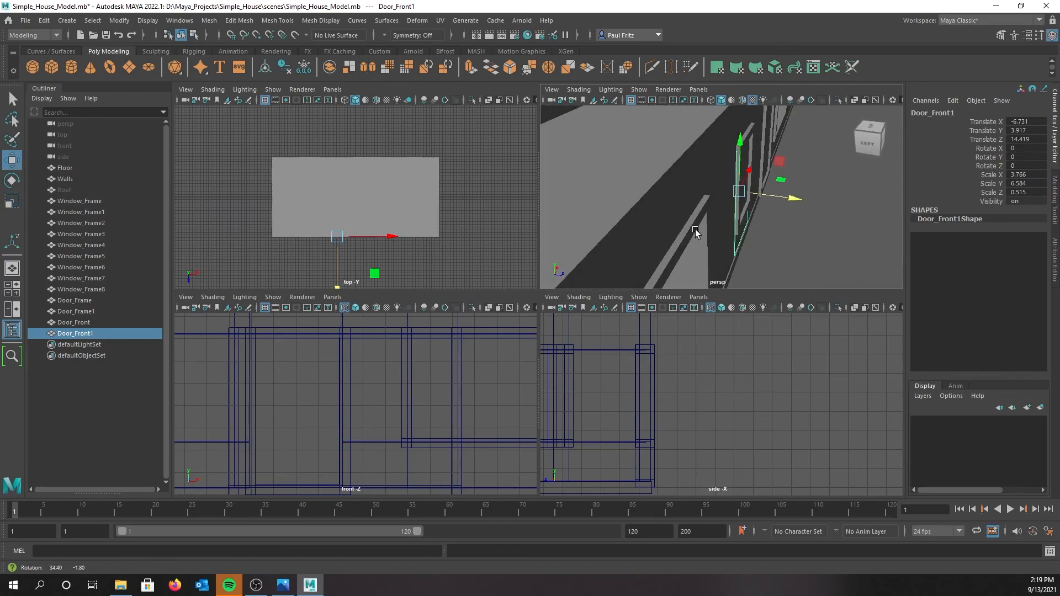
key("r")
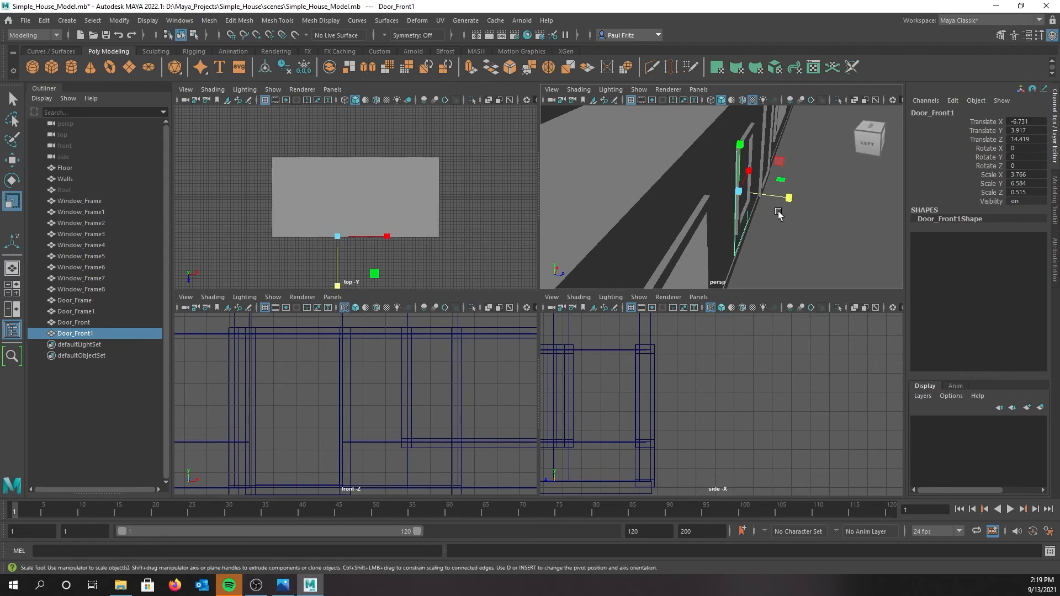
left_click_drag(789, 198, 762, 203)
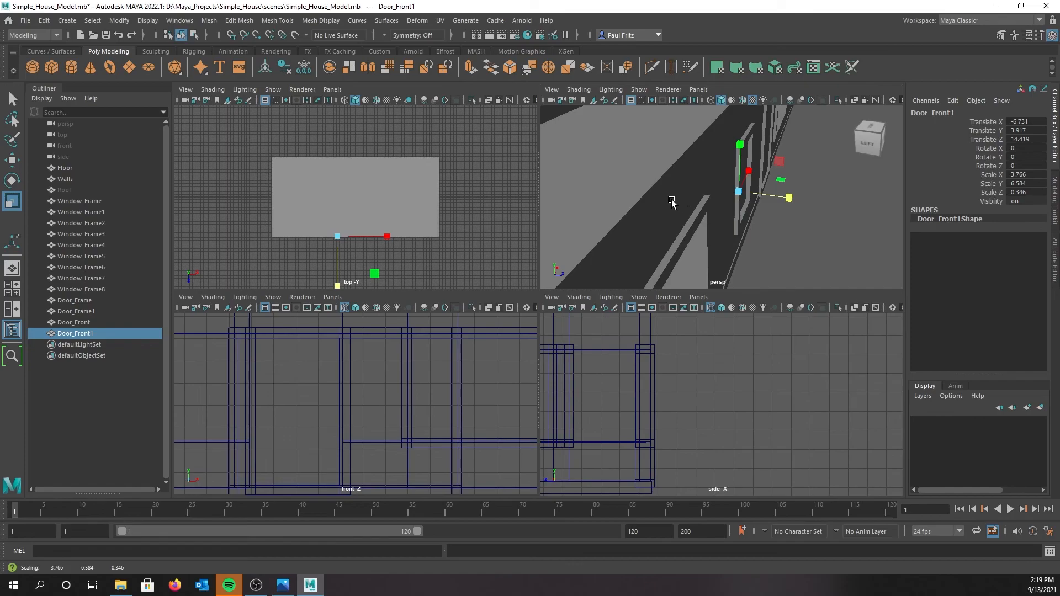
left_click_drag(668, 199, 753, 202, "alt")
left_click_drag(760, 190, 637, 175, "alt")
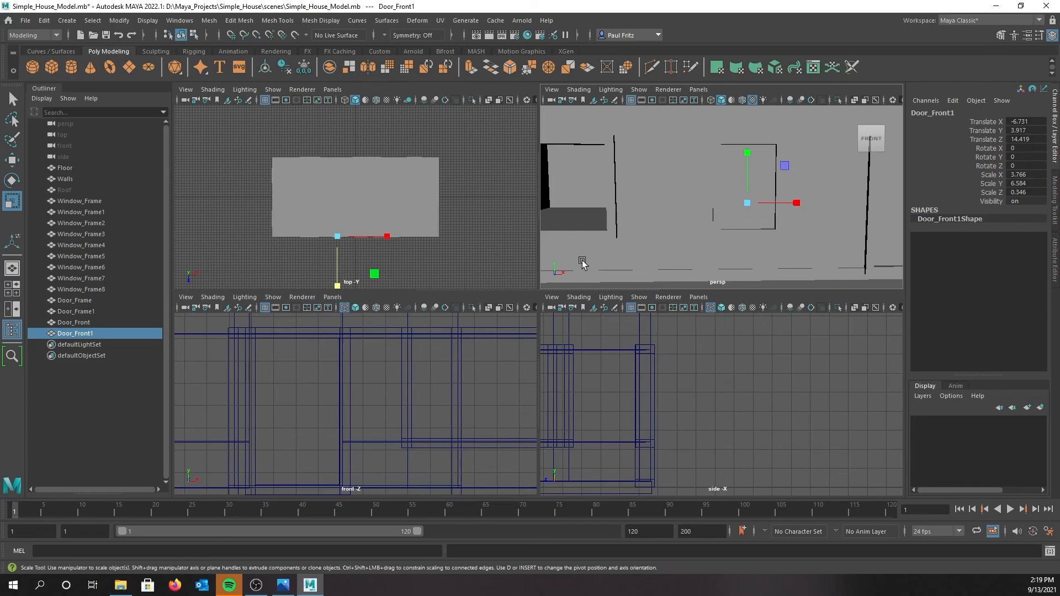
Select the duplicated panel's top vertices in the front view and align them with the upper part of the window frame.
scroll(431, 381, "down", 3)
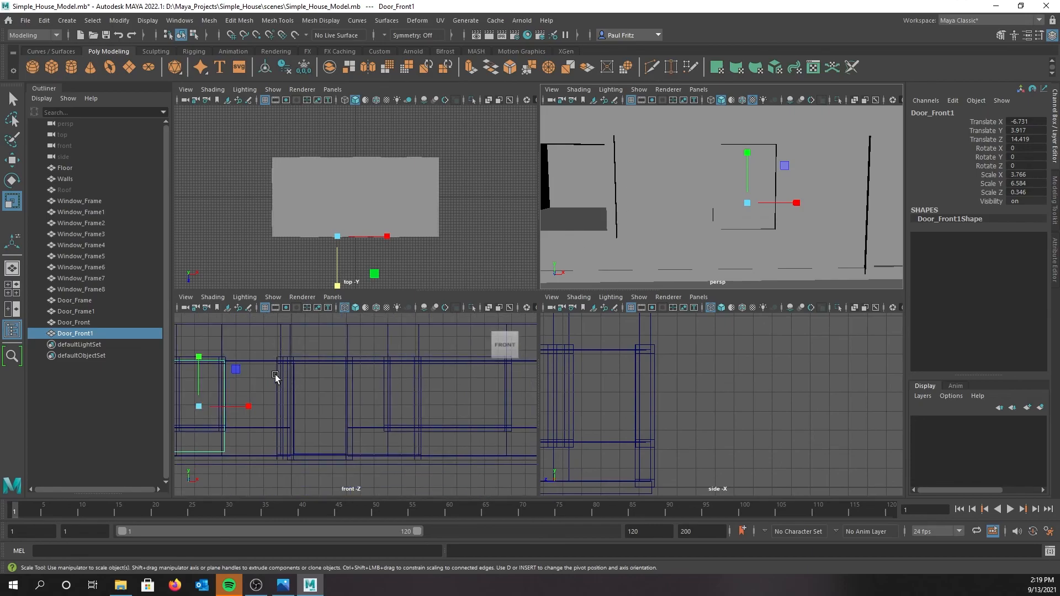
key("f")
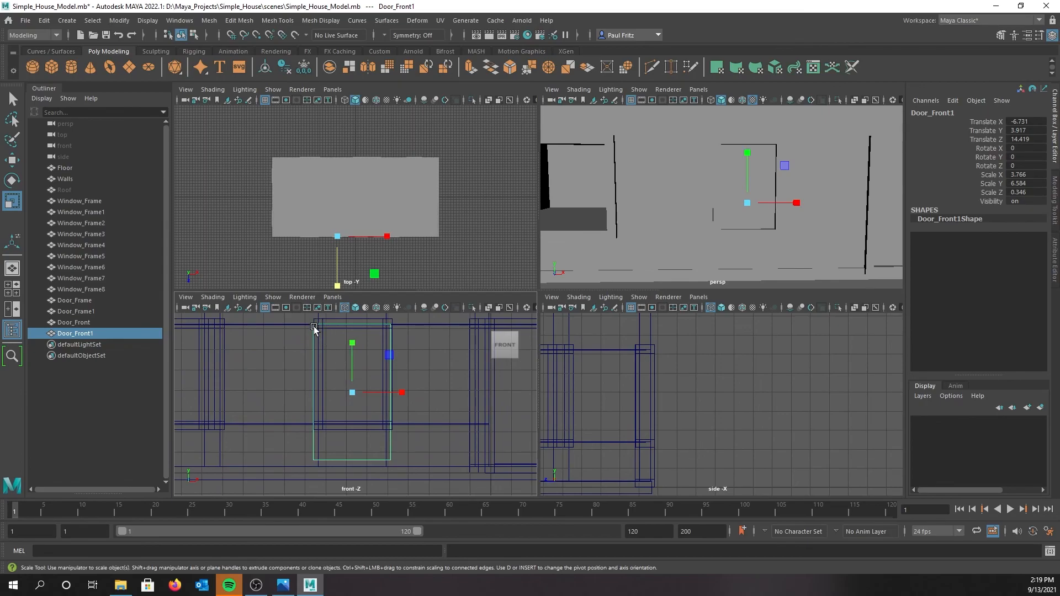
right_click(317, 457)
right_click_drag(305, 394, 271, 281)
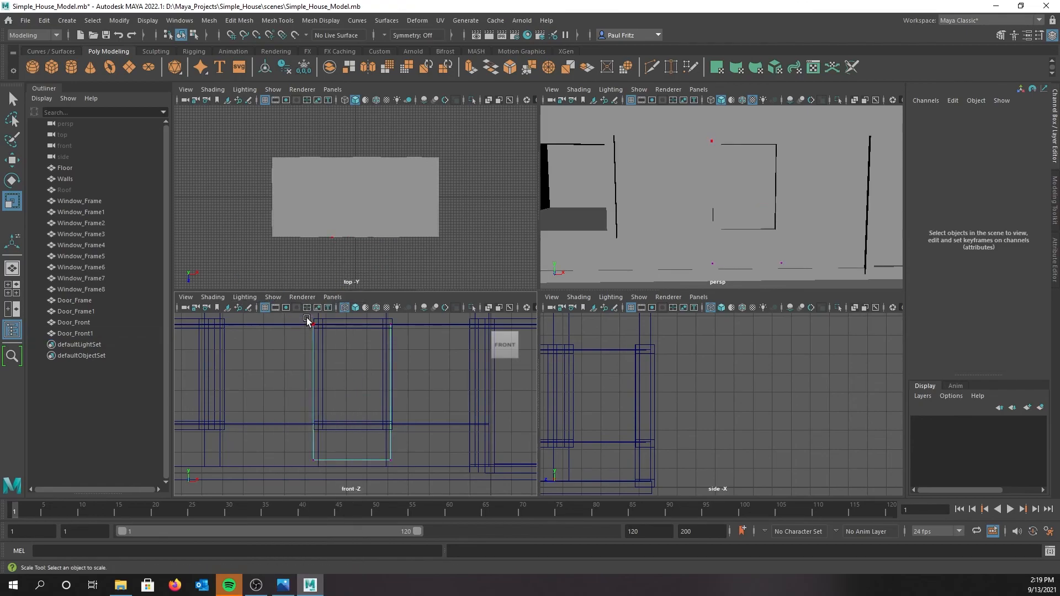
left_click_drag(307, 318, 432, 341)
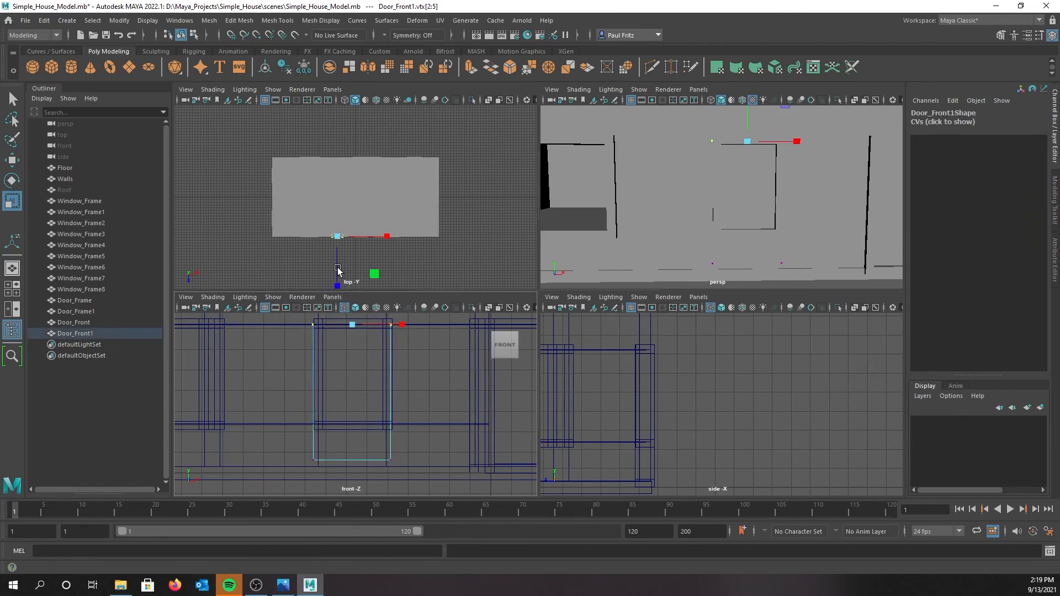
key("w")
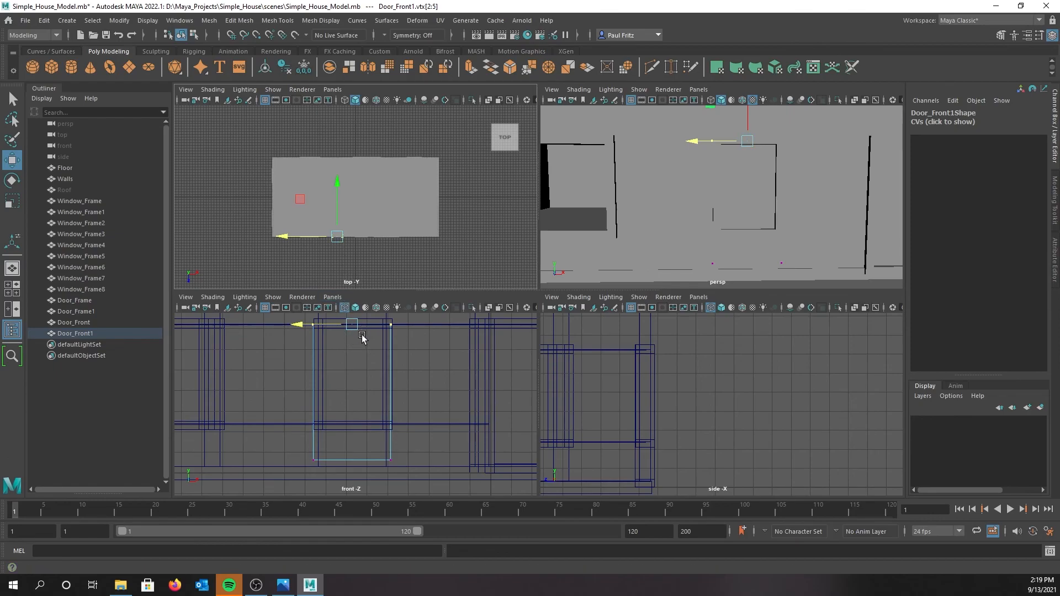
middle_click_drag(351, 349, 352, 374, "alt")
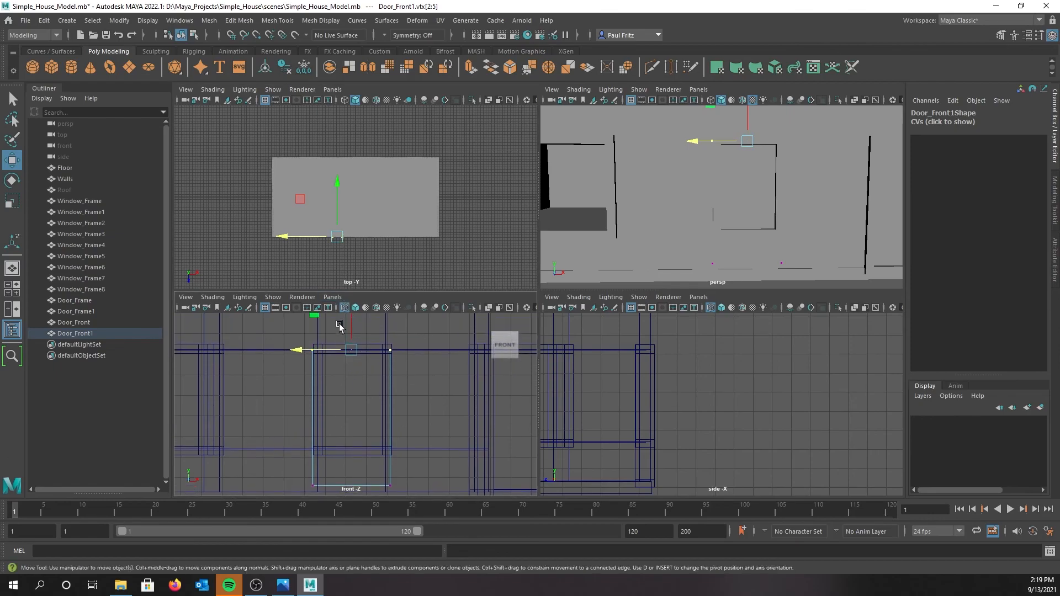
left_click_drag(352, 325, 351, 331)
Raise the duplicated panel's bottom vertices to the lower part of the window frame.
left_click_drag(296, 475, 412, 500)
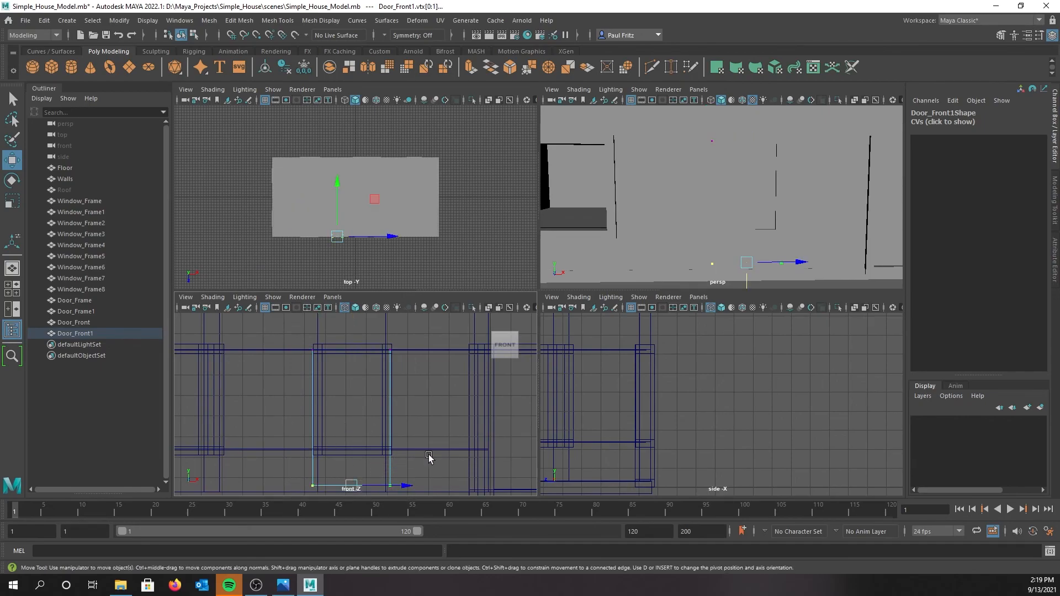
middle_click_drag(428, 455, 431, 425, "alt")
left_click_drag(357, 478, 359, 440)
middle_click_drag(449, 362, 456, 376, "alt")
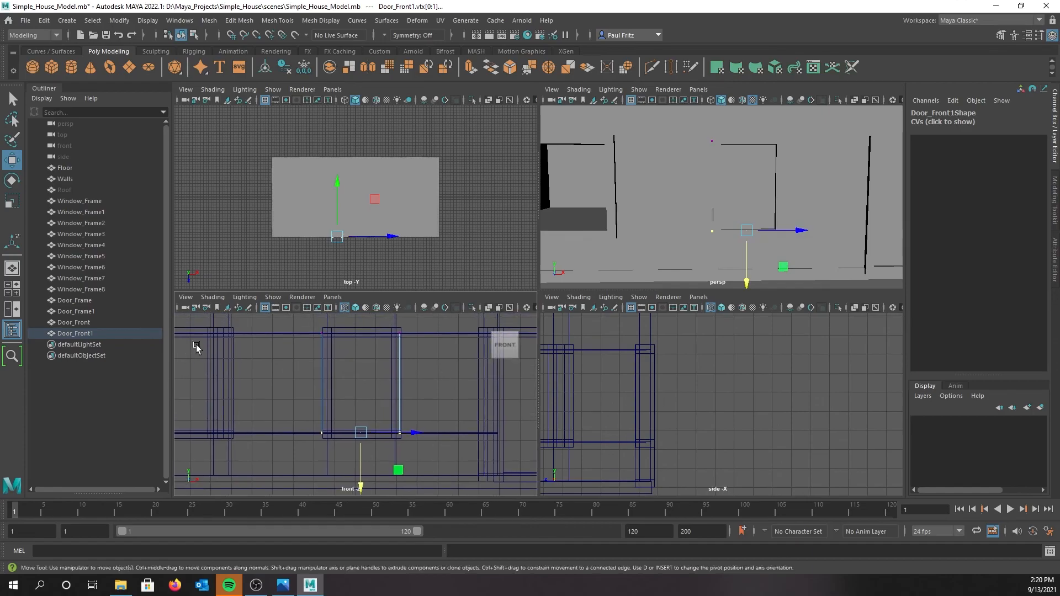
Move the vertices on both sides of the panel inward so its width fits within the window frame.
left_click_drag(306, 325, 341, 455)
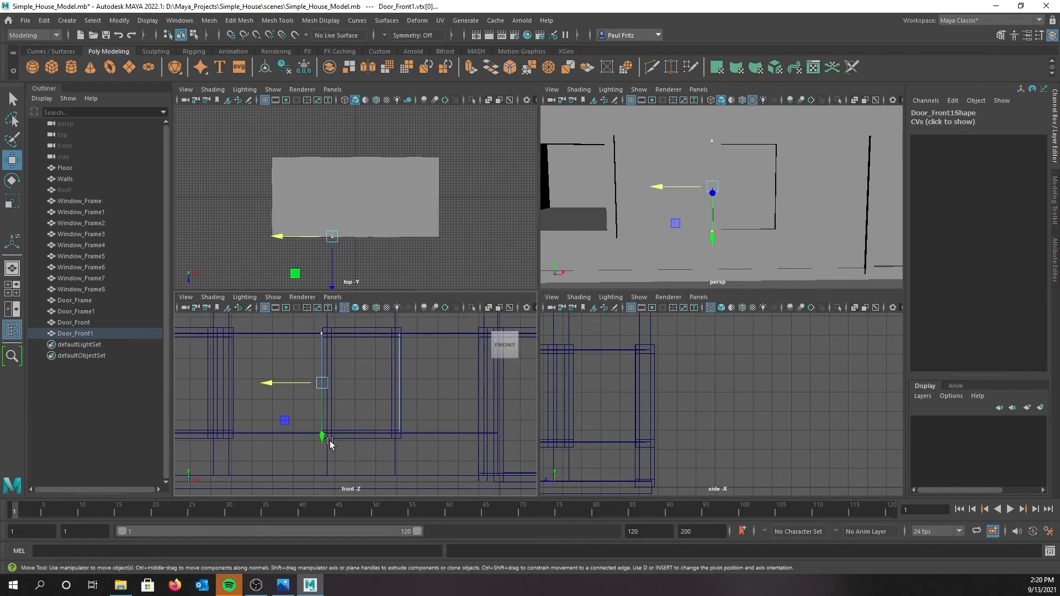
left_click_drag(291, 383, 296, 383)
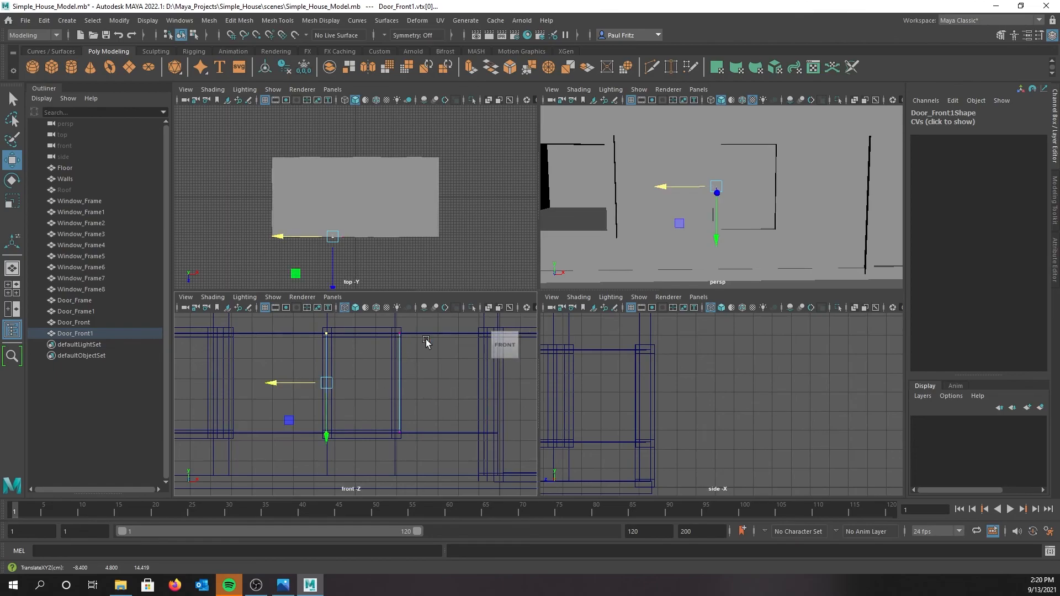
left_click_drag(434, 449, 387, 322)
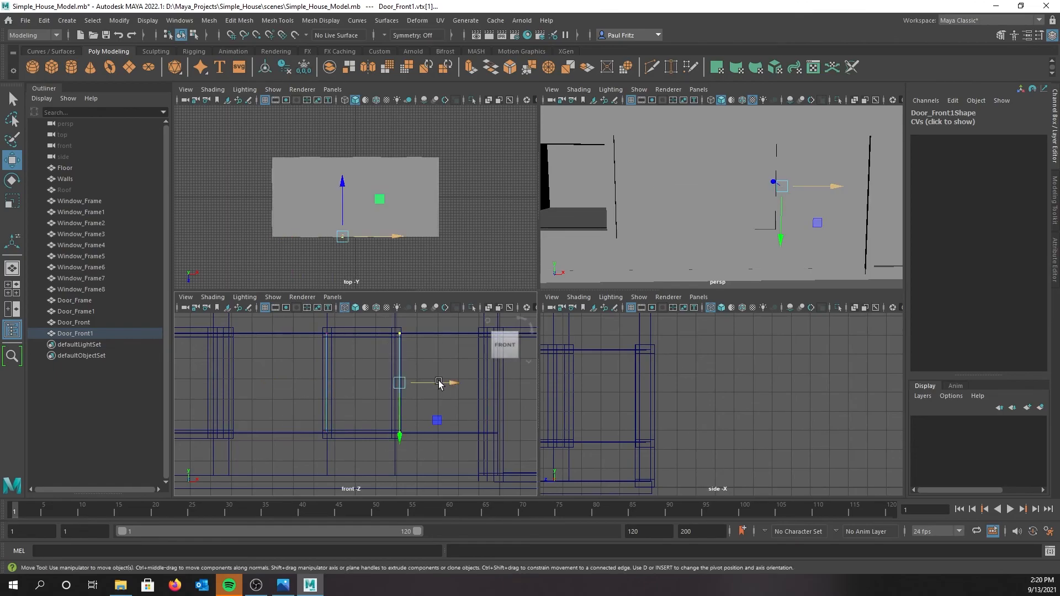
left_click_drag(451, 383, 451, 384)
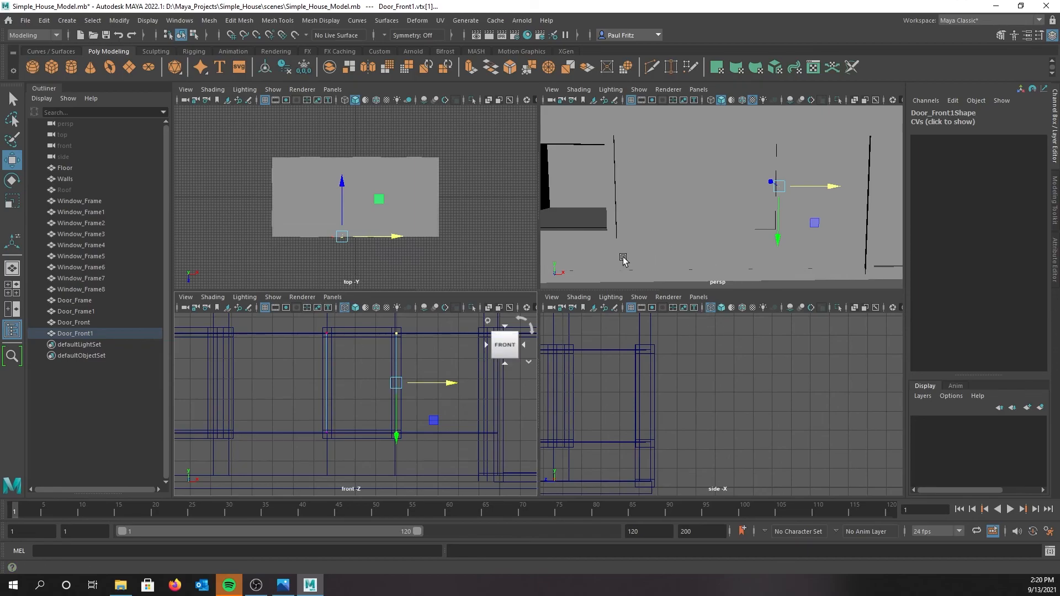
scroll(776, 220, "down", 2)
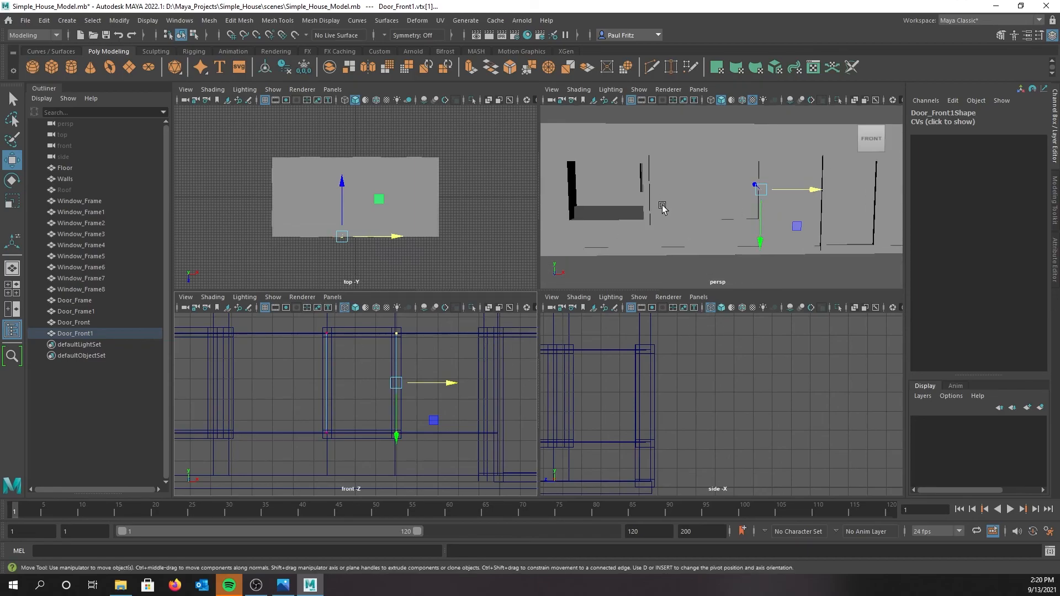
left_click_drag(626, 241, 662, 251, "alt")
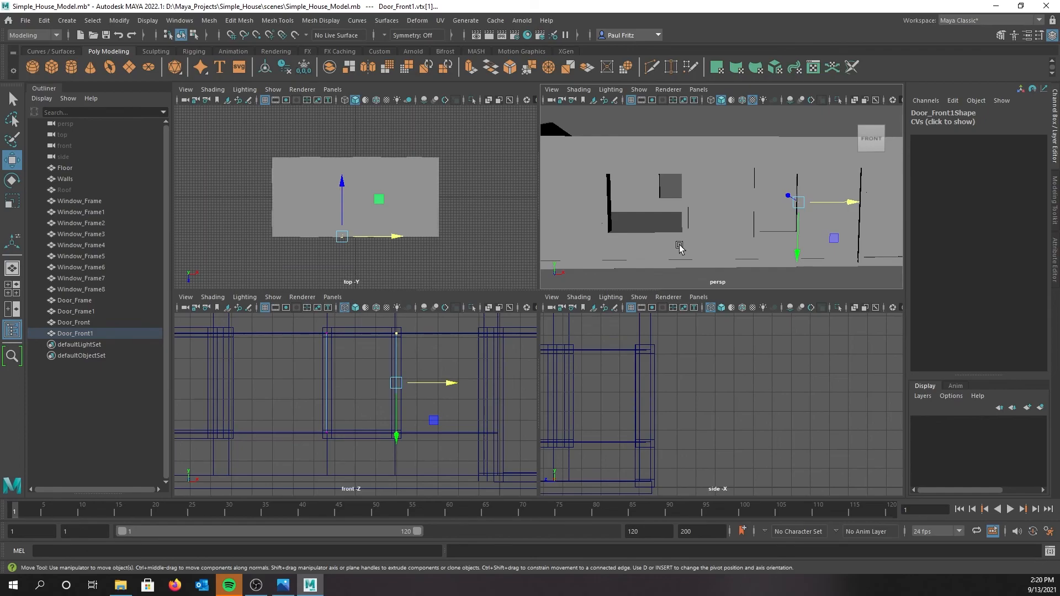
scroll(743, 229, "down", 3)
scroll(742, 229, "up", 3)
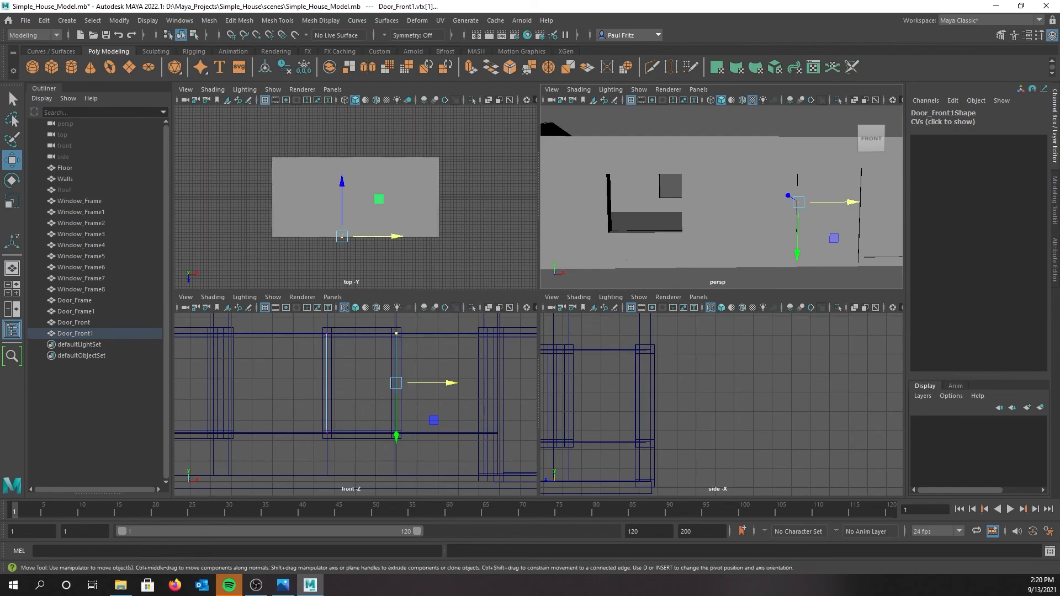
left_click_drag(721, 182, 675, 241, "alt")
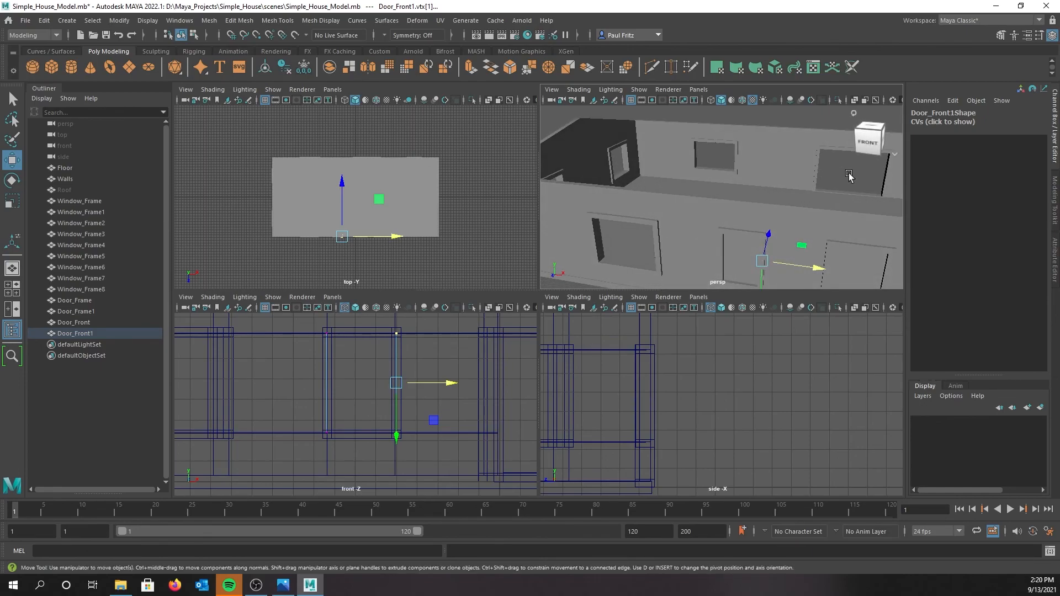
Select all the window panels, Window through Window8, and delete their construction history.
left_click_drag(704, 230, 734, 230, "alt")
left_click_drag(806, 227, 795, 229, "alt")
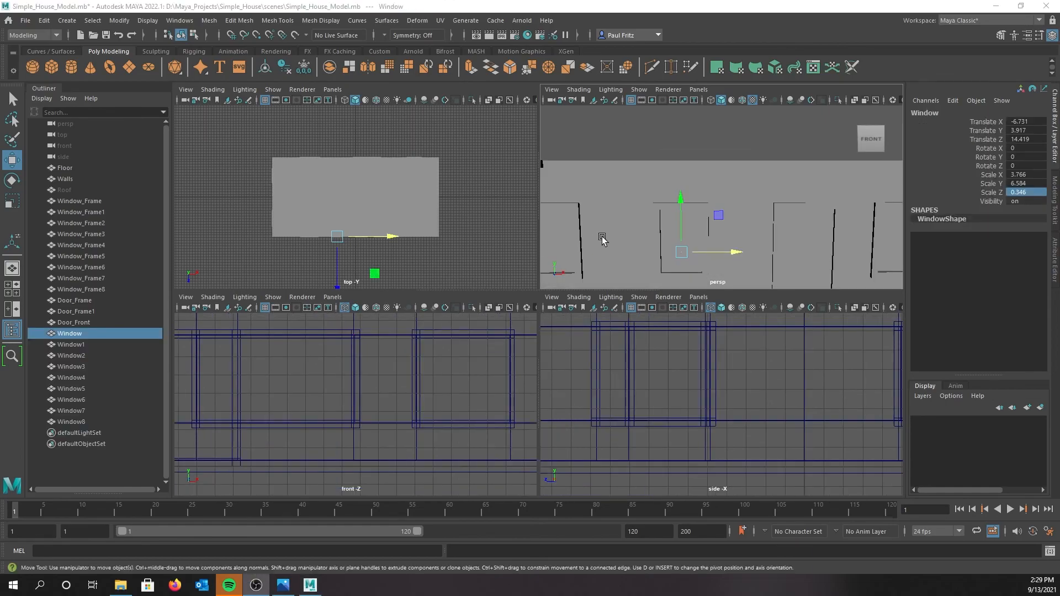
scroll(628, 180, "down", 4)
left_click_drag(644, 221, 751, 234, "alt")
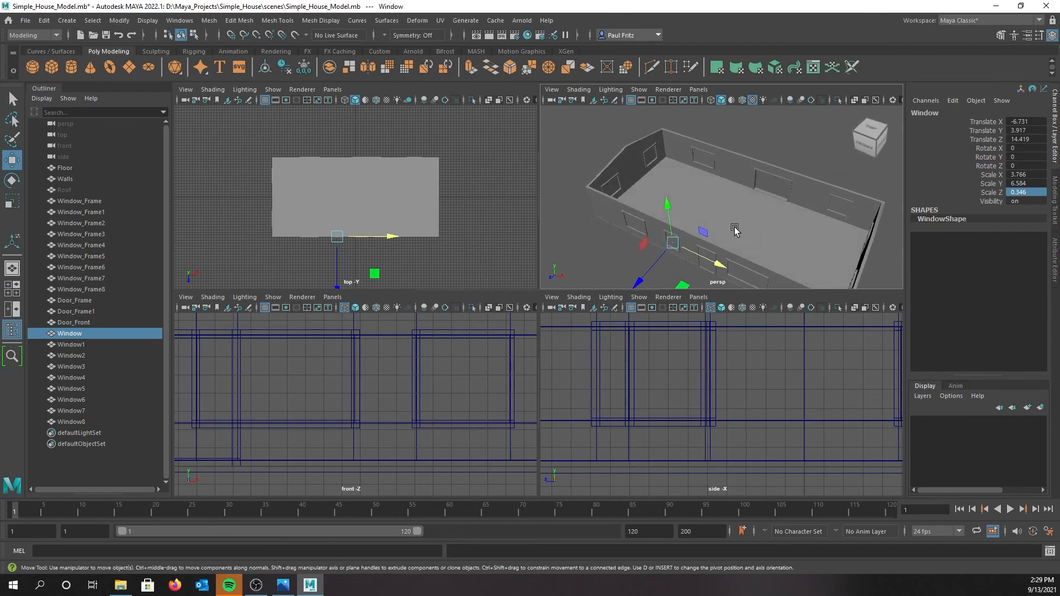
left_click_drag(635, 182, 721, 230, "alt")
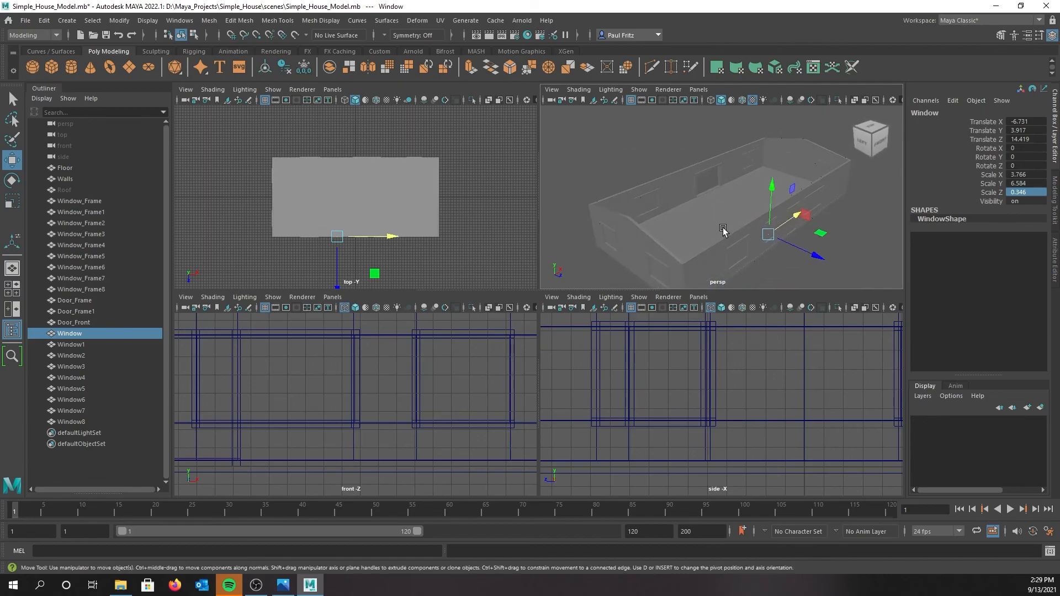
left_click_drag(723, 231, 696, 216, "alt")
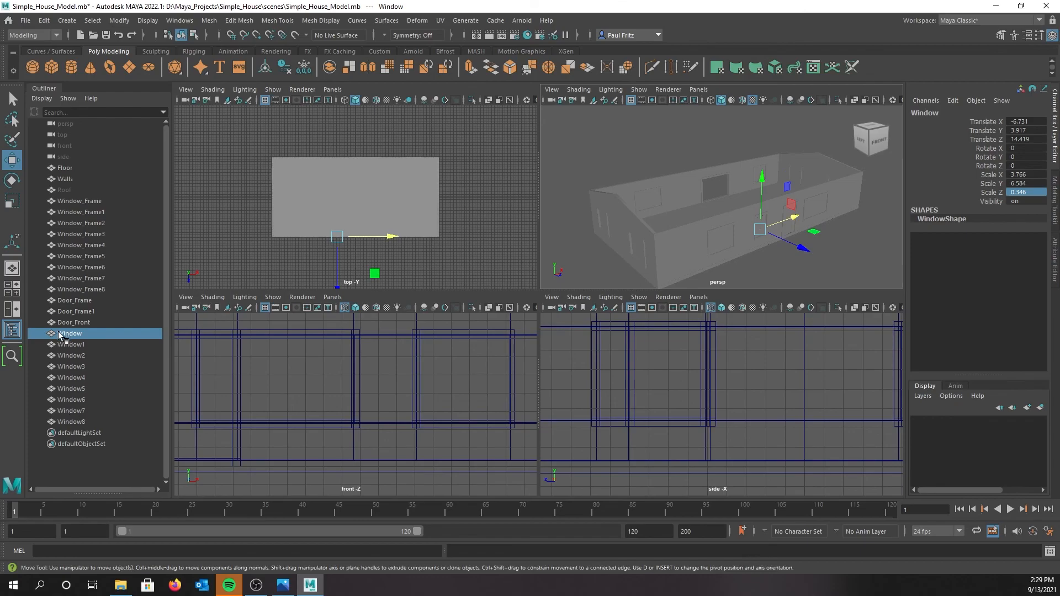
left_click(80, 422, "shift")
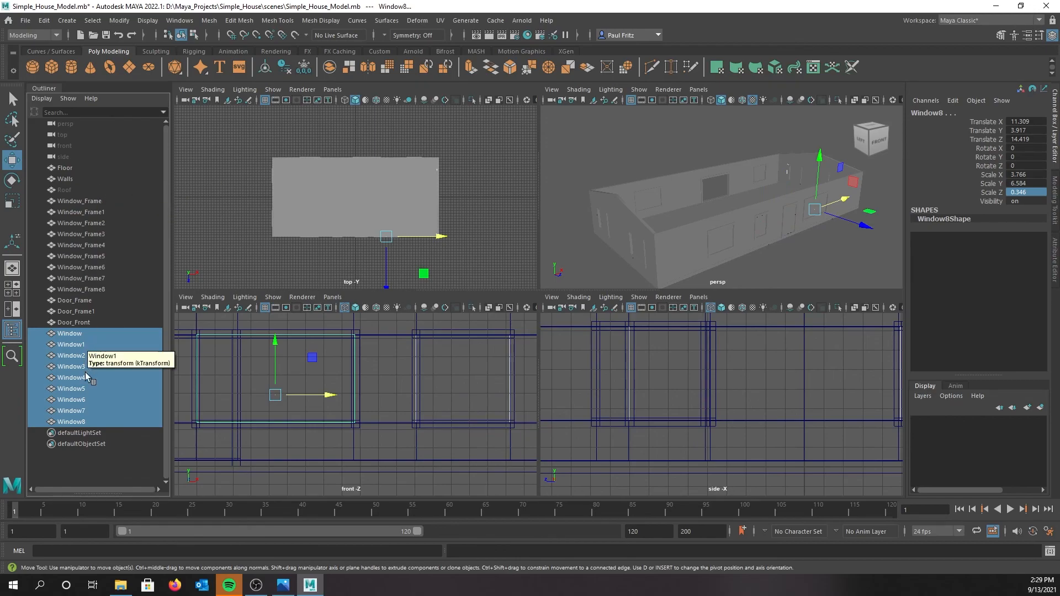
left_click(45, 21)
mouse_move(86, 153)
left_click(223, 155)
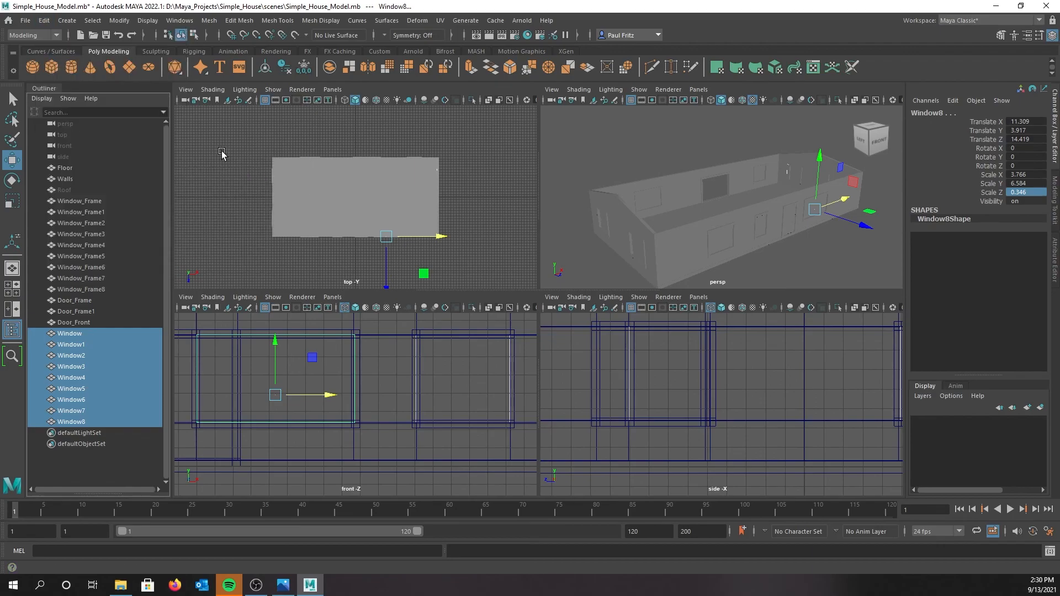
Freeze the window panels' transformations and center their pivots, then undo both operations.
left_click(119, 22)
left_click(141, 73)
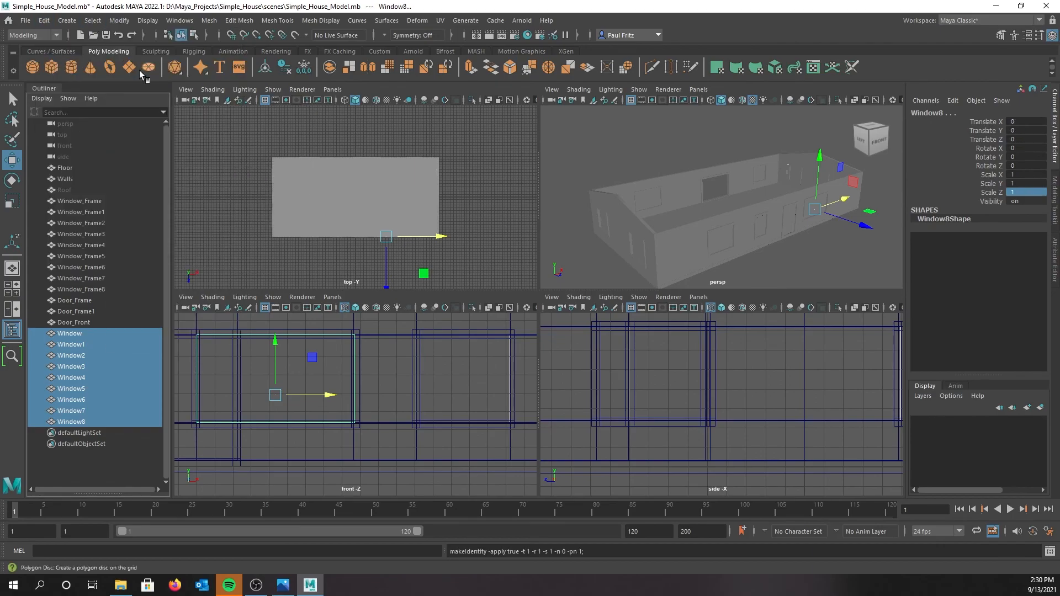
left_click(112, 22)
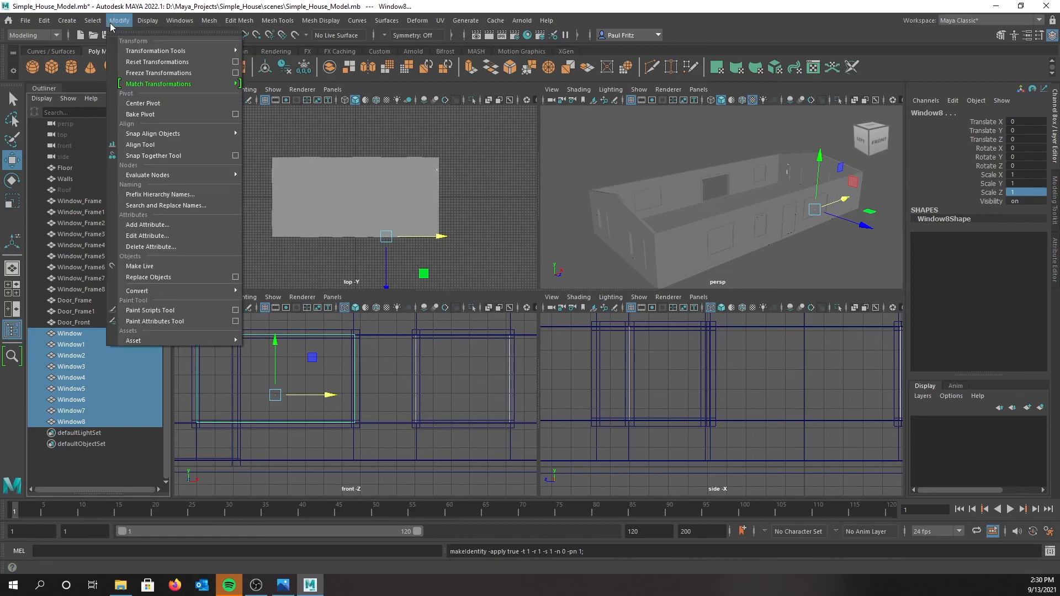
left_click(141, 102)
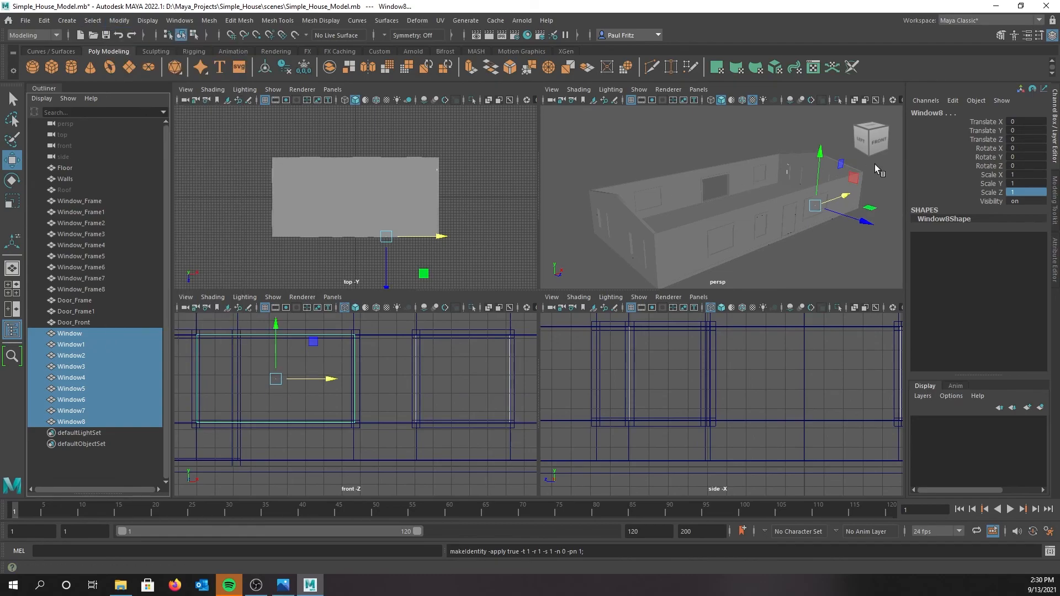
left_click_drag(828, 214, 771, 217, "alt")
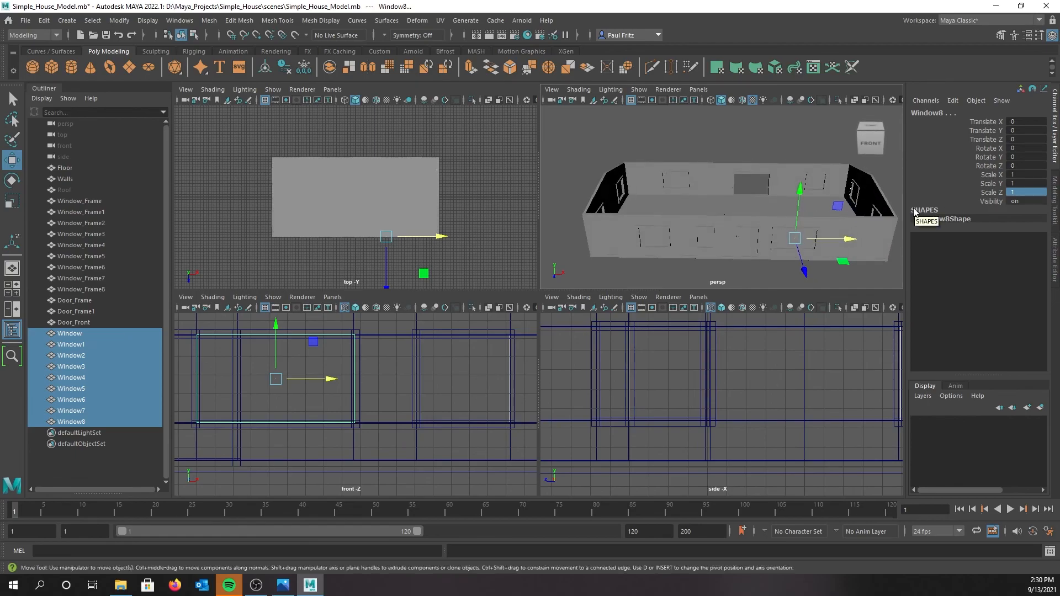
key("ctrl+z")
key("ctrl+z")
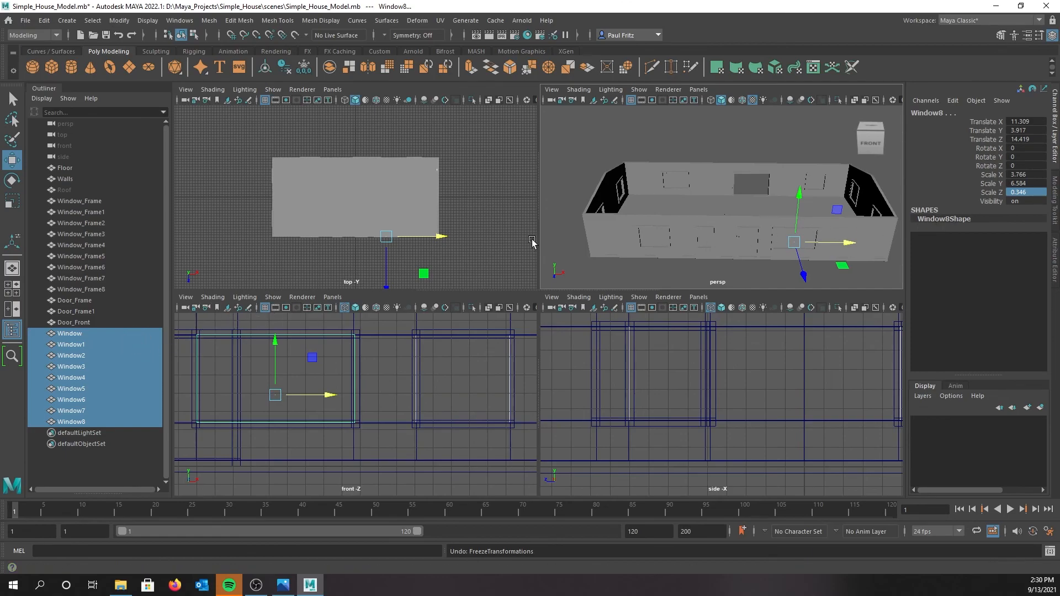
Thin all the selected window panels by setting their Scale Z to 0.15.
left_click_drag(613, 193, 695, 213, "alt")
scroll(715, 220, "up", 5)
scroll(714, 216, "down", 4)
middle_click_drag(690, 229, 678, 199, "alt")
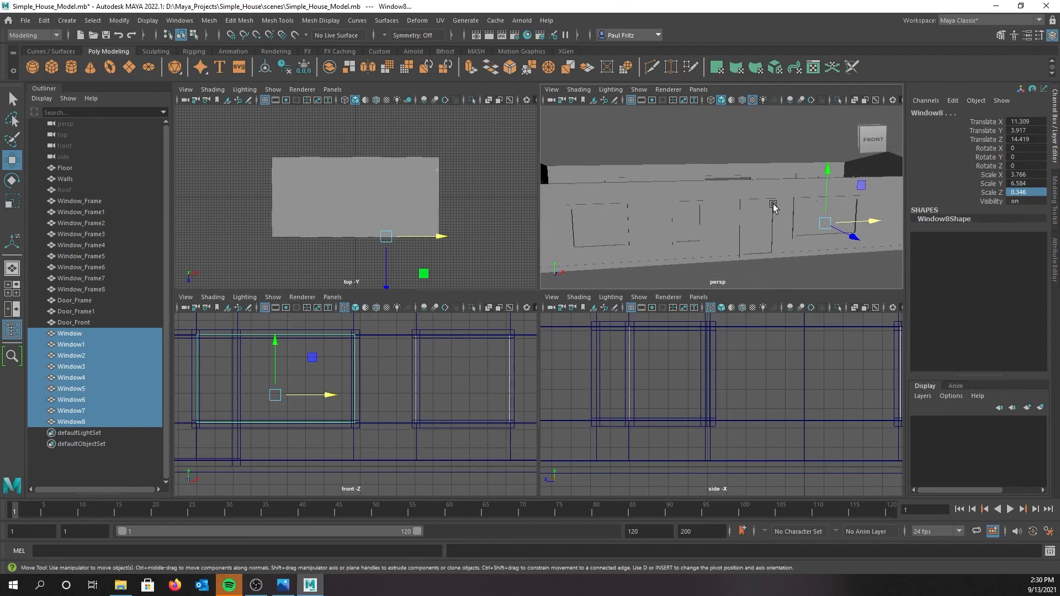
left_click_drag(729, 232, 717, 239, "alt")
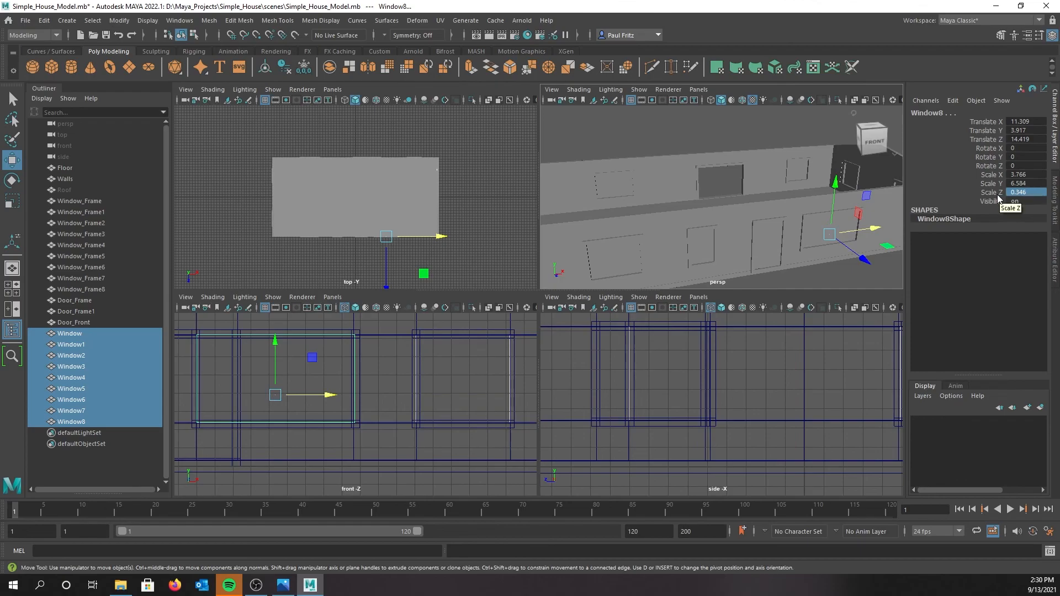
double_click(1036, 193)
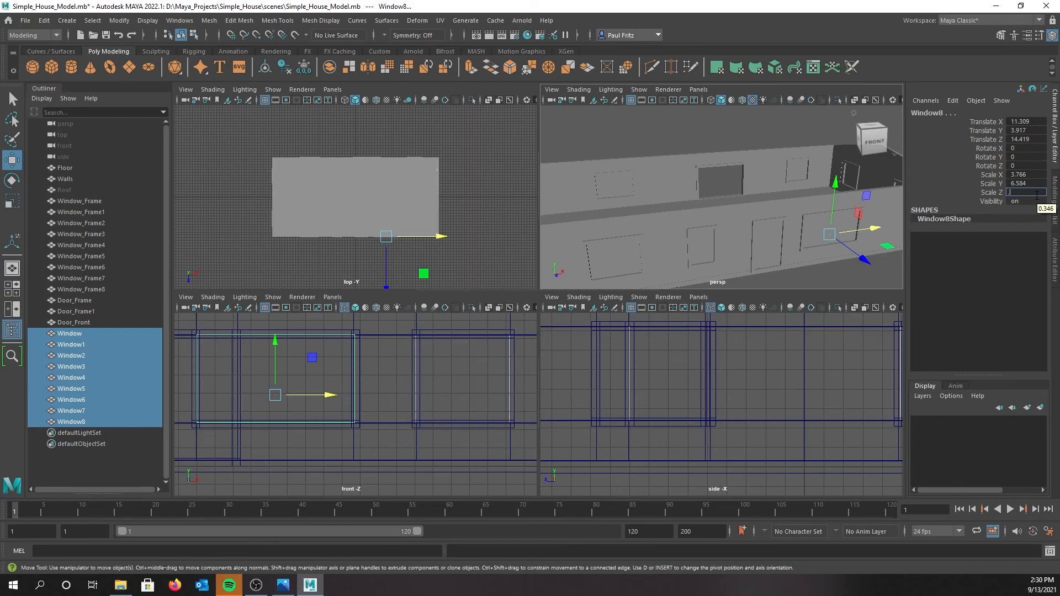
type(".15")
key("Return")
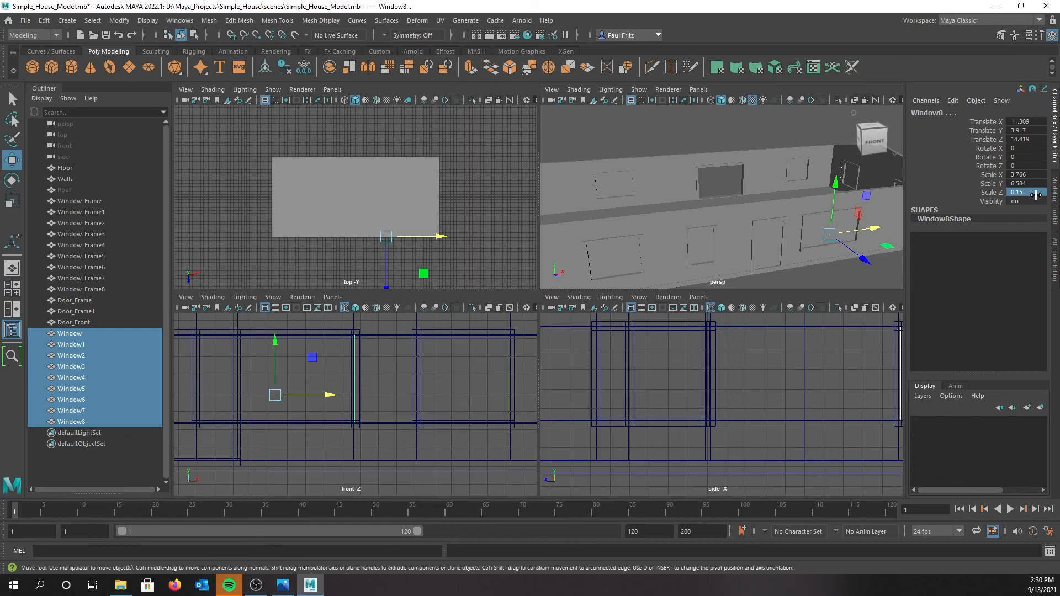
Reselect all the window panels, Window through Window8, and delete their construction history again.
left_click(796, 176)
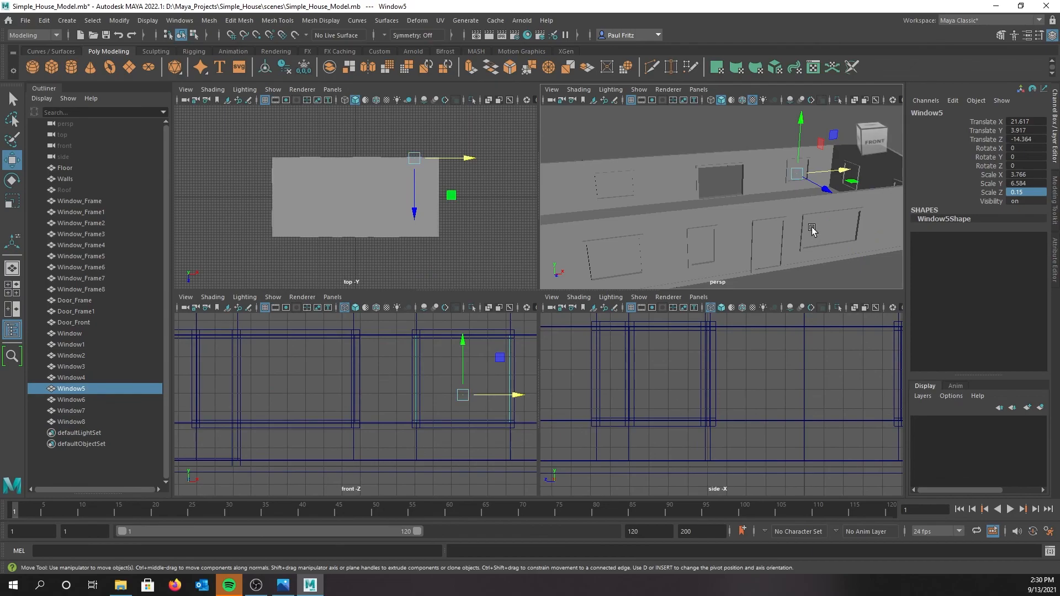
left_click_drag(711, 216, 661, 232, "alt")
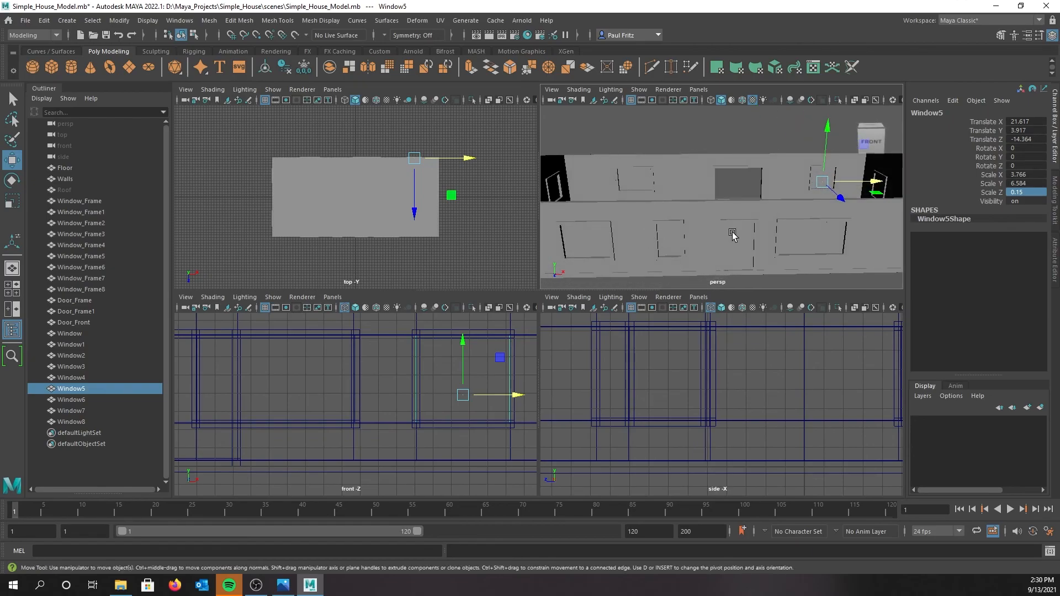
left_click(62, 334, "shift")
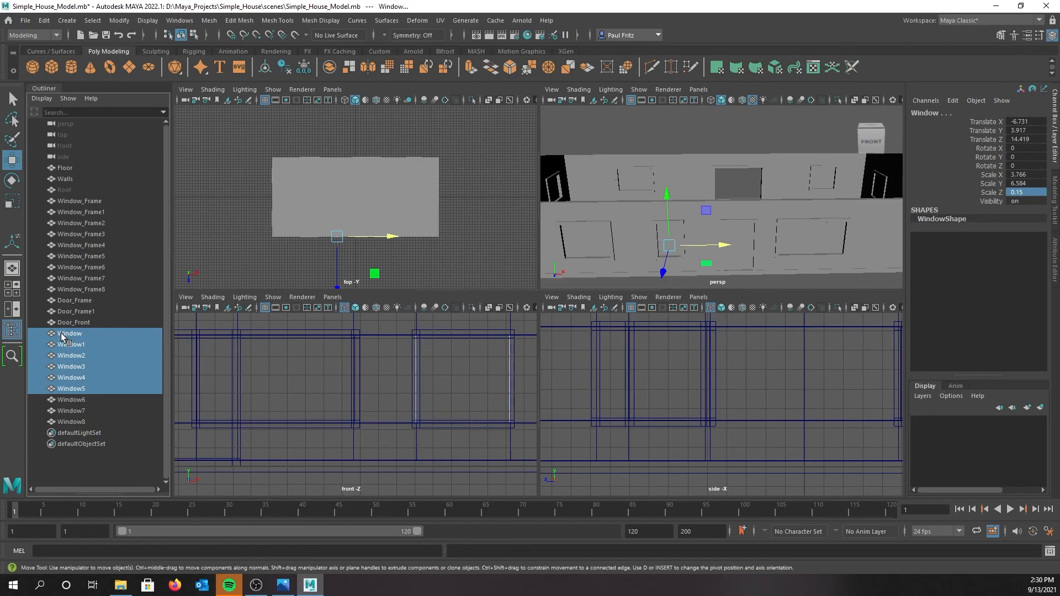
left_click(78, 423, "shift")
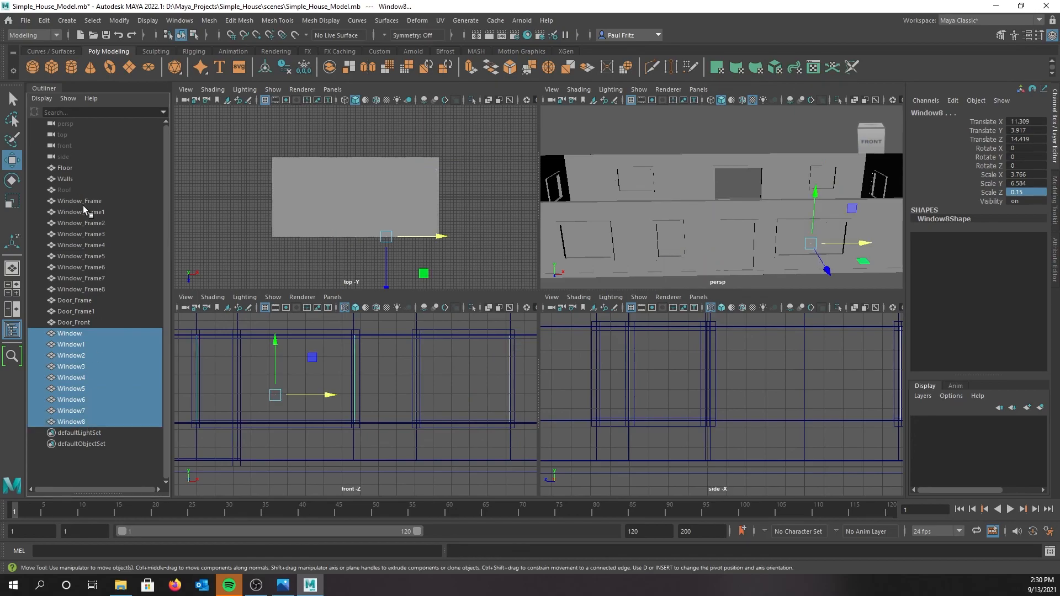
left_click(44, 20)
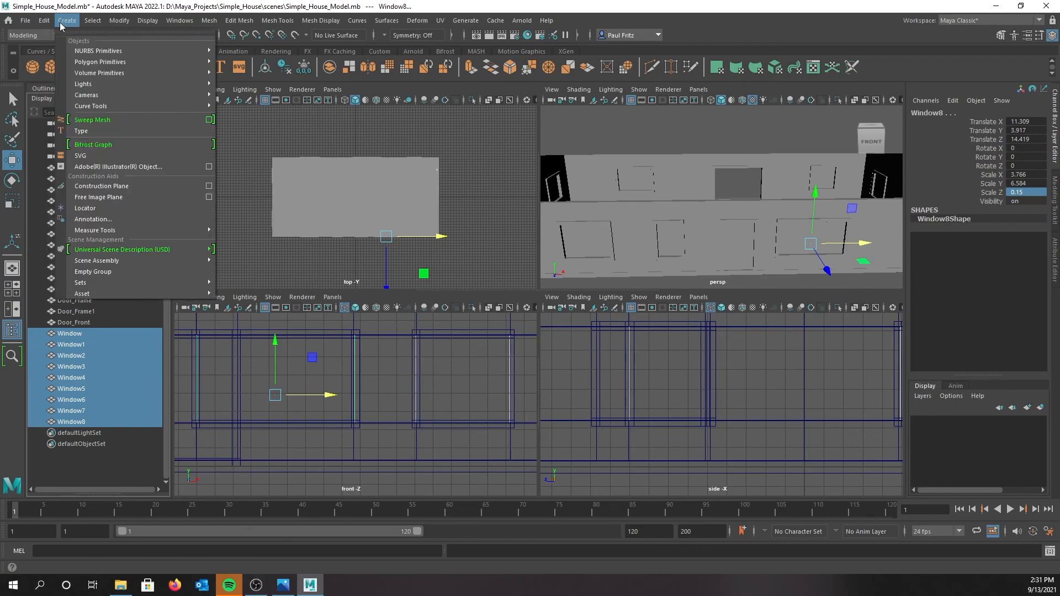
mouse_move(98, 154)
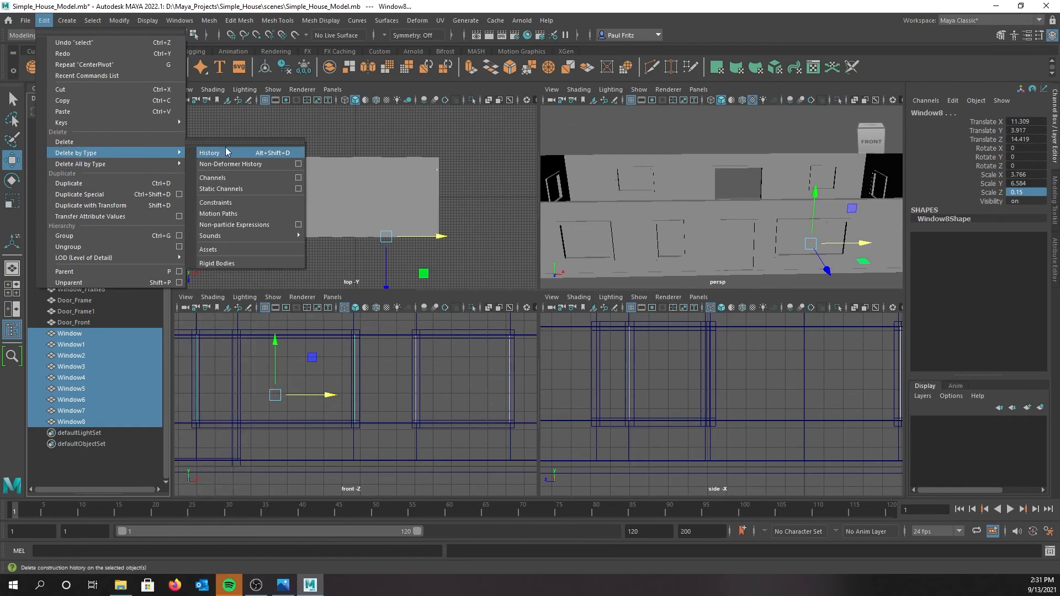
left_click(225, 155)
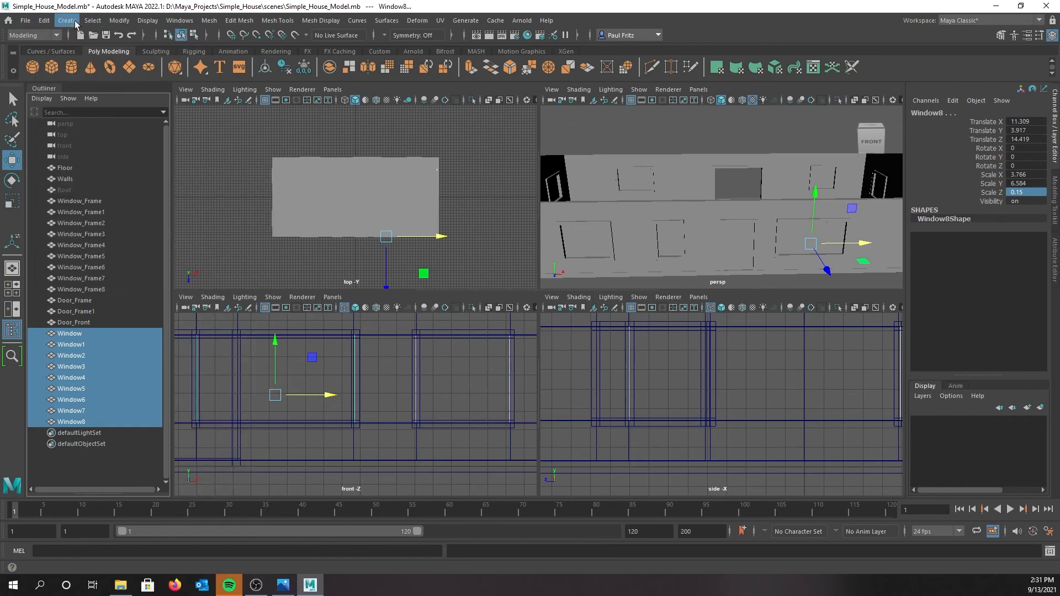
Freeze the transformations of the thinned window panels and center their pivots.
left_click(119, 21)
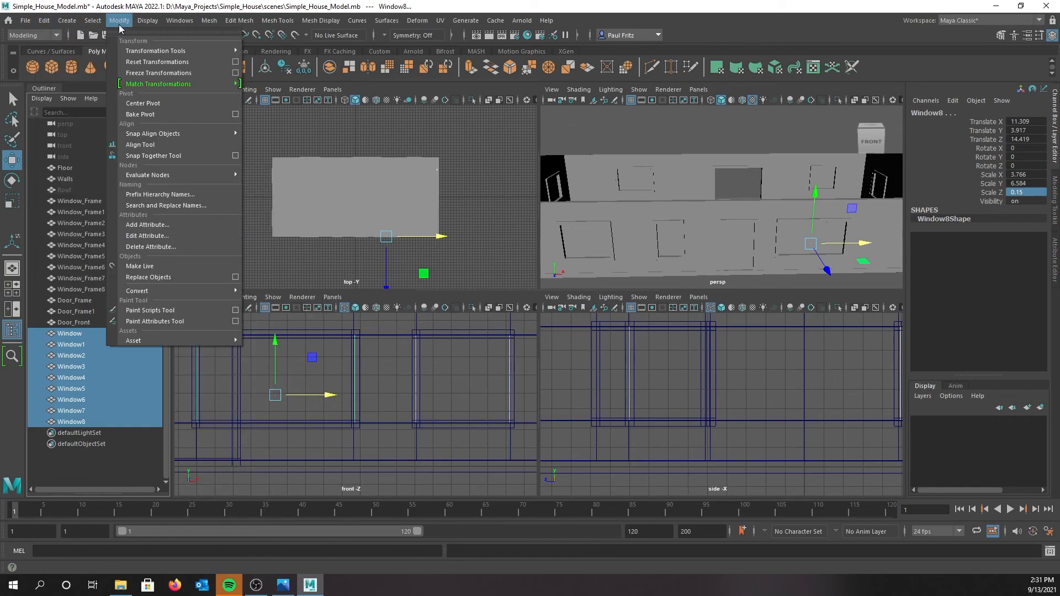
left_click(150, 74)
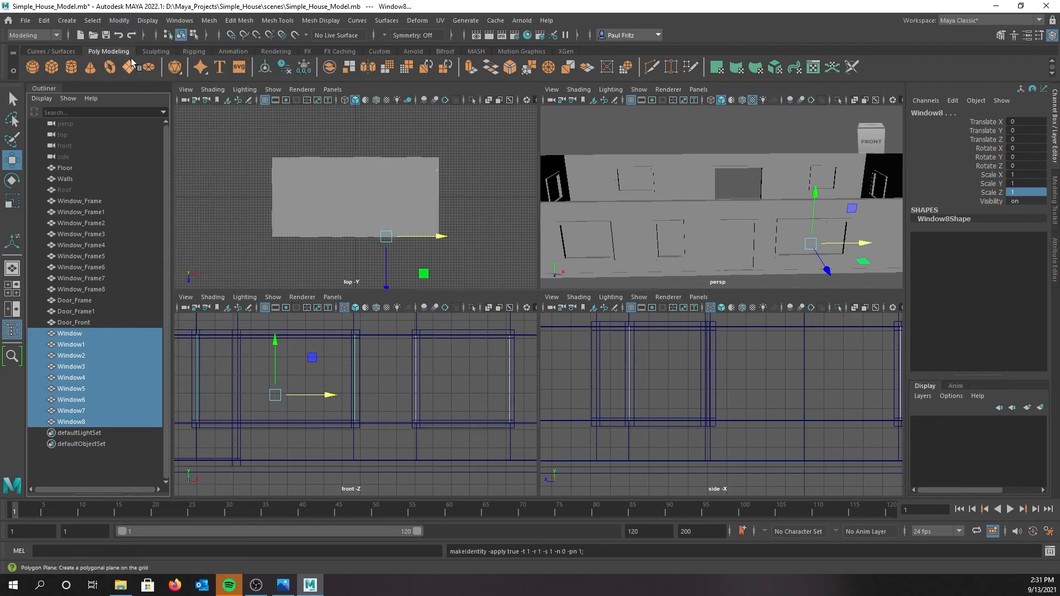
left_click(118, 20)
left_click(139, 103)
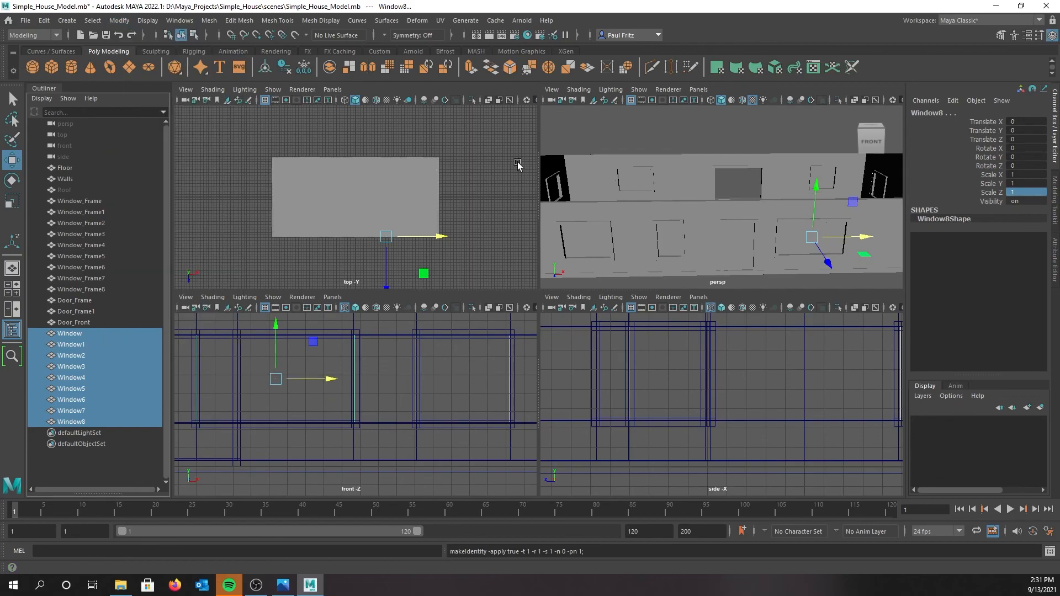
Select window panels on the front and back walls one at a time to check their pivots and transform values.
left_click(598, 246)
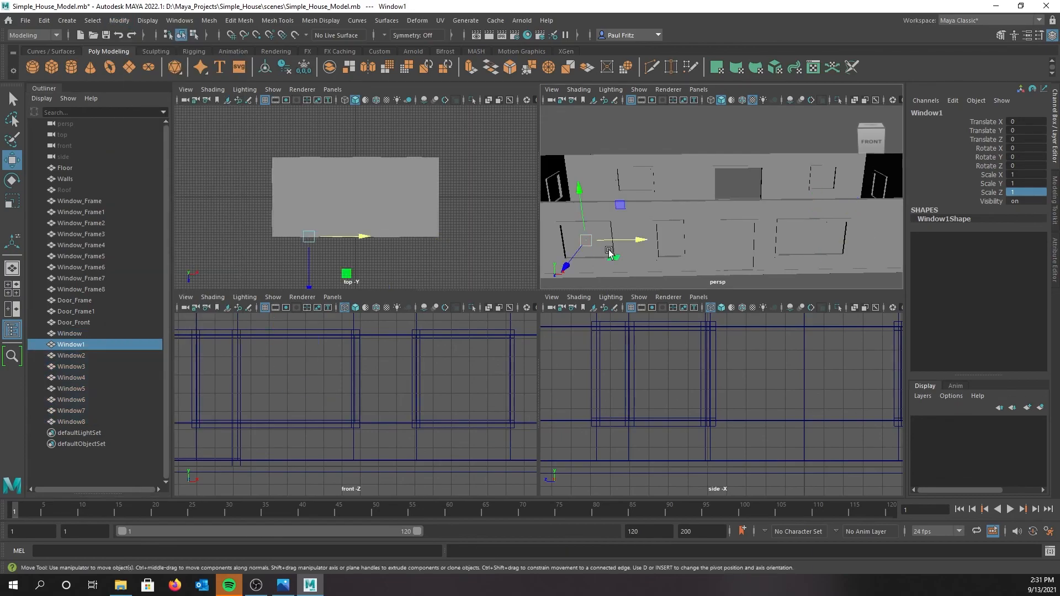
left_click(668, 243)
left_click(638, 180)
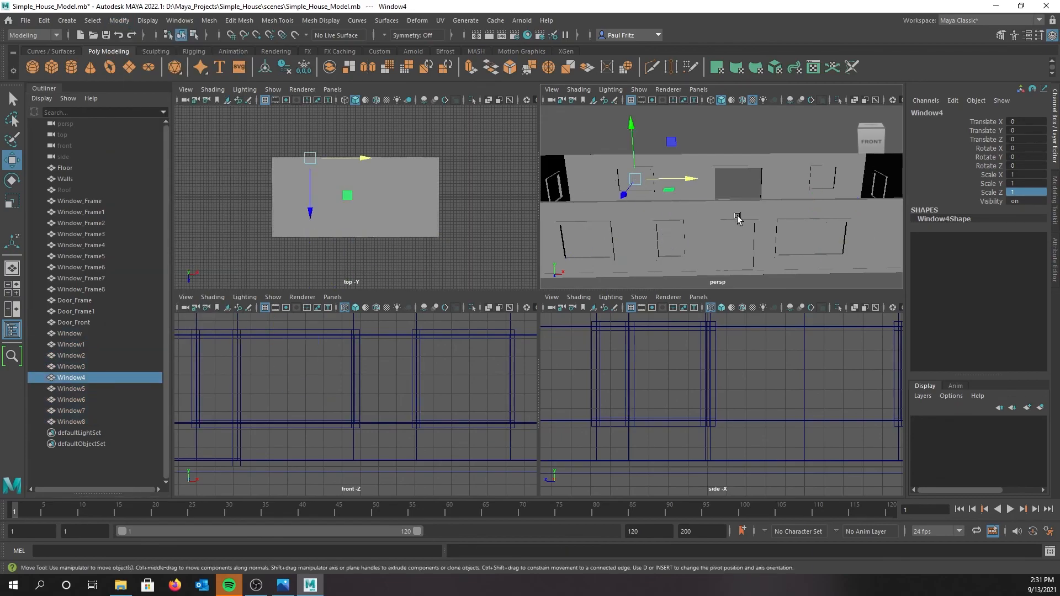
left_click(802, 236)
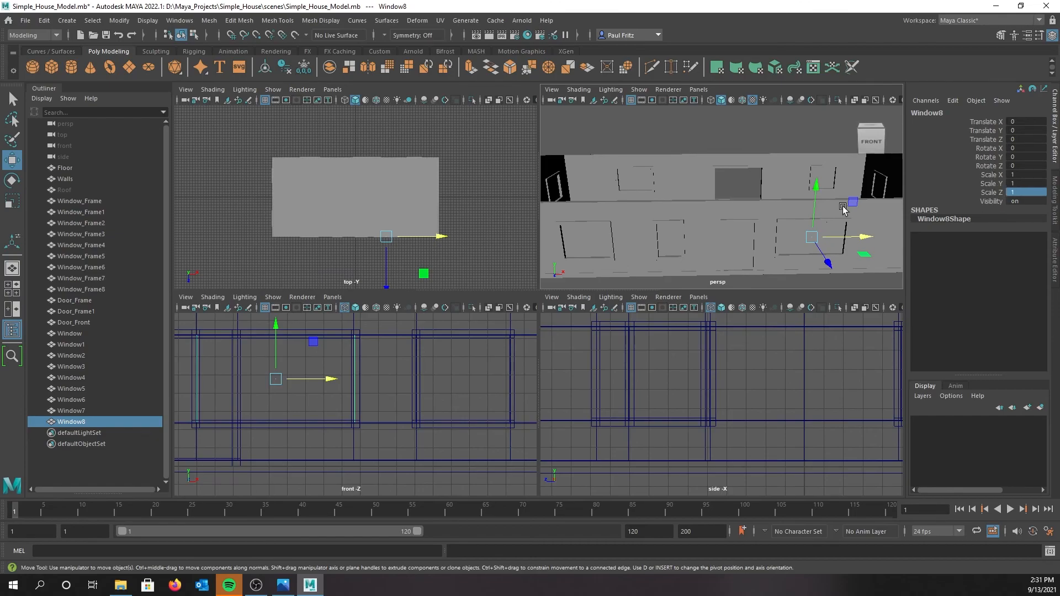
Examine the house's interior and the back wall around the large door opening, and select Window_Frame6.
left_click_drag(668, 173, 686, 221, "alt")
left_click_drag(643, 192, 764, 145, "alt")
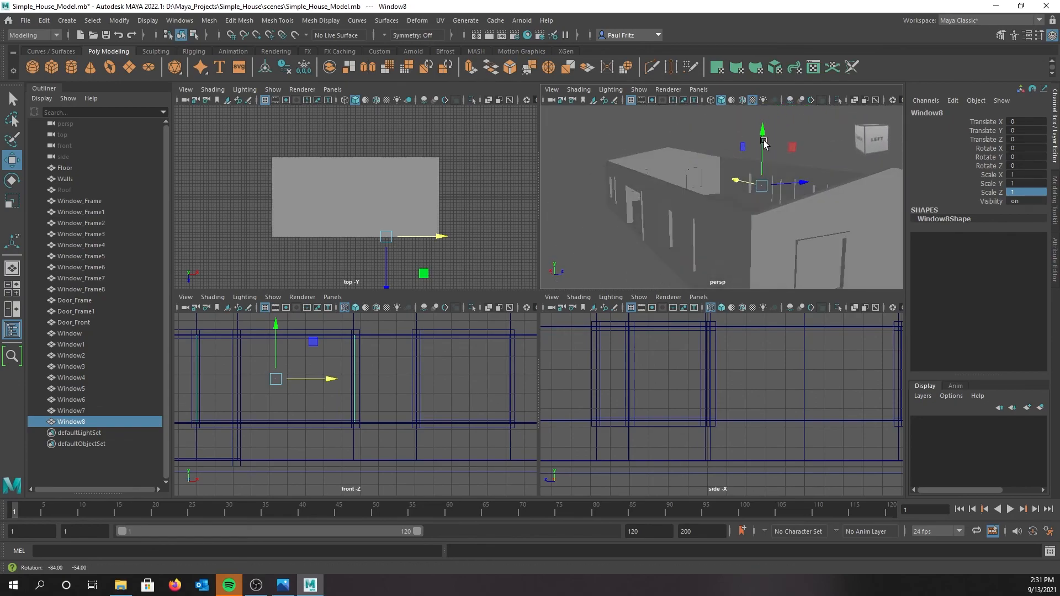
left_click_drag(729, 210, 717, 230, "alt")
mouse_move(784, 223)
left_mouse_down("alt")
mouse_move(742, 218)
mouse_move(784, 213)
left_mouse_up("alt")
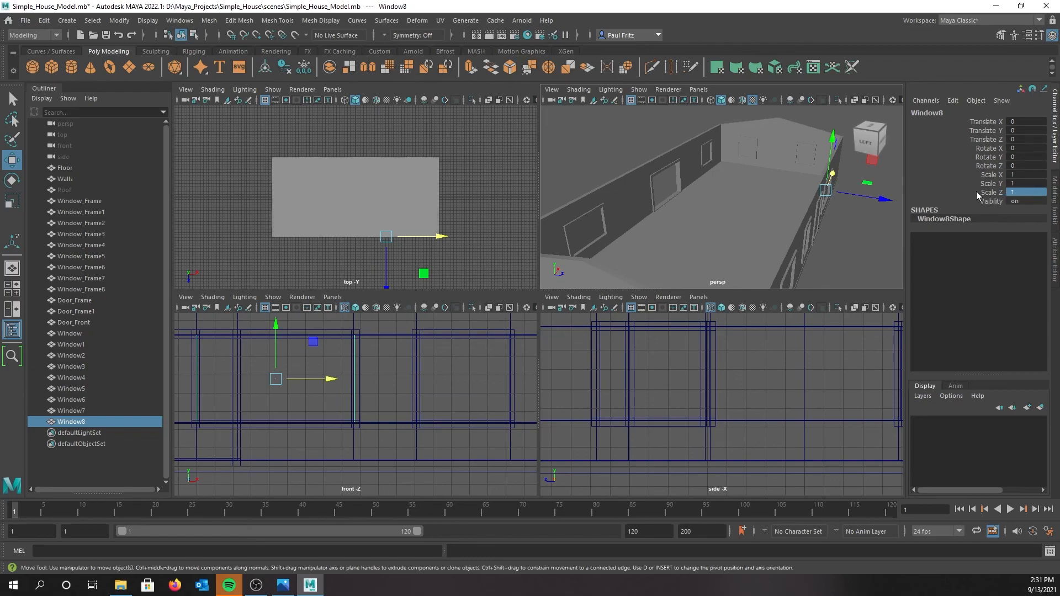
left_click_drag(748, 197, 722, 203, "alt")
middle_click_drag(721, 202, 717, 175, "alt")
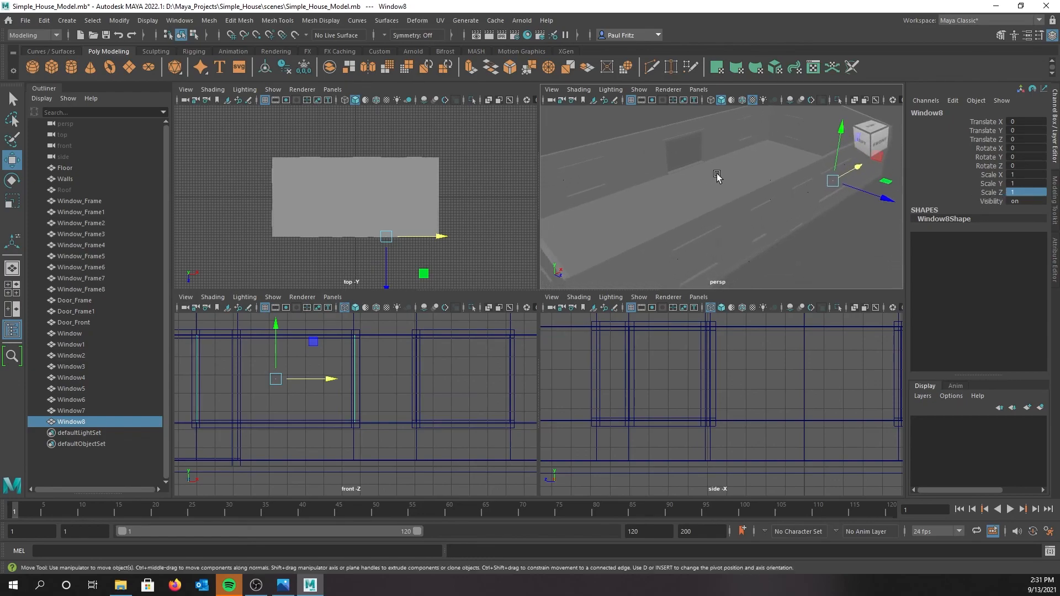
left_click_drag(722, 184, 710, 189, "alt")
left_click_drag(618, 175, 769, 175, "alt")
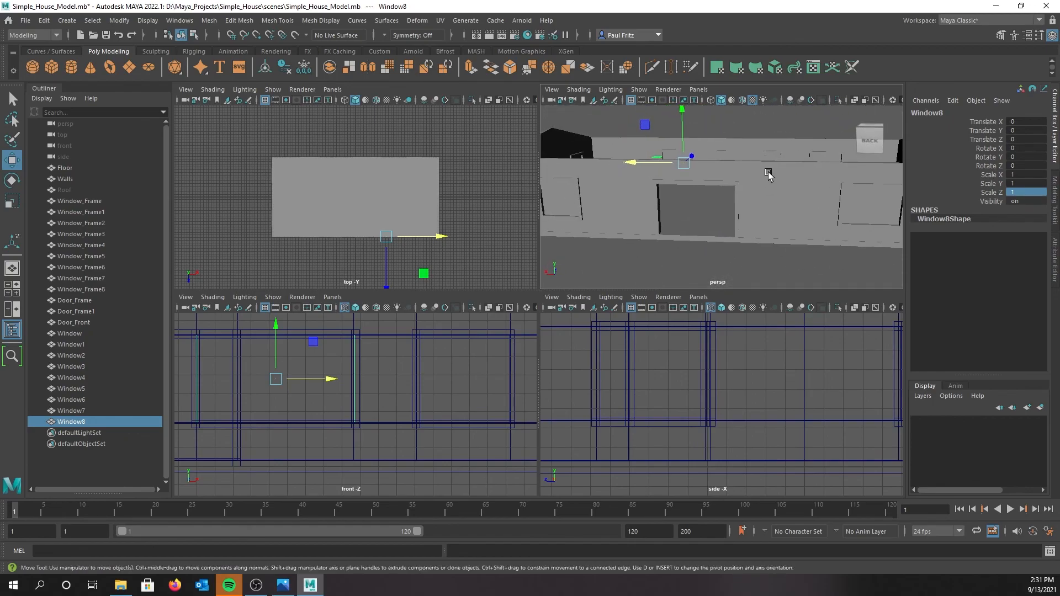
mouse_move(686, 225)
left_mouse_down("alt")
mouse_move(697, 224)
mouse_move(681, 230)
mouse_move(689, 219)
left_mouse_up("alt")
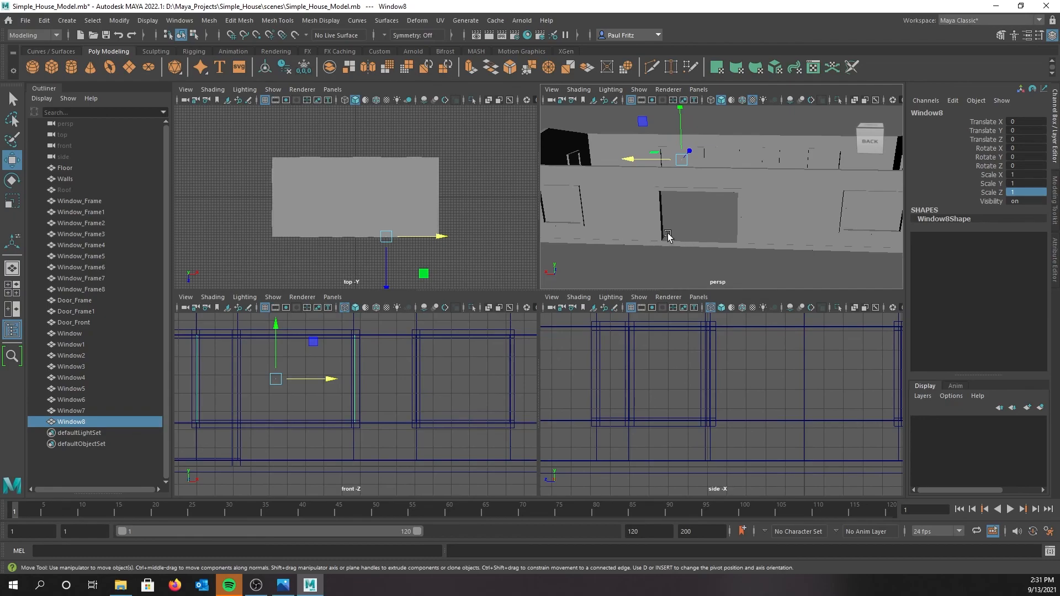
left_click_drag(640, 231, 691, 224, "alt")
scroll(688, 220, "up", 1)
scroll(686, 219, "down", 1)
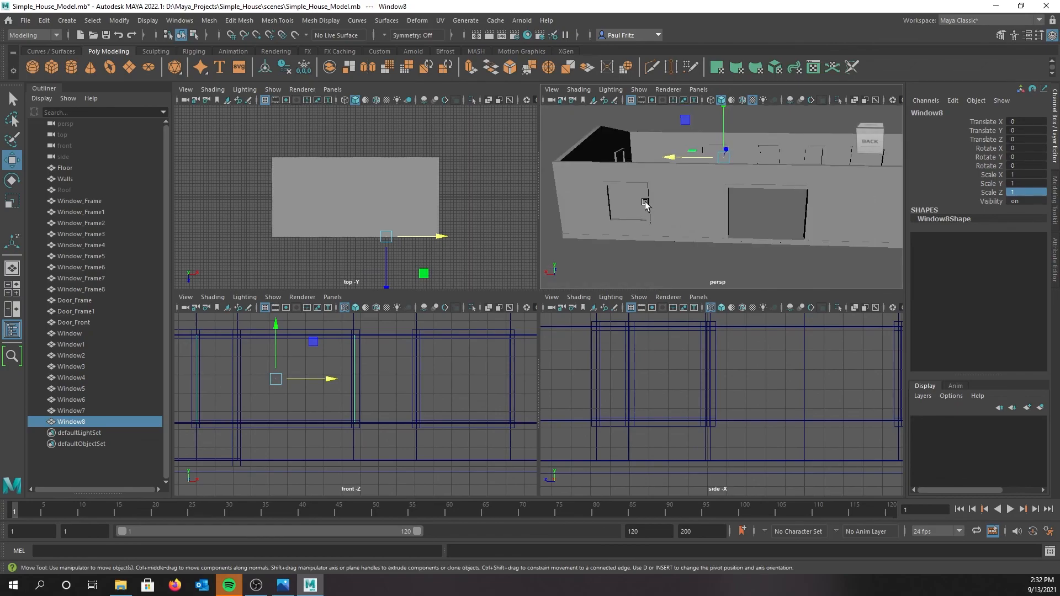
left_click(648, 204)
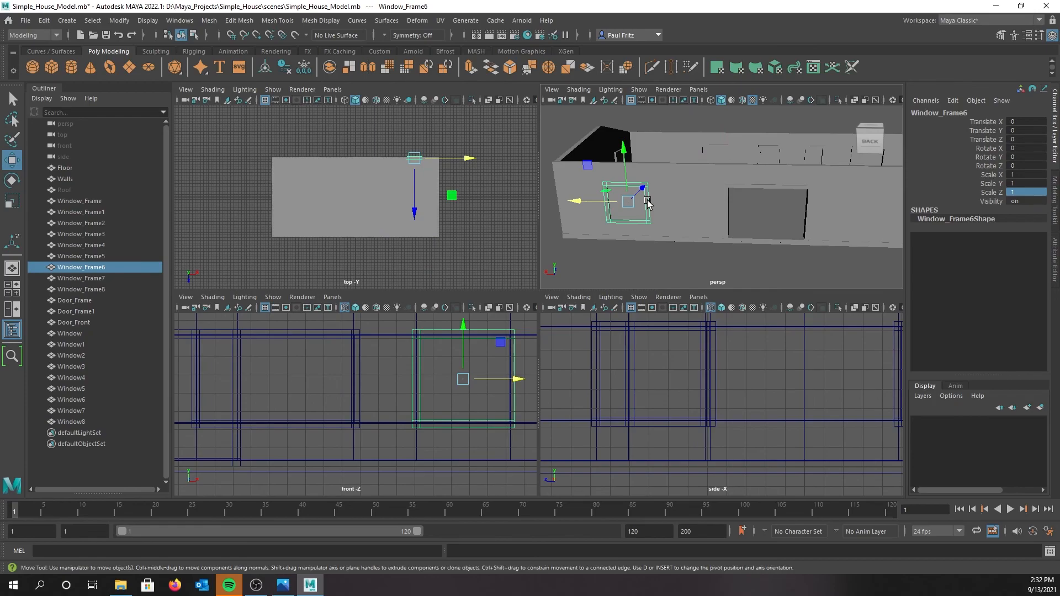
Duplicate Window_Frame6 and rename the copy Door_Sliding.
key("ctrl+d")
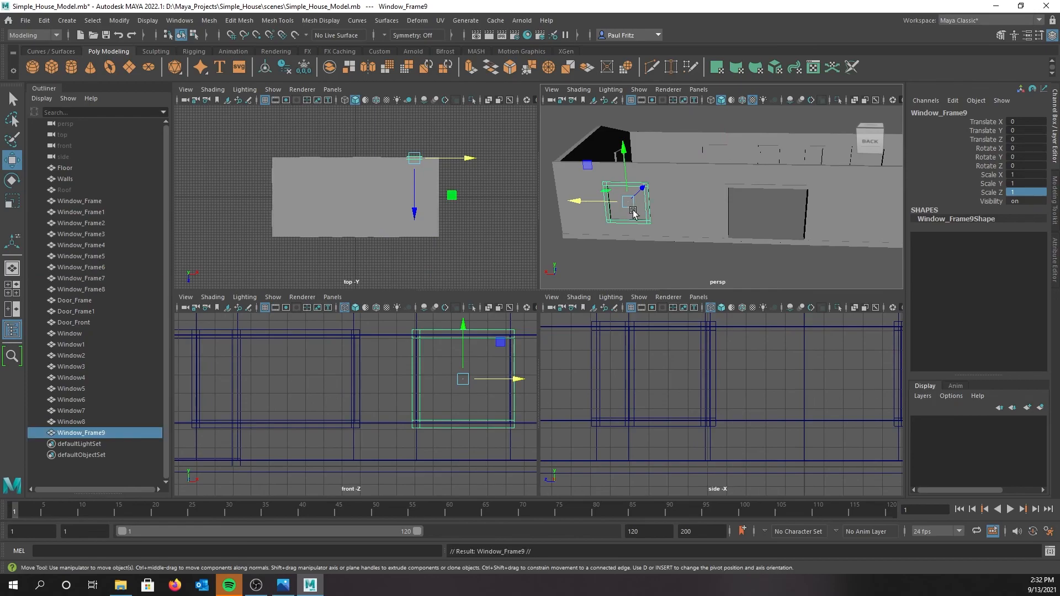
double_click(95, 434)
type("Door_Sliding")
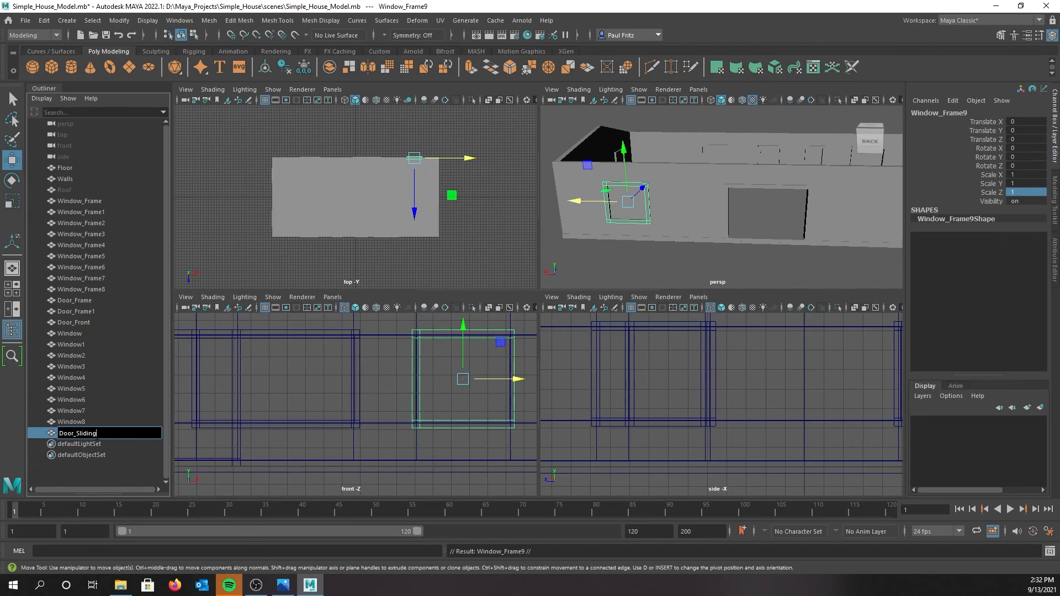
key("Return")
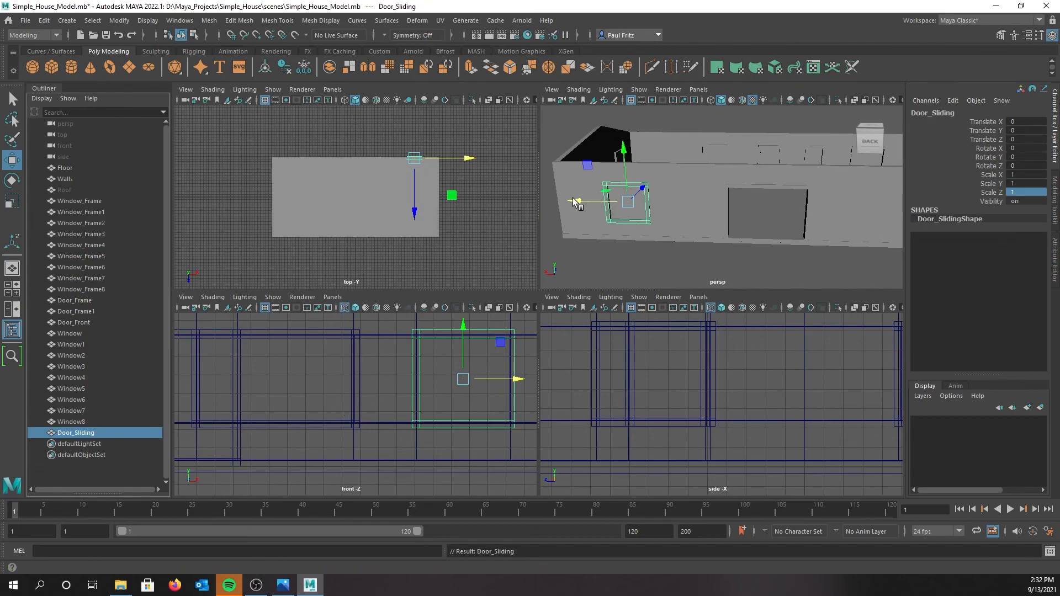
Move Door_Sliding along X to about -15.485, into the large back door opening, and thin it to a Z scale of about 0.213.
left_click_drag(572, 200, 691, 212)
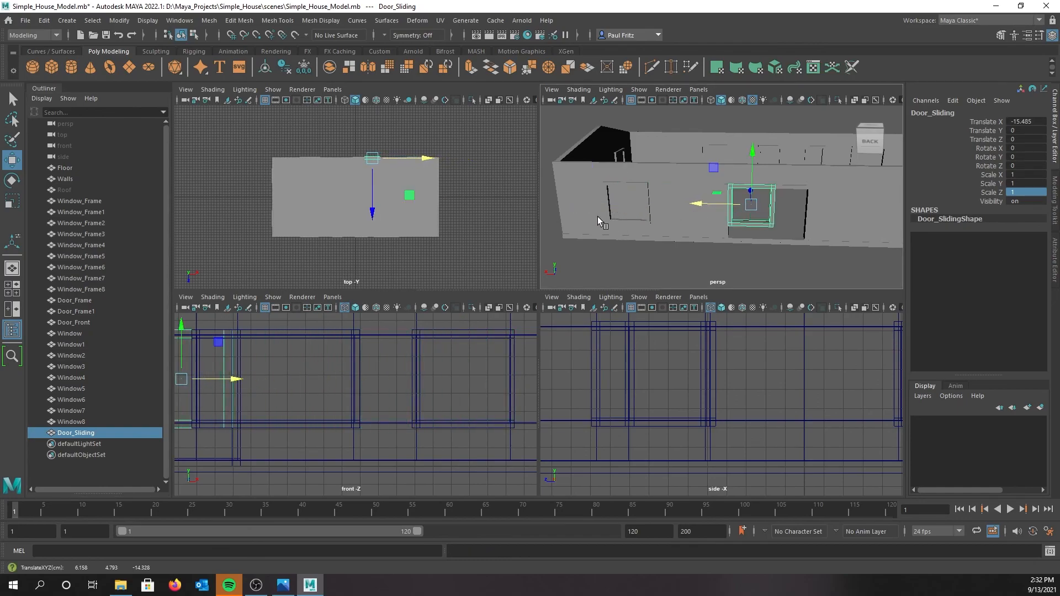
left_click_drag(612, 224, 687, 173, "alt")
scroll(667, 207, "up", 5)
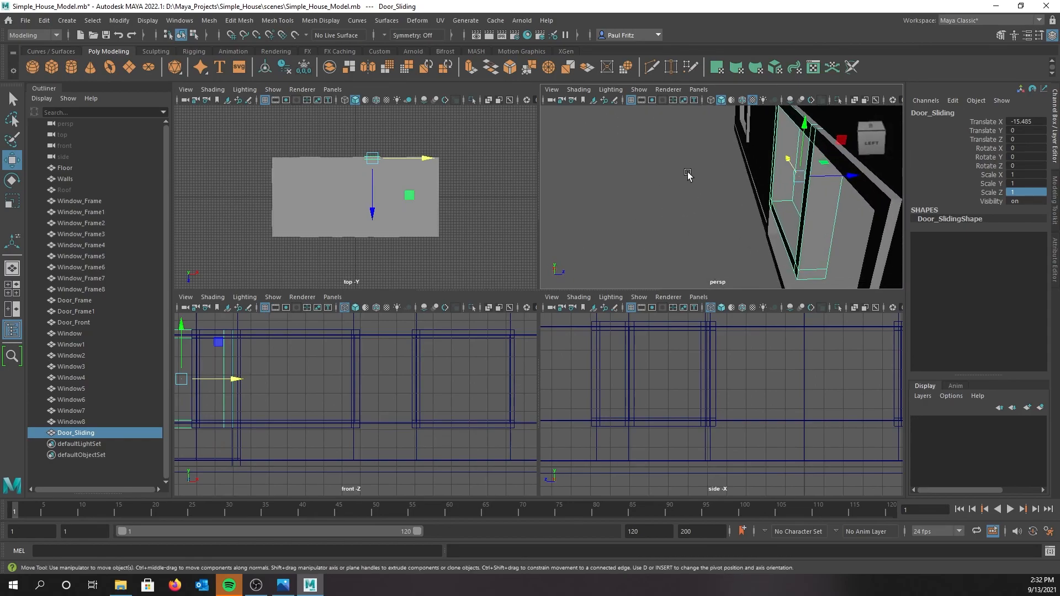
key("r")
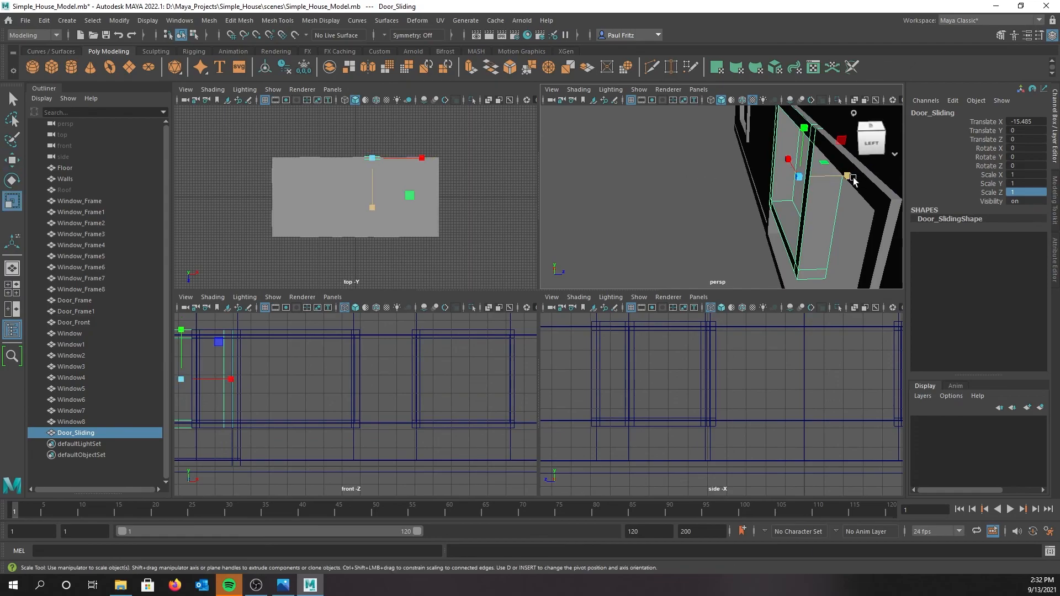
left_click_drag(851, 180, 813, 189)
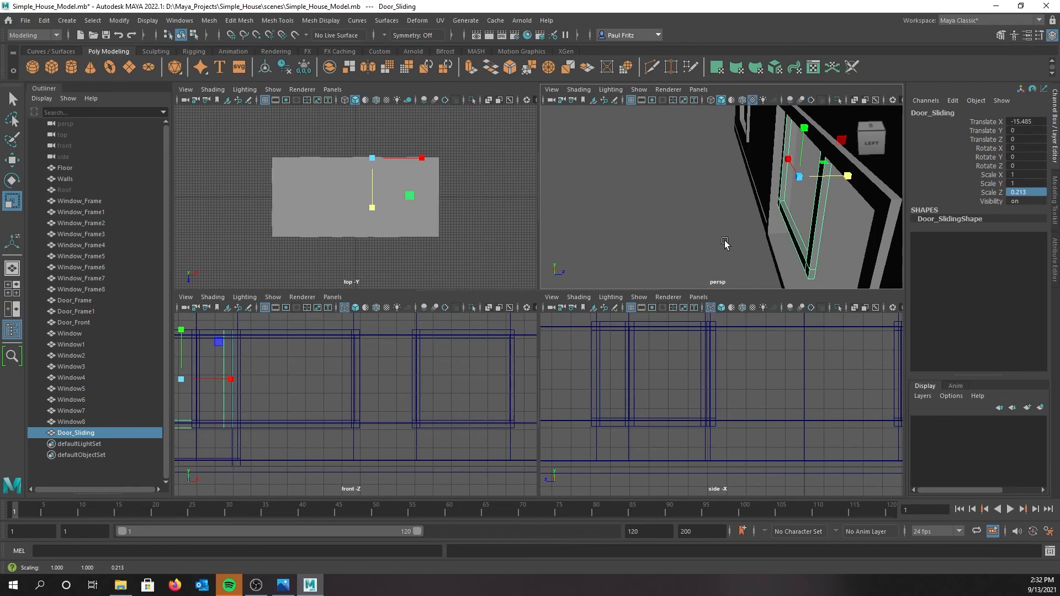
Align Door_Sliding with the upper corner of the large door opening, at about Translate X -15.532 and Translate Y -0.461.
left_click_drag(652, 247, 694, 255, "alt")
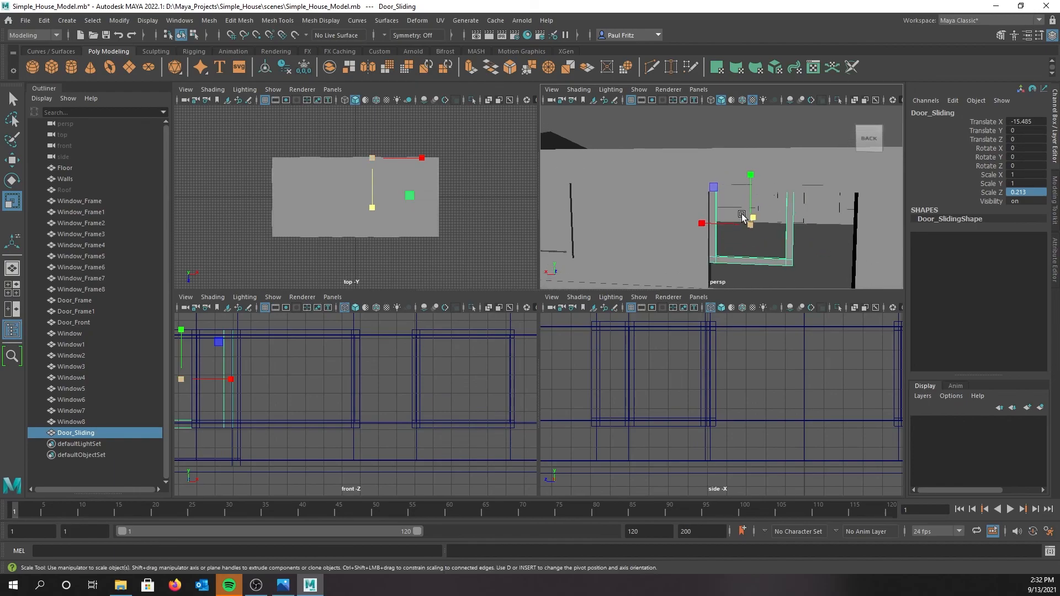
key("w")
left_click_drag(754, 171, 751, 174)
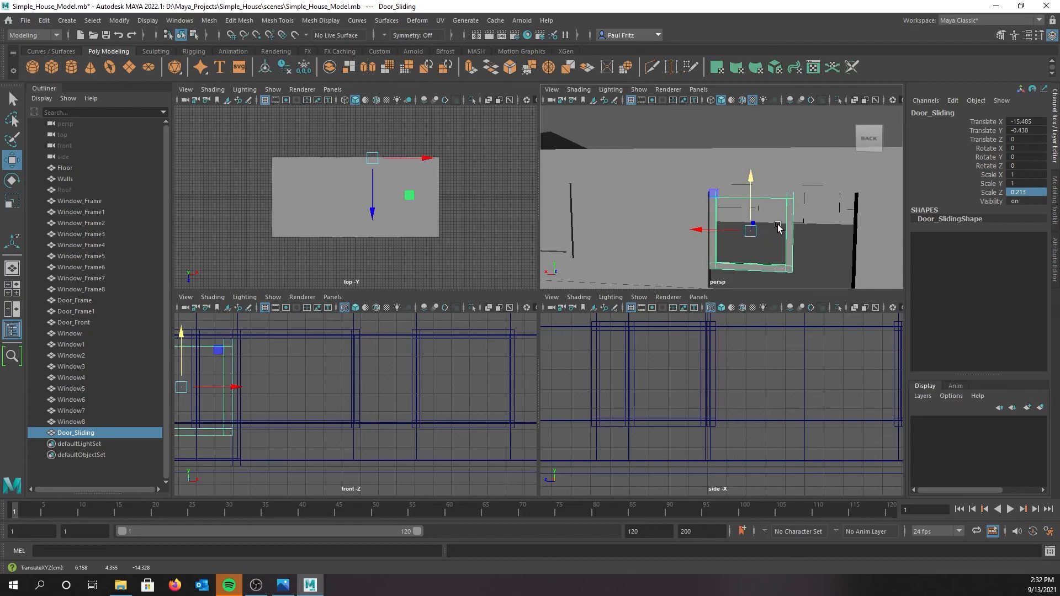
scroll(773, 223, "up", 4)
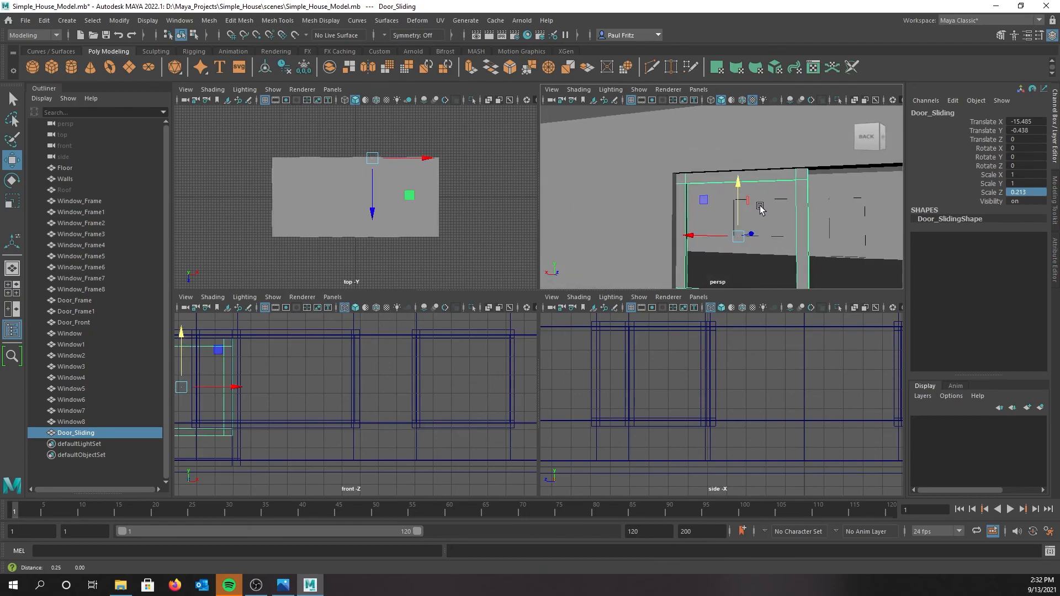
scroll(760, 207, "up", 1)
left_click_drag(732, 178, 733, 179)
left_click_drag(665, 200, 723, 240, "alt")
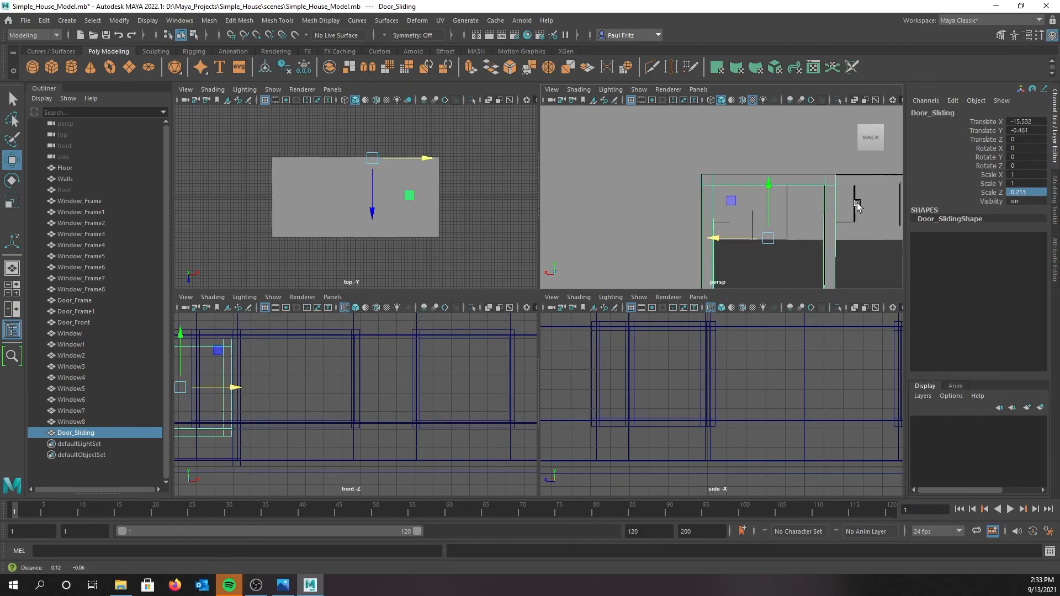
Insert a single centered edge loop across the width of Door_Frame1, using the Multiple edge loops option with a count of 1.
middle_click_drag(858, 203, 758, 166, "alt")
scroll(758, 166, "down", 3)
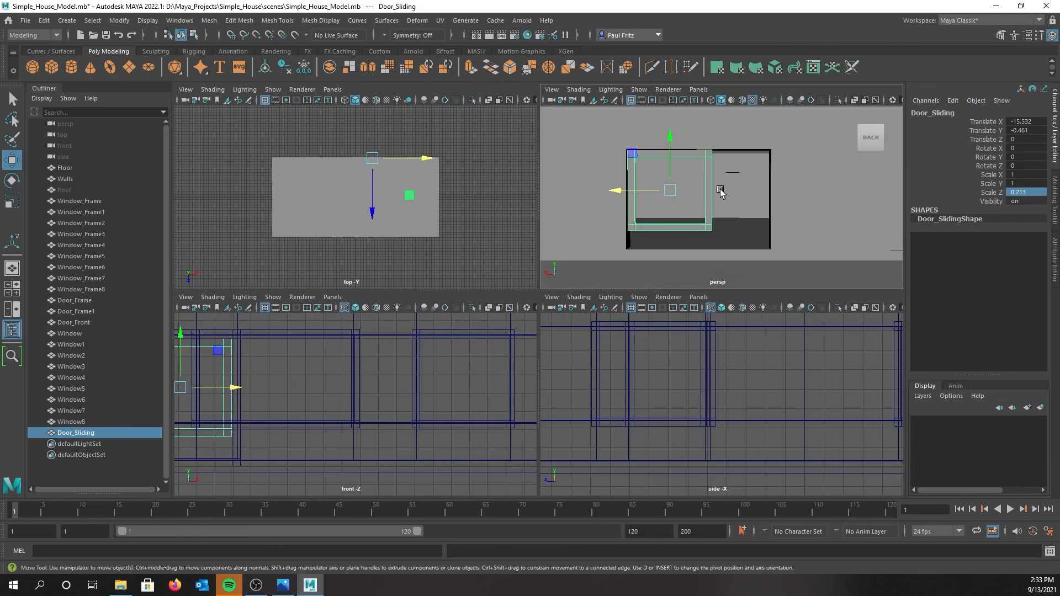
scroll(730, 223, "up", 2)
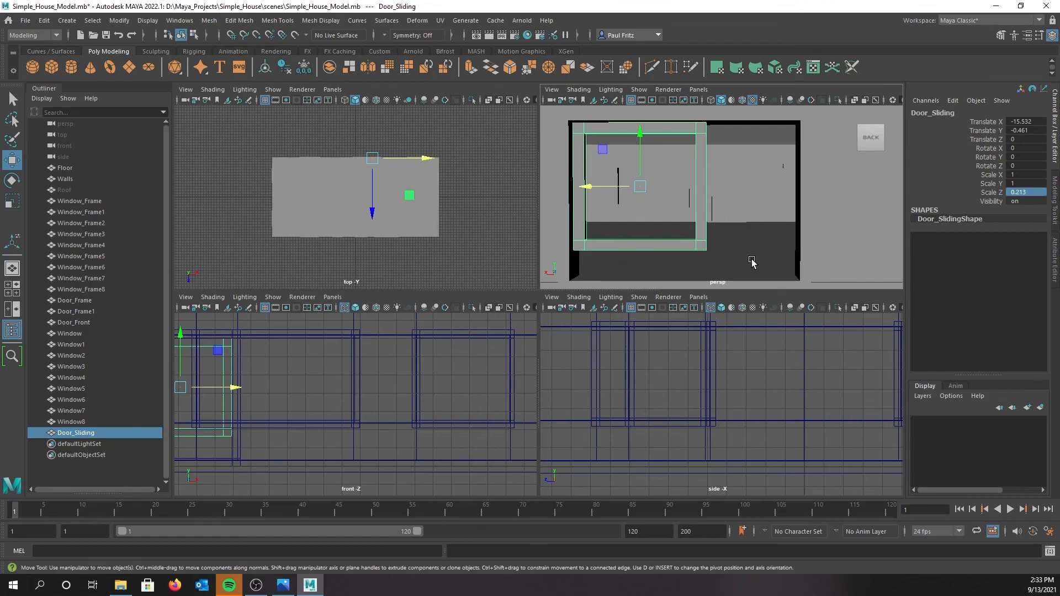
left_click(803, 220)
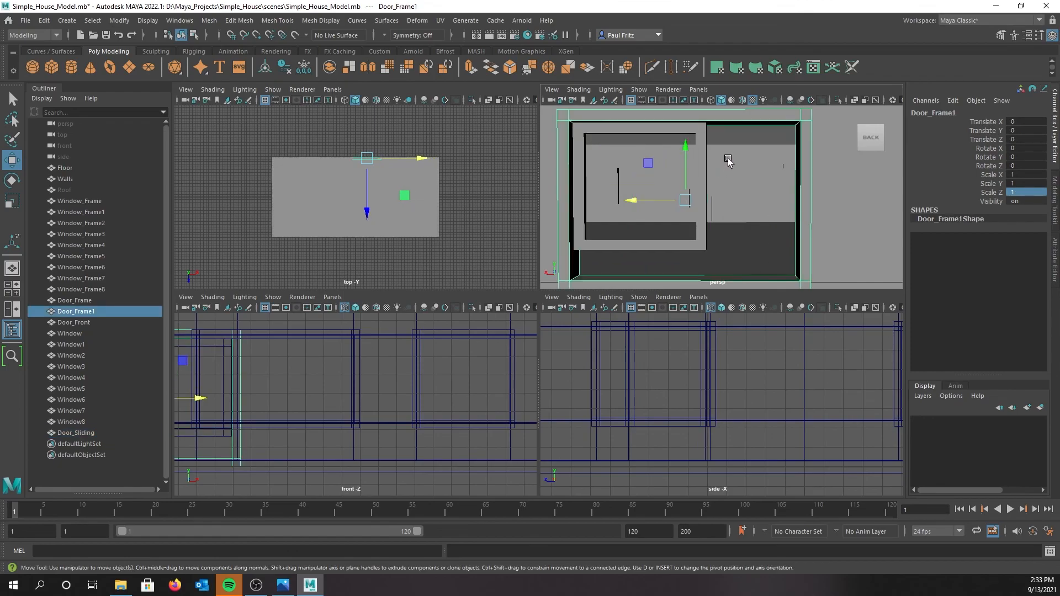
scroll(724, 157, "down", 3)
scroll(724, 156, "up", 2)
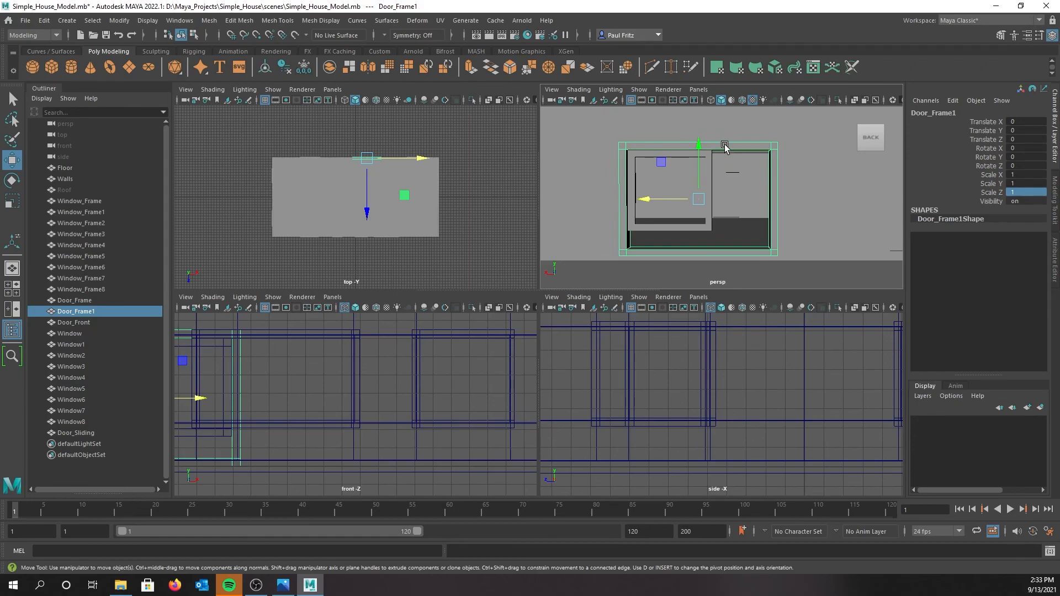
right_click(725, 146, "shift")
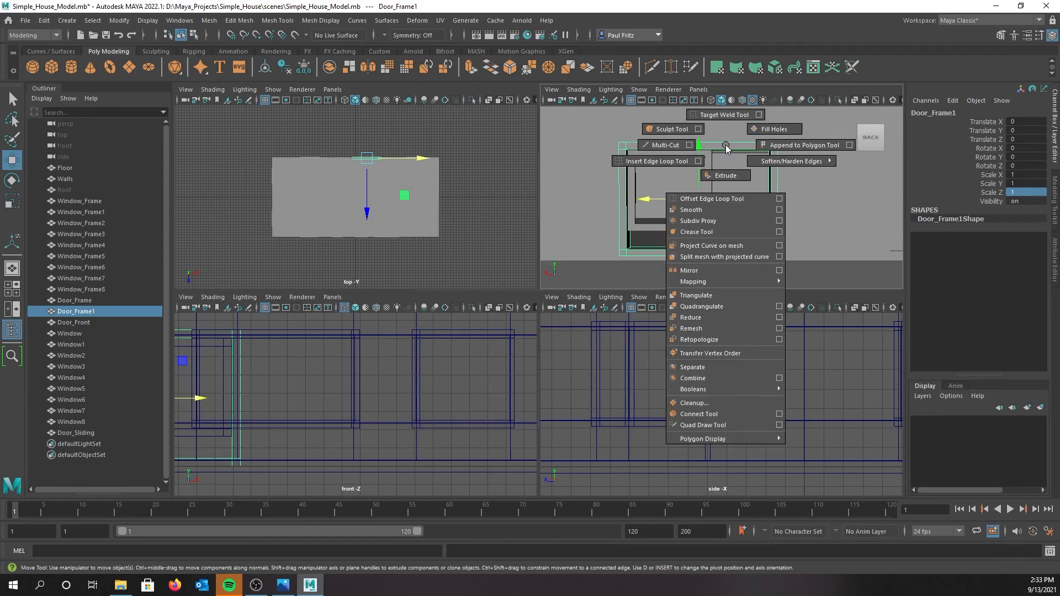
left_click(699, 162)
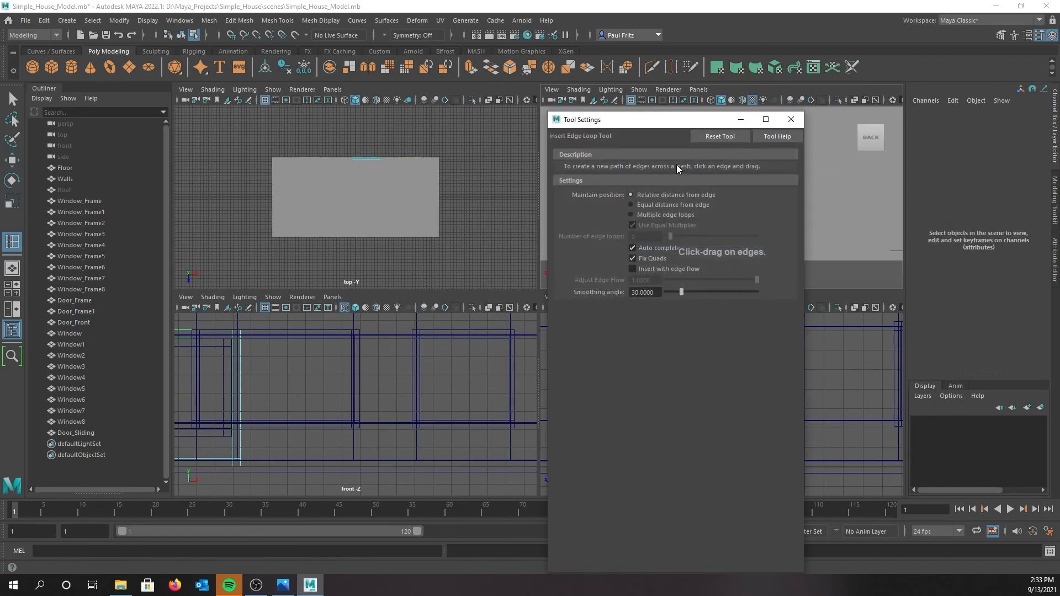
left_click_drag(667, 127, 288, 105)
left_click(253, 193)
left_click(267, 214)
type("1")
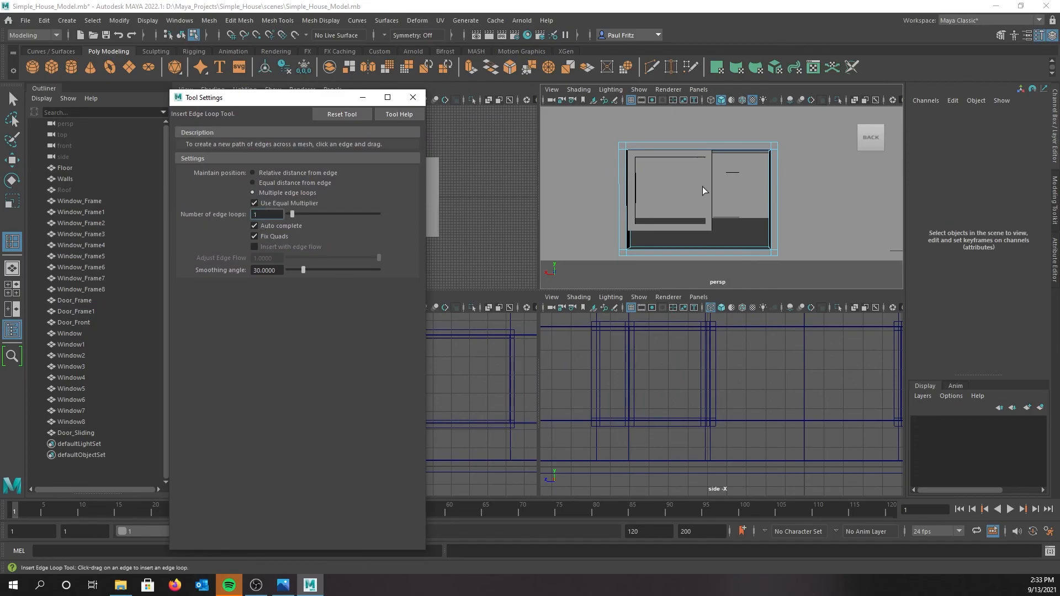
left_click(704, 143)
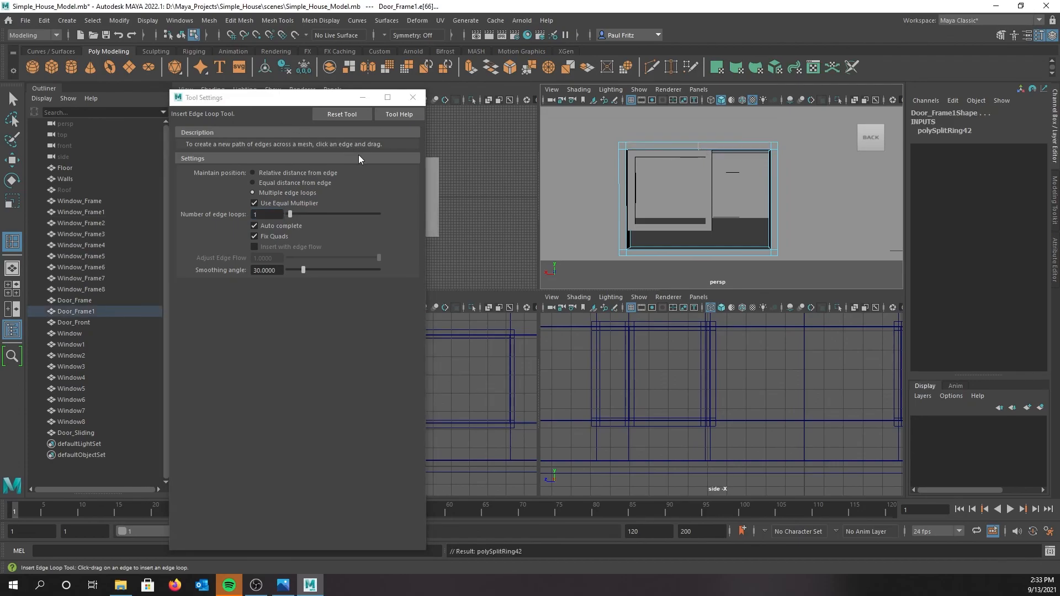
left_click(414, 102)
Leave the Insert Edge Loop tool and reselect only Door_Sliding in object mode.
scroll(810, 188, "up", 3)
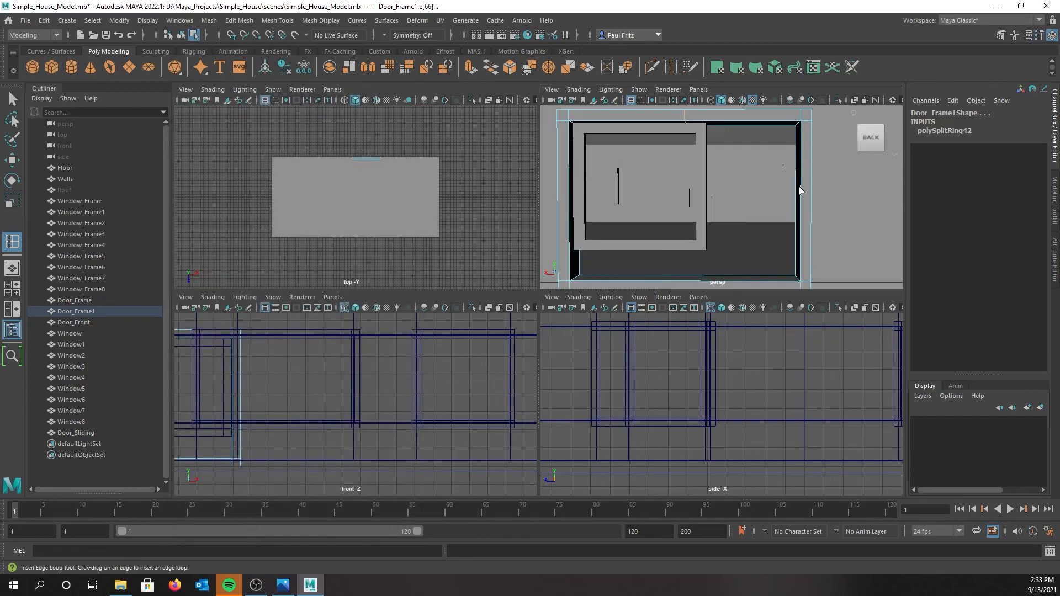
right_click_drag(700, 238, 750, 221)
key("q")
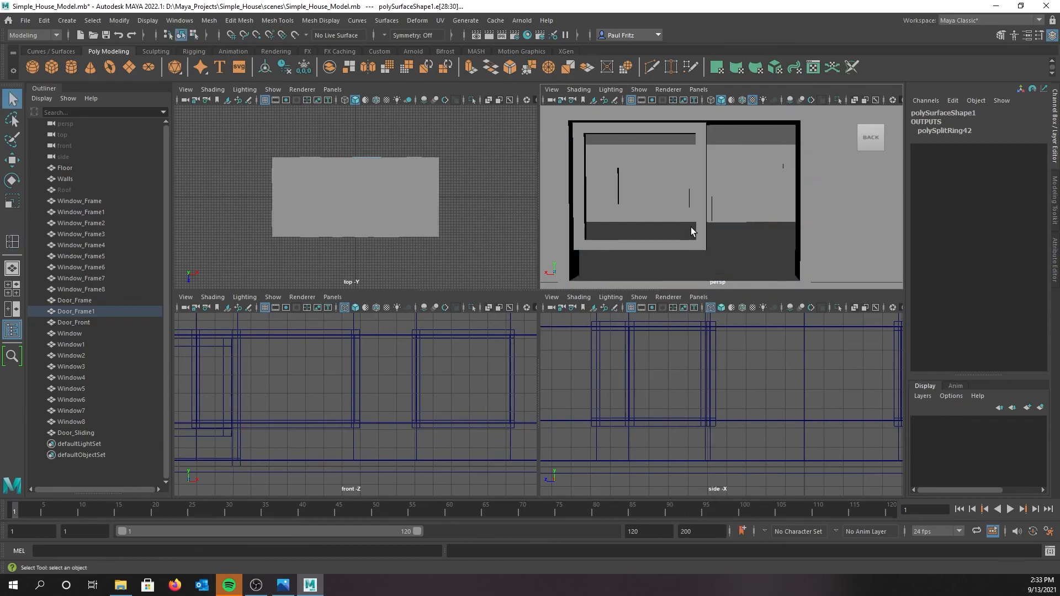
left_click(703, 187)
right_click_drag(701, 186, 735, 177)
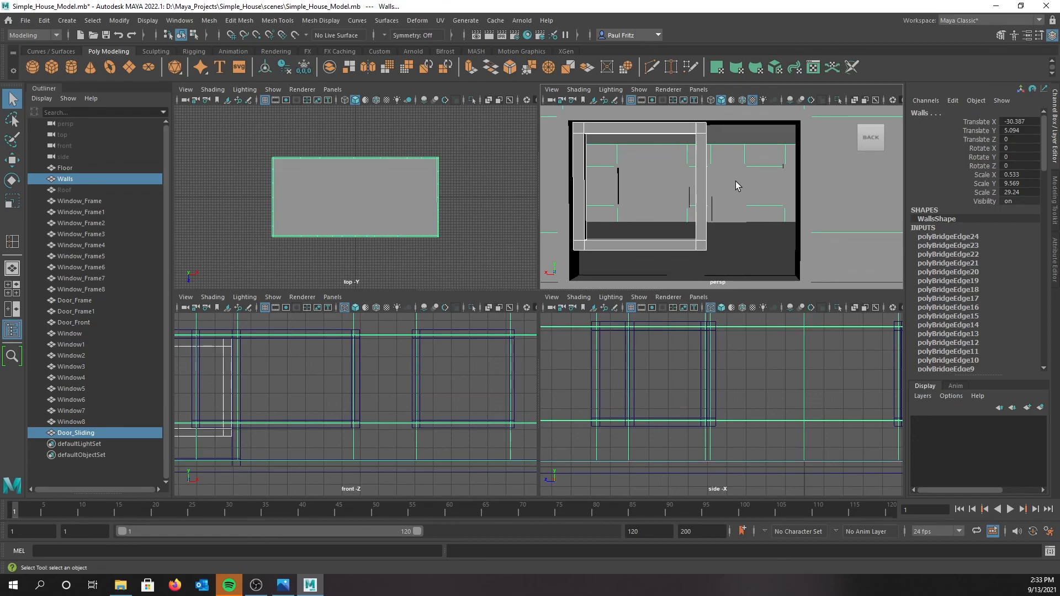
left_click(701, 200)
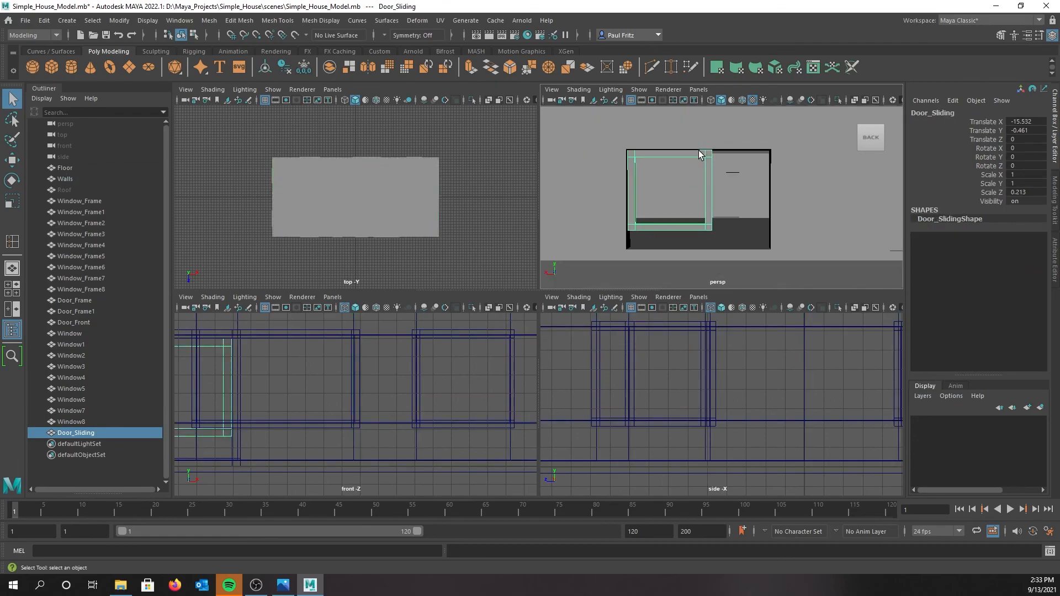
In wireframe display, move the inner side vertices of Door_Sliding inward so the panel ends near the middle of the door opening.
key("4")
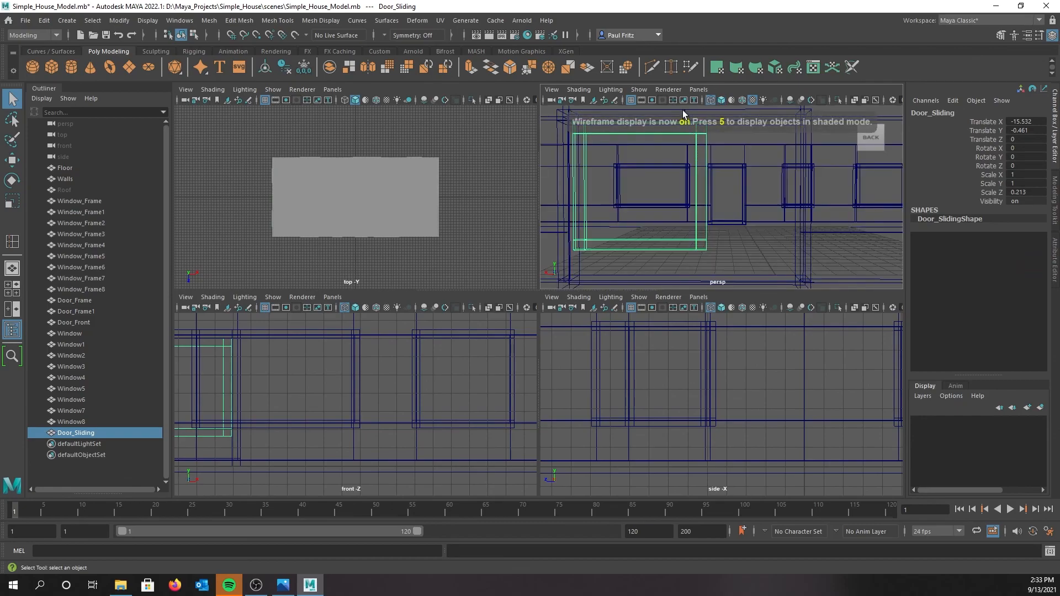
left_click_drag(677, 155, 687, 170, "alt")
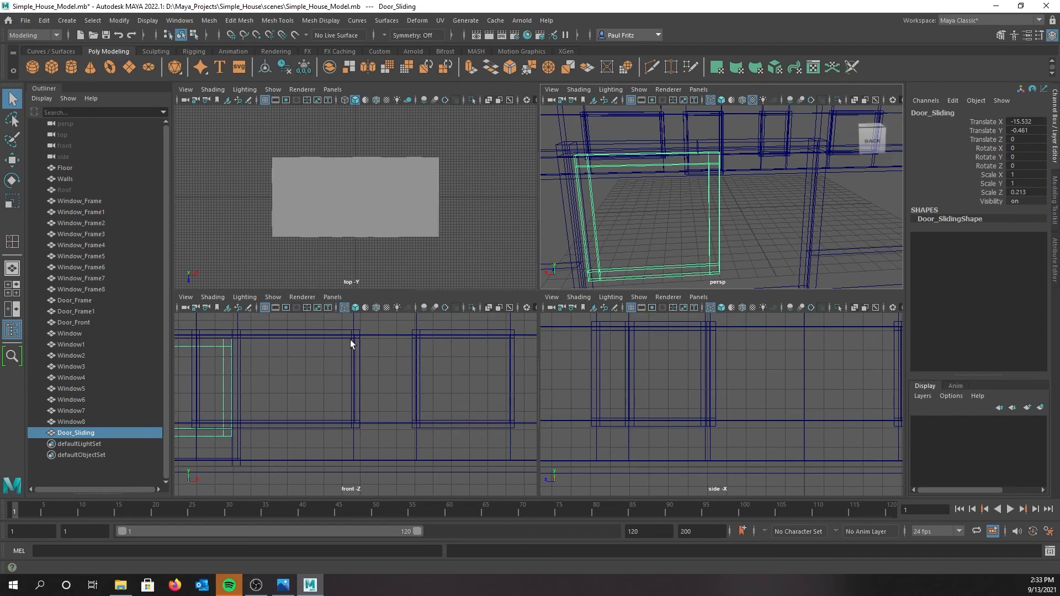
scroll(330, 368, "down", 3)
middle_click_drag(324, 370, 397, 369, "alt")
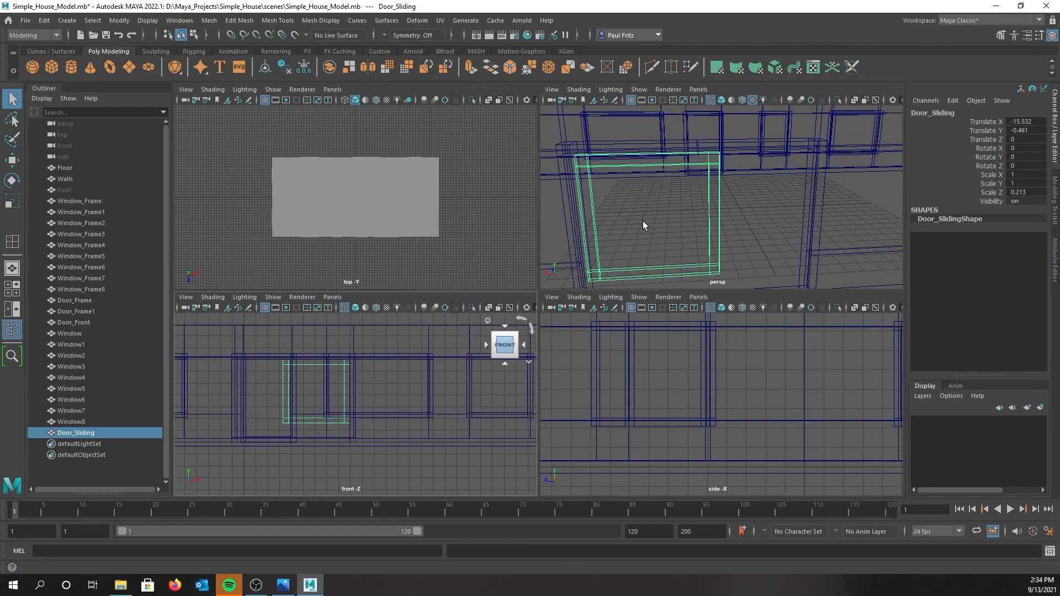
left_click_drag(644, 227, 635, 217, "alt")
right_click_drag(703, 194, 664, 189)
left_click_drag(687, 143, 733, 276)
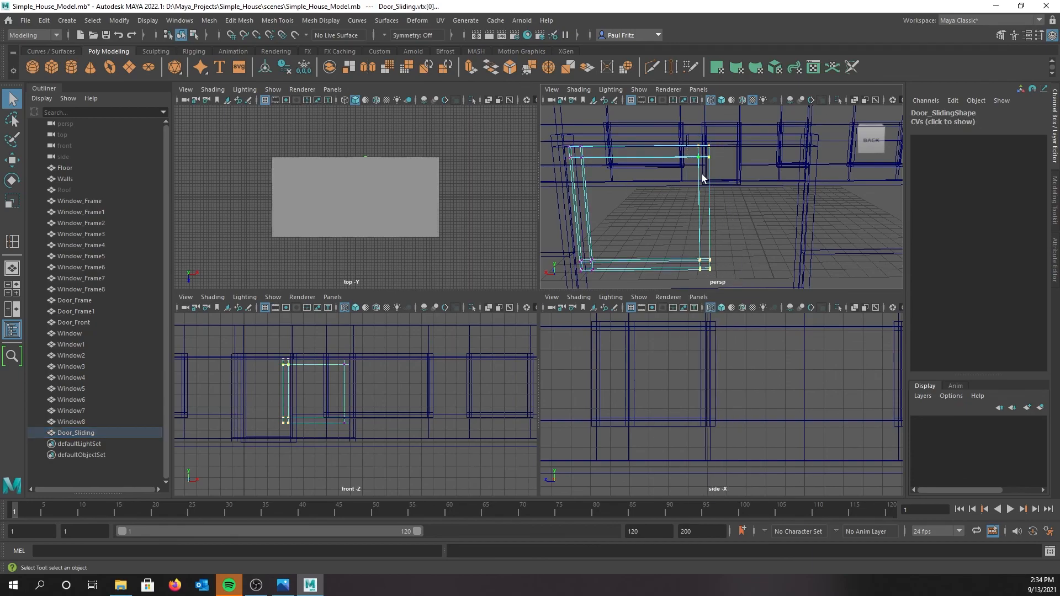
key("w")
left_click_drag(762, 212, 745, 215)
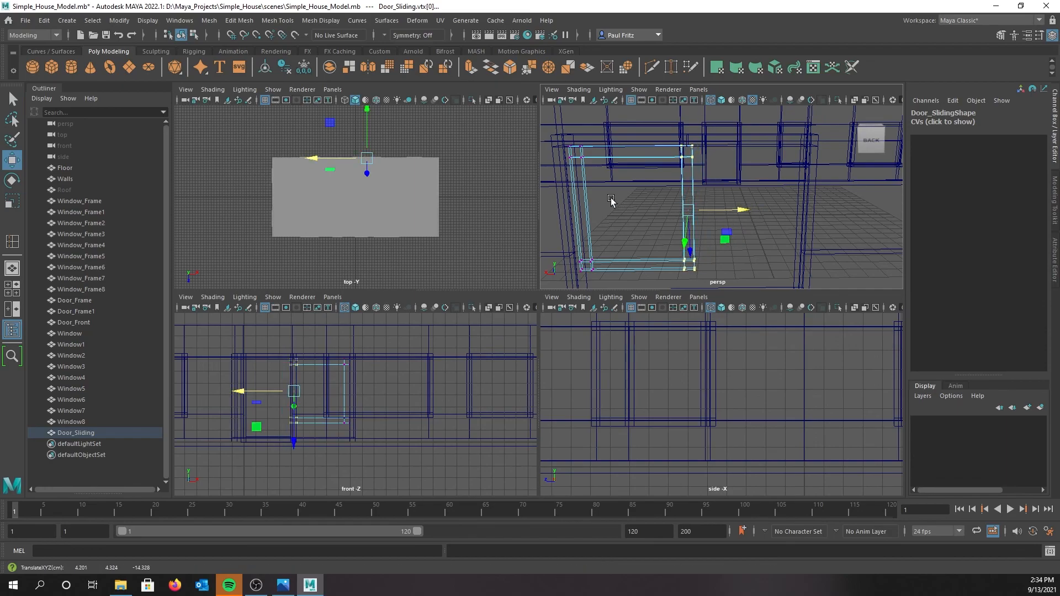
left_click_drag(614, 198, 641, 179, "alt")
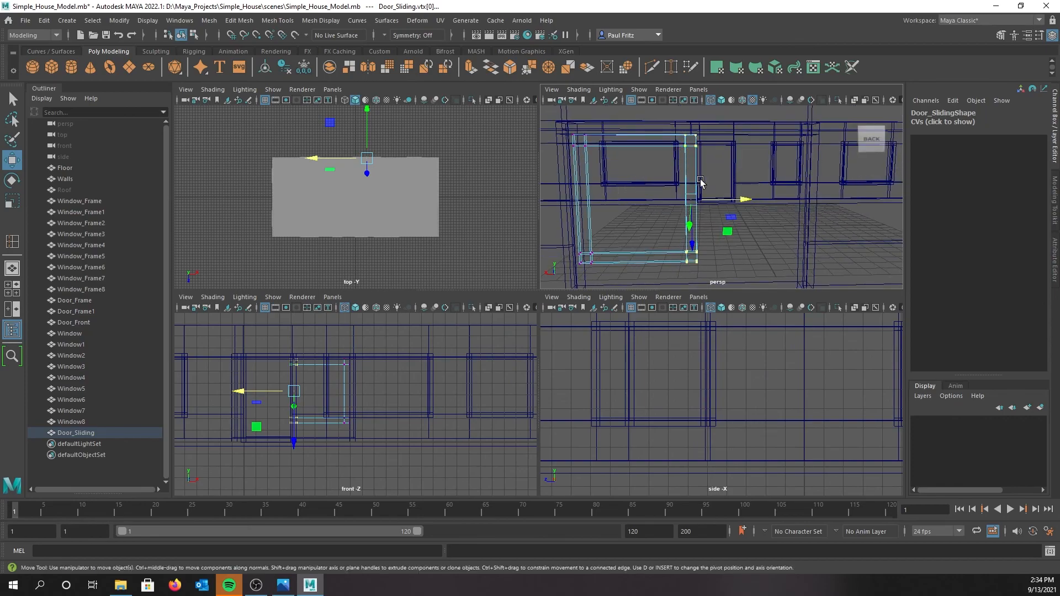
left_click_drag(747, 199, 753, 201)
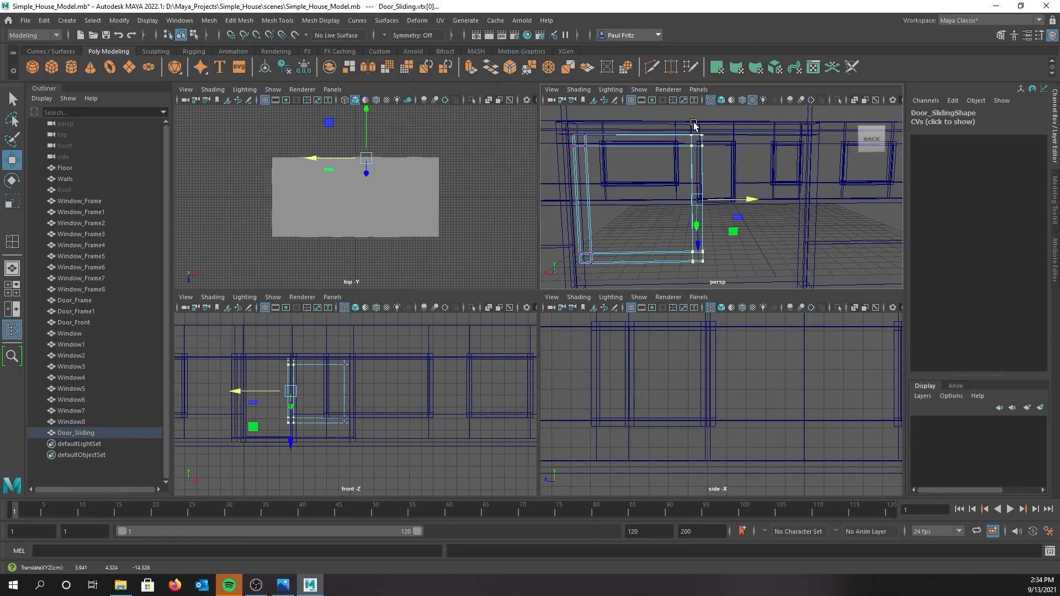
Lower the bottom vertices of Door_Sliding to just above the bottom of the door frame and return the perspective view to shaded display.
left_click_drag(670, 247, 670, 198, "alt")
left_click_drag(583, 177, 618, 200)
left_click_drag(658, 242, 663, 267)
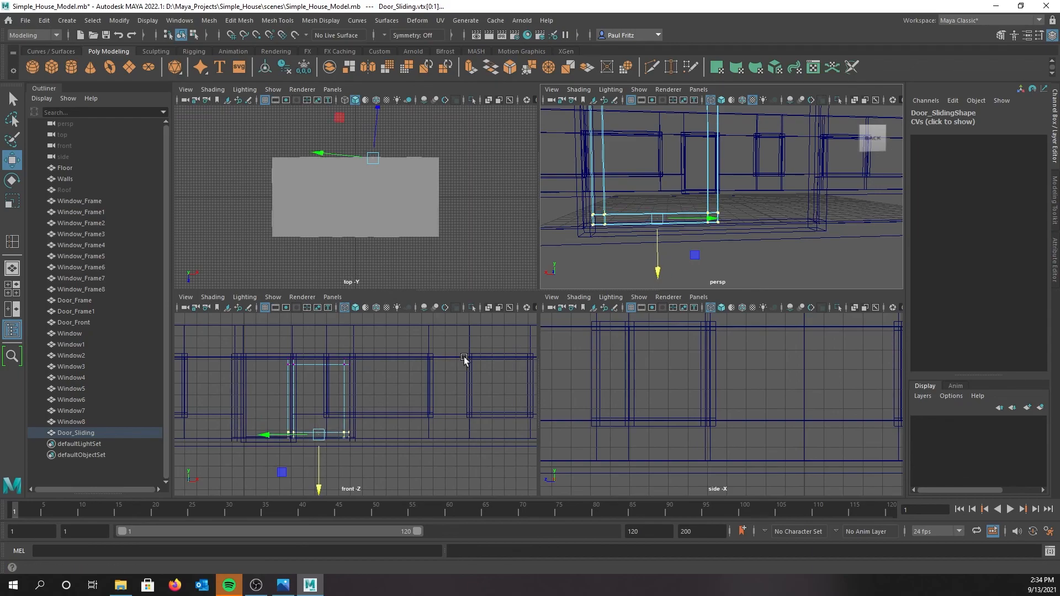
scroll(402, 391, "up", 3)
scroll(411, 370, "up", 5)
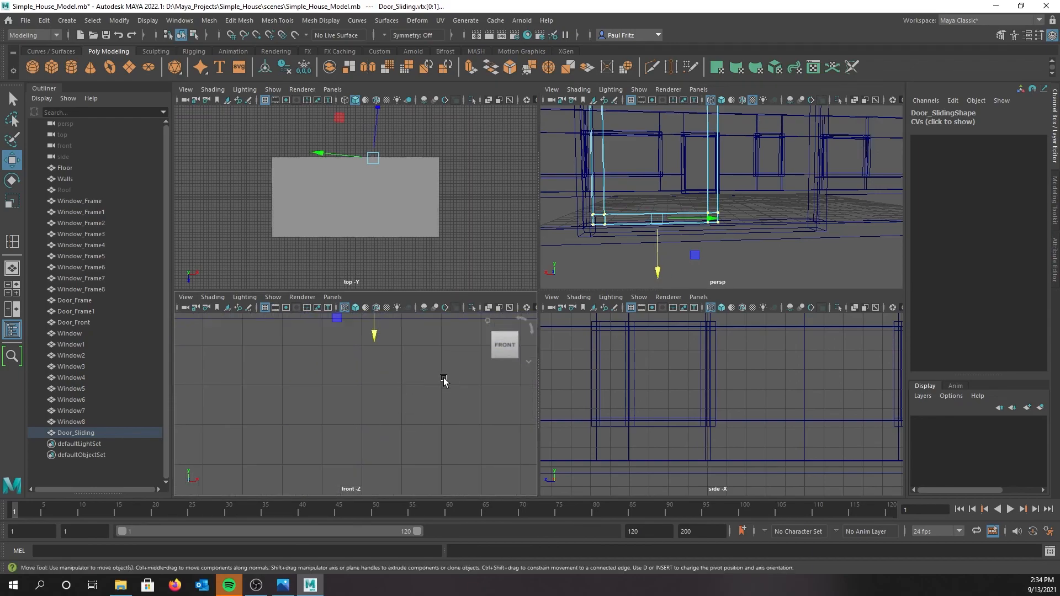
middle_click_drag(415, 369, 388, 452, "alt")
scroll(404, 440, "up", 2)
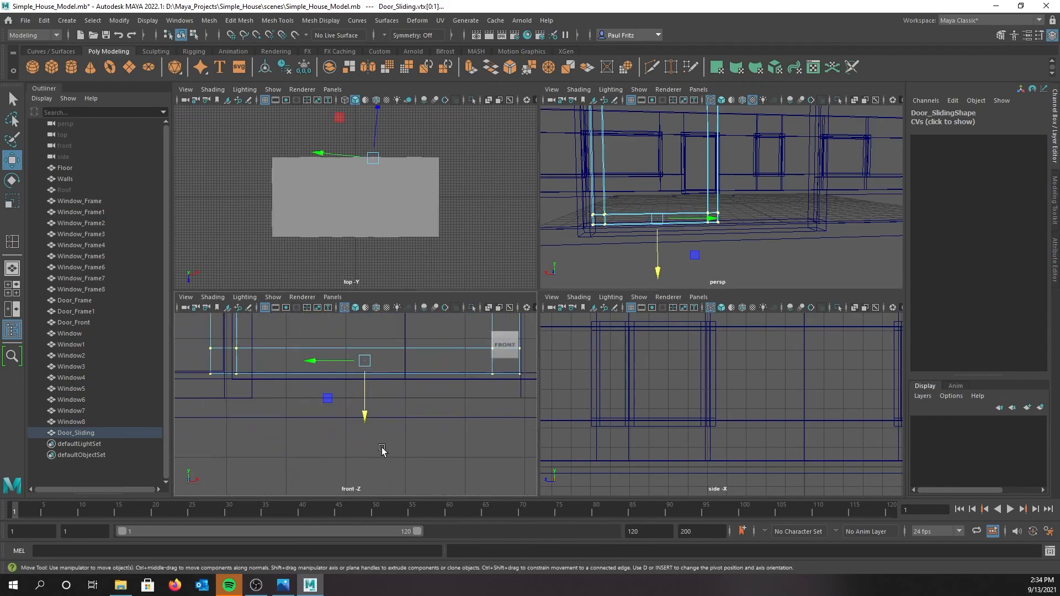
left_click_drag(367, 412, 366, 410)
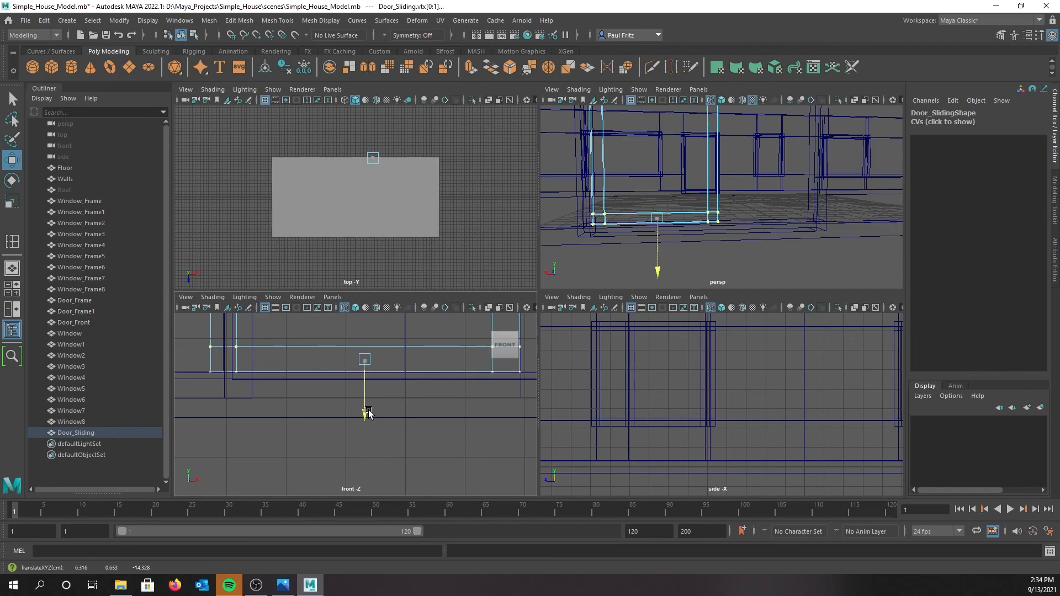
left_click_drag(618, 267, 574, 248, "alt")
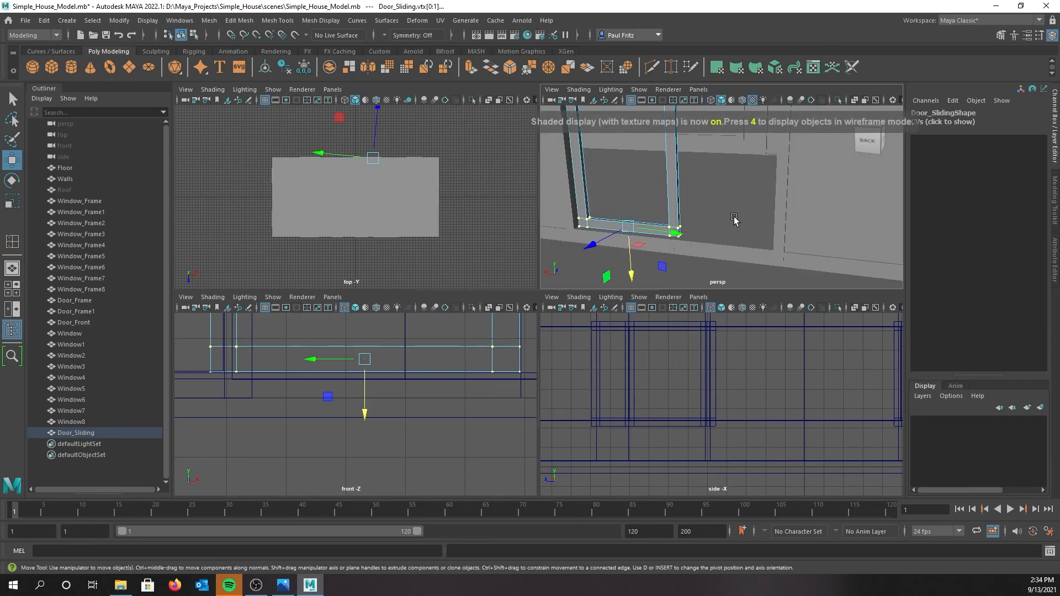
Try to duplicate Door_Sliding and slide the copy along X across the other half of the back door opening.
left_click_drag(733, 223, 754, 234, "alt")
scroll(755, 236, "down", 3)
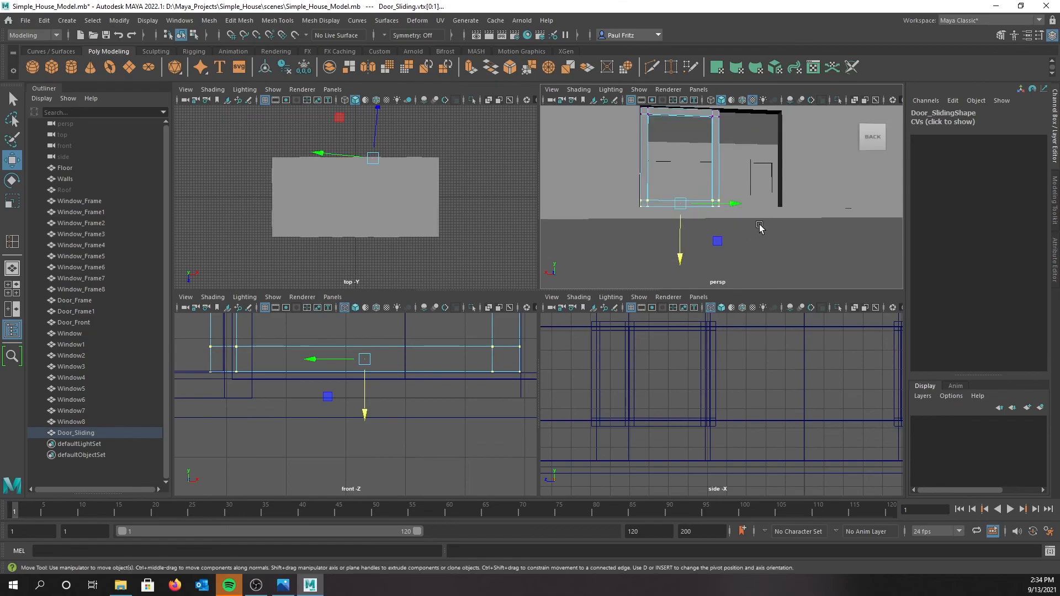
mouse_move(750, 227)
left_mouse_down("alt")
mouse_move(763, 232)
mouse_move(748, 239)
left_mouse_up("alt")
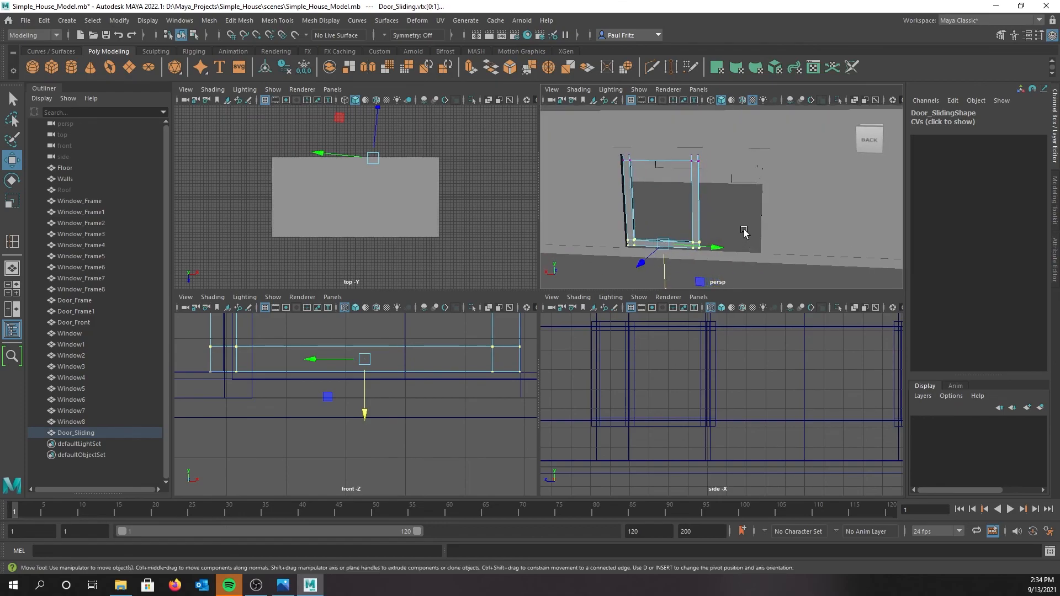
right_click_drag(695, 211, 721, 199)
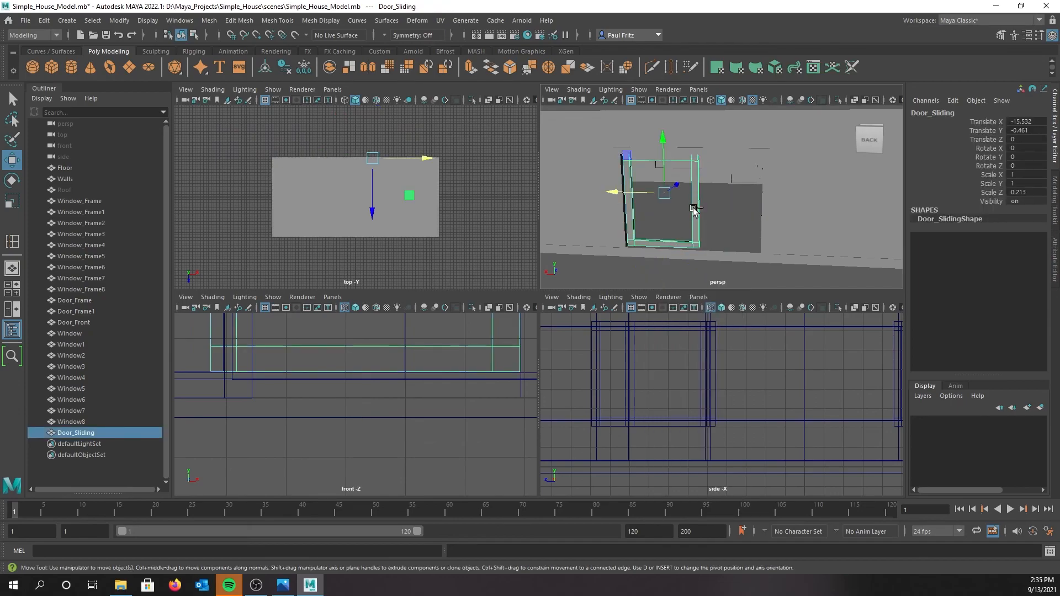
key("ctrl+d")
left_click_drag(620, 193, 684, 202)
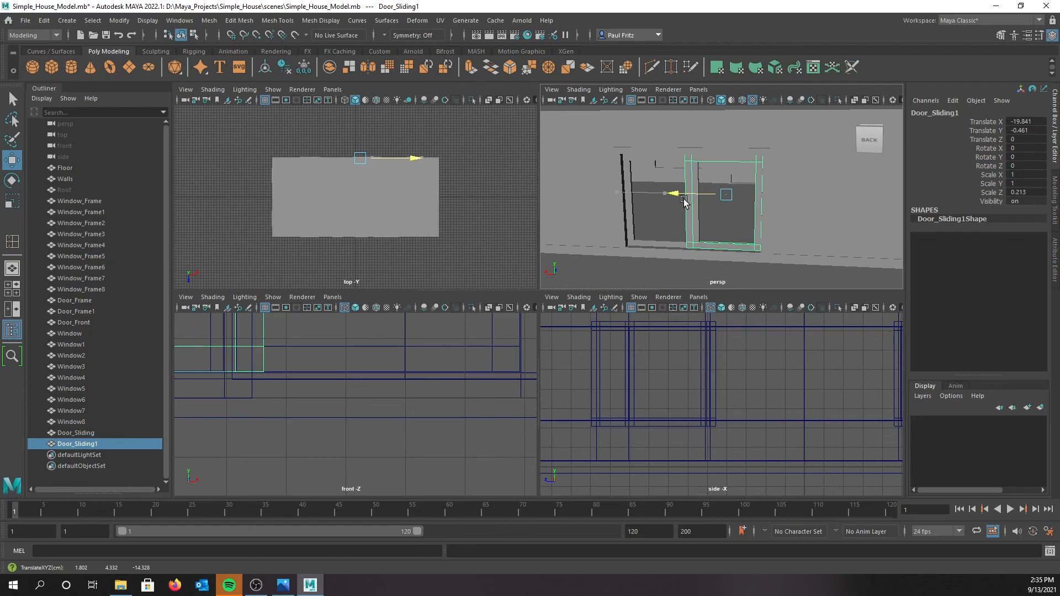
left_click_drag(684, 202, 684, 202)
left_click(678, 204)
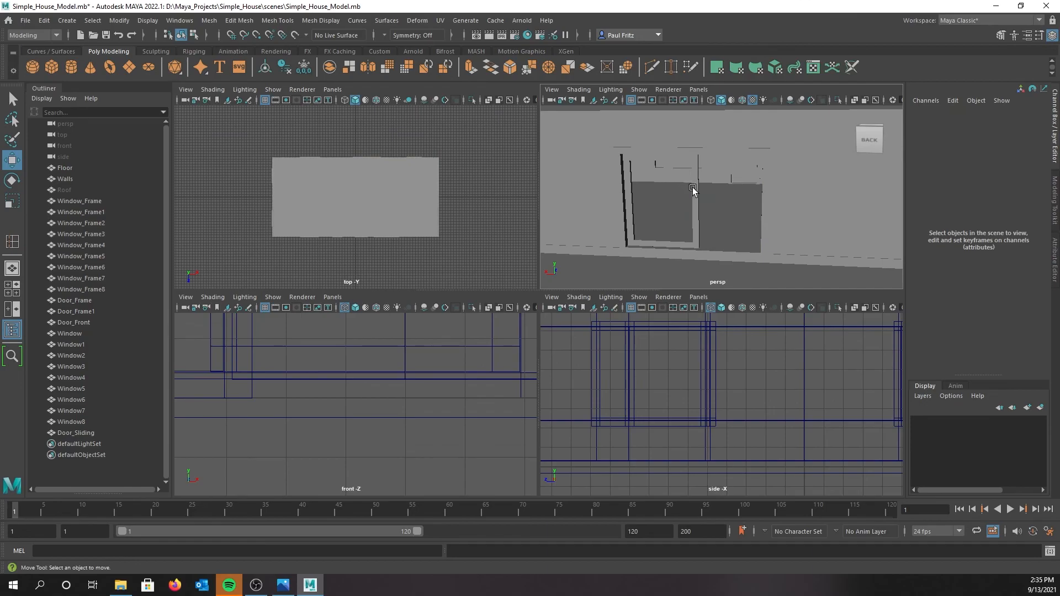
Reselect the original Door_Sliding panel and switch it to vertex editing, with the whole panel framed in the front view.
left_click(697, 198)
scroll(423, 376, "down", 3)
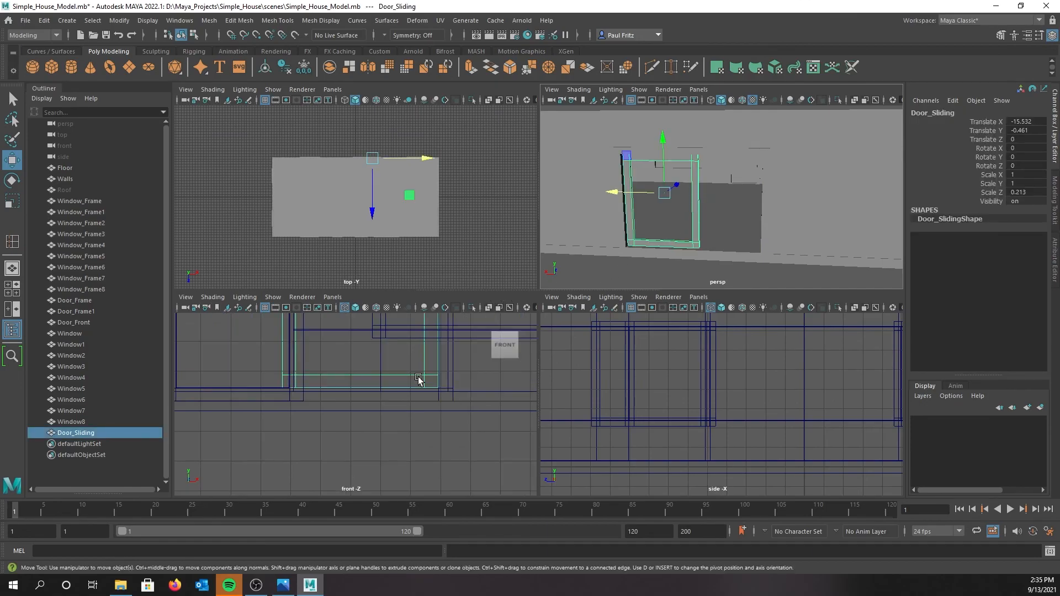
middle_click_drag(388, 347, 360, 485, "alt")
middle_click_drag(389, 373, 386, 389, "alt")
right_click_drag(393, 359, 345, 281)
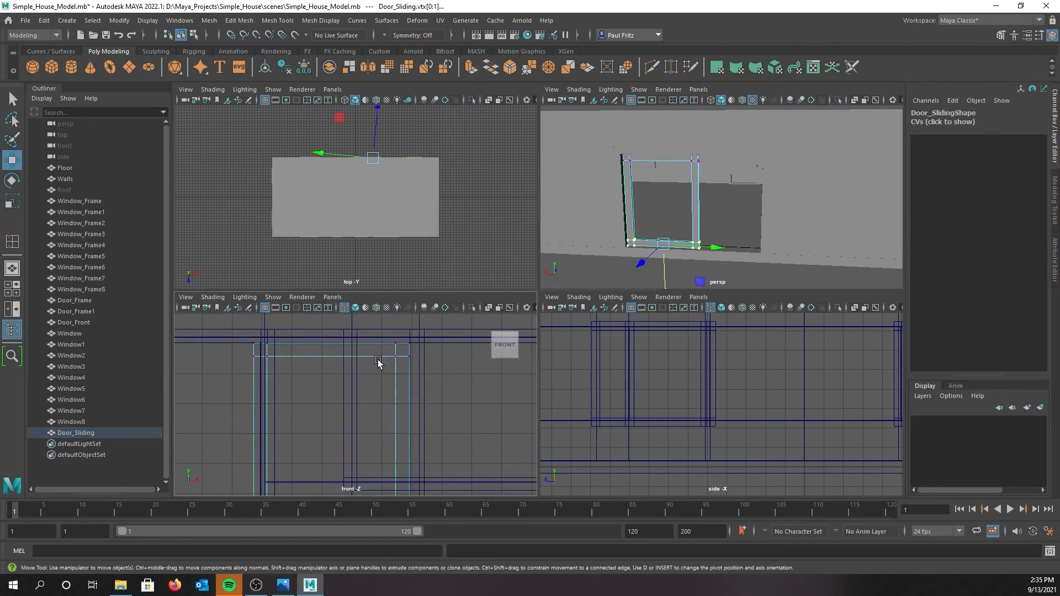
left_click_drag(373, 375, 396, 336, "alt")
scroll(366, 358, "down", 3)
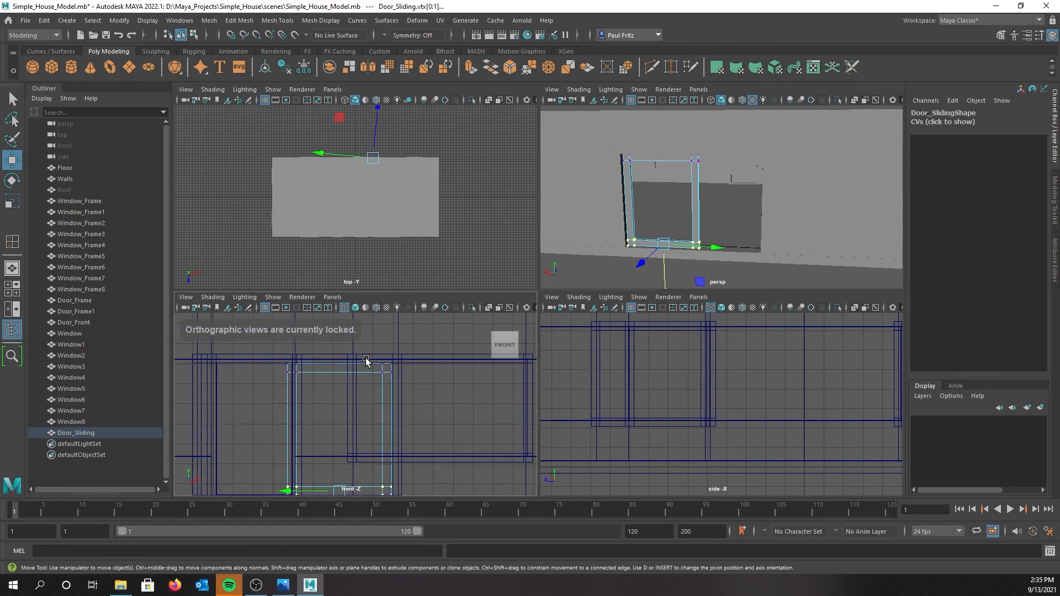
Try to move the outer side vertices of Door_Sliding inward along X, and undo the move.
left_click_drag(374, 376, 407, 496)
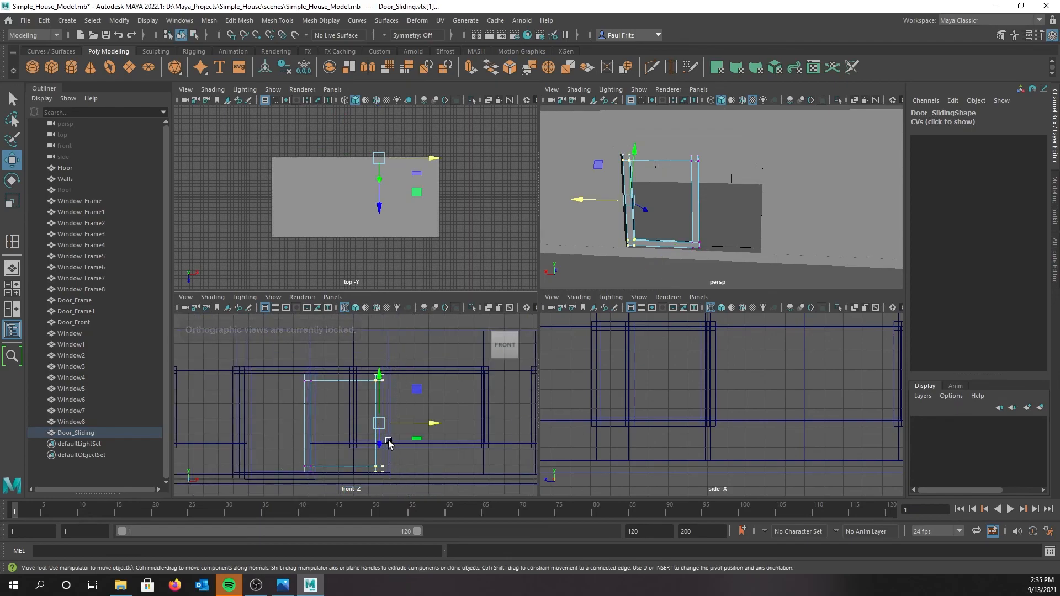
scroll(407, 381, "up", 2)
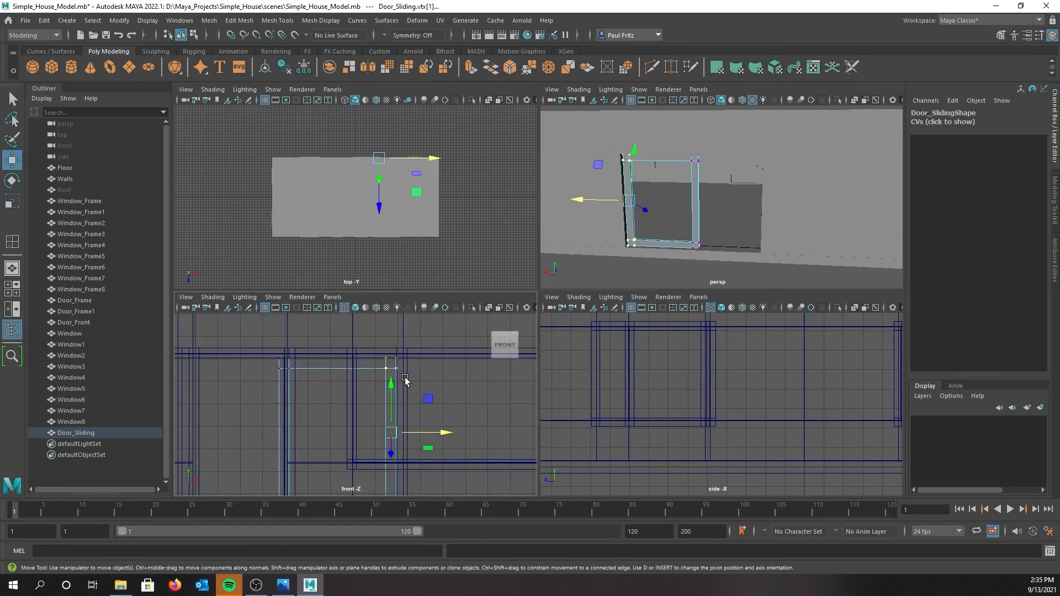
scroll(405, 380, "up", 1)
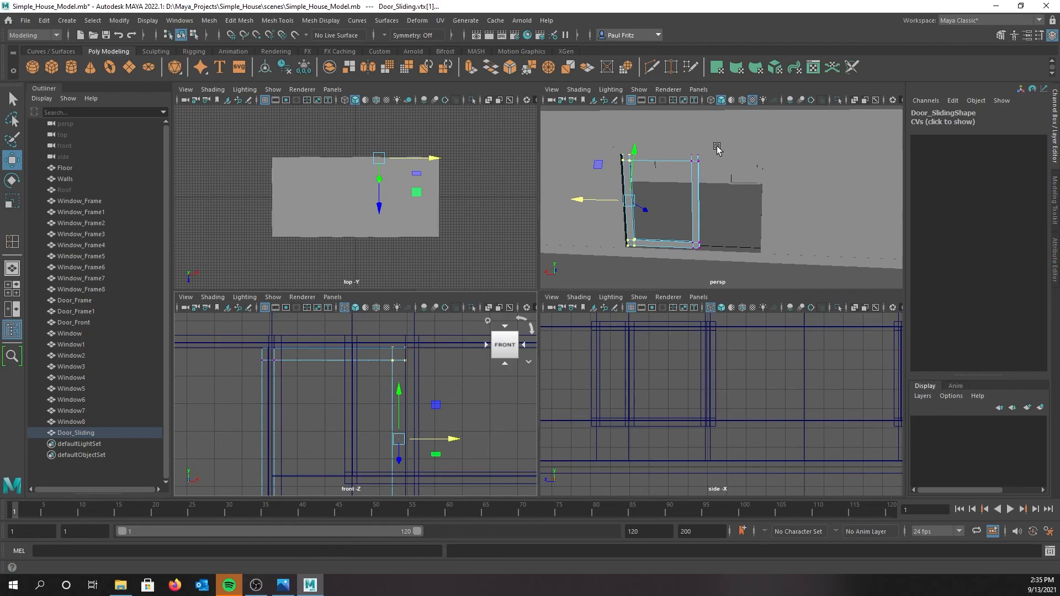
key("4")
scroll(703, 154, "up", 4)
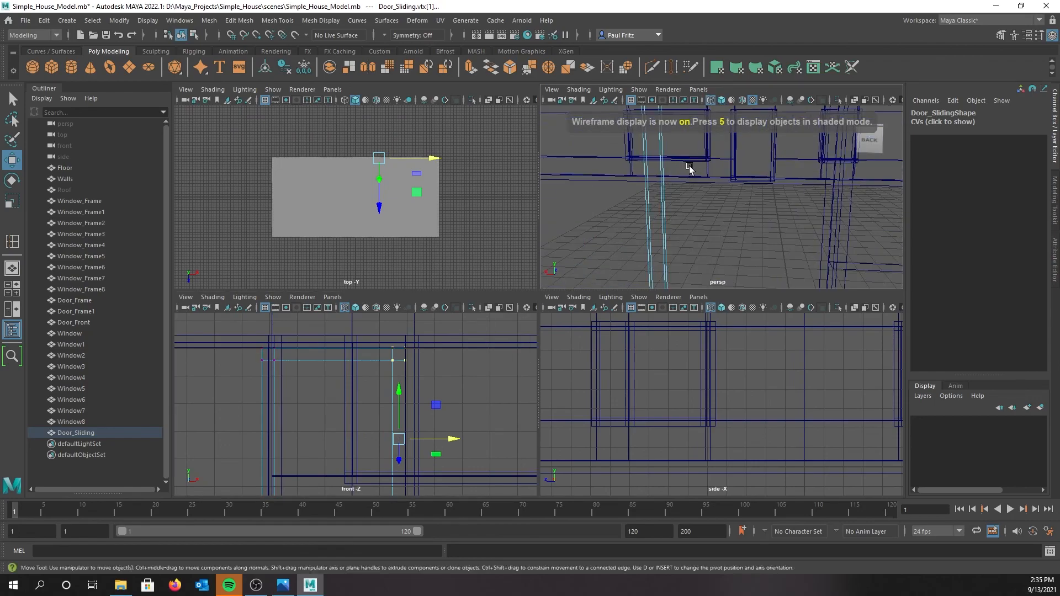
left_click_drag(693, 169, 745, 150, "alt")
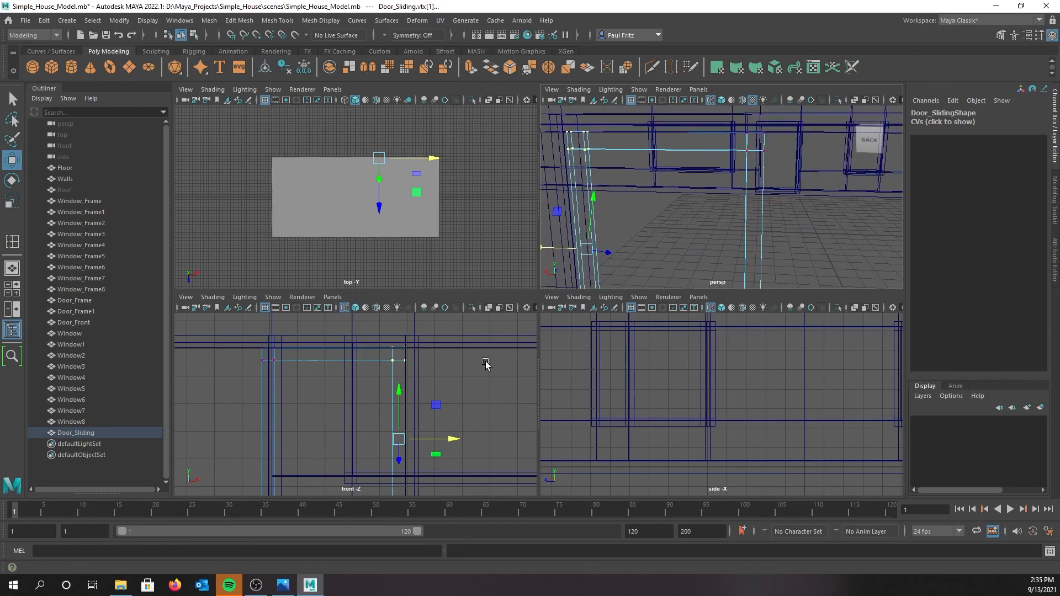
left_click_drag(454, 439, 446, 441)
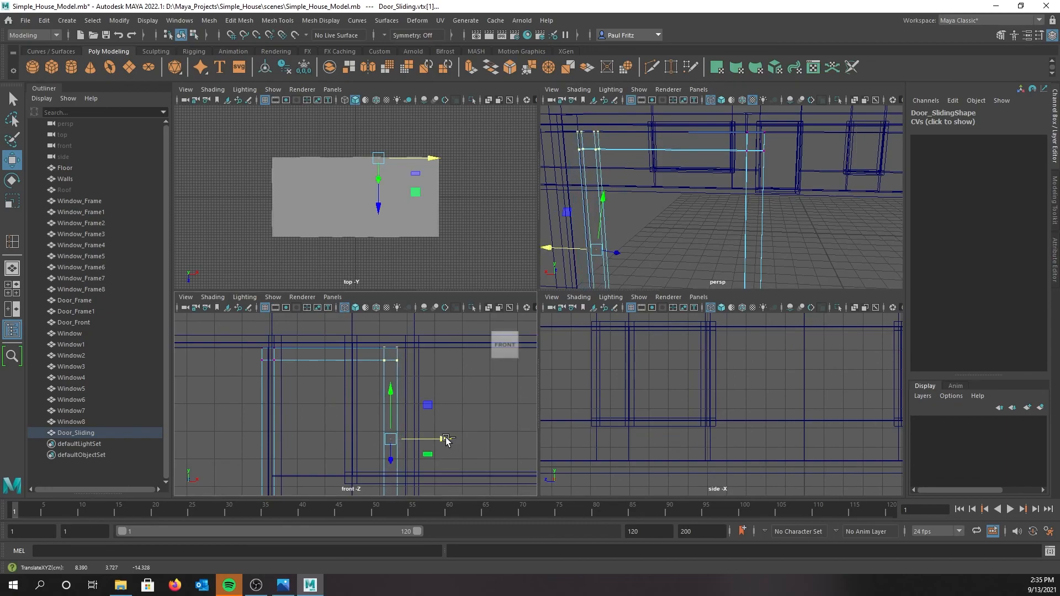
key("ctrl+z")
Select the inner side vertices of Door_Sliding and move them slightly toward its outer side to narrow the panel.
key("alt")
scroll(343, 403, "down", 3)
middle_click_drag(339, 405, 385, 382, "alt")
left_click_drag(323, 339, 407, 482)
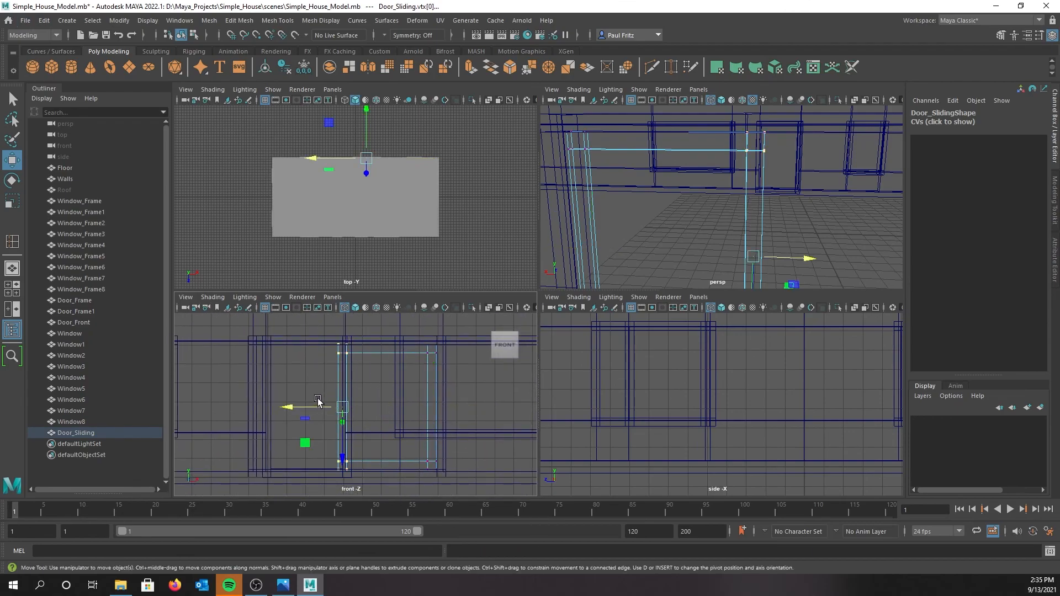
scroll(318, 407, "up", 1)
left_click_drag(295, 408, 304, 409)
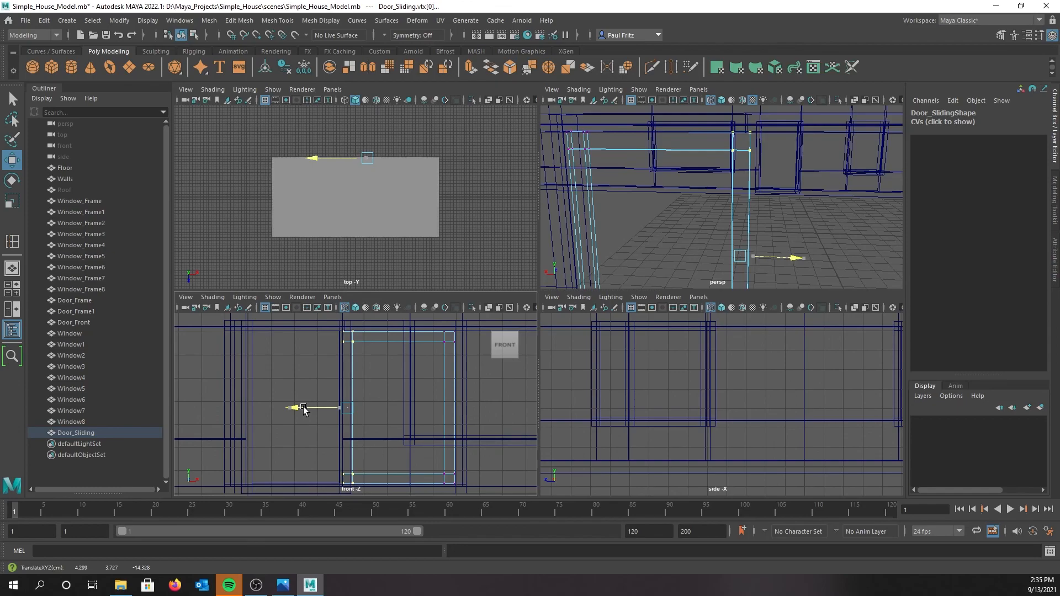
left_click_drag(304, 409, 303, 409)
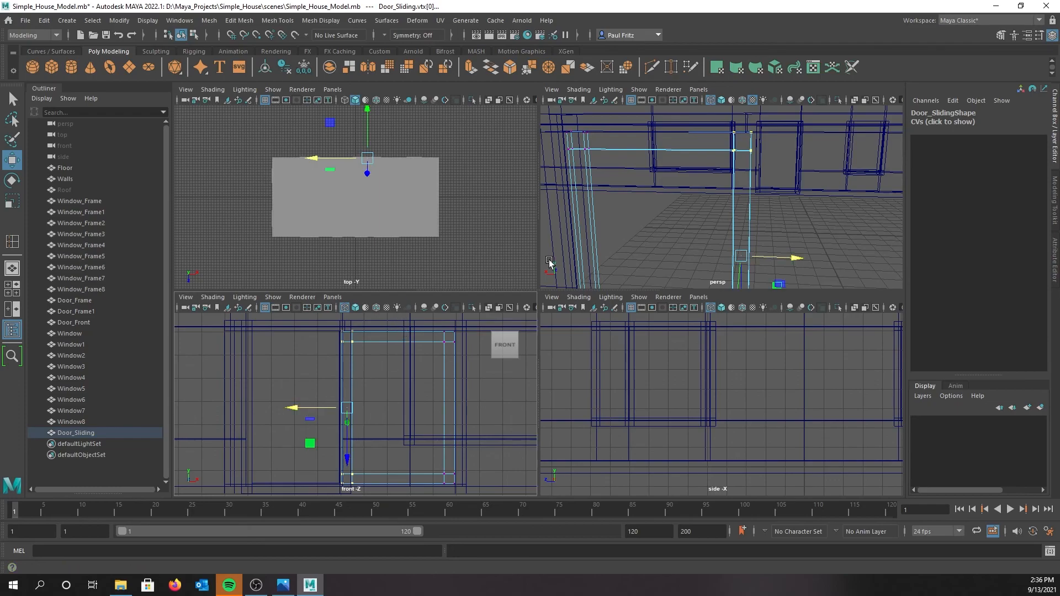
Duplicate Door_Sliding in object mode, move the copy along X to about -20.194 in the opening's other half, and restore shaded display.
right_click_drag(745, 206, 781, 187)
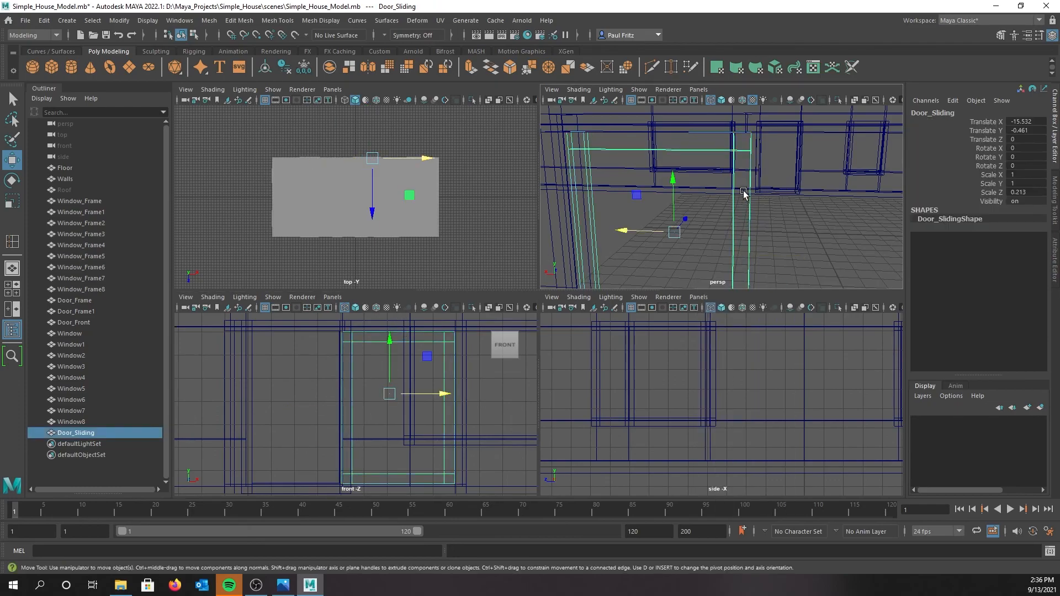
key("ctrl+d")
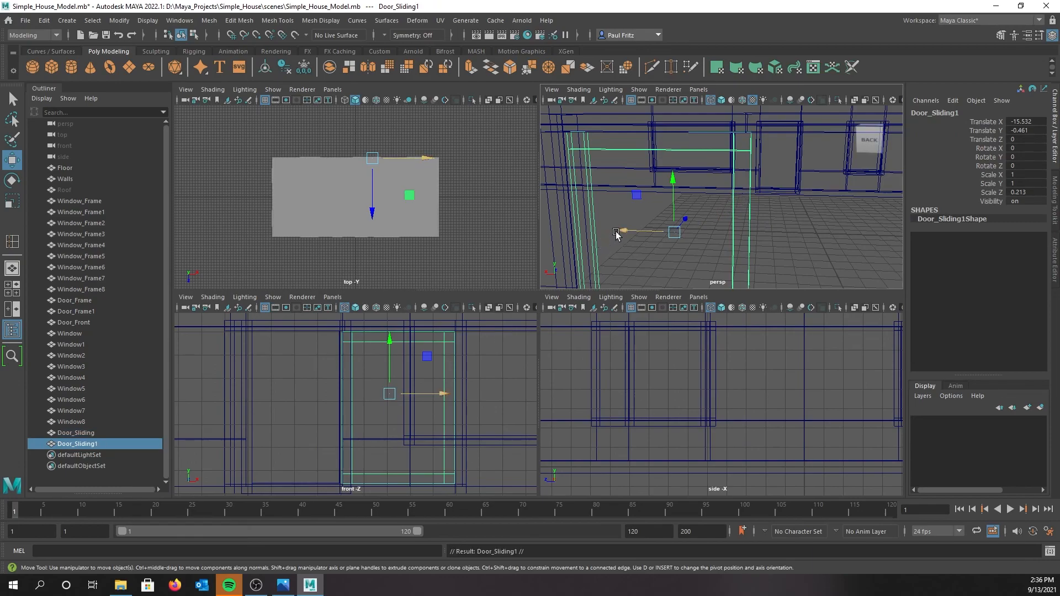
mouse_move(623, 231)
left_mouse_down()
mouse_move(762, 237)
mouse_move(738, 221)
mouse_move(750, 222)
left_mouse_up()
key("5")
scroll(762, 236, "down", 3)
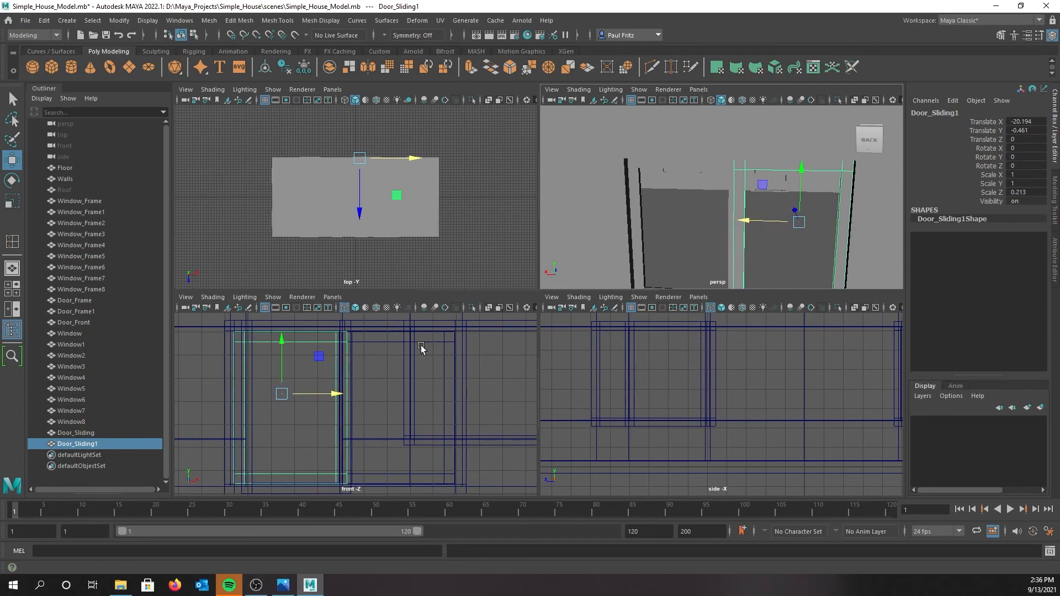
Fine-tune Door_Sliding1 along X to about -20.195 so it fits between the first panel and the door frame.
scroll(269, 437, "up", 2)
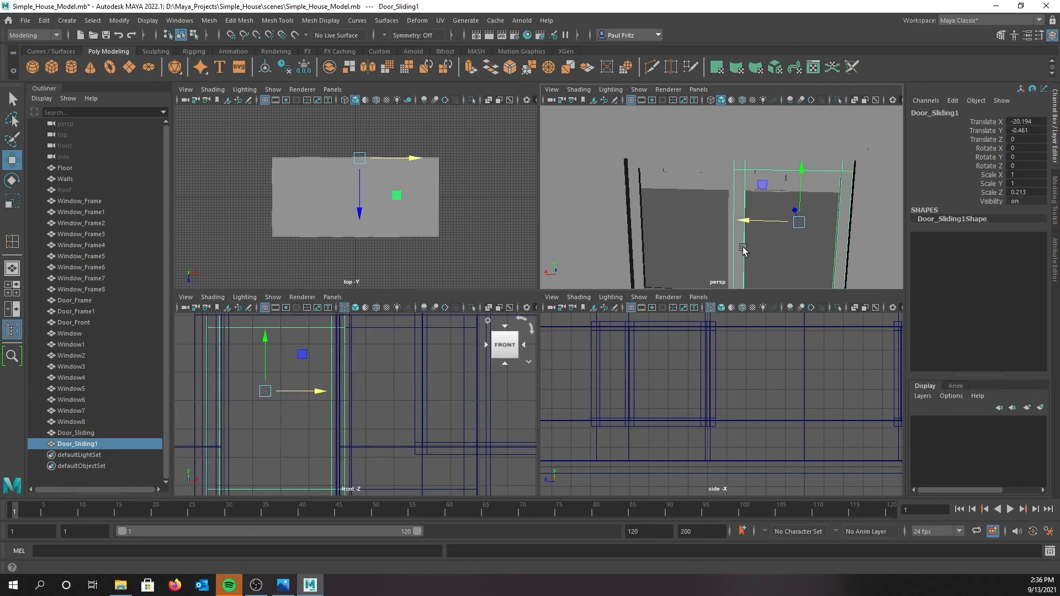
middle_click_drag(678, 216, 667, 206, "alt")
left_click_drag(667, 206, 771, 206, "alt")
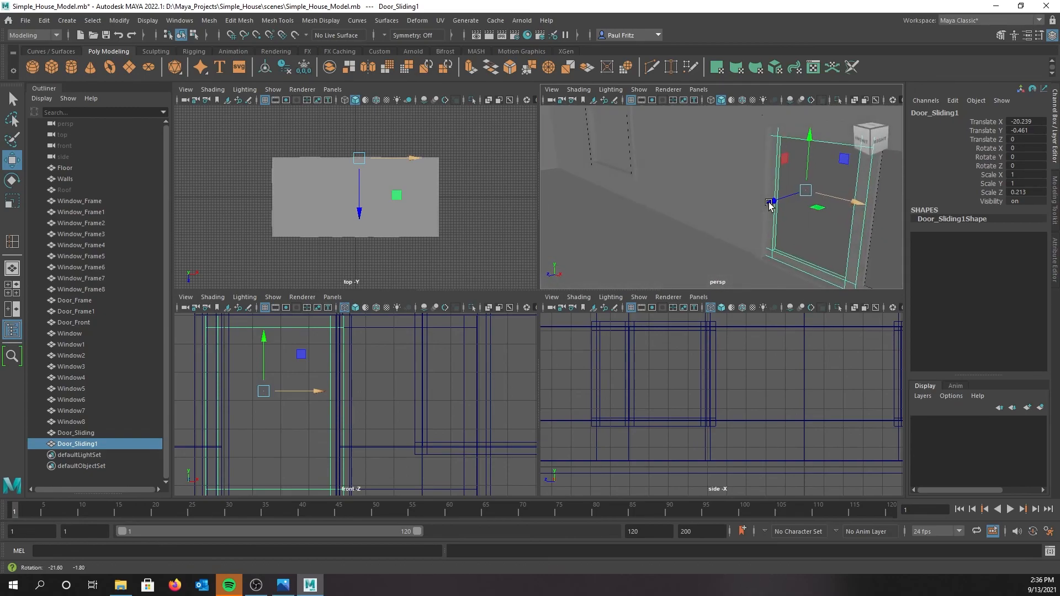
left_click_drag(853, 204, 577, 236)
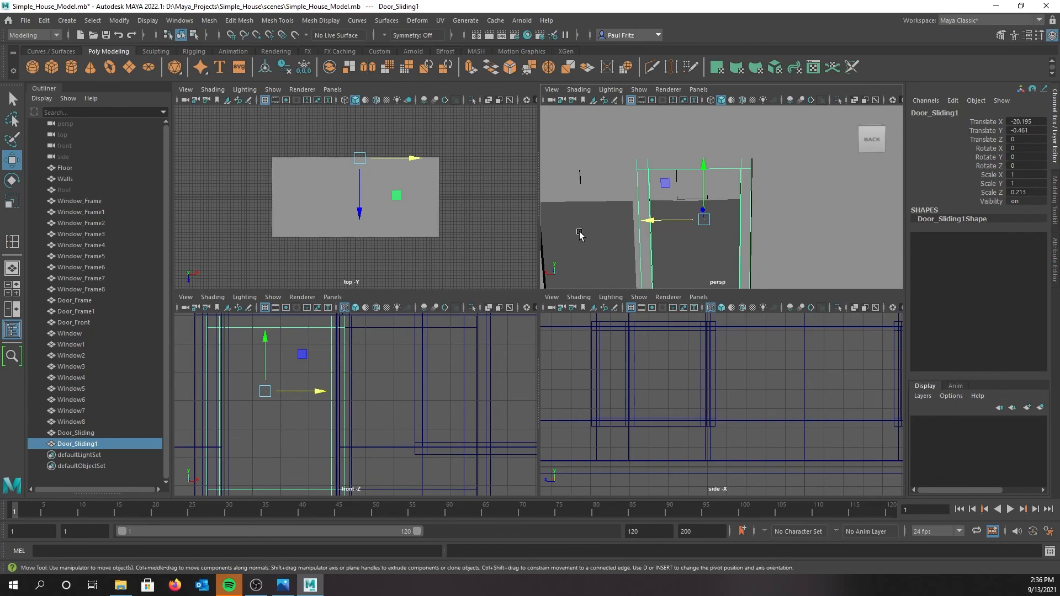
Duplicate the Window5 panel beside the sliding door and rename the copy Door_Window.
scroll(602, 241, "down", 2)
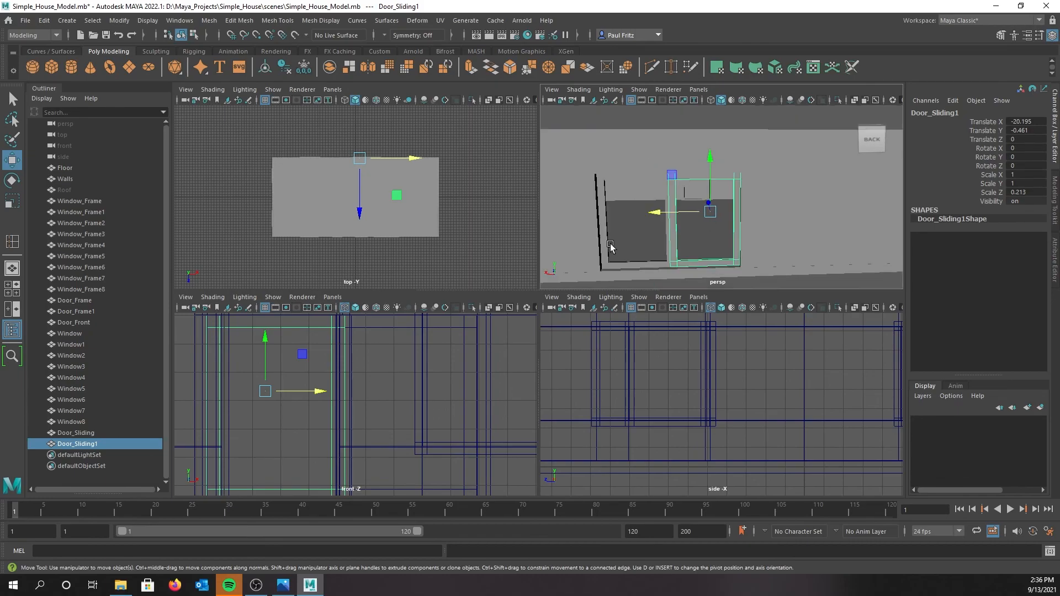
middle_click_drag(602, 250, 697, 259, "alt")
scroll(670, 245, "down", 3)
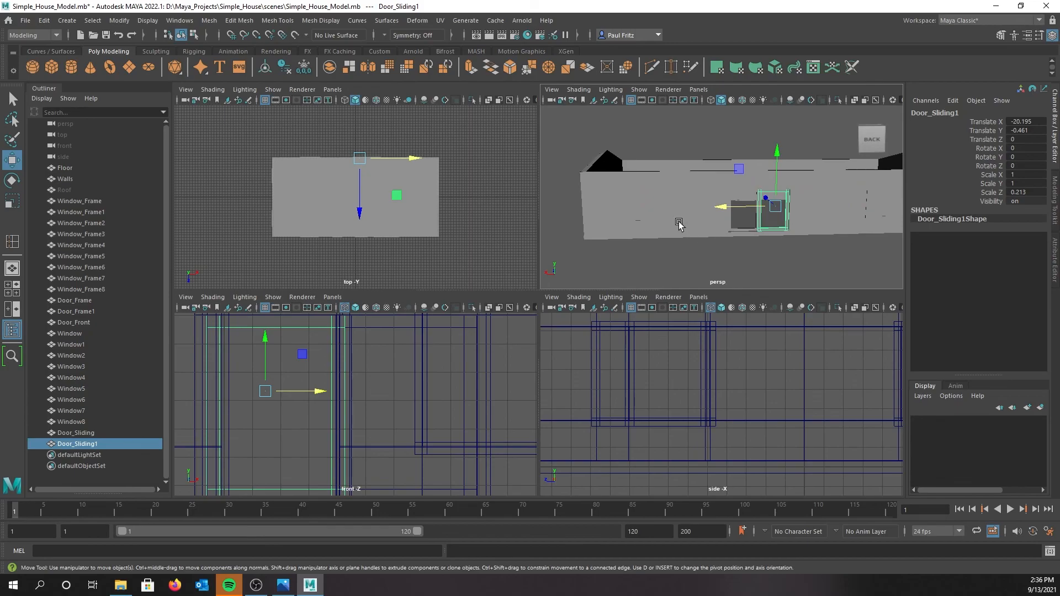
scroll(679, 221, "up", 2)
middle_click_drag(608, 221, 627, 223, "alt")
left_click(623, 213)
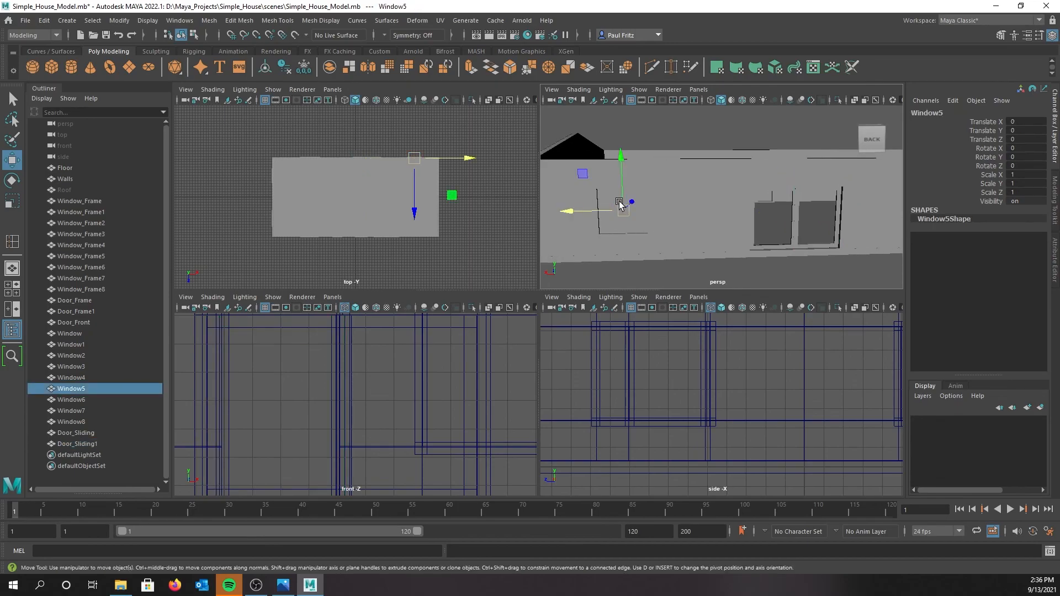
key("ctrl+d")
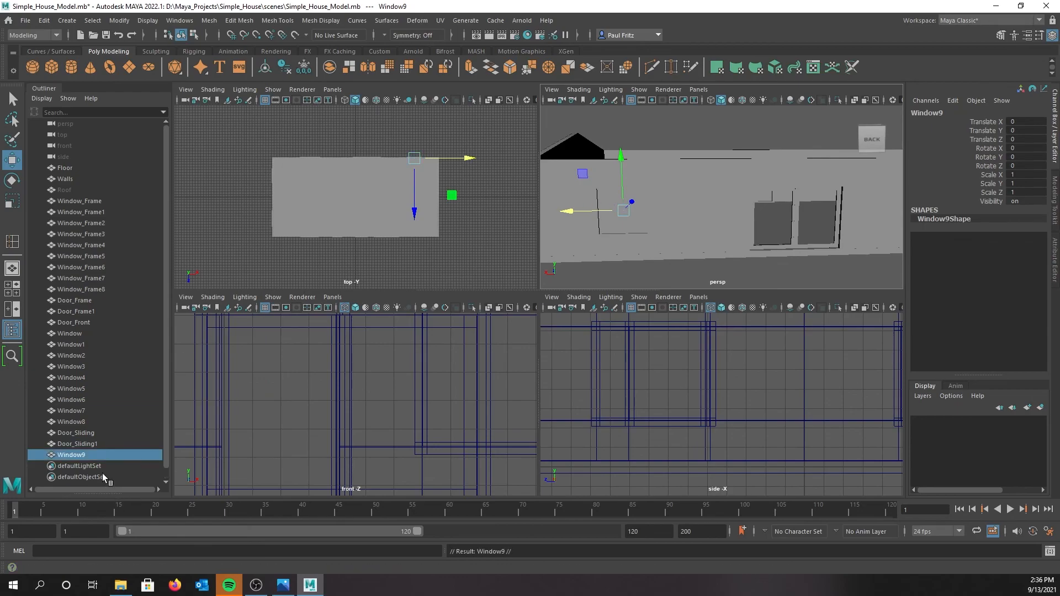
double_click(80, 456)
left_click(89, 456)
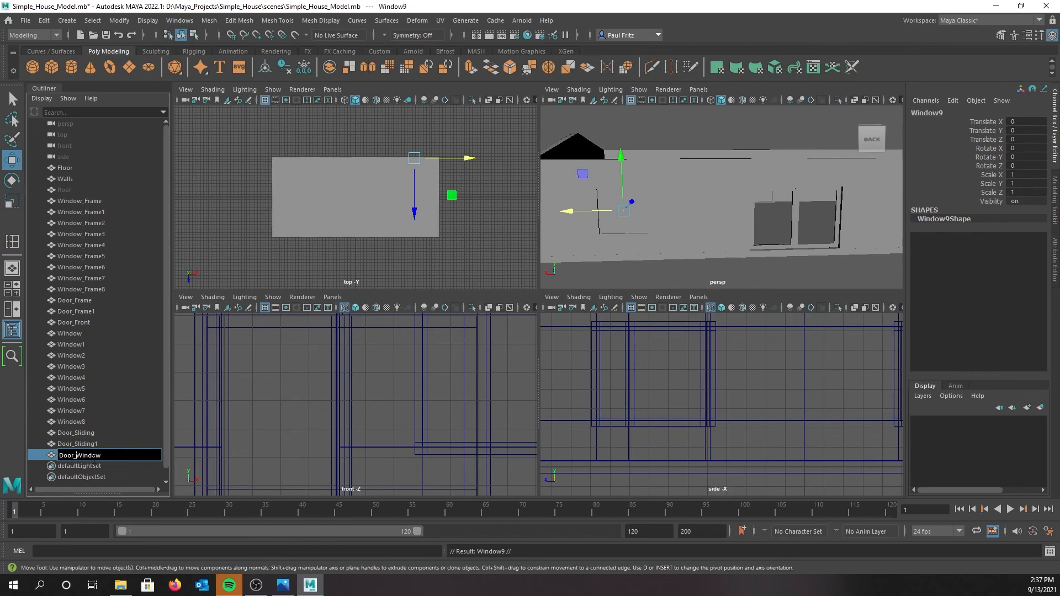
key("Return")
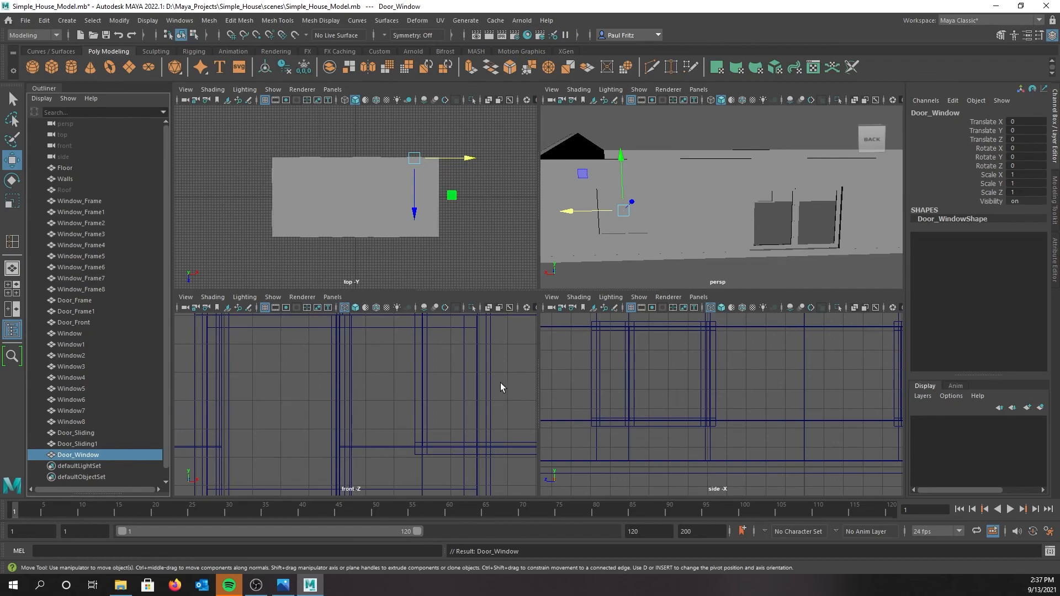
Move Door_Window along X to about -15.277 so it sits within the first sliding door panel.
left_click_drag(583, 214, 724, 221)
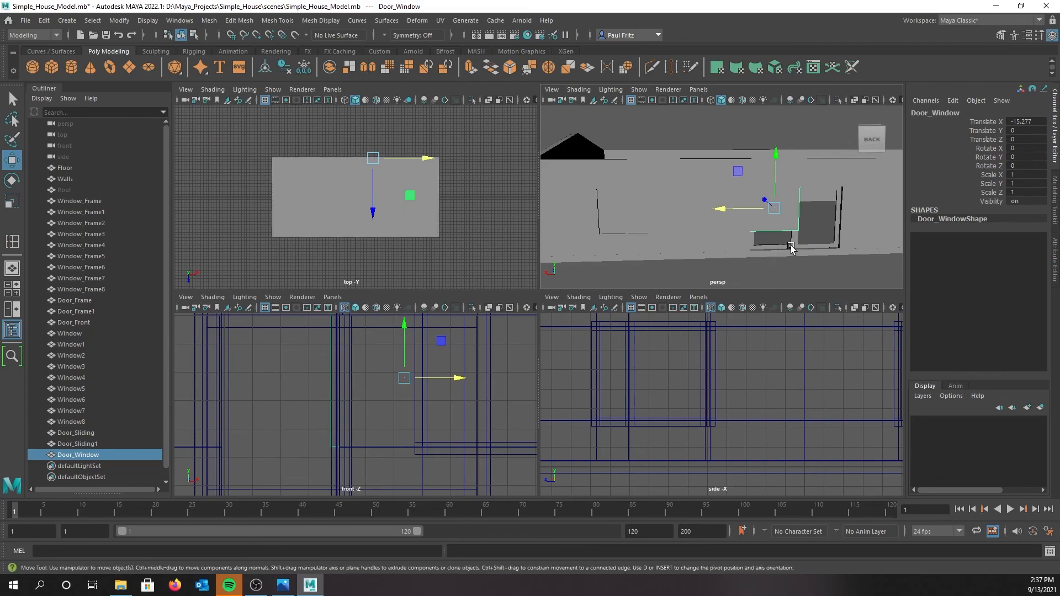
left_click_drag(752, 244, 624, 223, "alt")
scroll(668, 256, "up", 5)
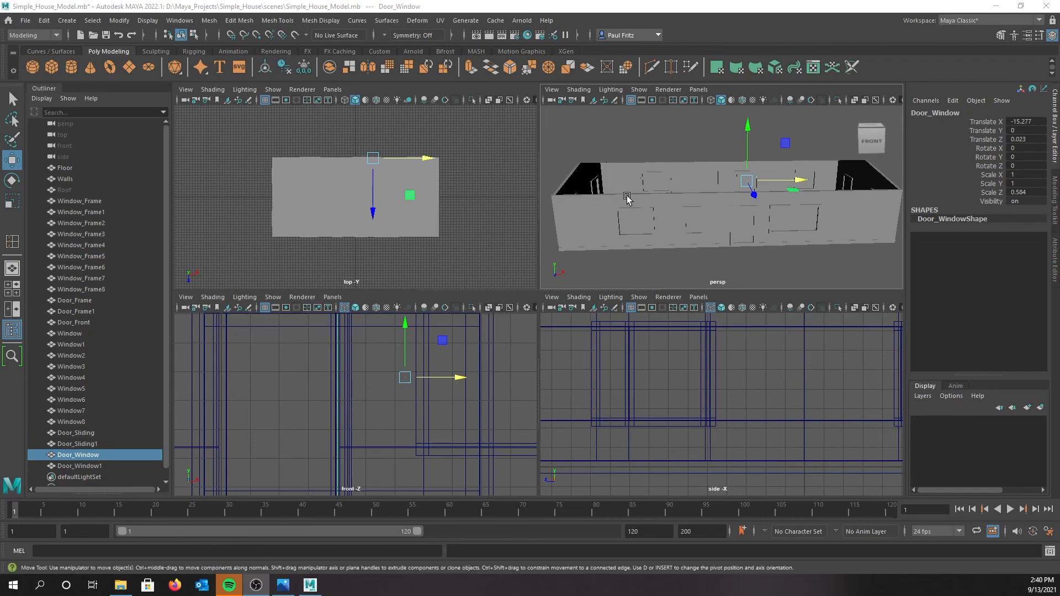
Select Window through Window8, Door_Window and Door_Window1, and assign them a new Arnold aiStandardSurface material.
left_click_drag(620, 197, 752, 235, "alt")
scroll(735, 217, "up", 5)
scroll(740, 229, "down", 3)
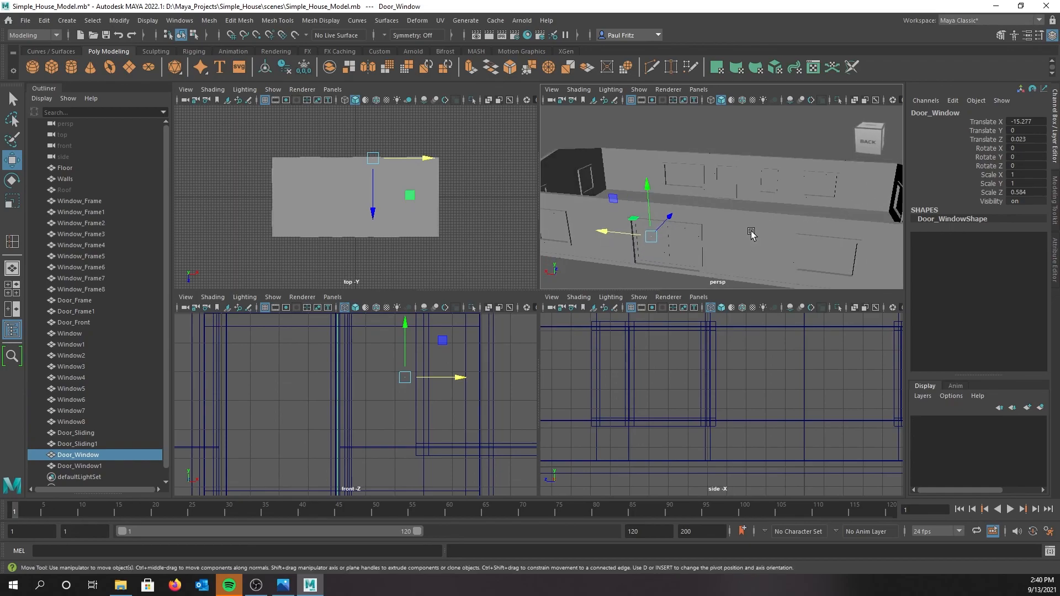
scroll(751, 235, "down", 3)
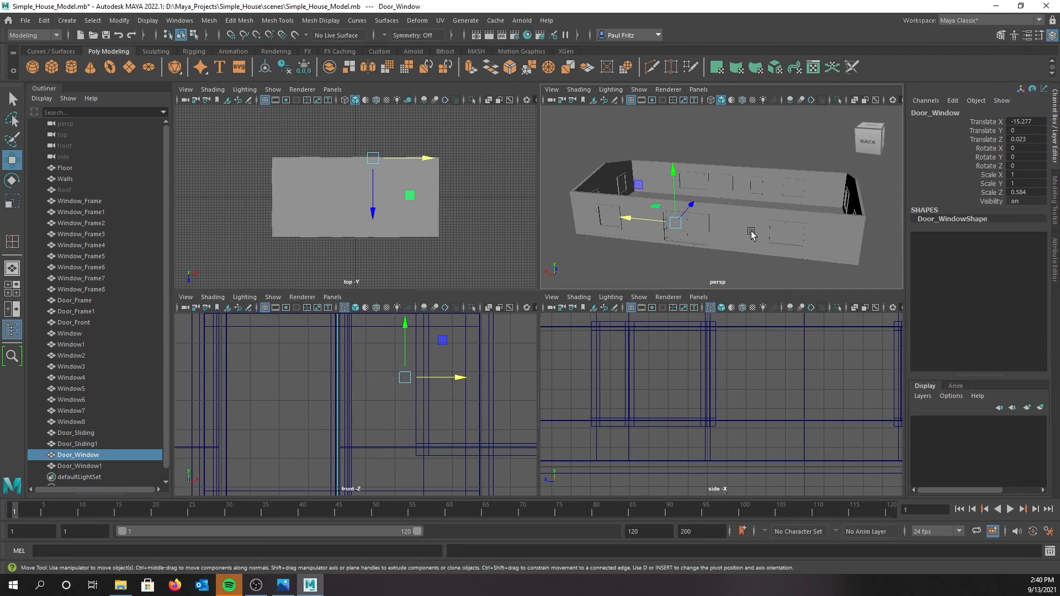
mouse_move(757, 230)
left_mouse_down("alt")
mouse_move(741, 232)
mouse_move(769, 229)
mouse_move(759, 230)
left_mouse_up("alt")
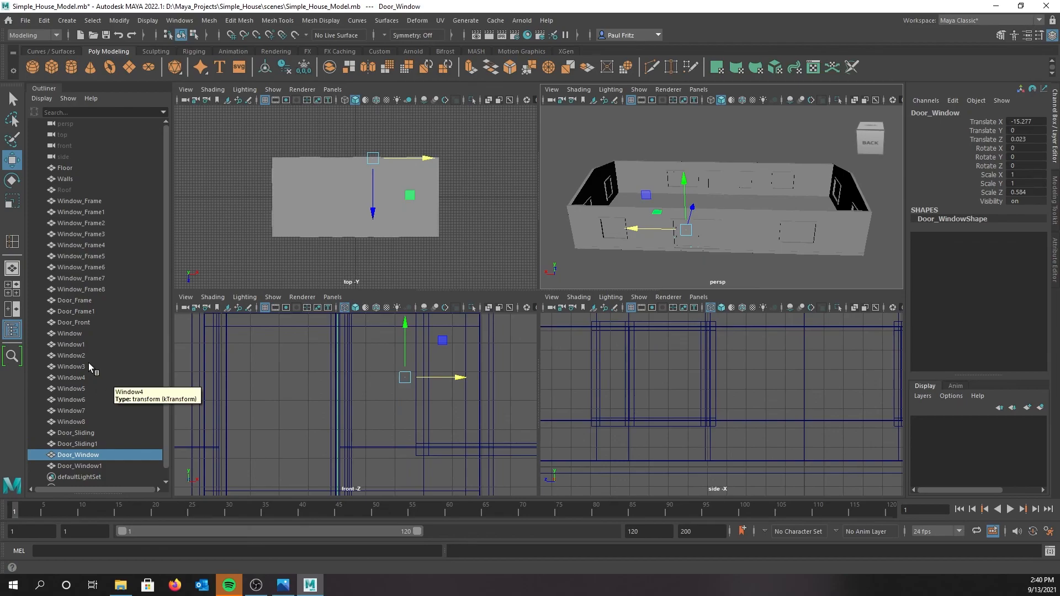
left_click(74, 334)
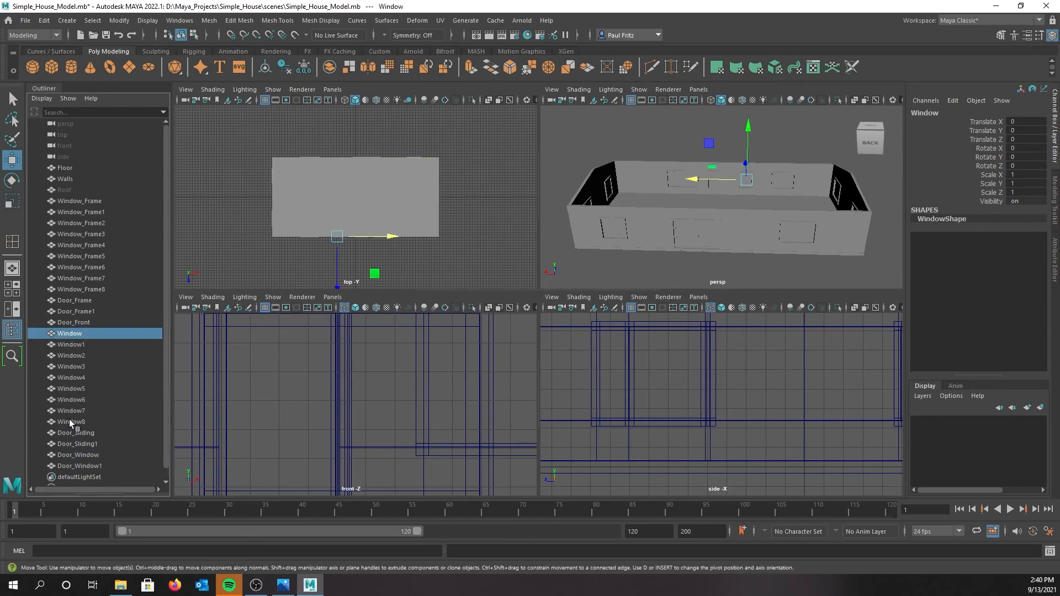
left_click(69, 422, "shift")
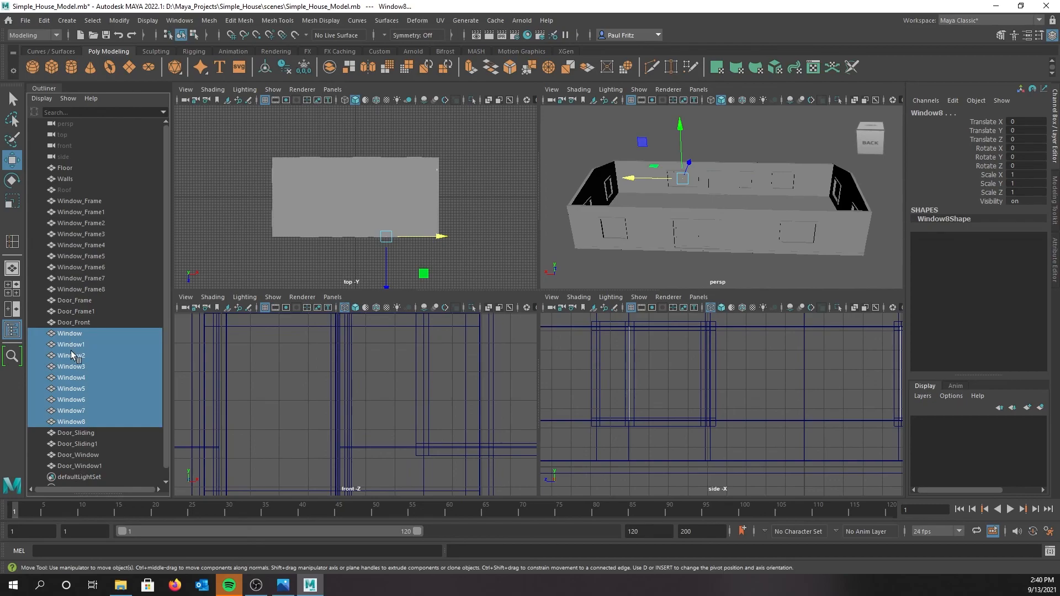
left_click(88, 455, "ctrl")
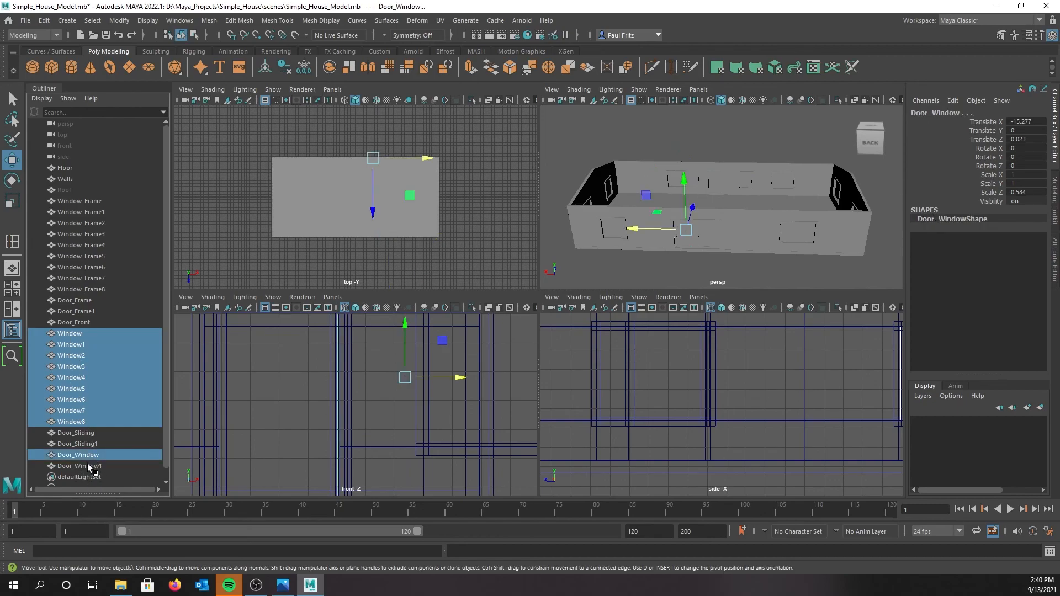
left_click(88, 465, "ctrl")
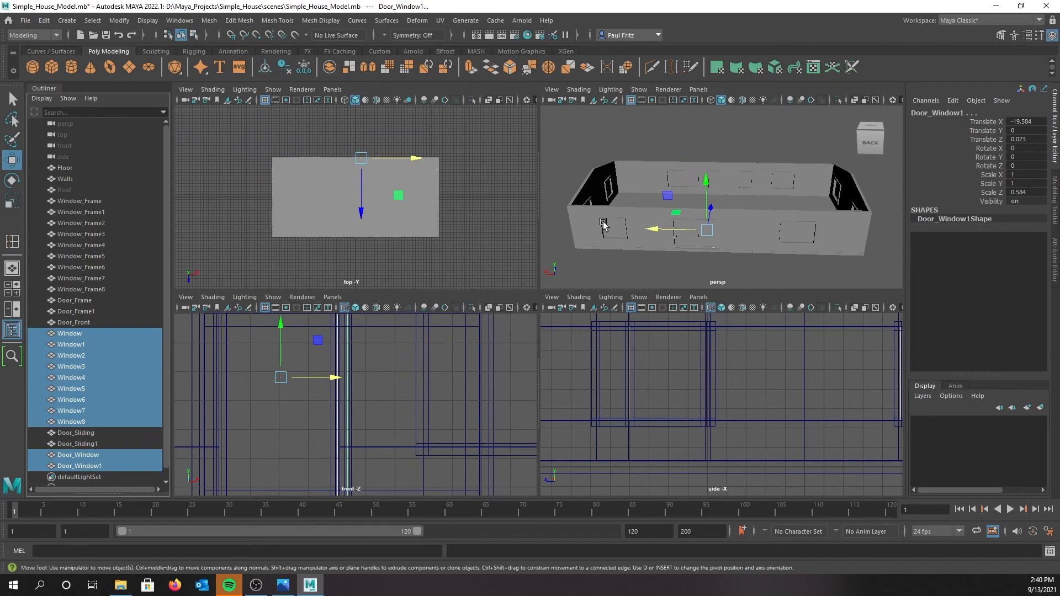
left_click_drag(741, 227, 718, 231, "alt")
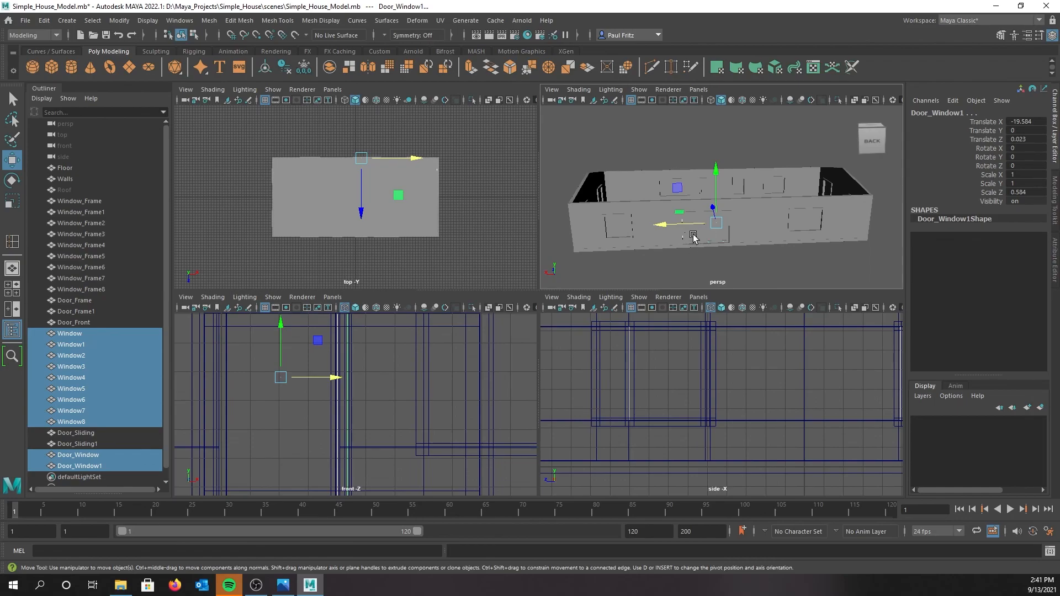
right_click_drag(694, 233, 688, 519)
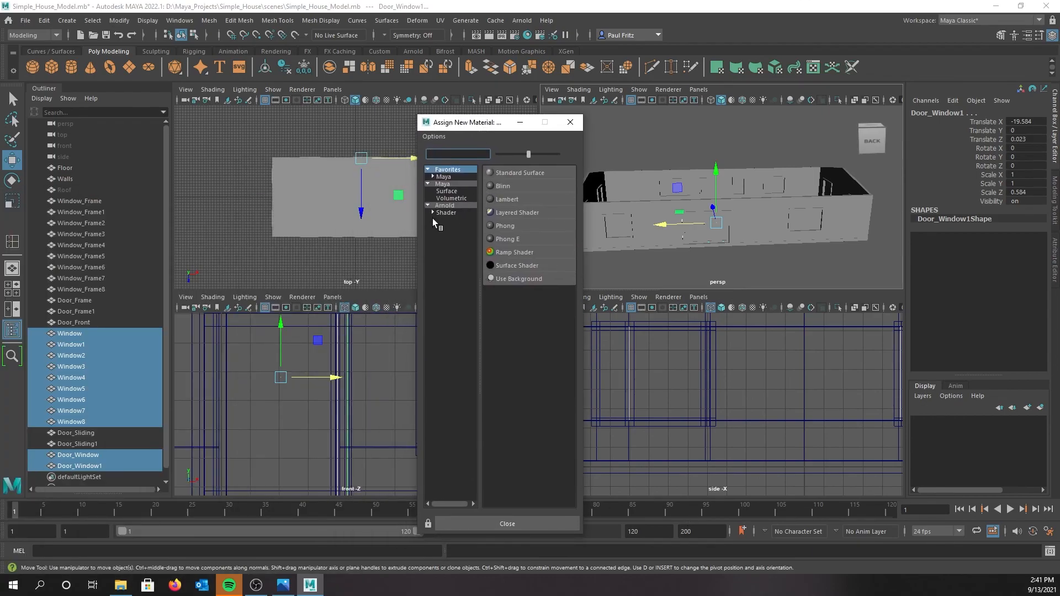
left_click(445, 206)
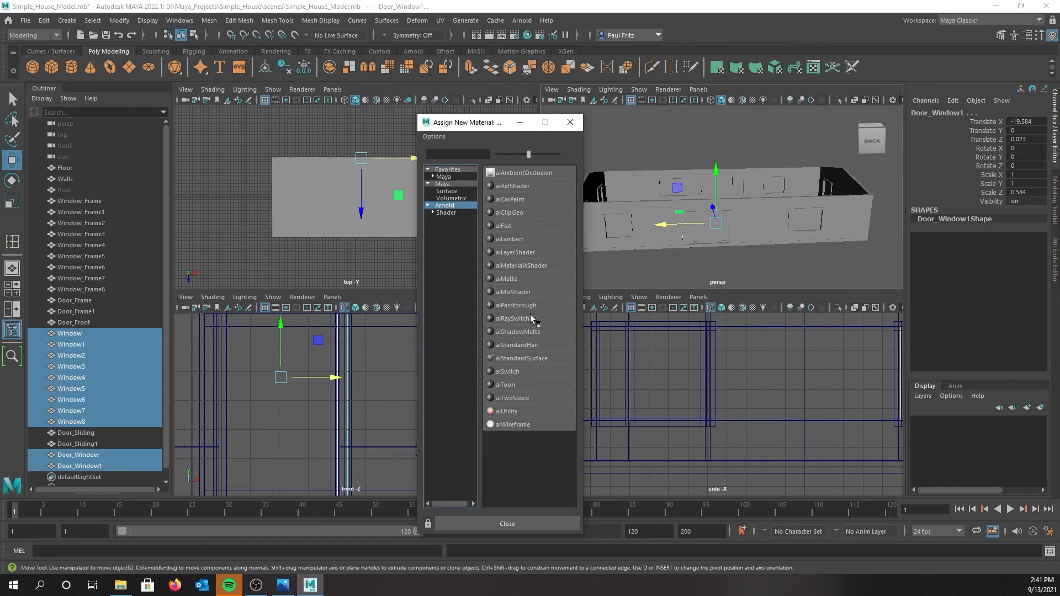
left_click(526, 357)
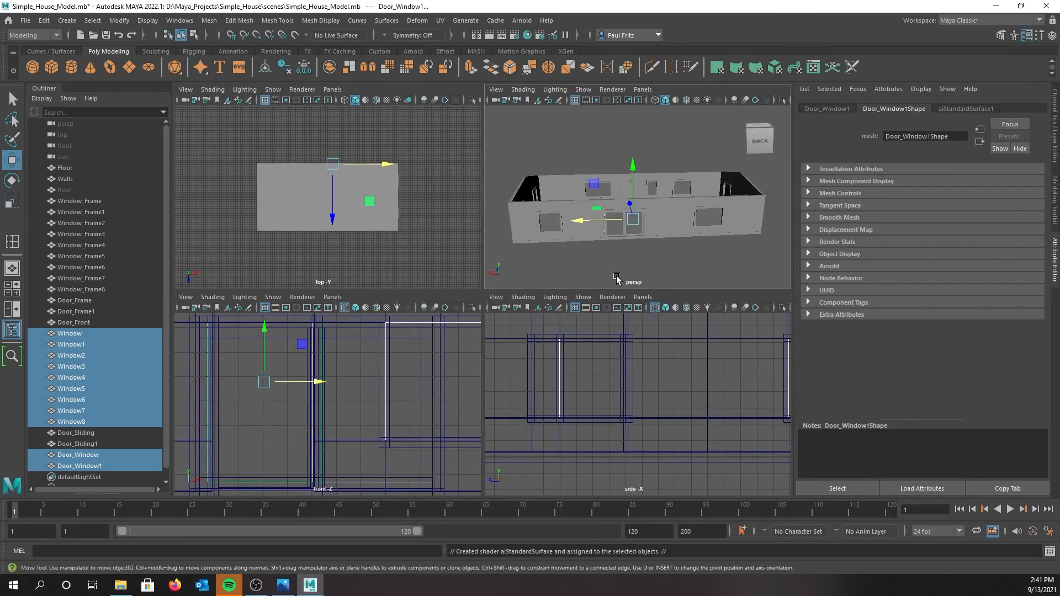
Rename the new aiStandardSurface material on the window panels as M_GlassWindows.
left_click_drag(690, 208, 651, 236, "alt")
scroll(618, 229, "up", 5)
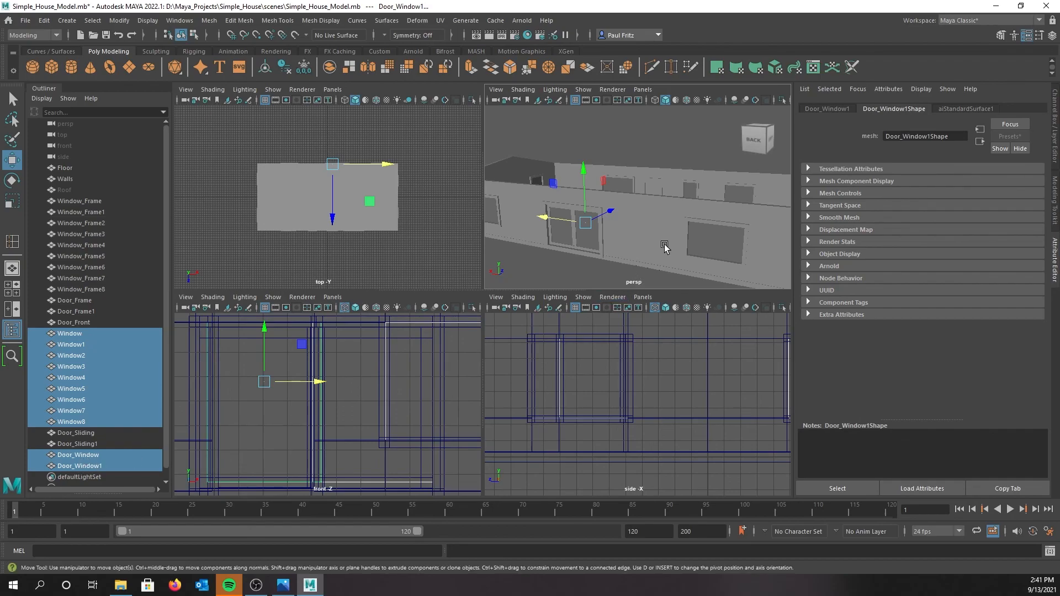
left_click(963, 109)
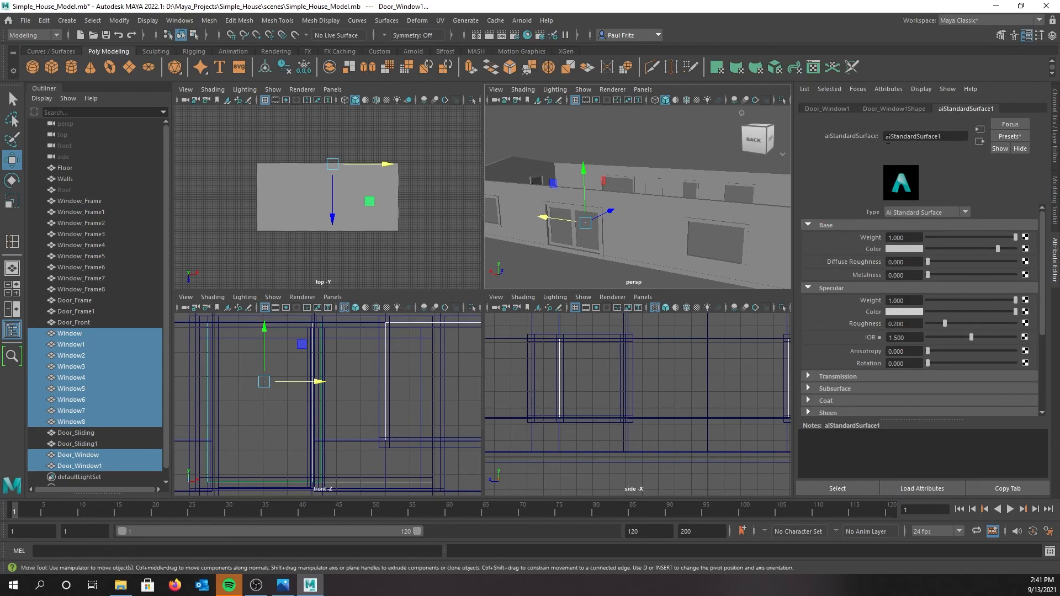
double_click(950, 136)
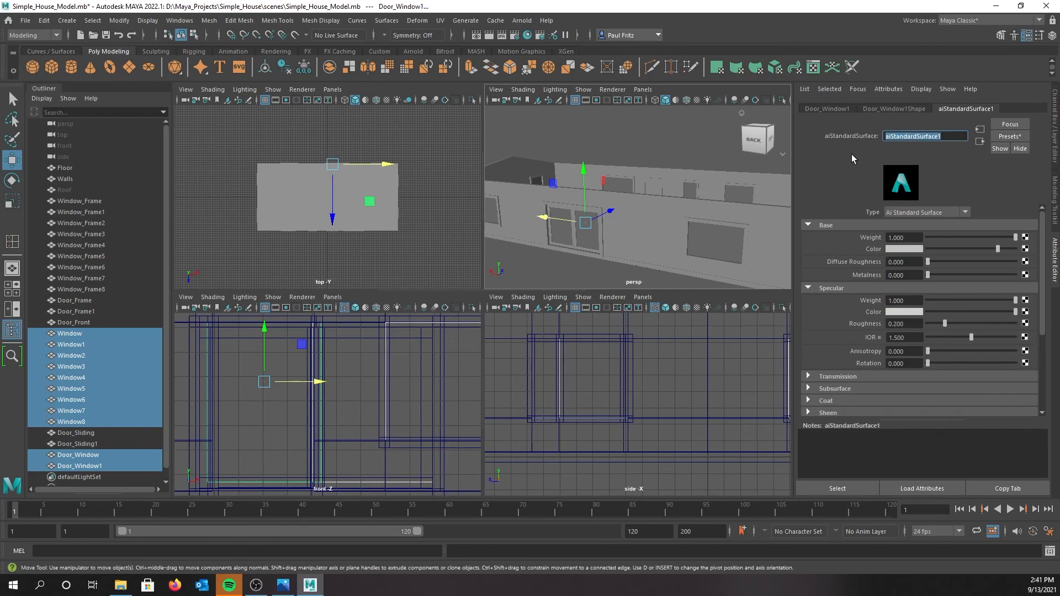
type("M_GlassWindows")
key("Return")
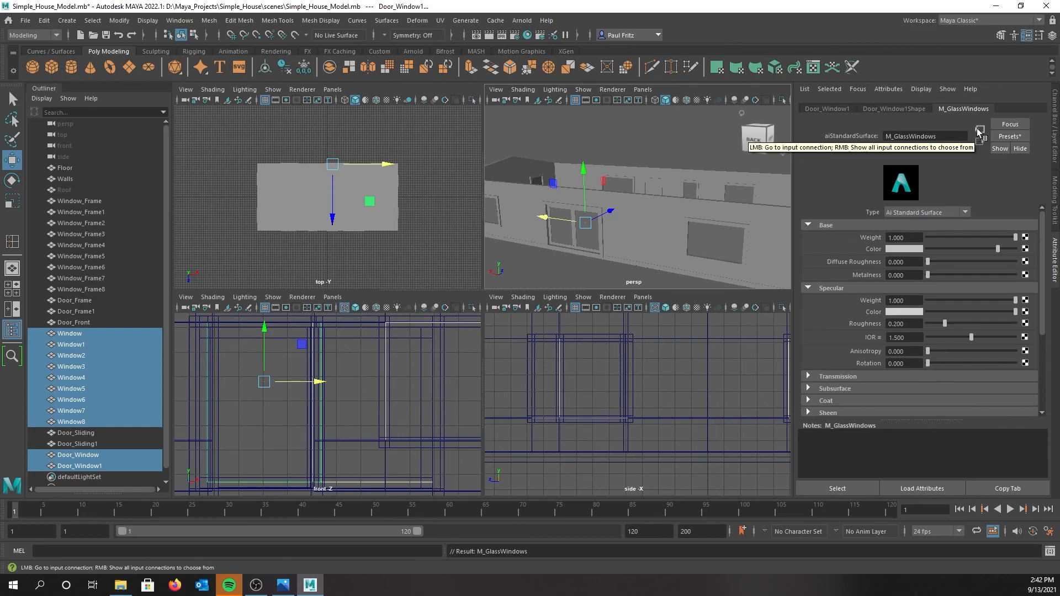
Rename the glass material's shading group with the name M_GlassWindows and return to the material's attributes.
left_click_drag(946, 137, 855, 131)
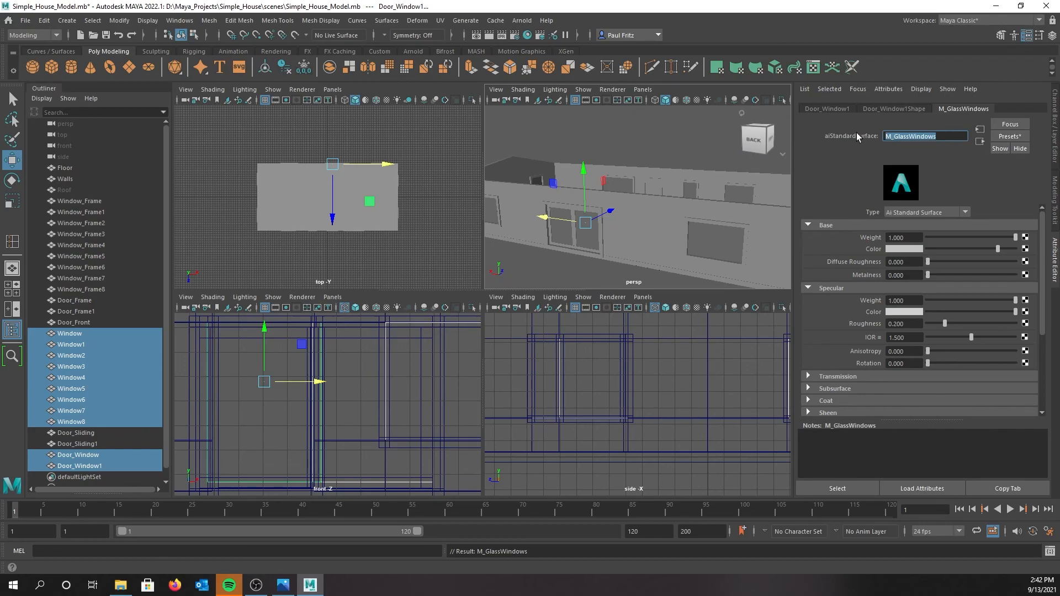
left_click(980, 142)
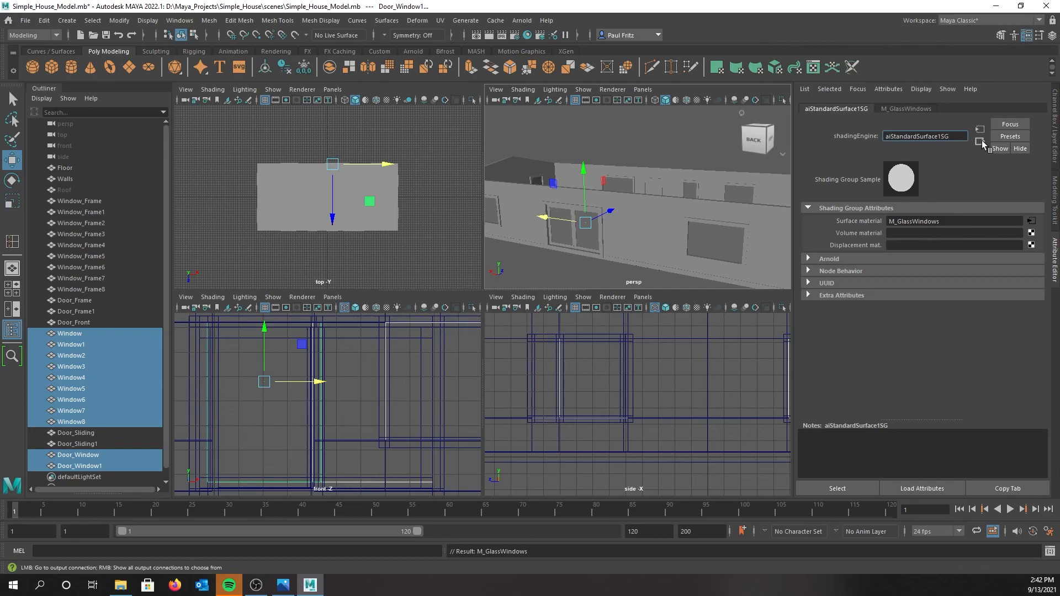
left_click_drag(950, 136, 871, 139)
type("M_GlassWindows")
key("Return")
left_click(909, 109)
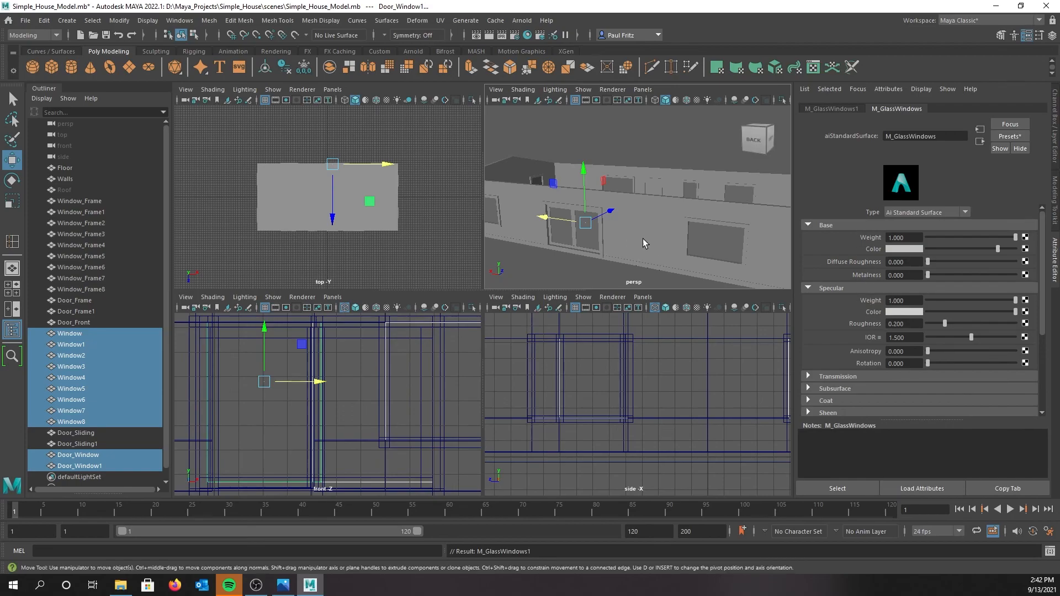
Raise the M_GlassWindows transmission weight to about 0.866 and check the transparent panes around the house.
left_click(810, 377)
scroll(820, 376, "down", 4)
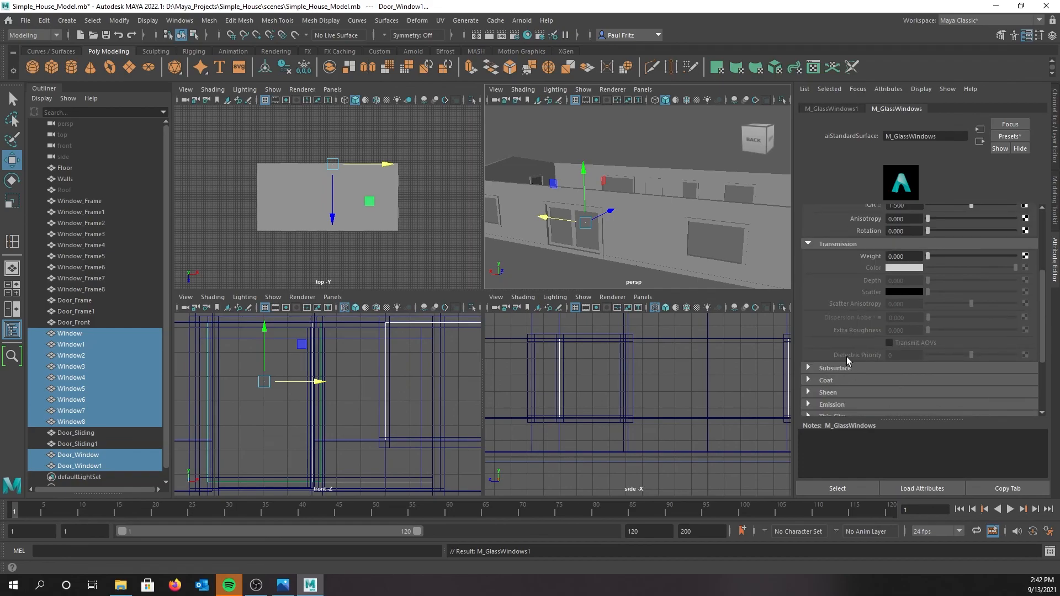
scroll(837, 248, "up", 3)
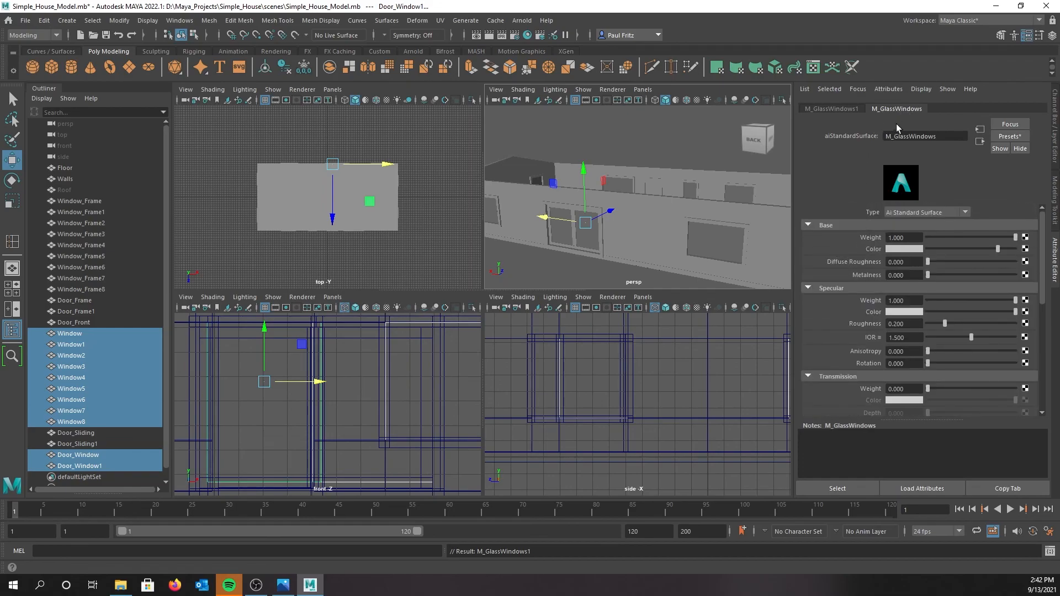
scroll(827, 283, "down", 3)
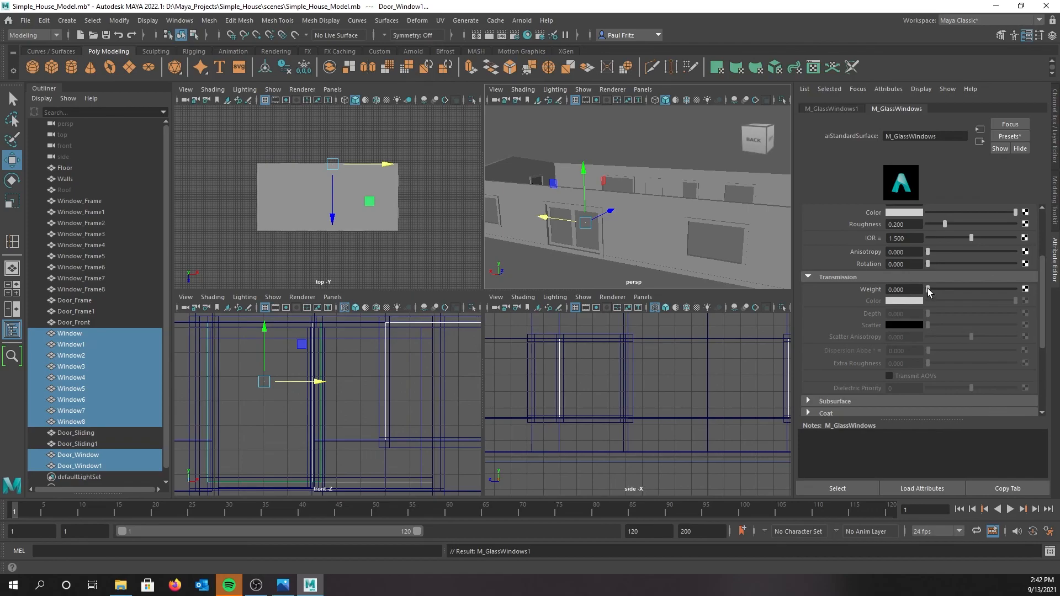
left_click_drag(928, 287, 1002, 286)
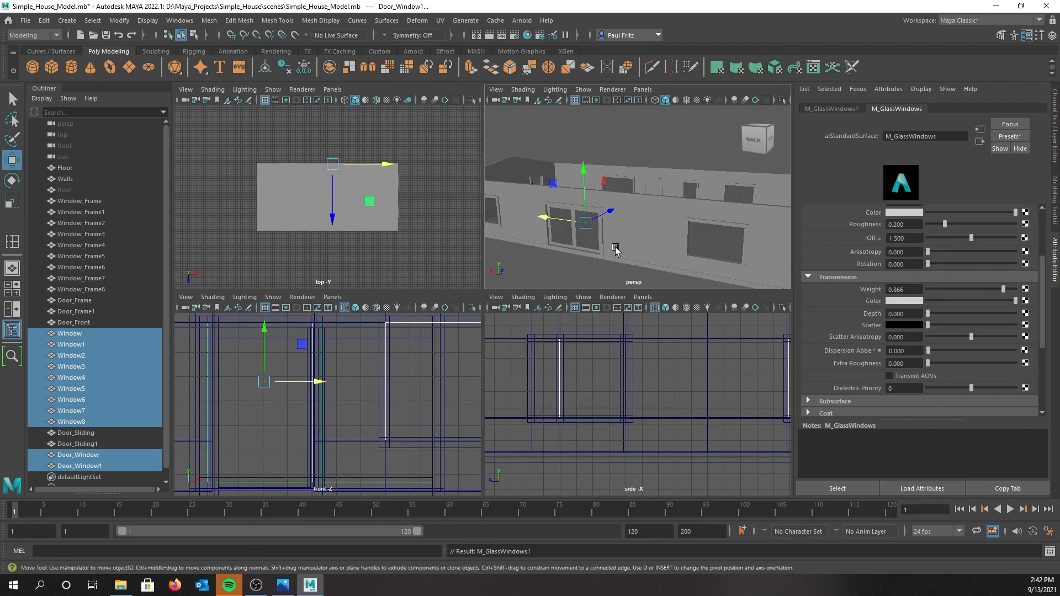
left_click_drag(607, 235, 558, 247, "alt")
left_click_drag(525, 206, 705, 218, "alt")
left_click_drag(661, 246, 611, 240, "alt")
scroll(564, 242, "down", 2)
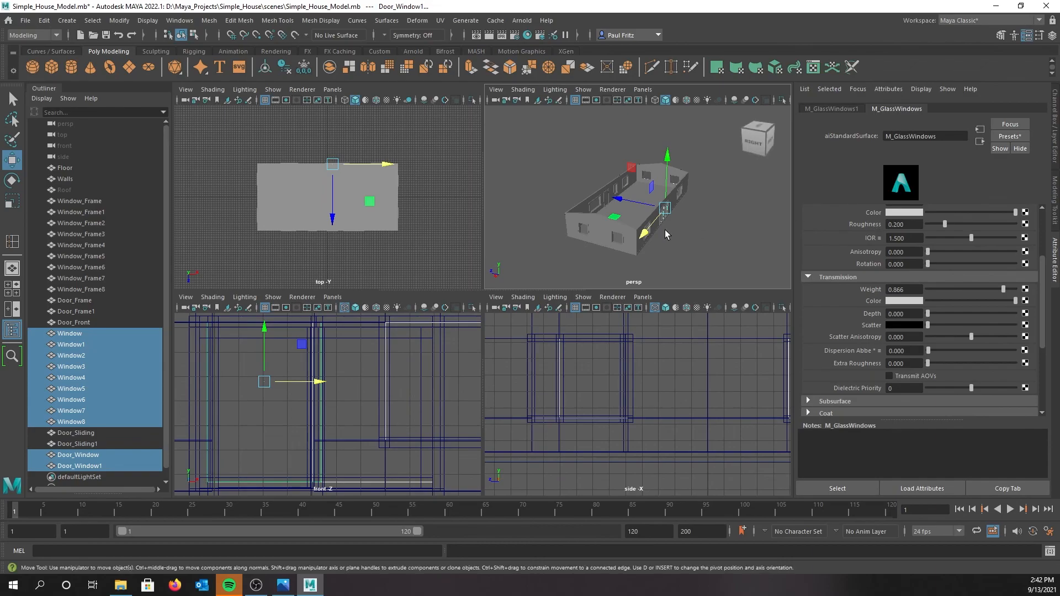
left_click_drag(611, 230, 698, 230, "alt")
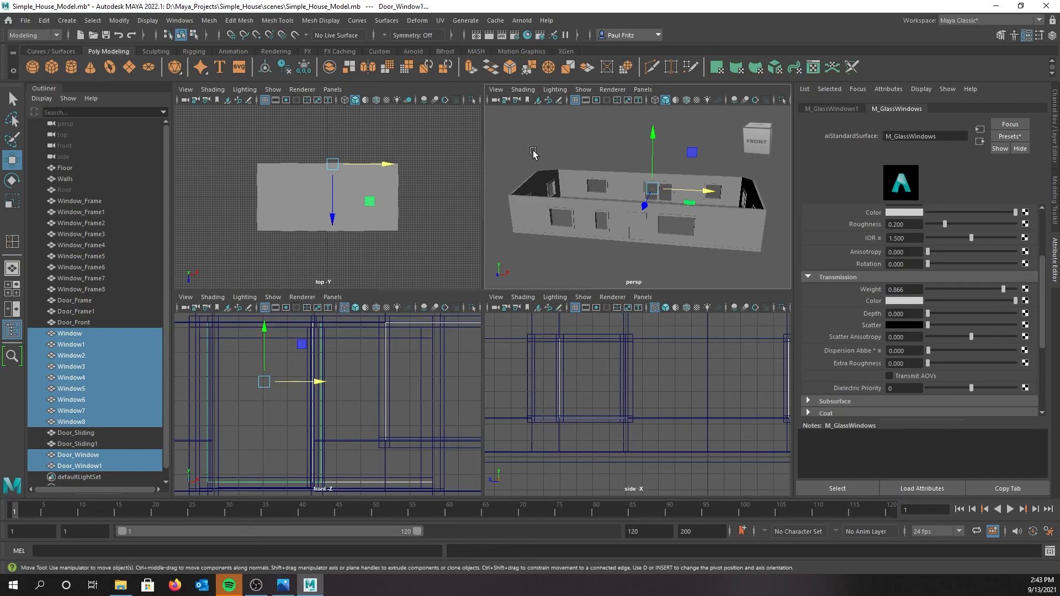
Enlarge the perspective view to a single pane and unhide the Roof object.
key("space")
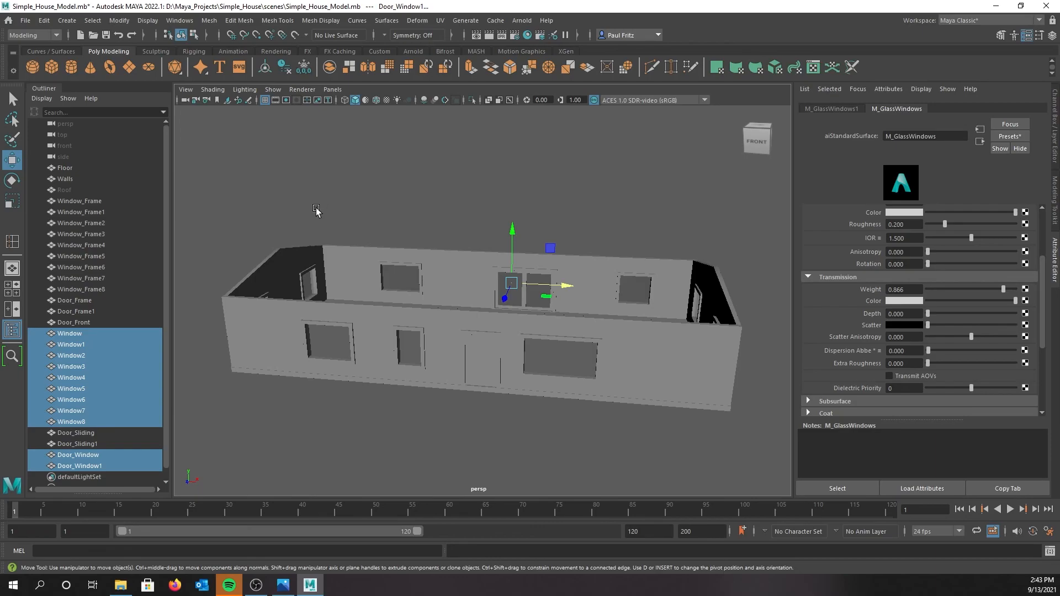
left_click(64, 190)
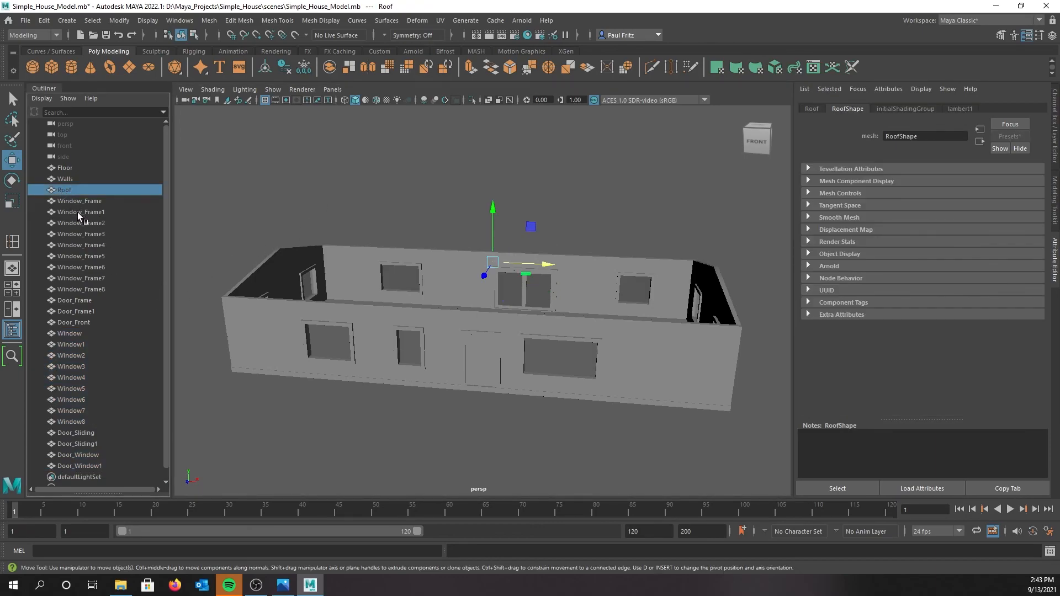
key("ctrl+shift+h")
left_click_drag(436, 291, 412, 294, "alt")
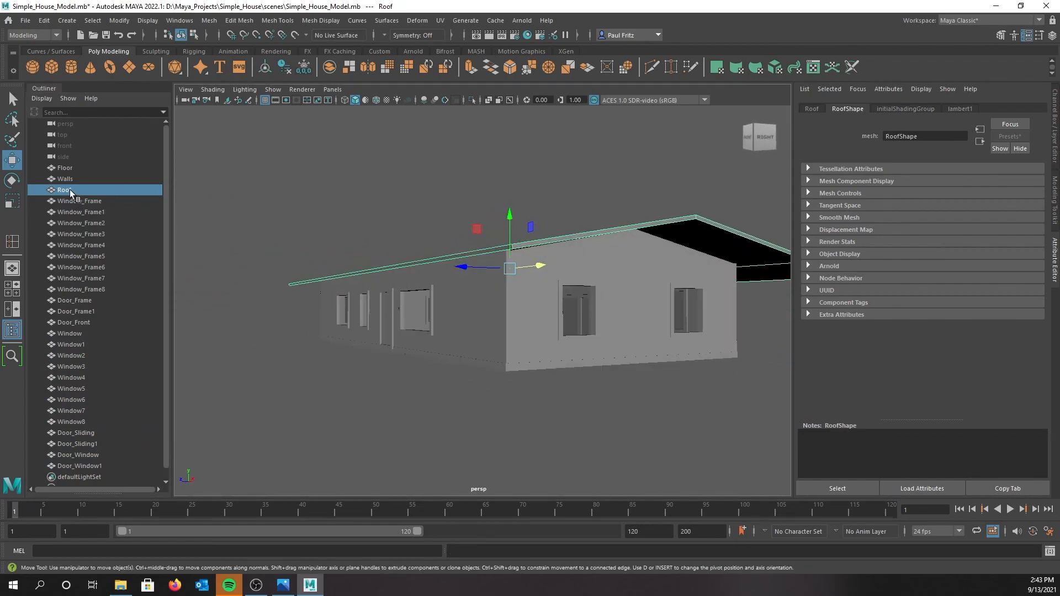
Run Show All and Show Last Hidden on the scene, and inspect the roofed house from several sides.
left_click(154, 24)
mouse_move(168, 90)
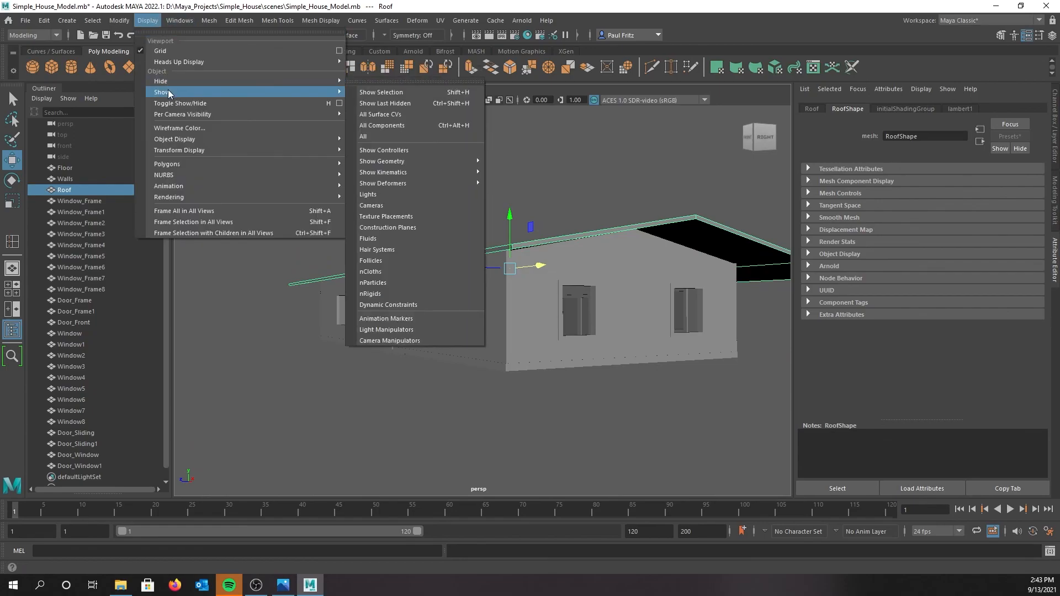
left_click(372, 137)
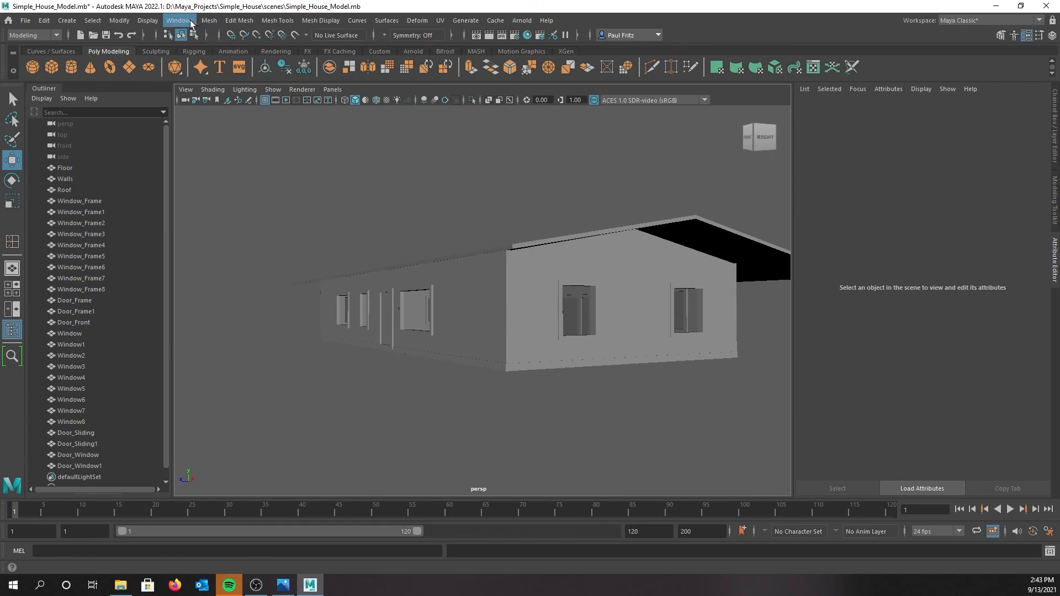
left_click(148, 21)
mouse_move(183, 94)
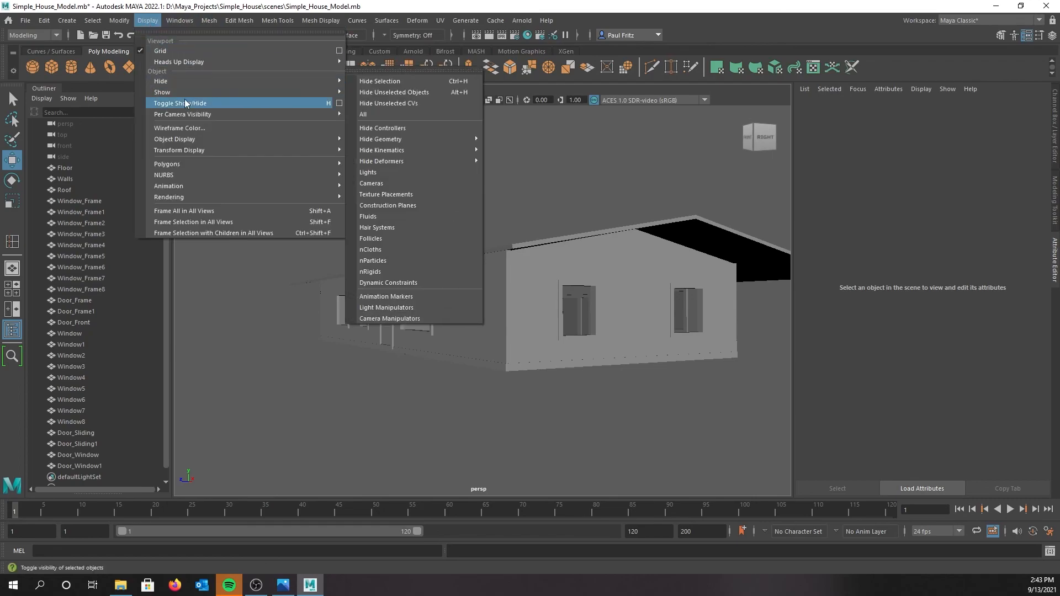
left_click(380, 107)
left_click_drag(515, 213, 464, 236, "alt")
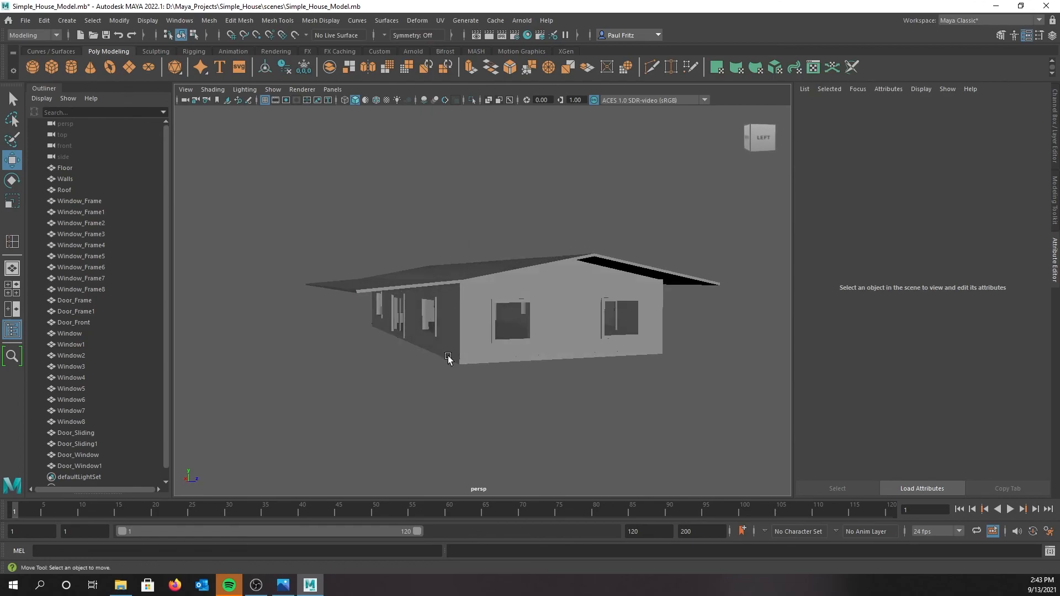
mouse_move(482, 350)
left_mouse_down("alt")
mouse_move(473, 360)
mouse_move(541, 363)
mouse_move(526, 347)
mouse_move(486, 350)
left_mouse_up("alt")
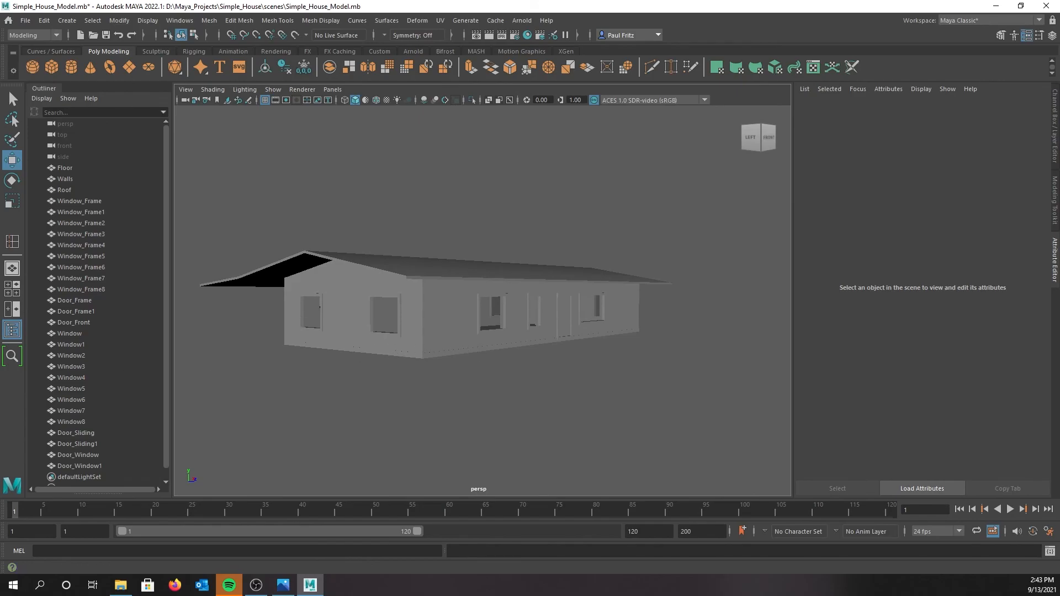